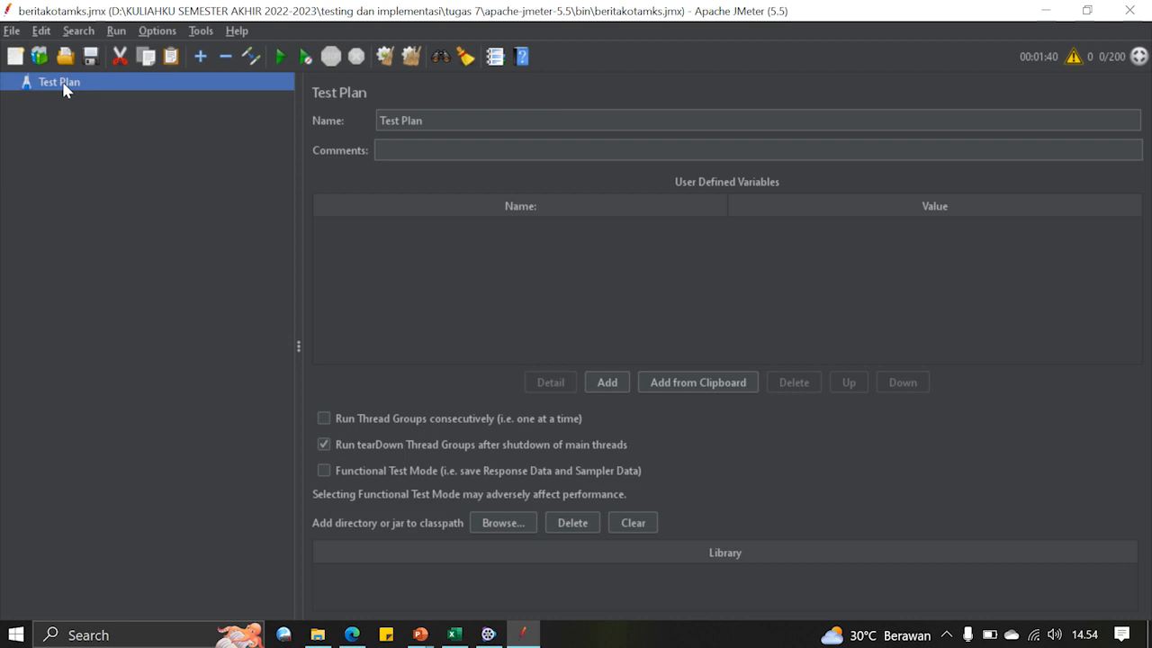
Step: Add a Thread Group to the Test Plan
right_click(64, 85)
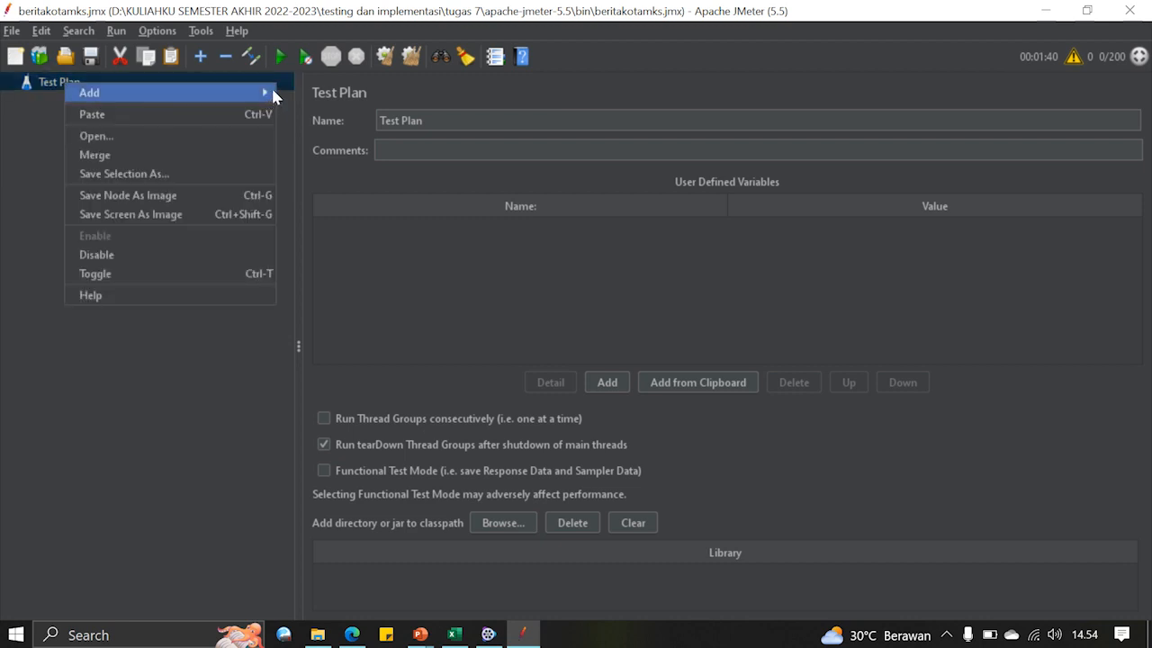
mouse_move(261, 93)
mouse_move(351, 118)
mouse_move(361, 90)
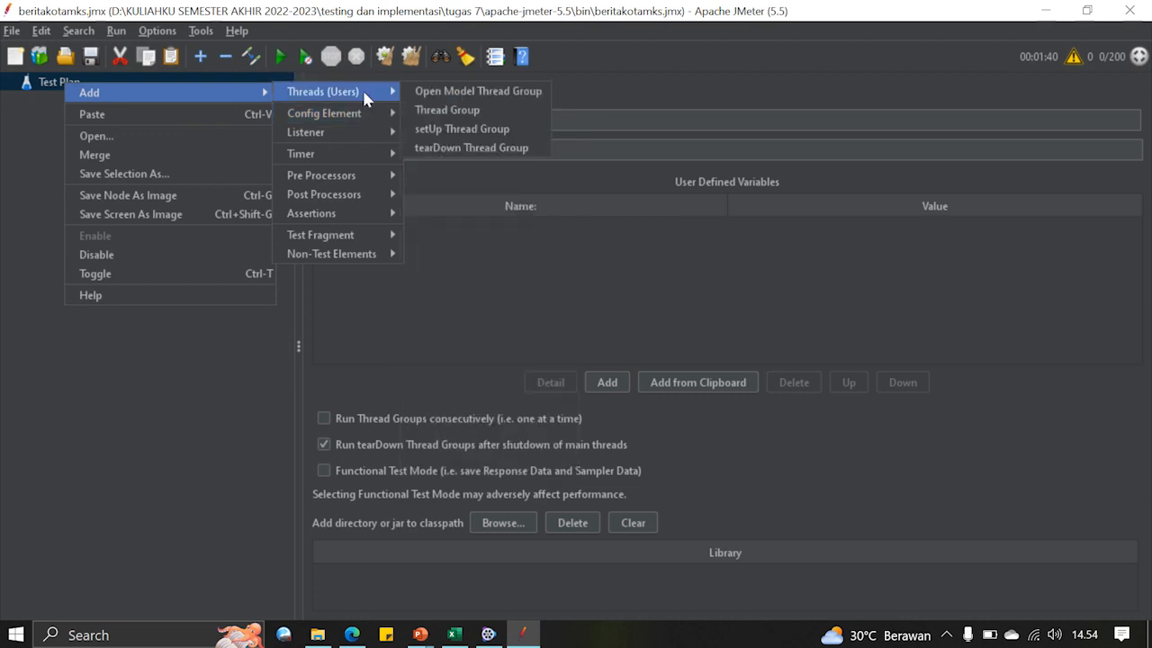
left_click(446, 110)
Step: Add an HTTP Request sampler to the Thread Group
right_click(95, 102)
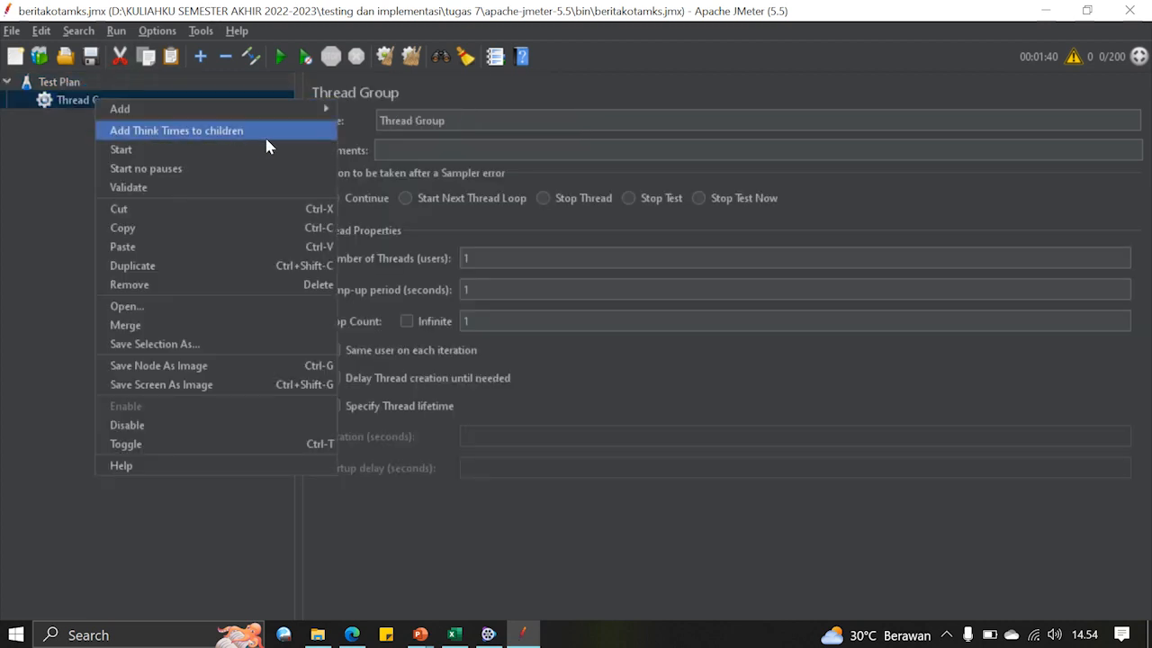
mouse_move(306, 109)
mouse_move(382, 110)
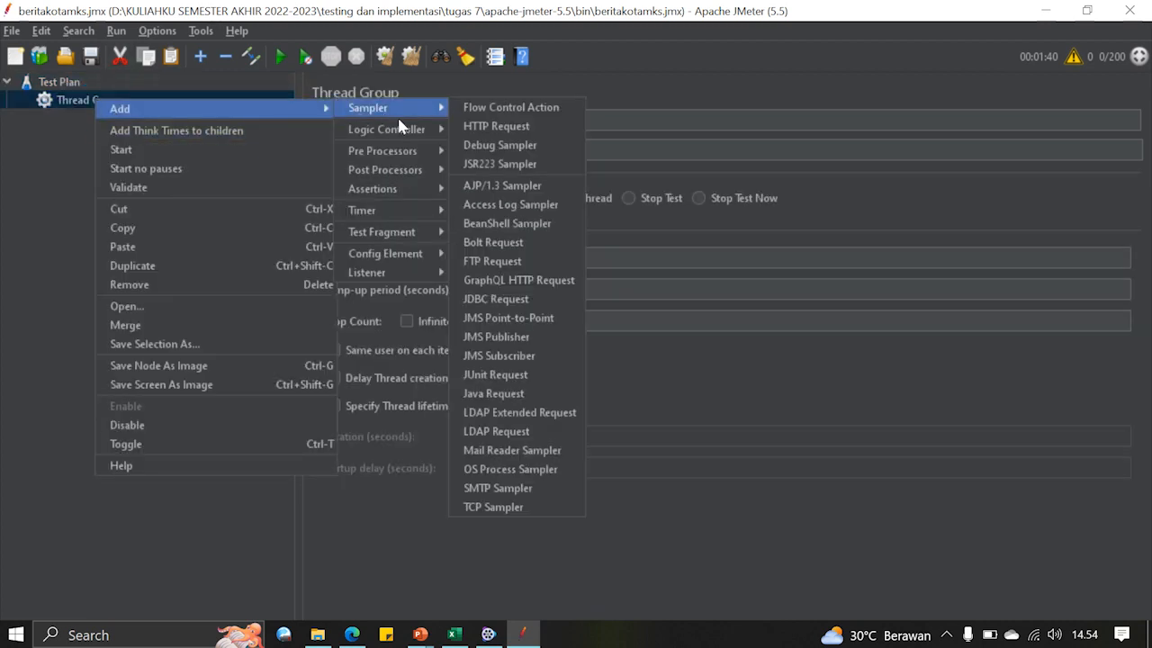
left_click(497, 126)
Step: Add a Summary Report listener to the Thread Group
left_click(141, 101)
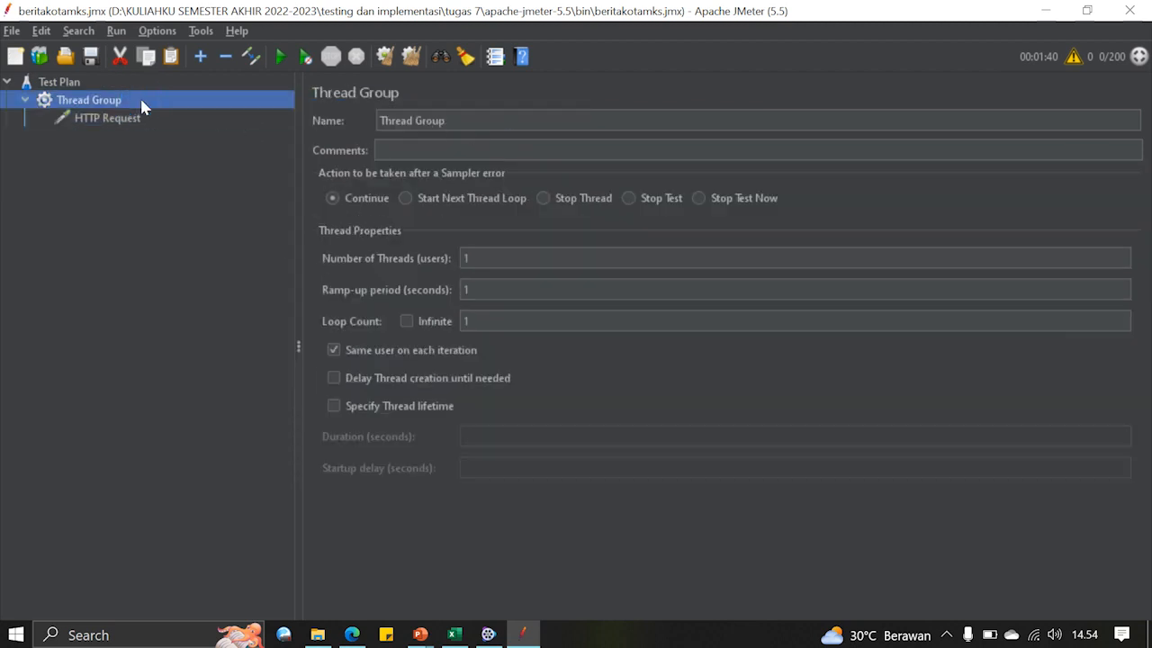
right_click(141, 102)
mouse_move(307, 111)
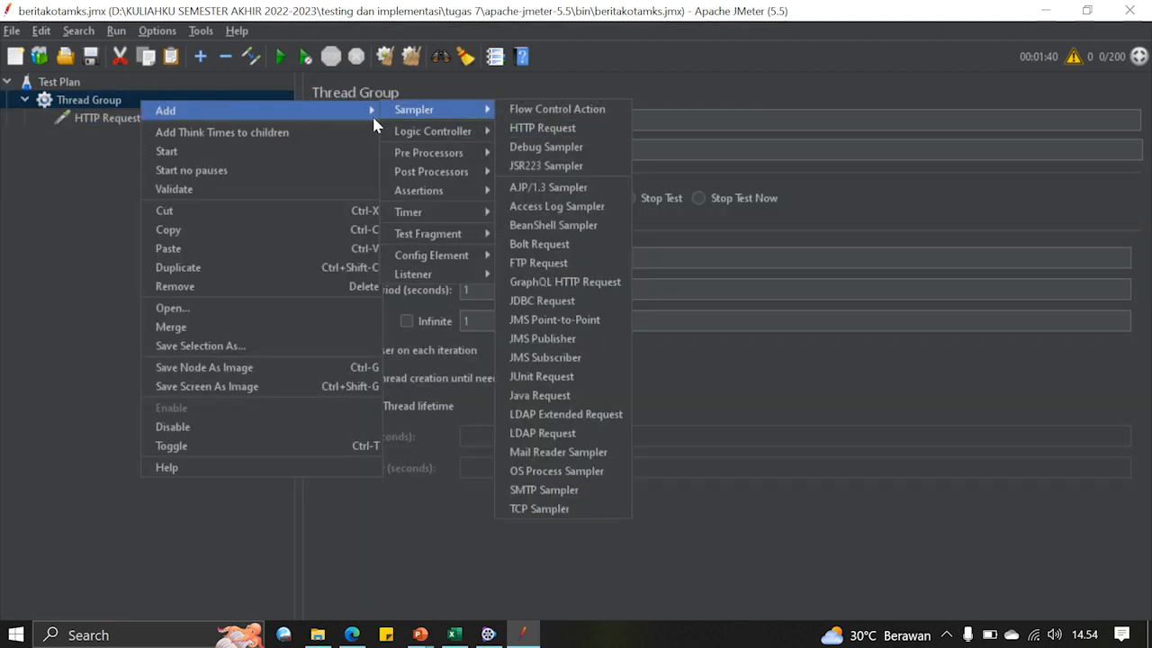
mouse_move(345, 115)
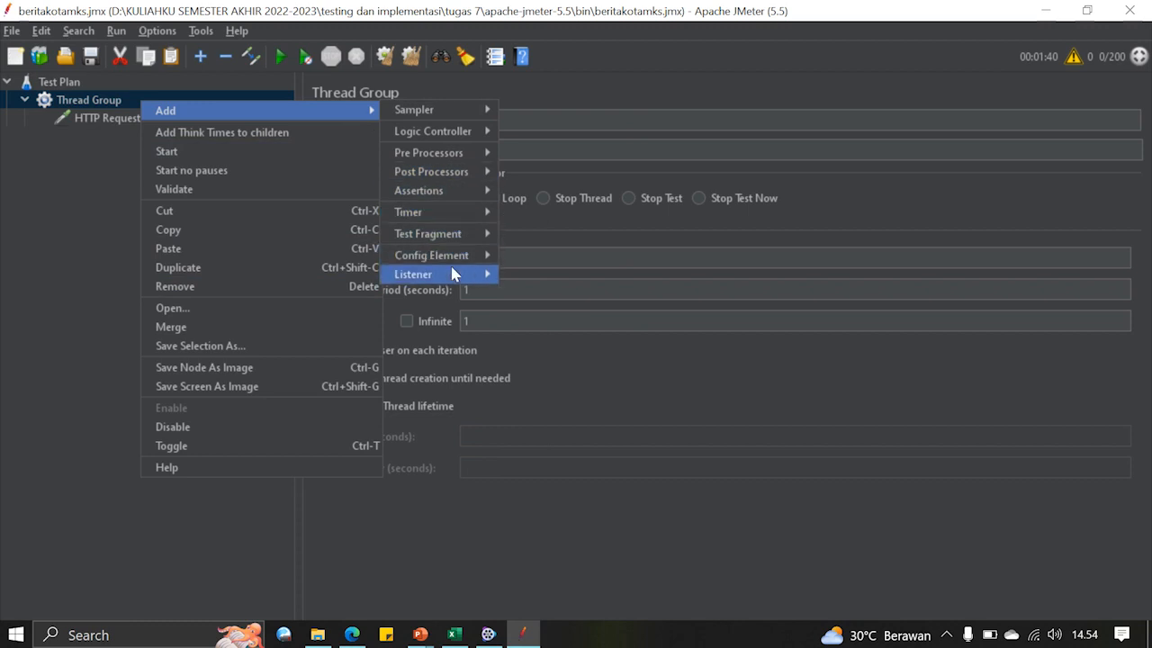
mouse_move(449, 272)
left_click(550, 293)
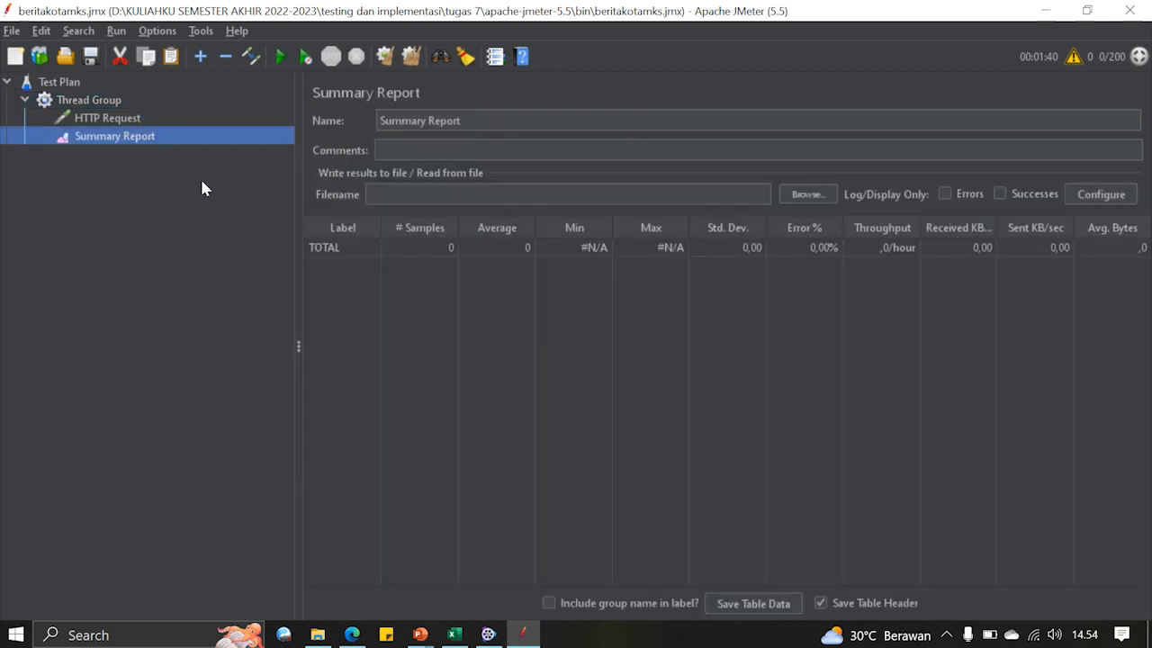
Step: Add a View Results in Table listener to the Thread Group
left_click(166, 103)
right_click(170, 103)
mouse_move(391, 111)
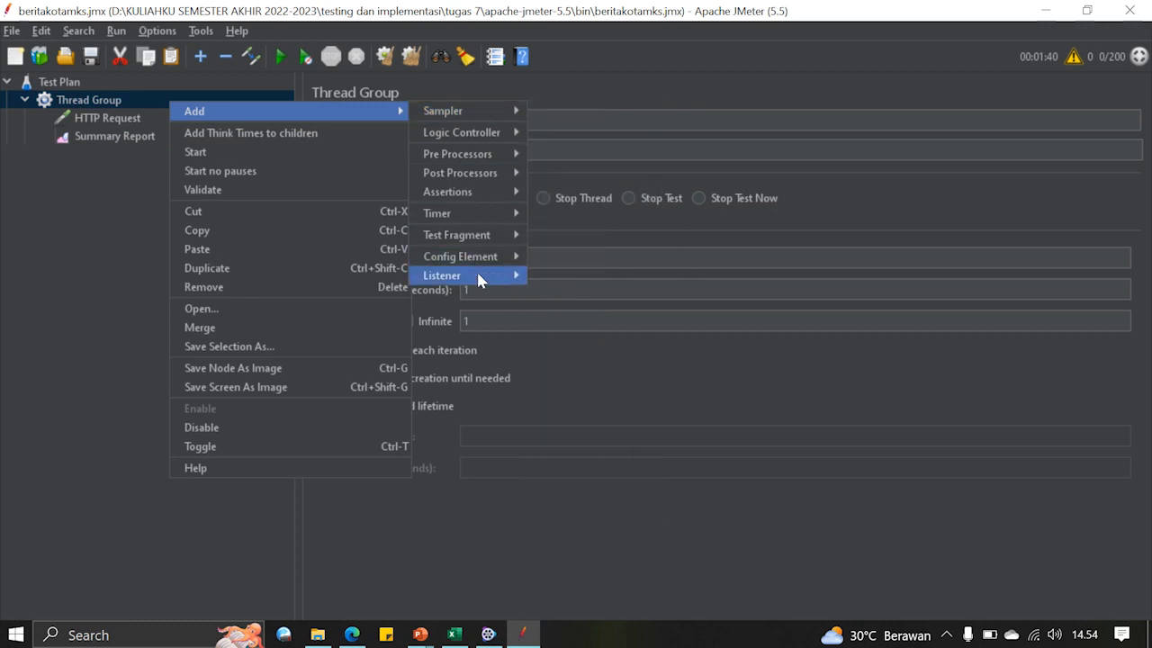
mouse_move(477, 279)
left_click(615, 542)
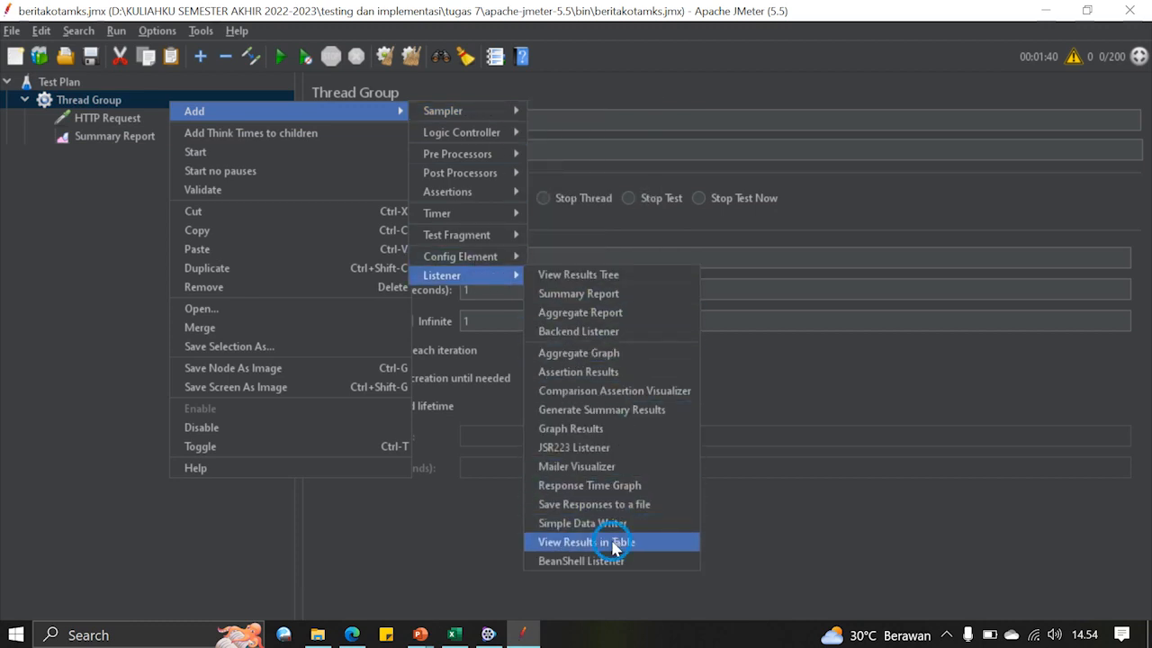
left_click(98, 104)
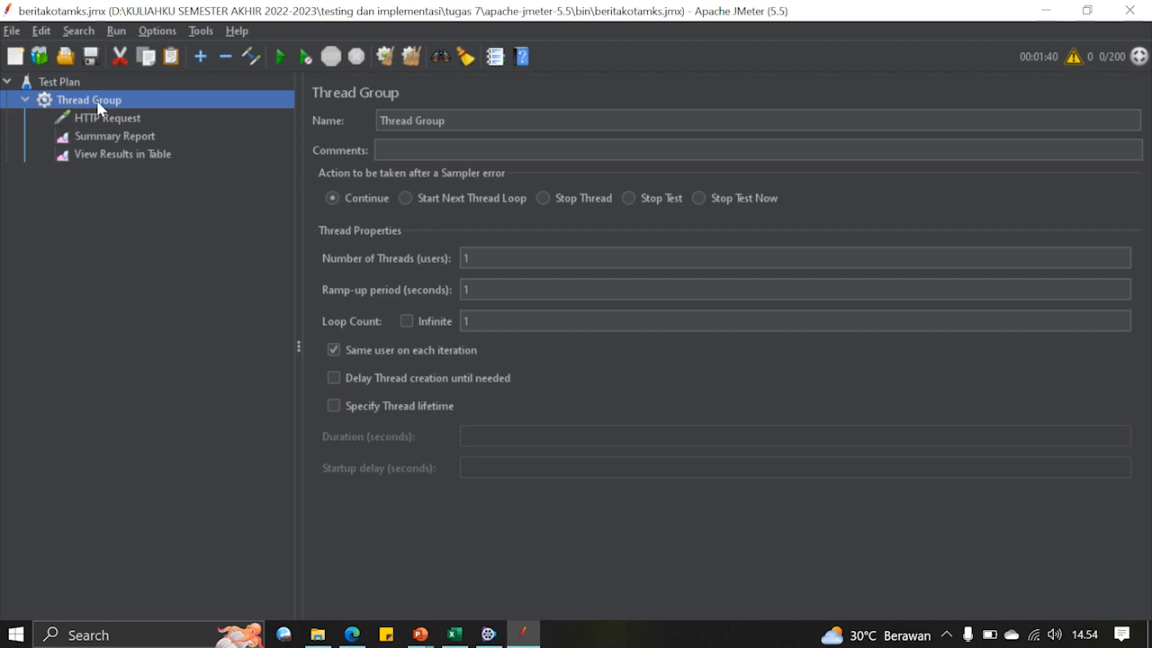
left_click(104, 123)
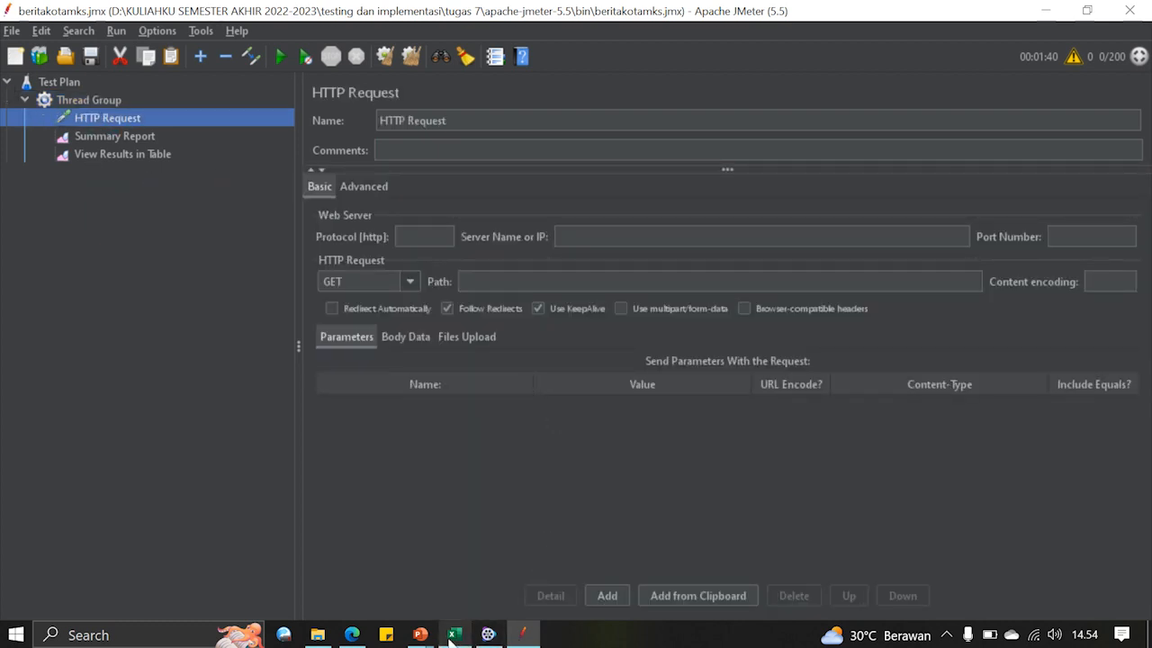
left_click(351, 635)
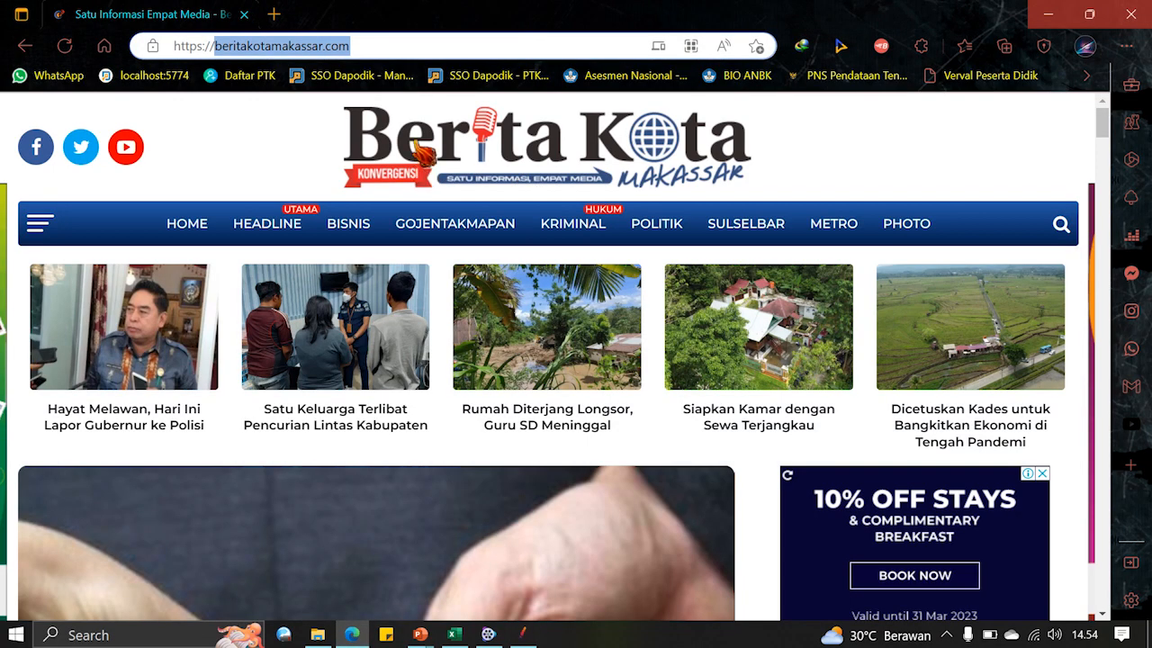
key("alt+Tab")
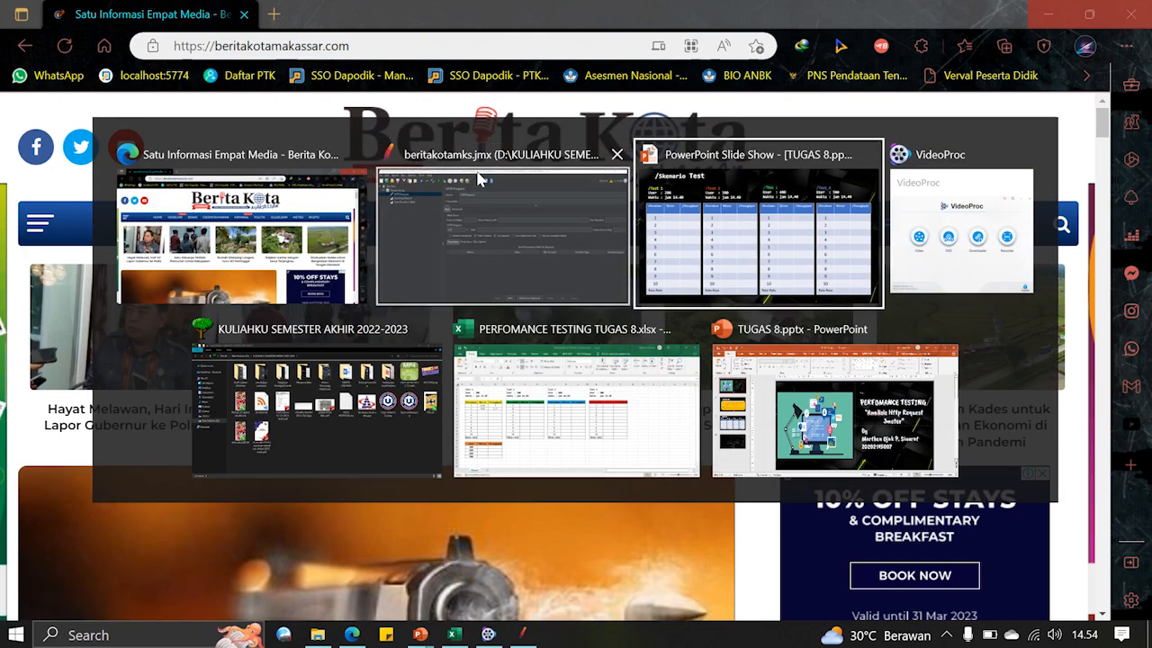
left_click(552, 286)
left_click(761, 236)
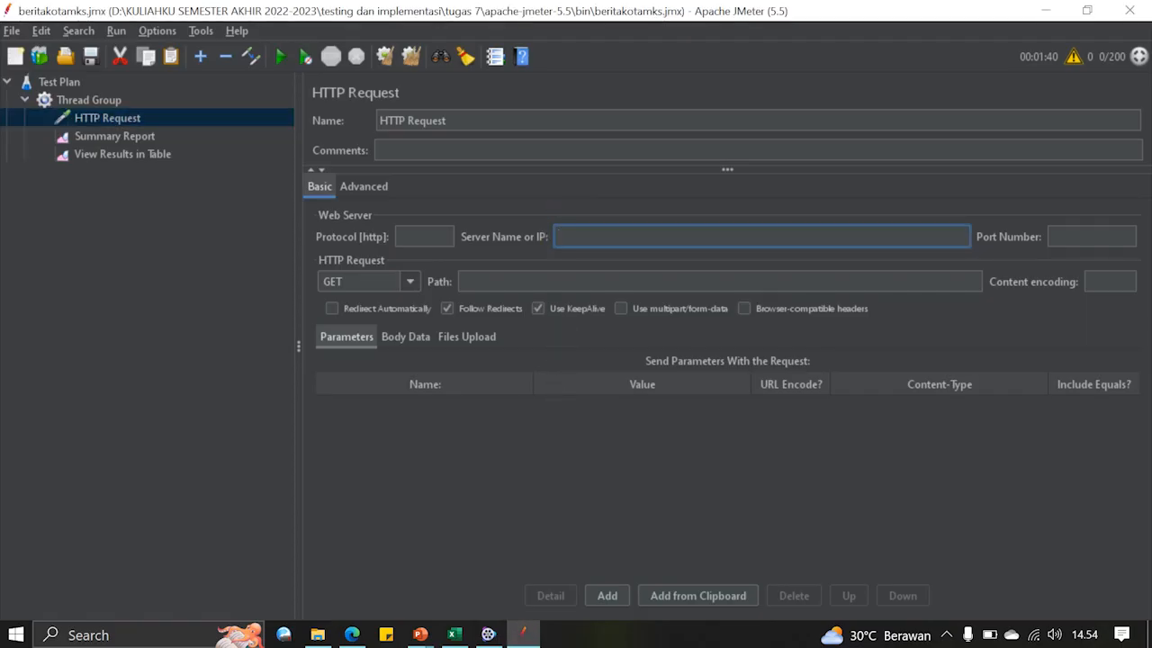
type("beritakotamakassar.com")
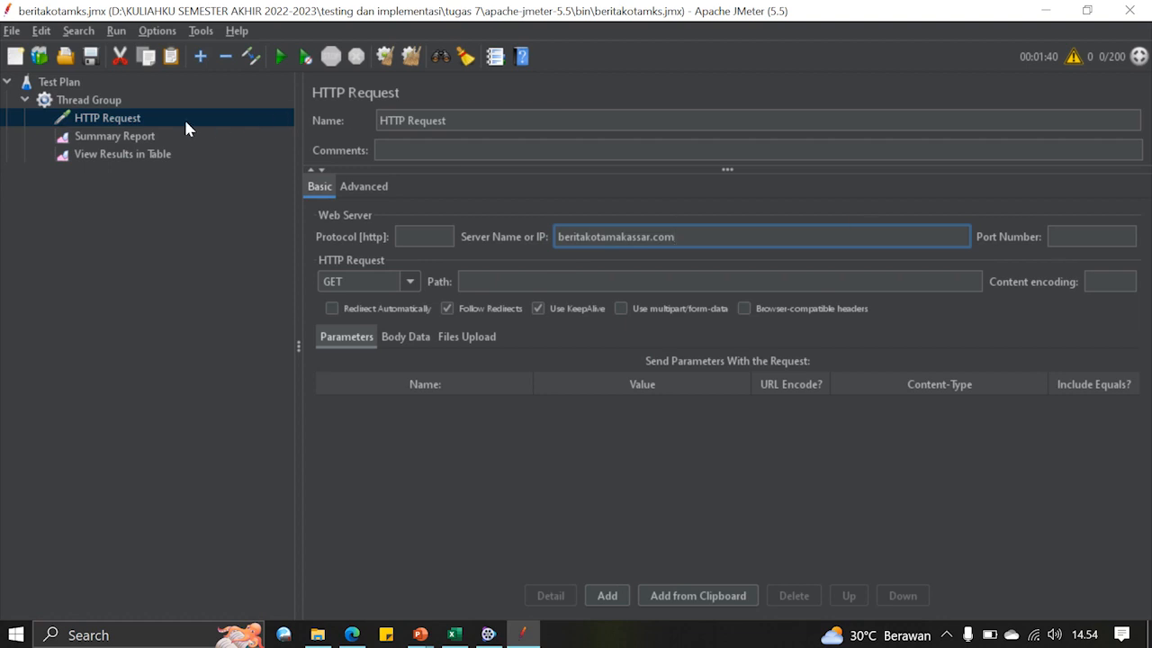
Step: Set the Thread Group's number of threads (users) to 200
left_click(112, 101)
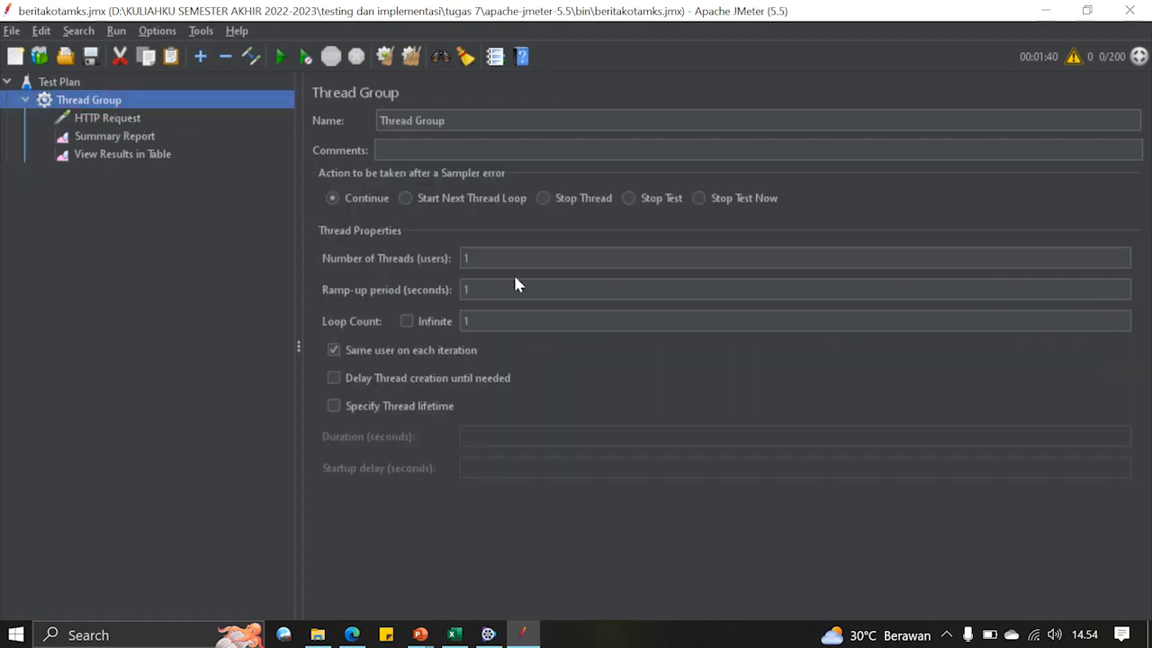
left_click(463, 258)
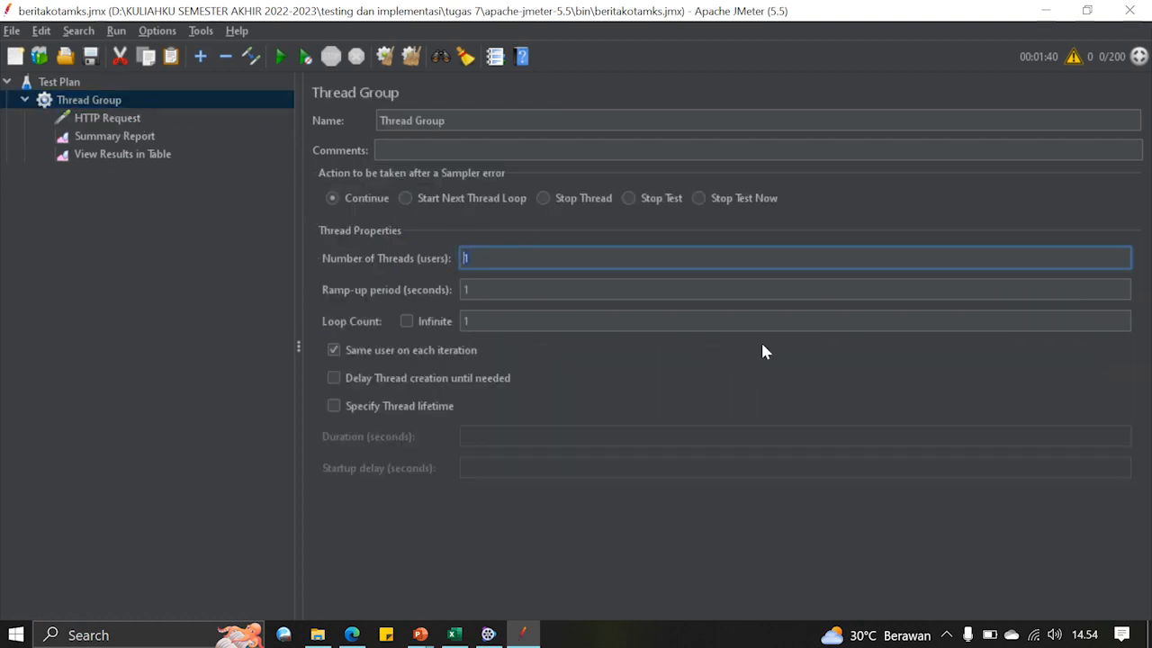
type("200")
Step: Run the load test and review its results in the Summary Report and View Results in Table
left_click(115, 137)
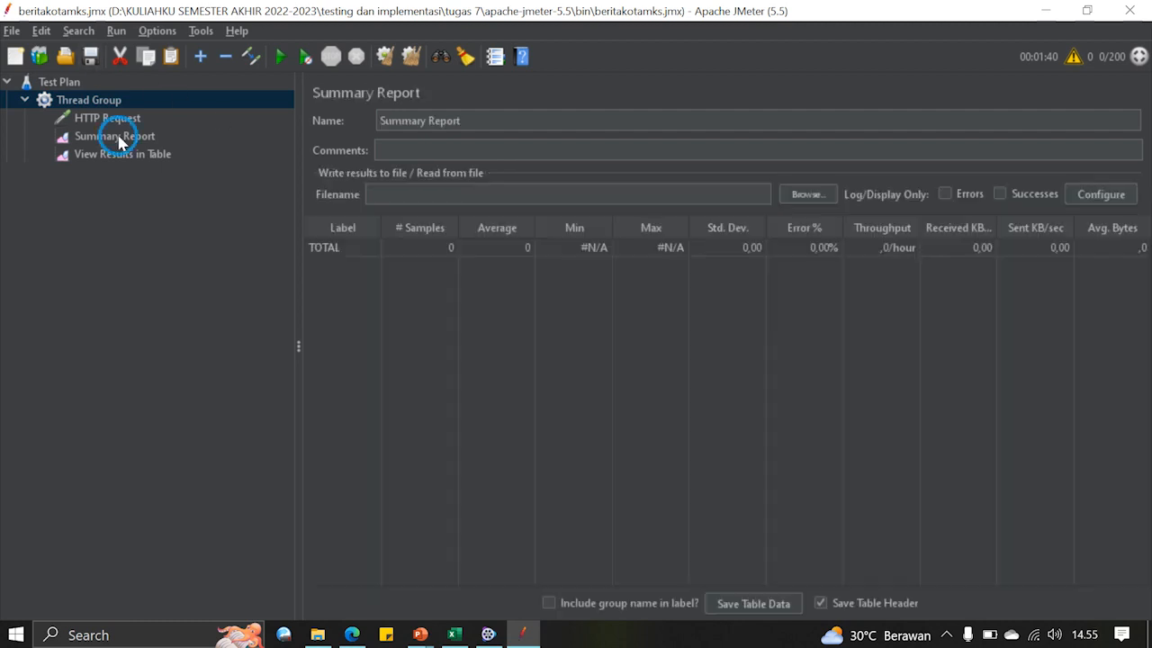
left_click(278, 59)
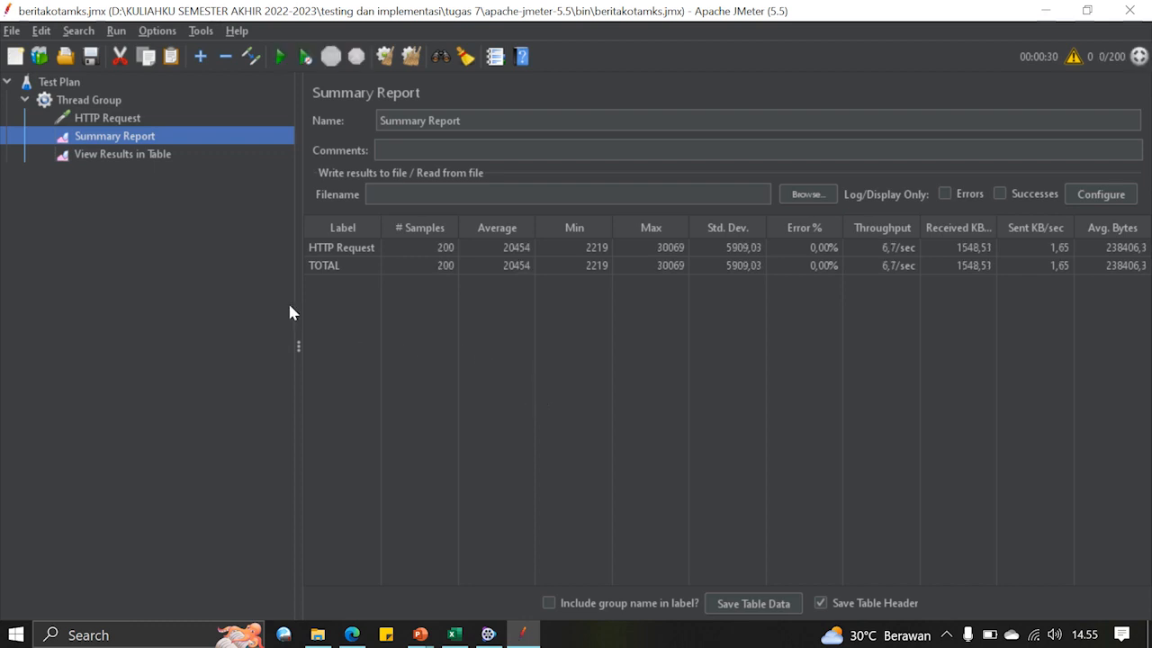
left_click(128, 153)
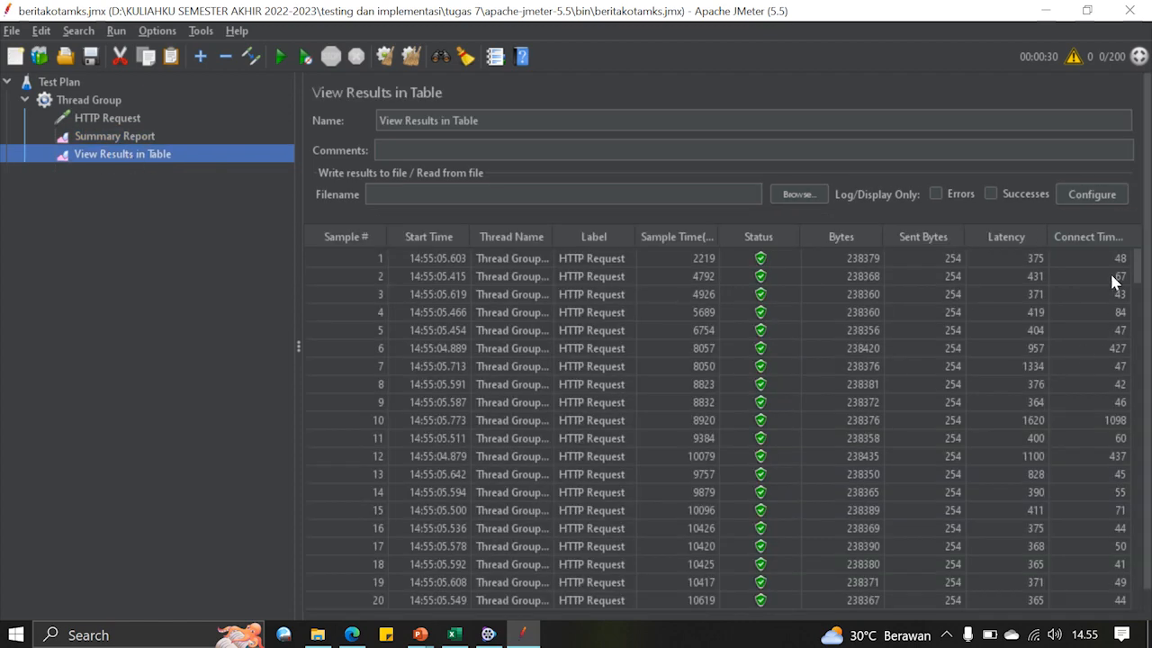
mouse_move(1138, 263)
left_mouse_down()
mouse_move(1144, 581)
mouse_move(1133, 584)
mouse_move(1138, 256)
left_mouse_up()
left_click(121, 142)
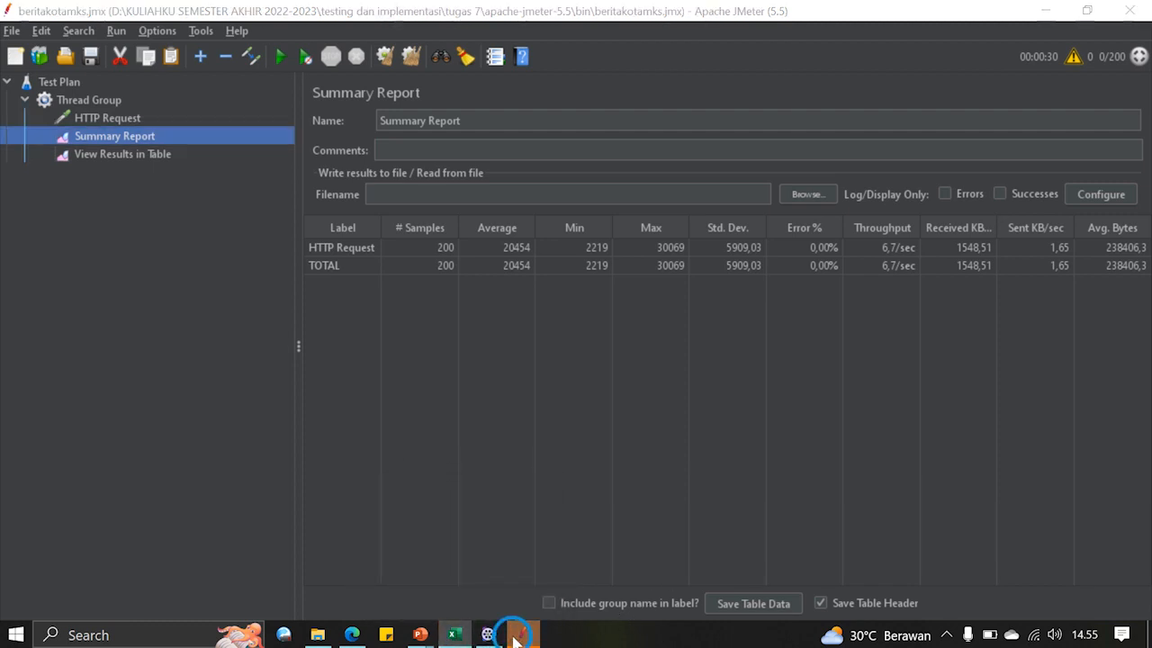
Step: Switch to the Excel workbook and clear the old %Error and Throughput entries in C7:D9 of Test 1
left_click(454, 635)
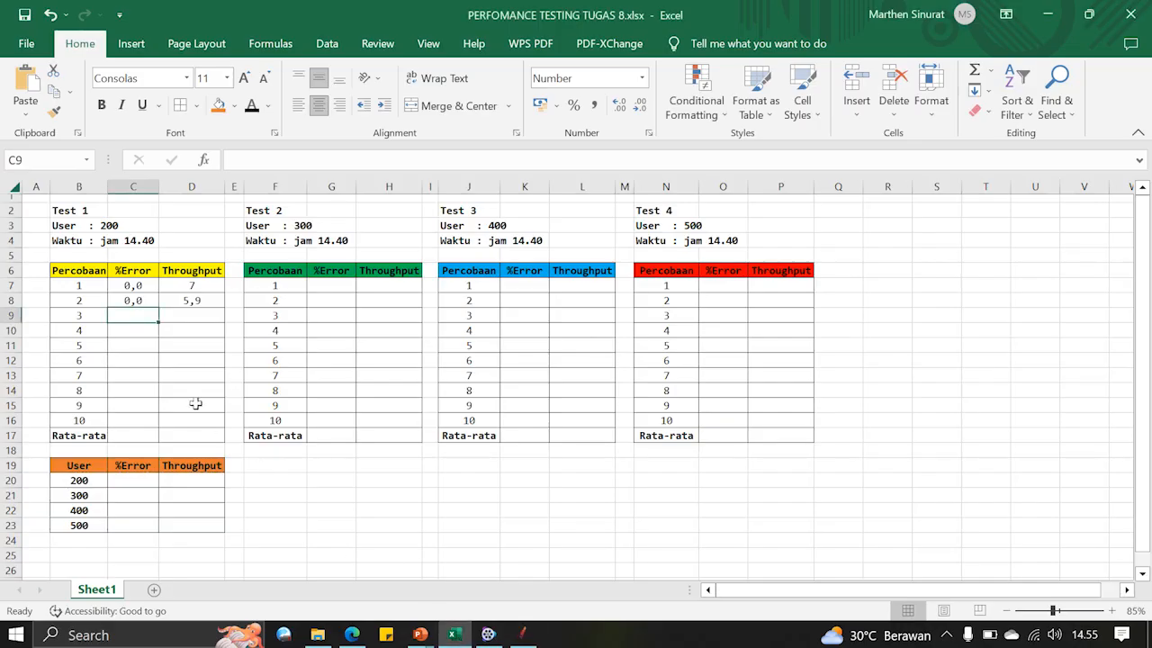
left_click_drag(133, 285, 212, 316)
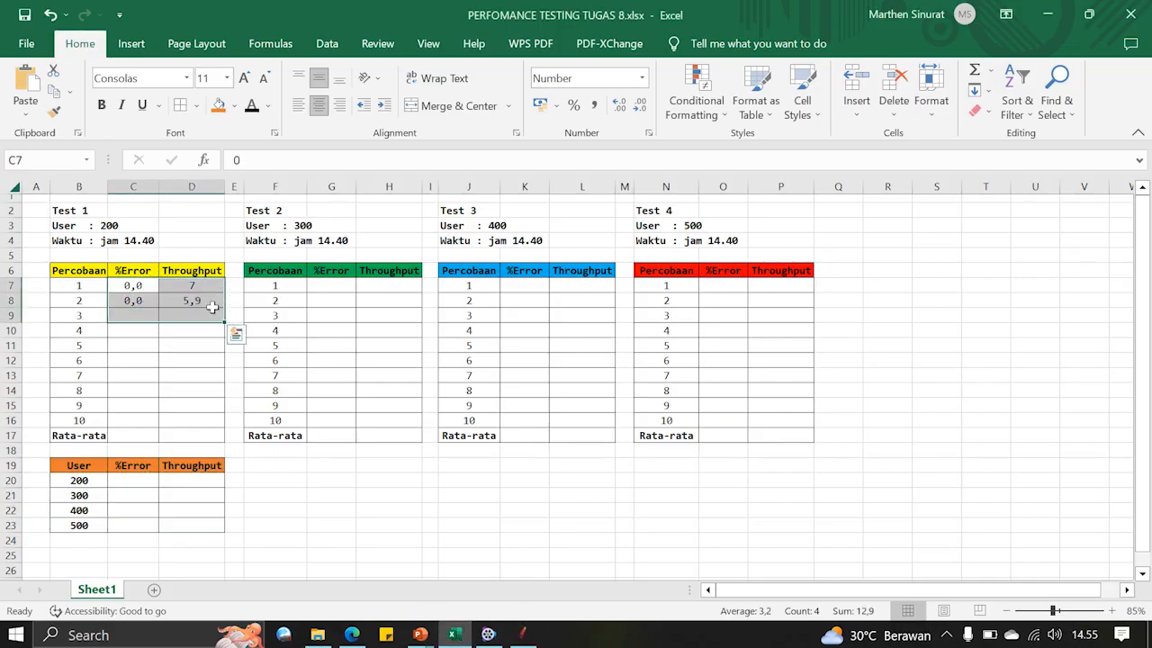
key("Delete")
Step: Record the first run's results in the Percobaan 1 row of Test 1: %Error 0 and Throughput 6,7
left_click(129, 285)
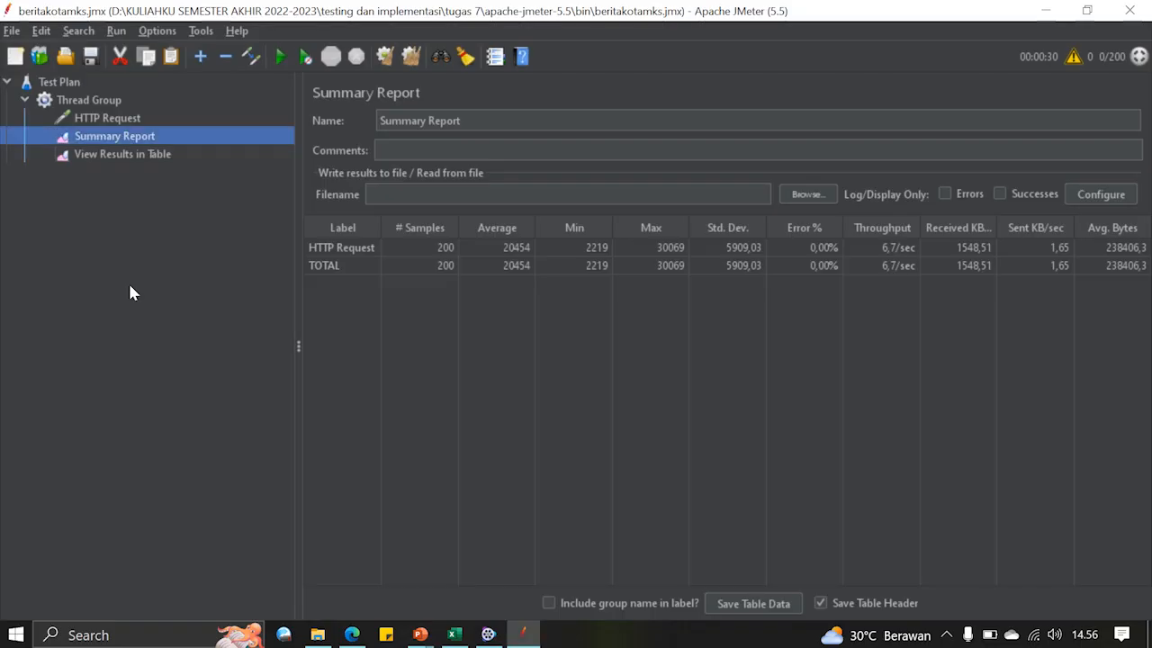
key("alt+Tab")
key("alt+Tab")
type("6")
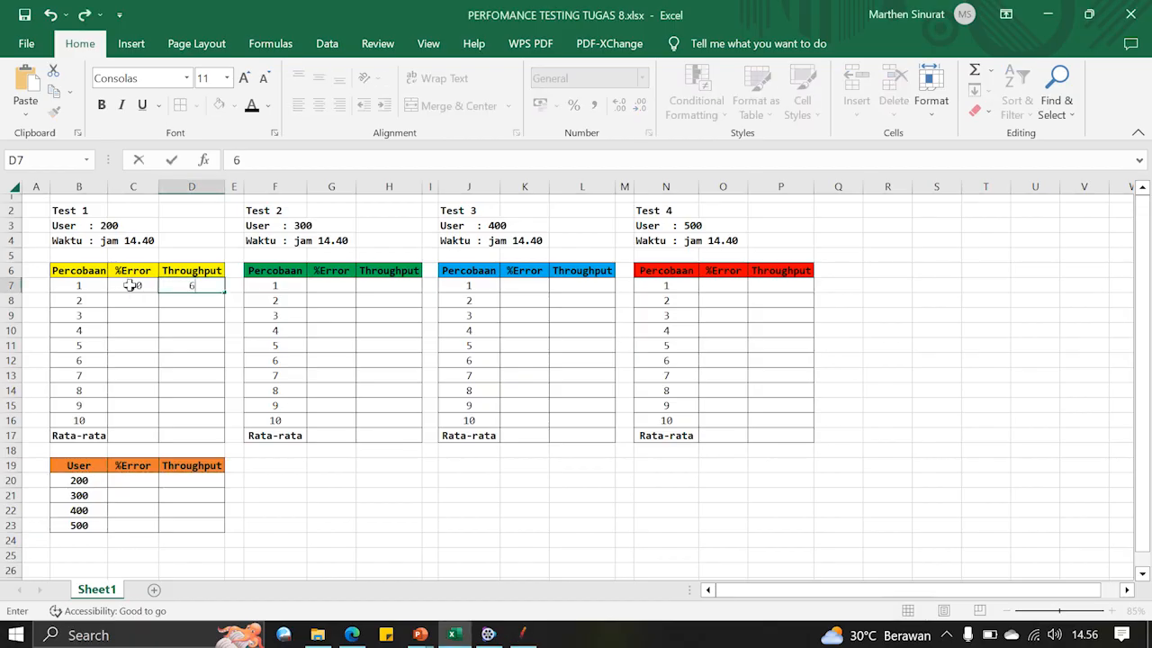
type(",7")
key("Return")
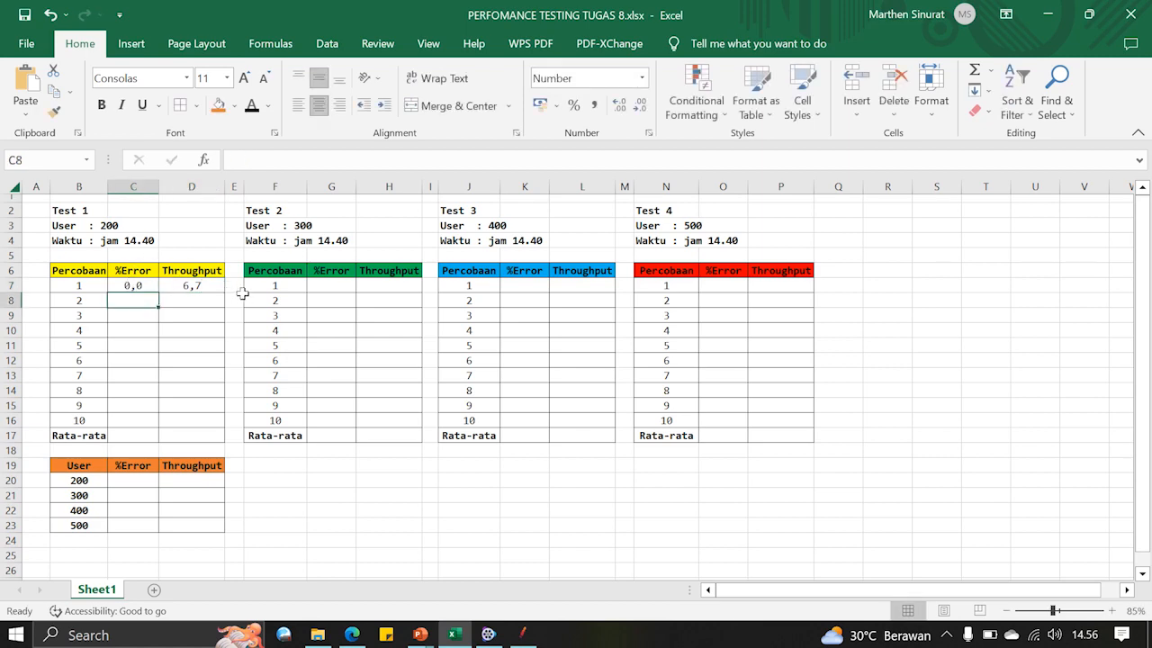
Step: Switch to JMeter, clear the Summary Report's results and run the load test again
key("alt+Tab")
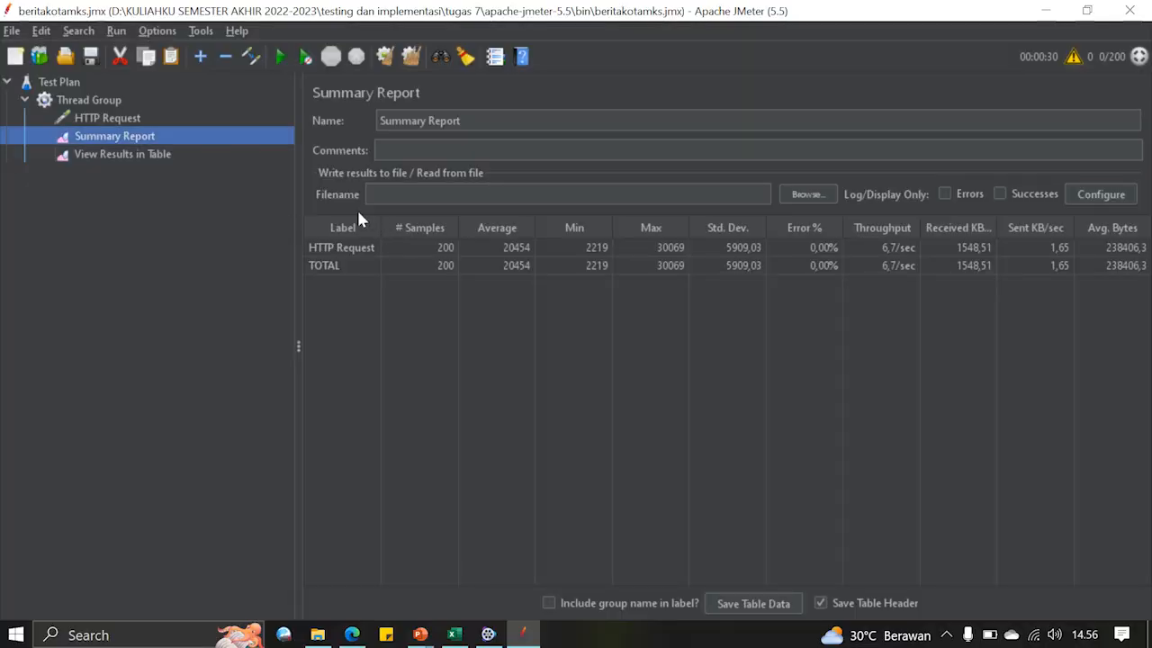
left_click(385, 56)
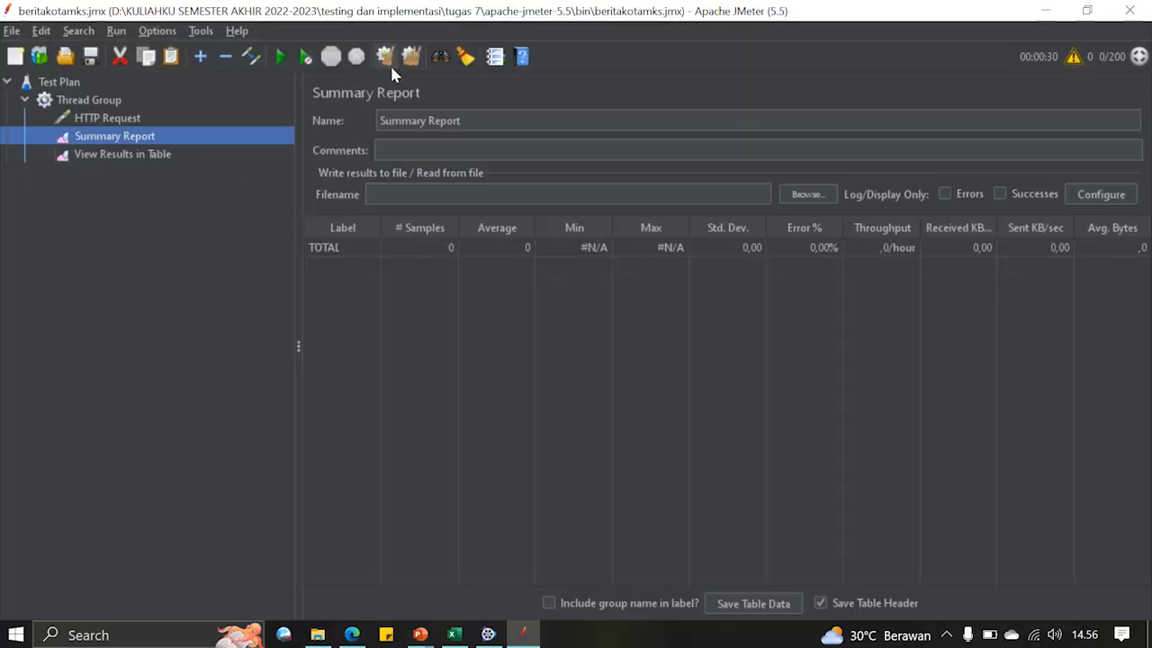
left_click(121, 120)
left_click(126, 144)
left_click(303, 56)
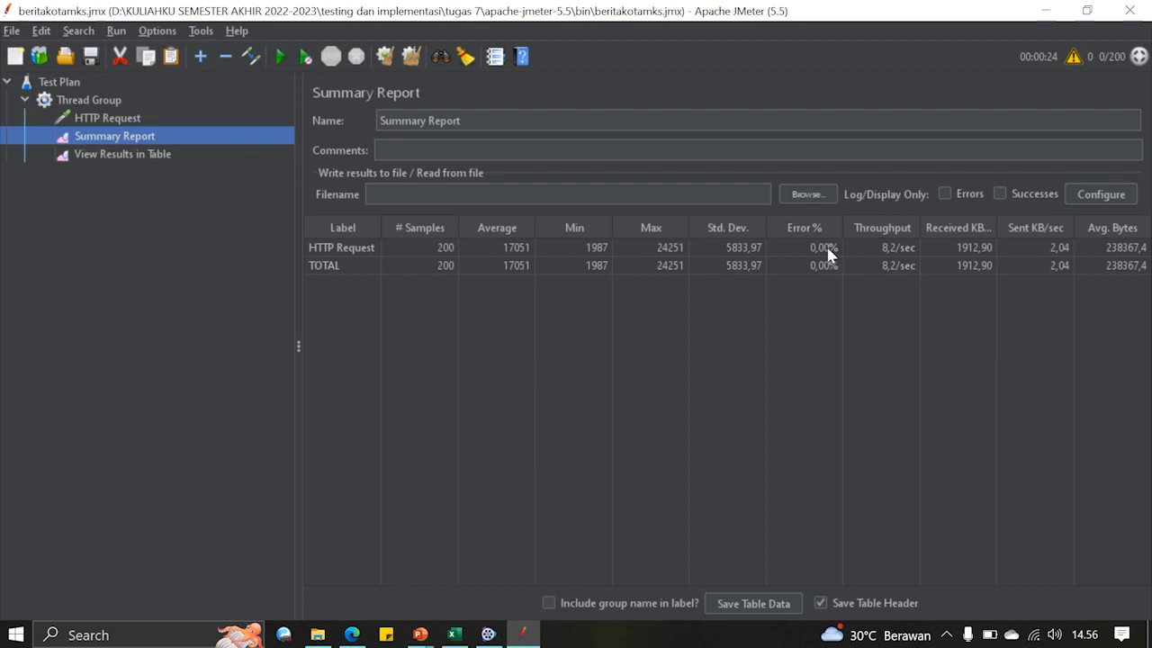
Step: Record %Error 0 and Throughput 8,2 in the Percobaan 2 row of Test 1 in Excel, and return to JMeter
left_click(454, 635)
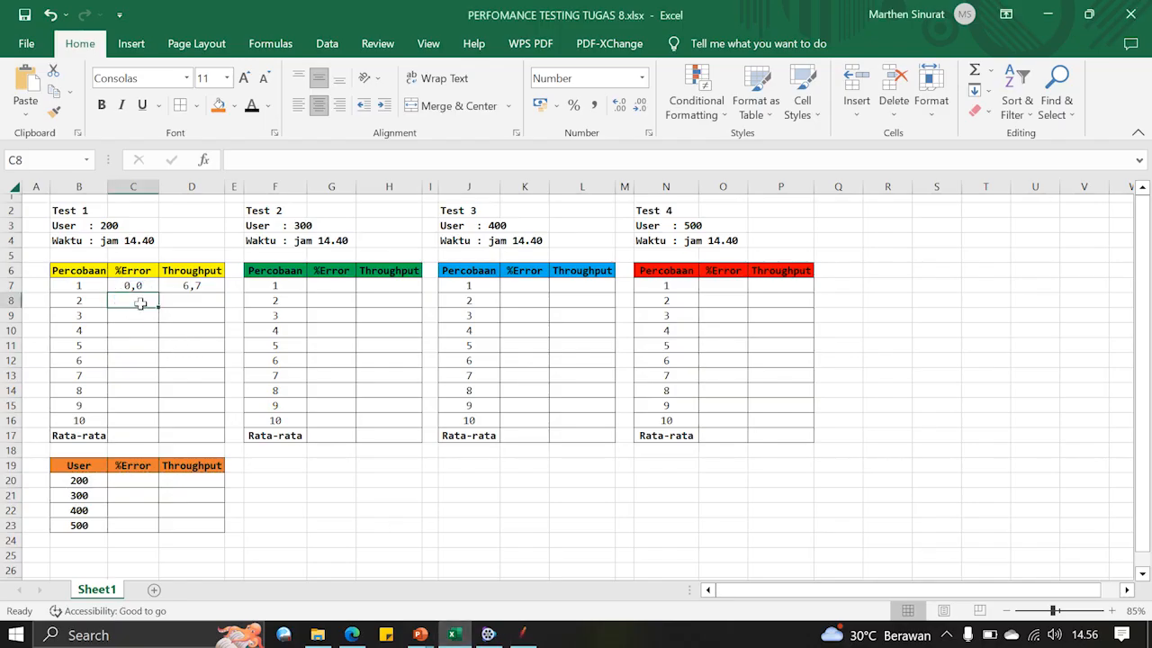
type("0")
key("Tab")
key("alt+Tab")
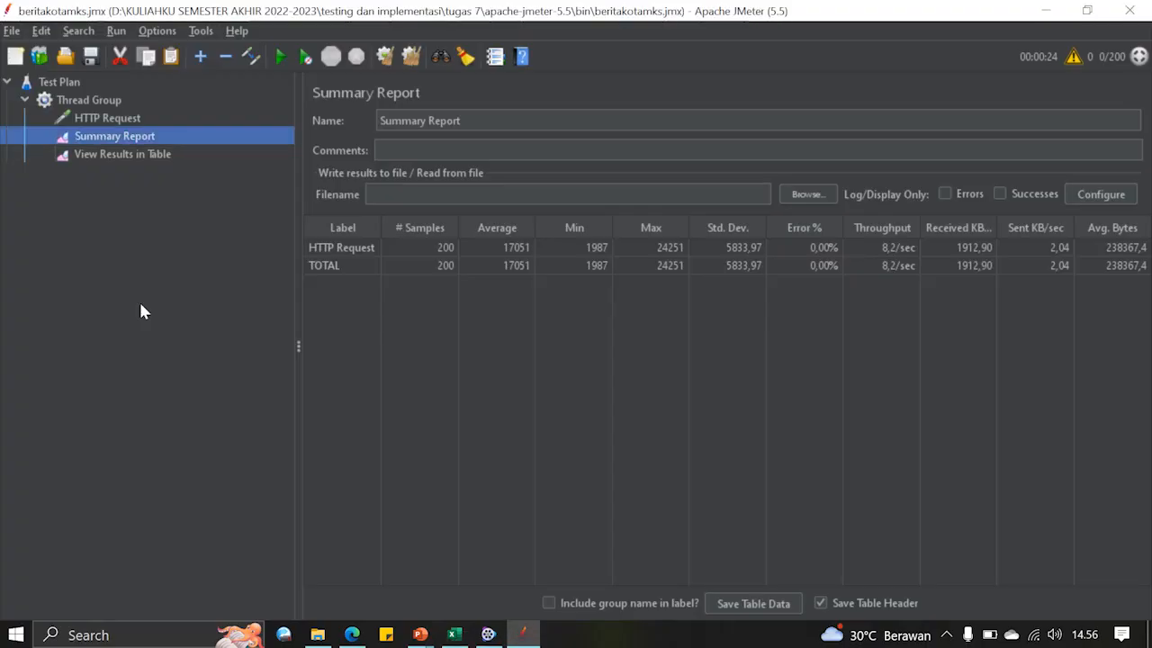
key("alt+Tab")
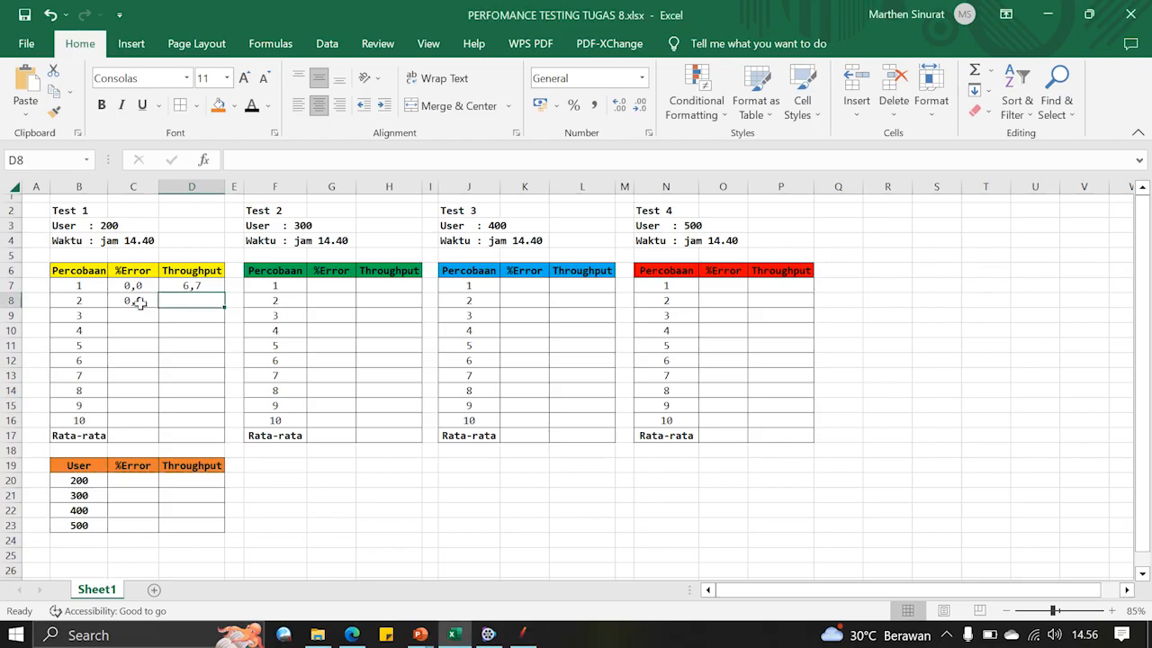
type("8,2")
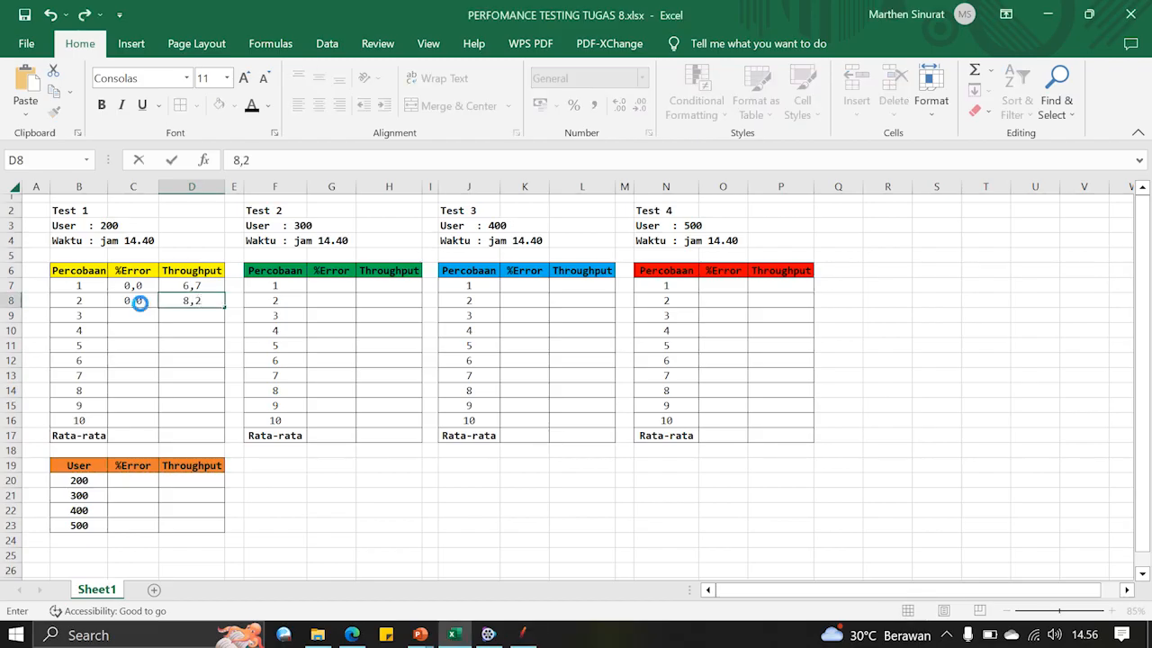
key("Return")
key("alt+Tab")
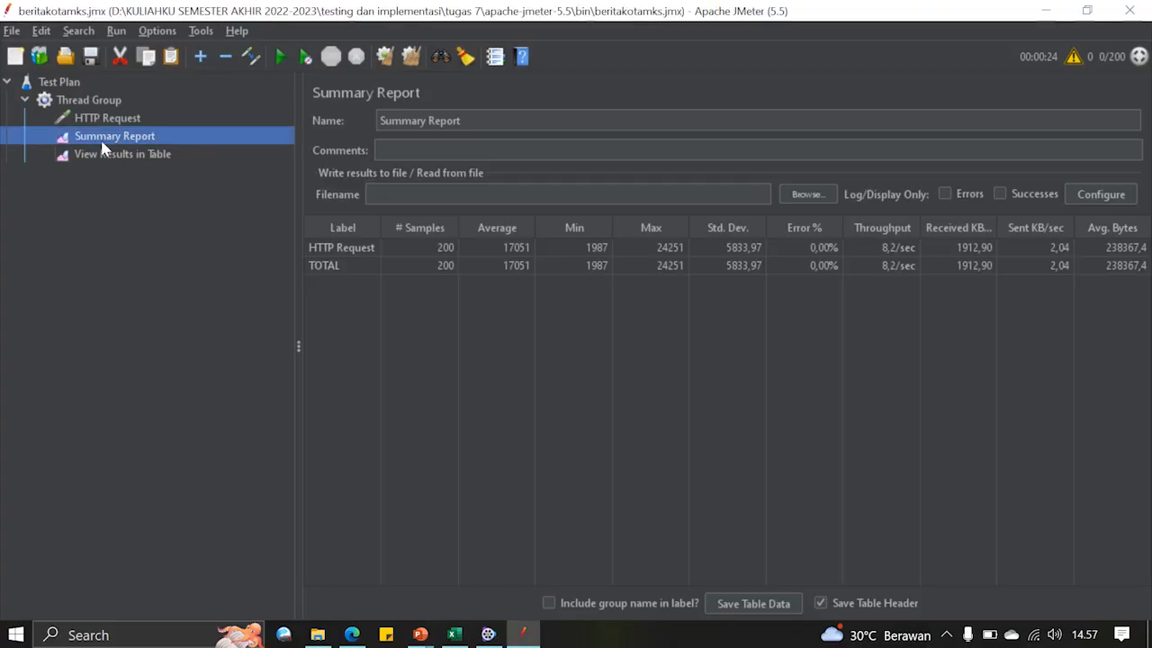
Step: Clear the Summary Report's results and run the load test again
left_click(415, 62)
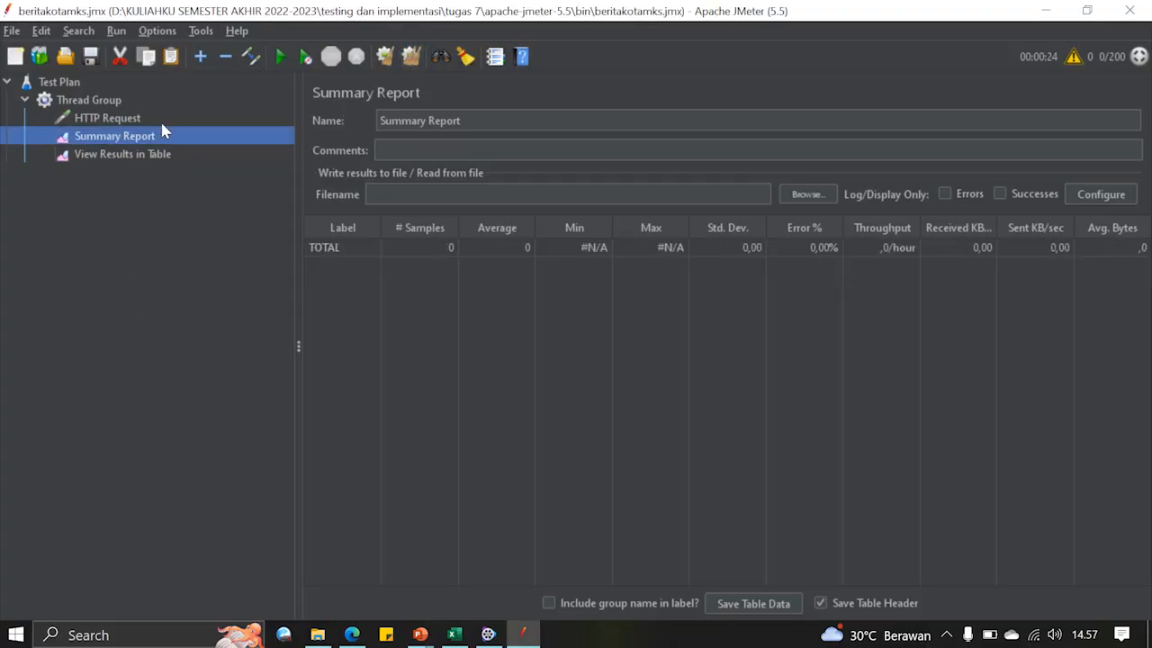
left_click(283, 56)
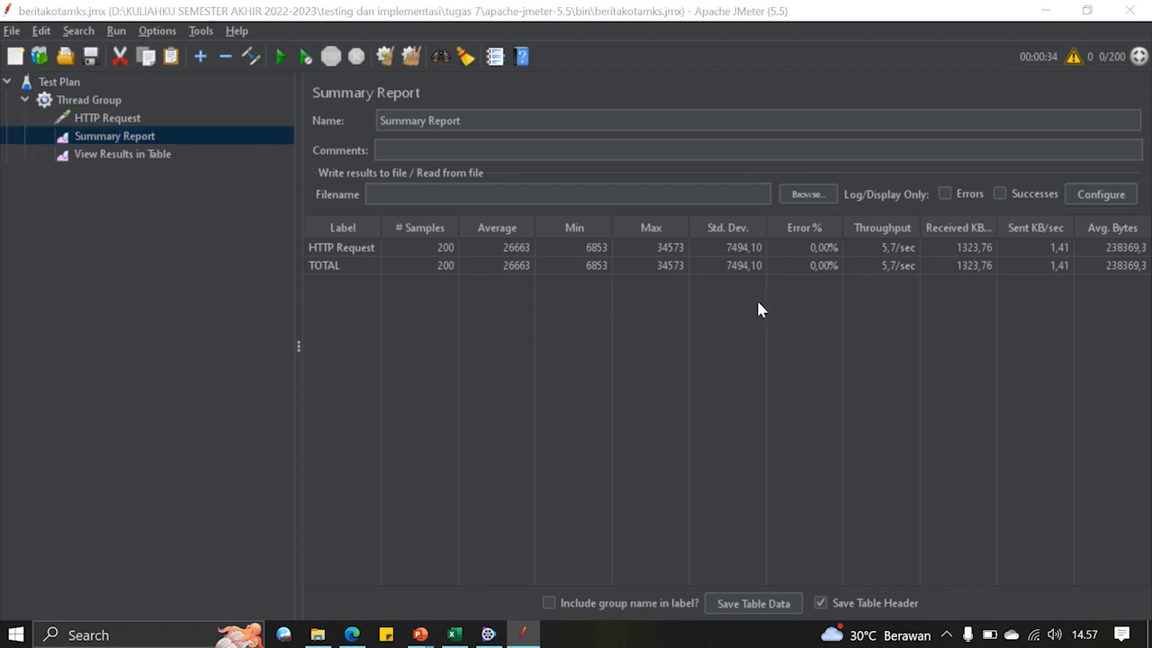
Step: Switch to Excel and record %Error 0,0 and Throughput 5,7 in the Percobaan 3 row of Test 1
key("alt+Tab")
type("0,0")
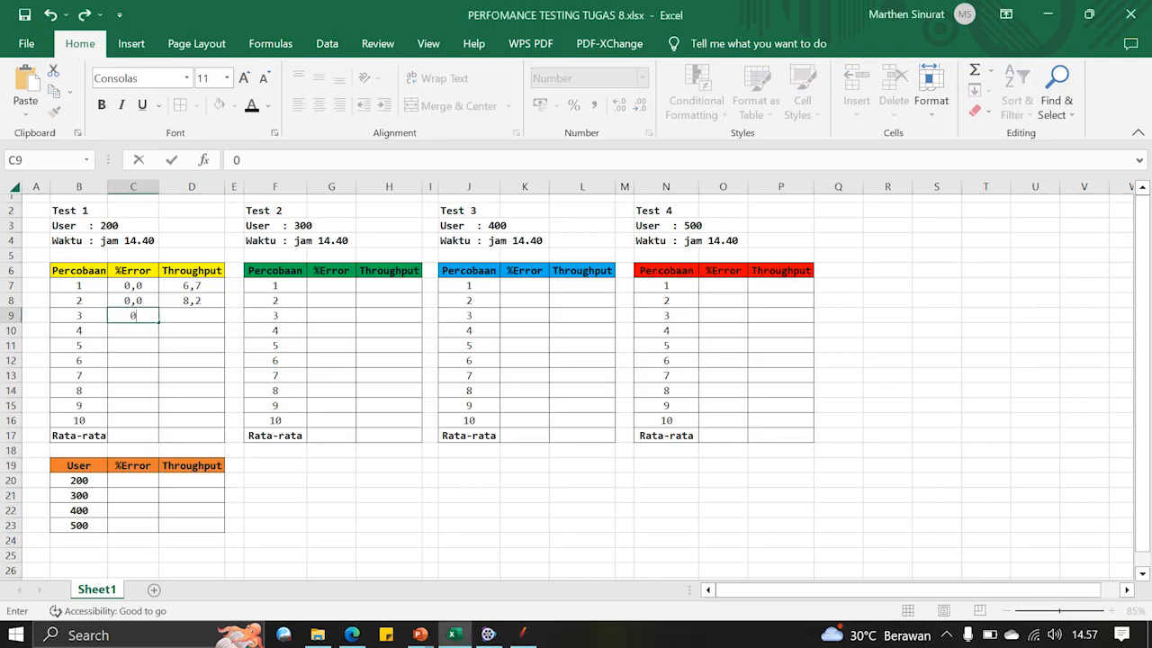
key("Tab")
key("alt+Tab")
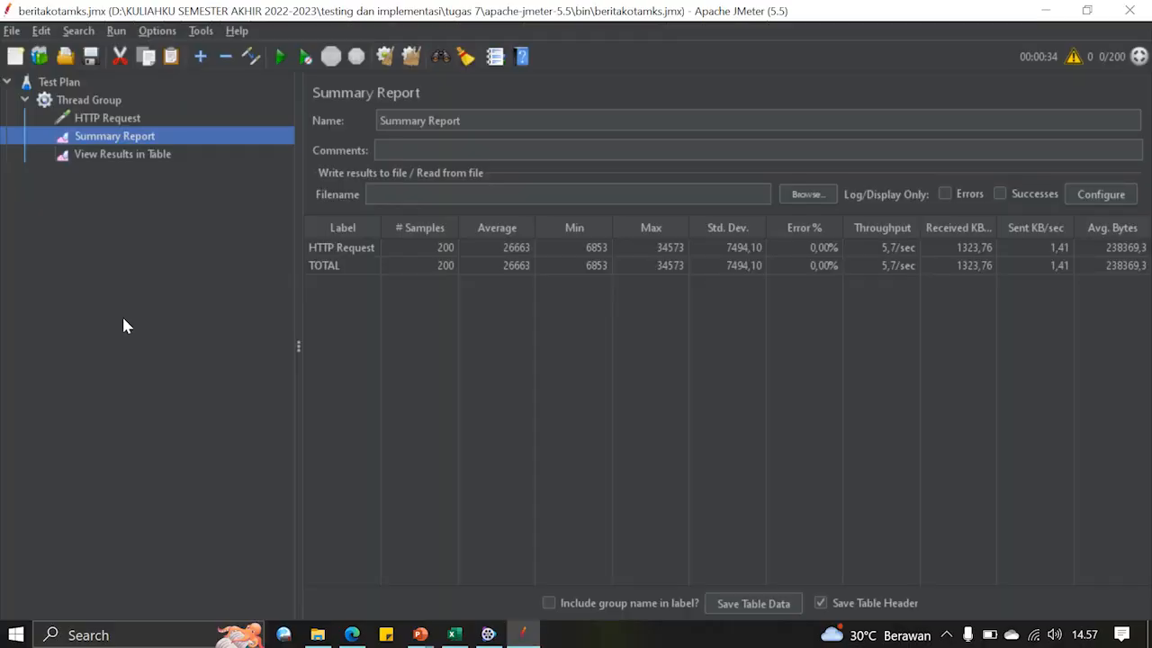
key("alt+Tab")
type("5,7")
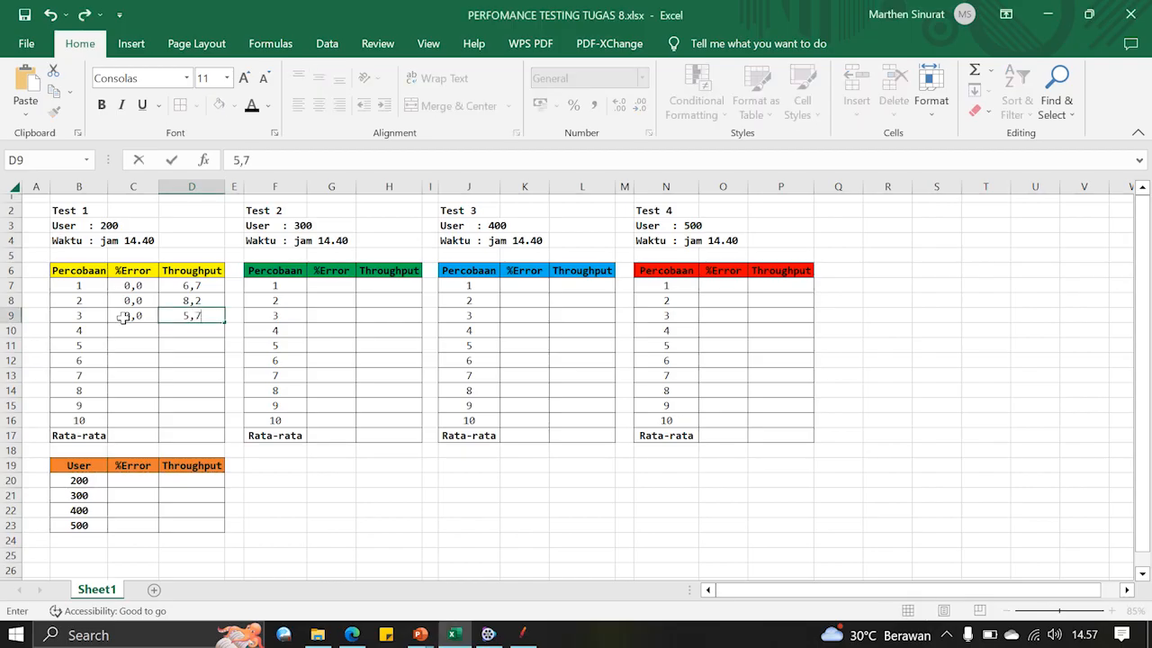
key("Return")
Step: Return to JMeter, clear the Summary Report's results and rerun the load test
key("alt+Tab")
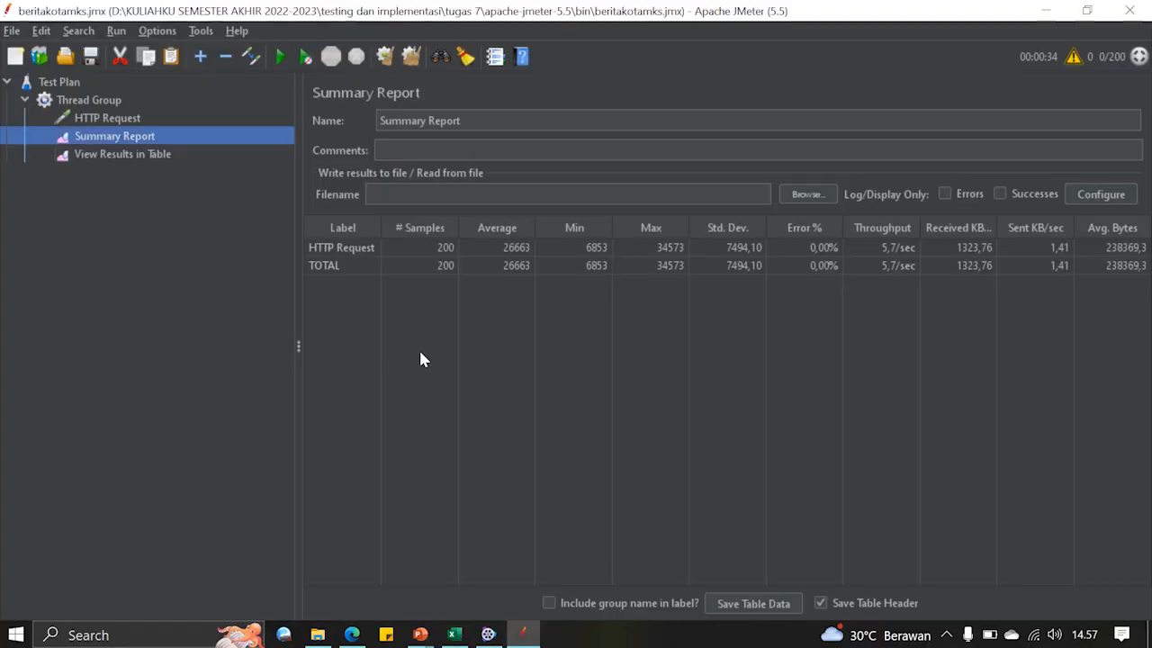
left_click(409, 57)
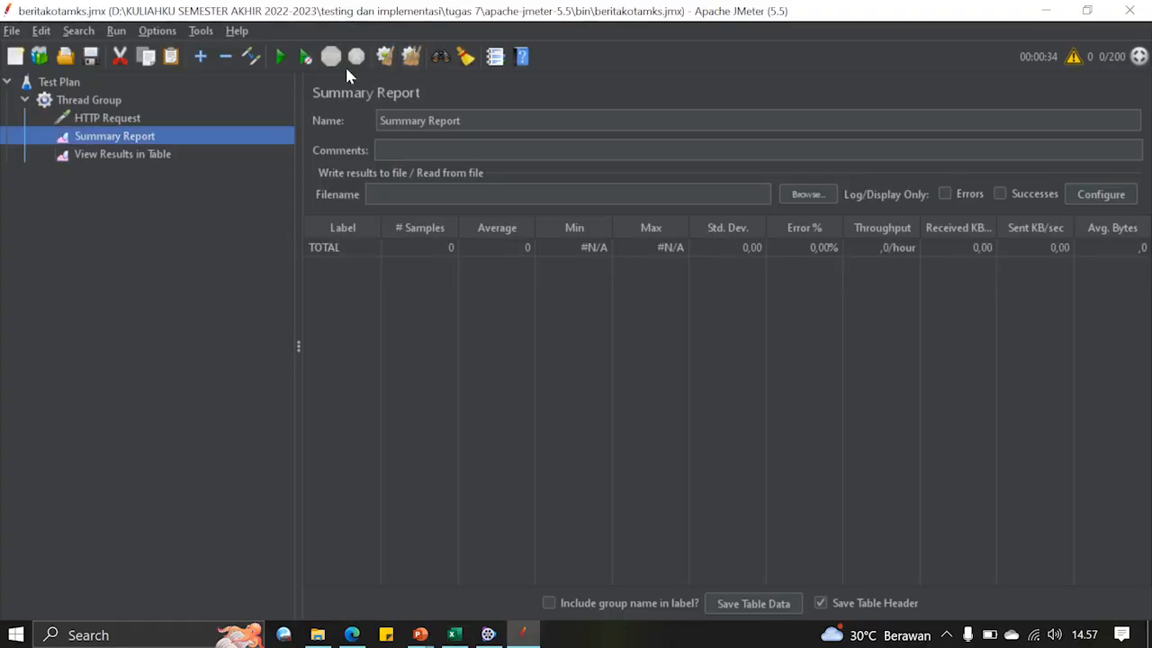
left_click(280, 57)
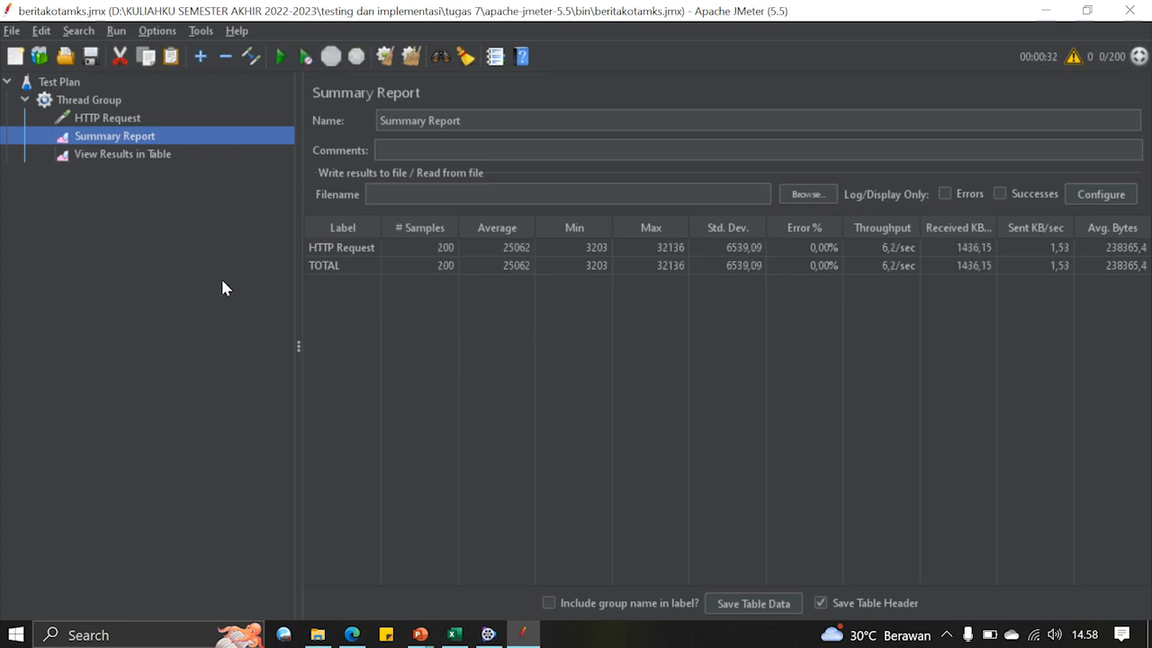
Step: Switch to Excel and record %Error 0,0 and Throughput 6,2 in the Percobaan 4 row of Test 1
key("alt+Tab")
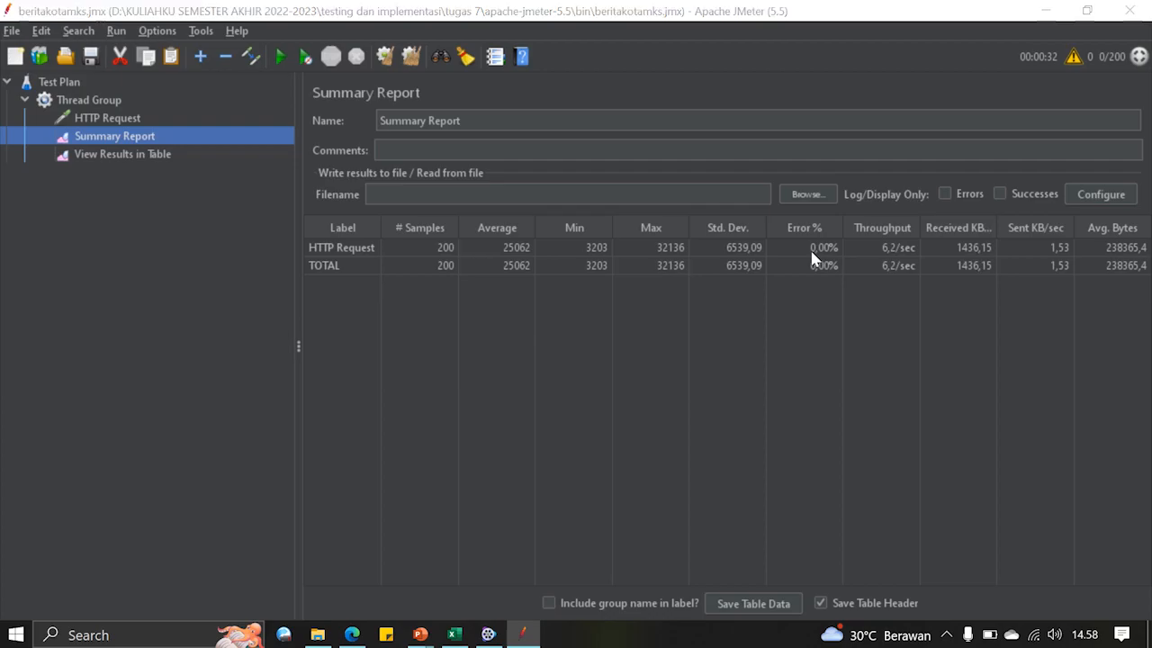
key("alt+Tab")
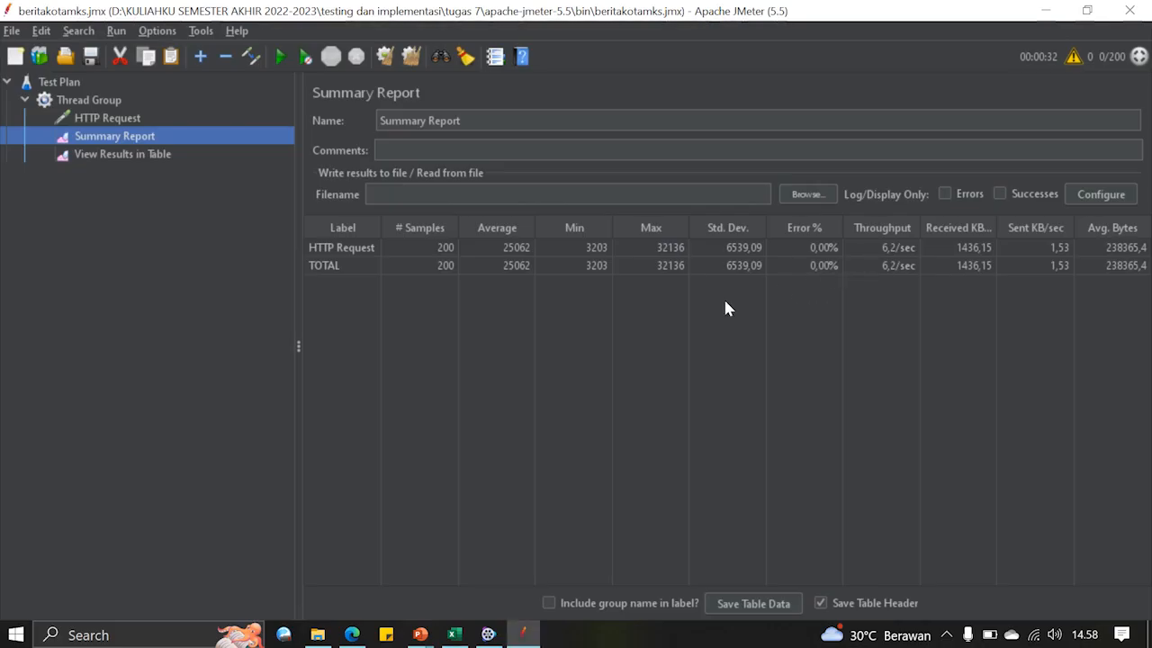
key("alt+Tab")
type("0,0")
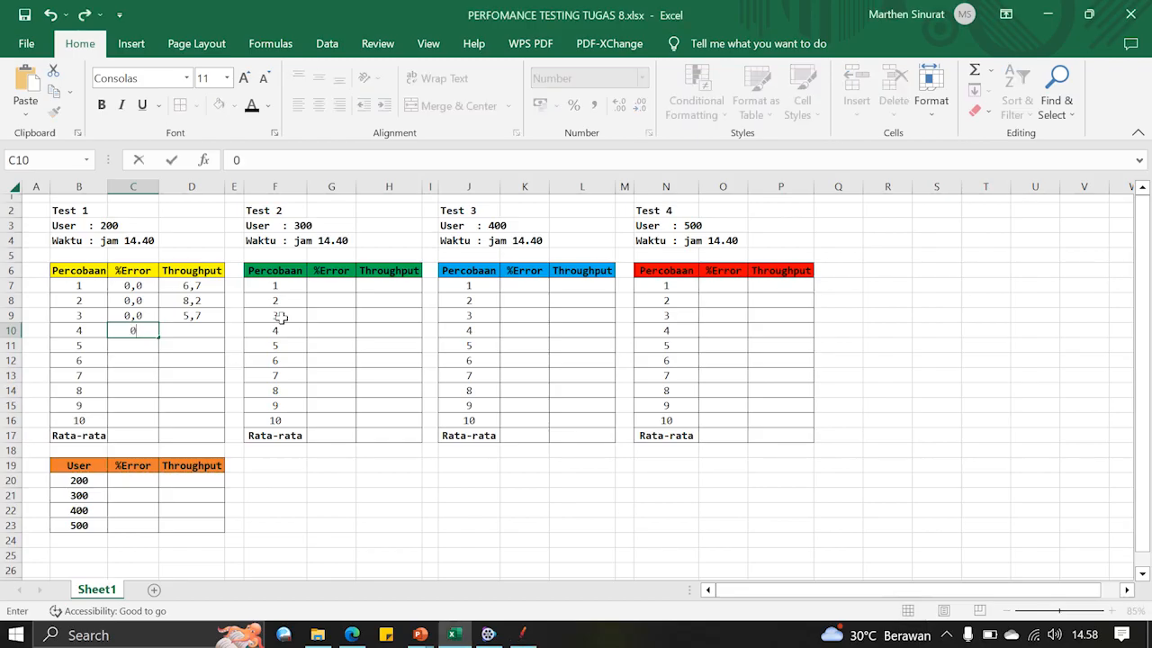
key("Tab")
key("alt+Tab")
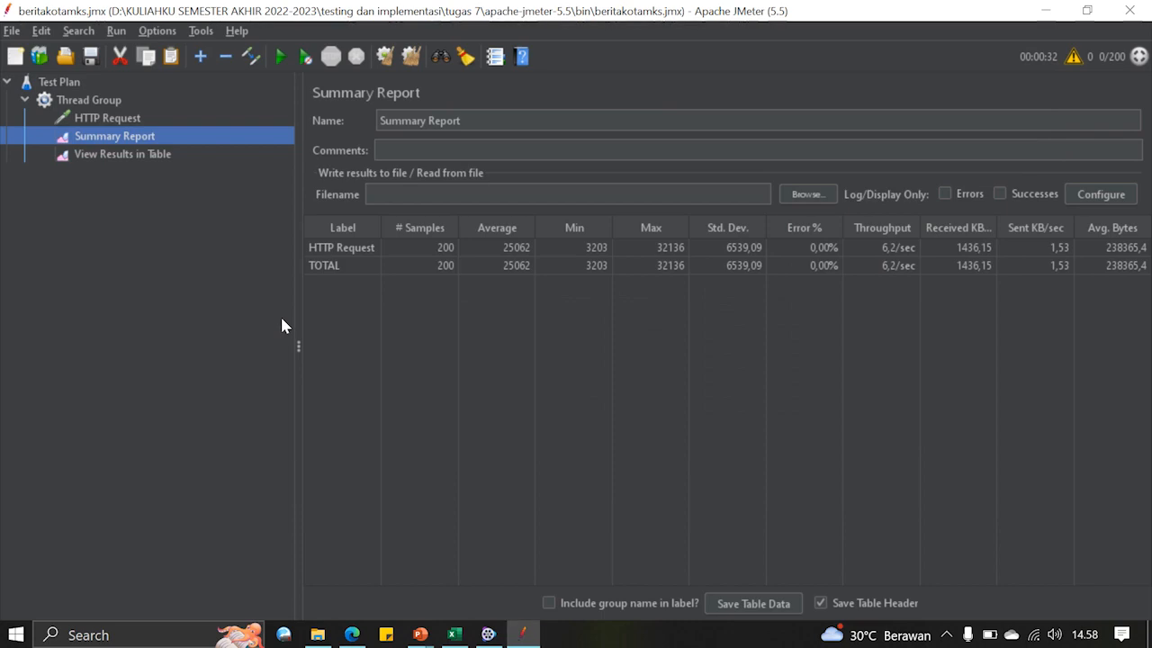
key("alt+Tab")
type("6")
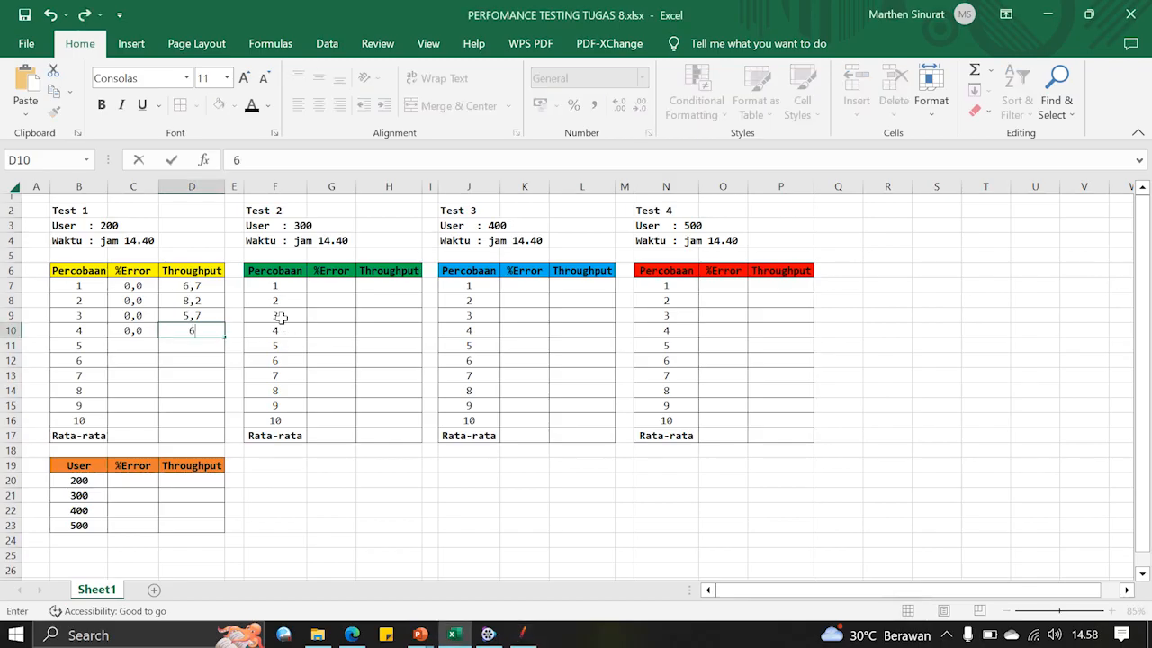
type(",2")
key("Return")
Step: Switch back to JMeter, clear the previous run's results and start the load test again
key("alt+Tab")
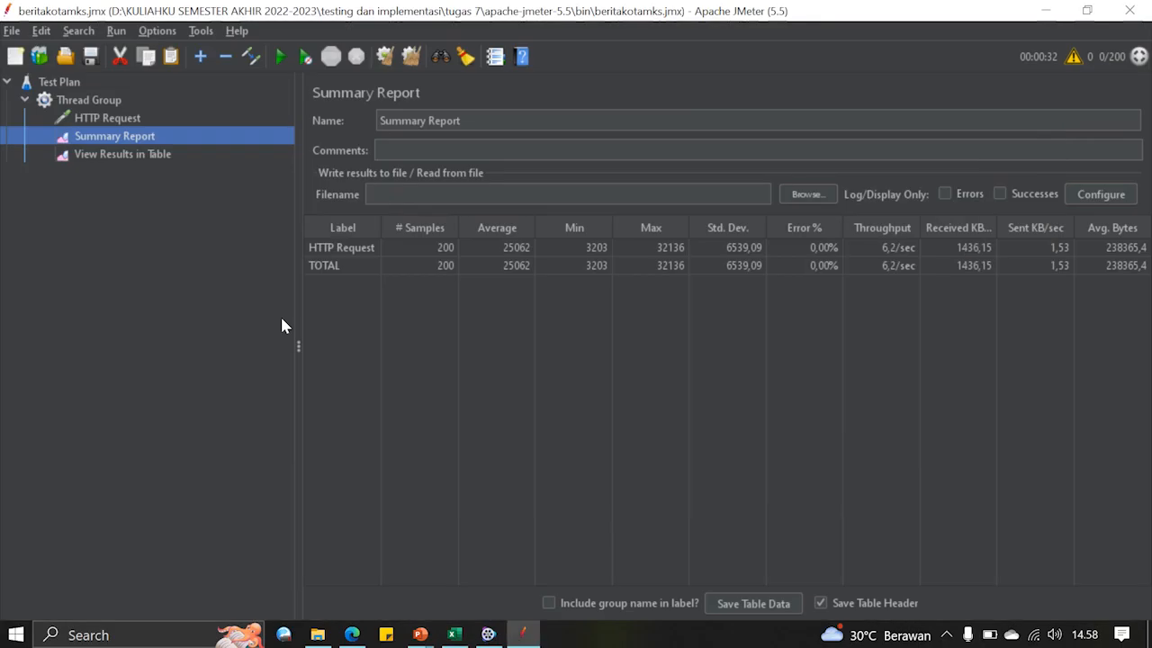
left_click(410, 57)
key("alt+Tab")
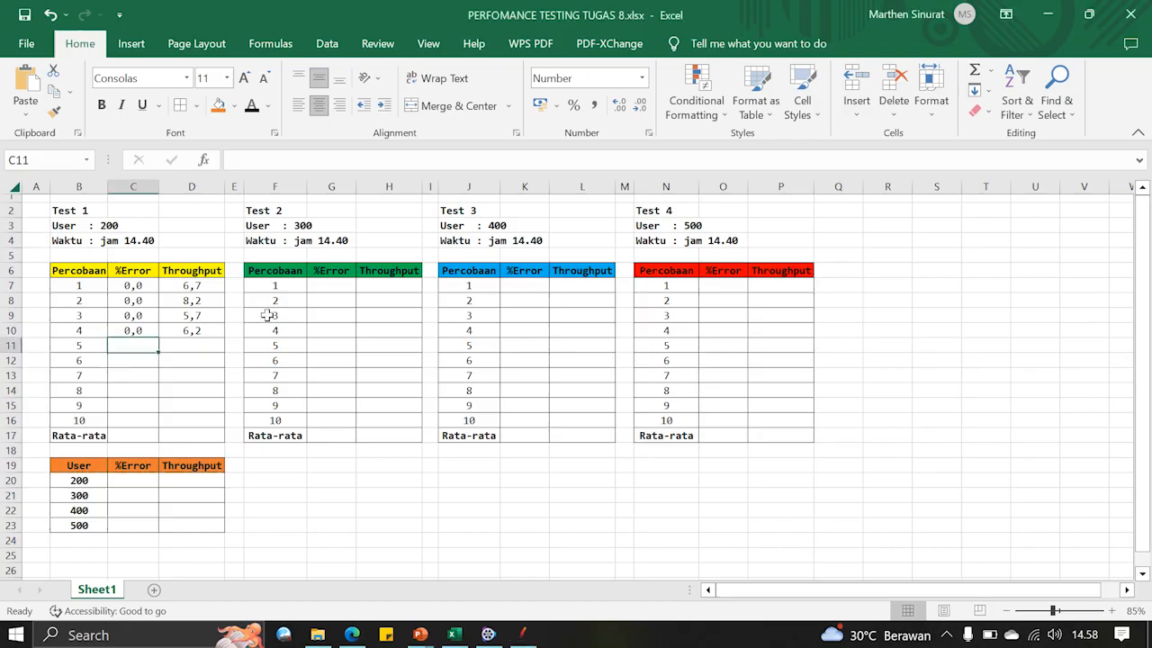
key("alt+Tab")
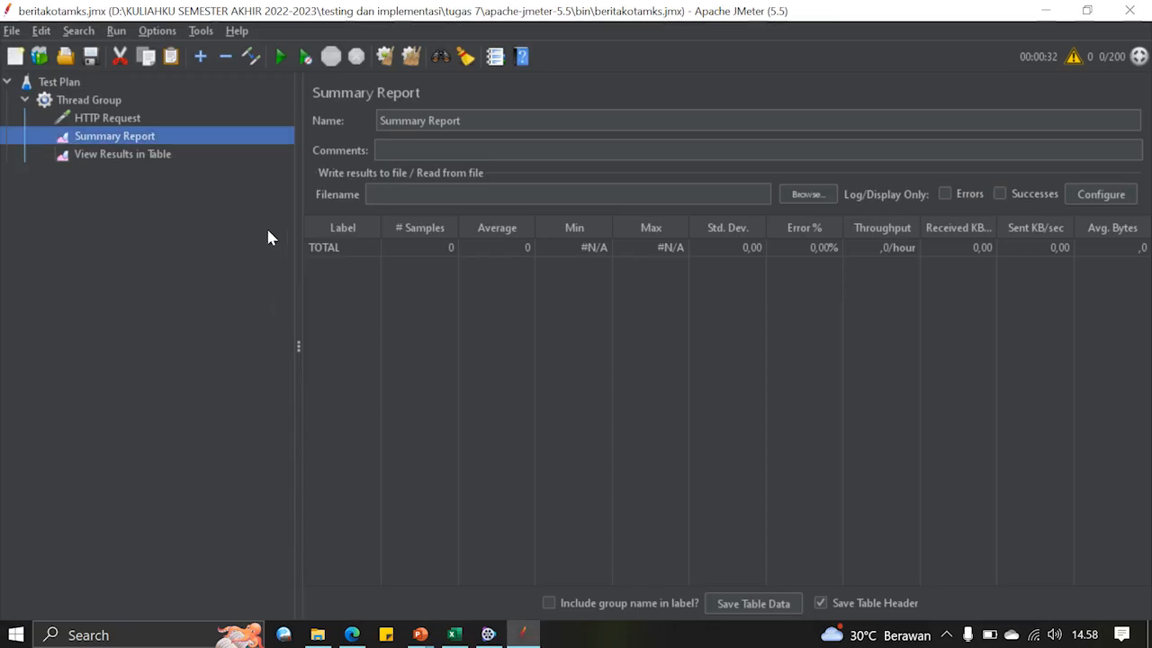
left_click(285, 57)
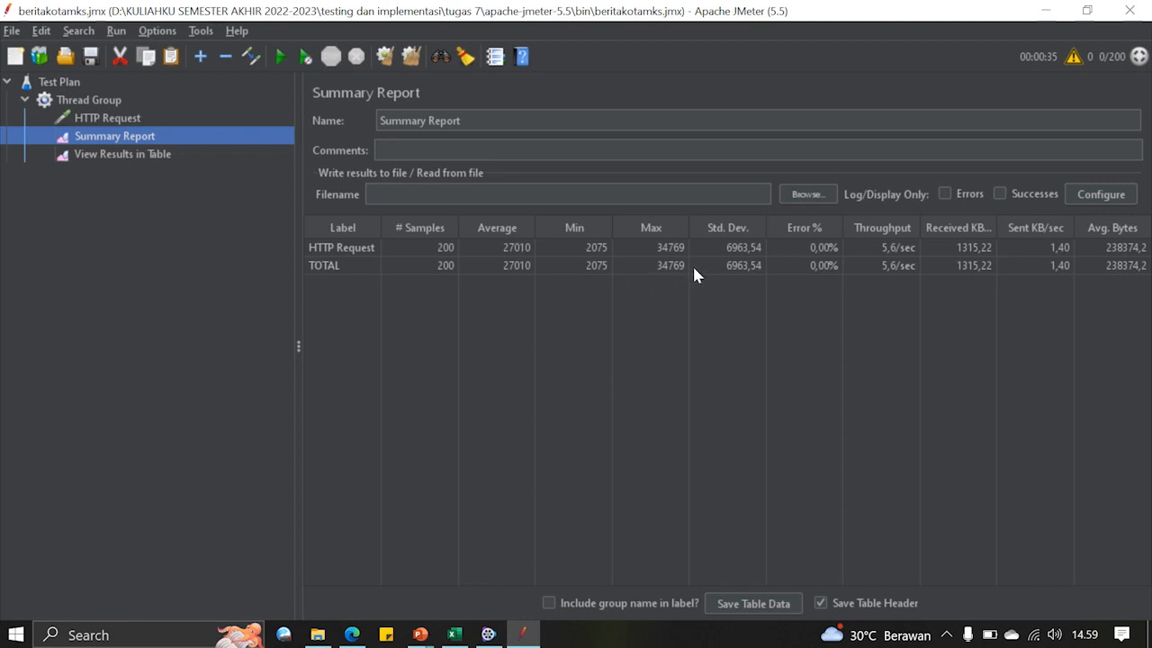
Step: Check the HTTP Request error rate, and record %Error 0,0 and Throughput 5,6 in the Percobaan 5 row of Test 1 in Excel
left_click(817, 247)
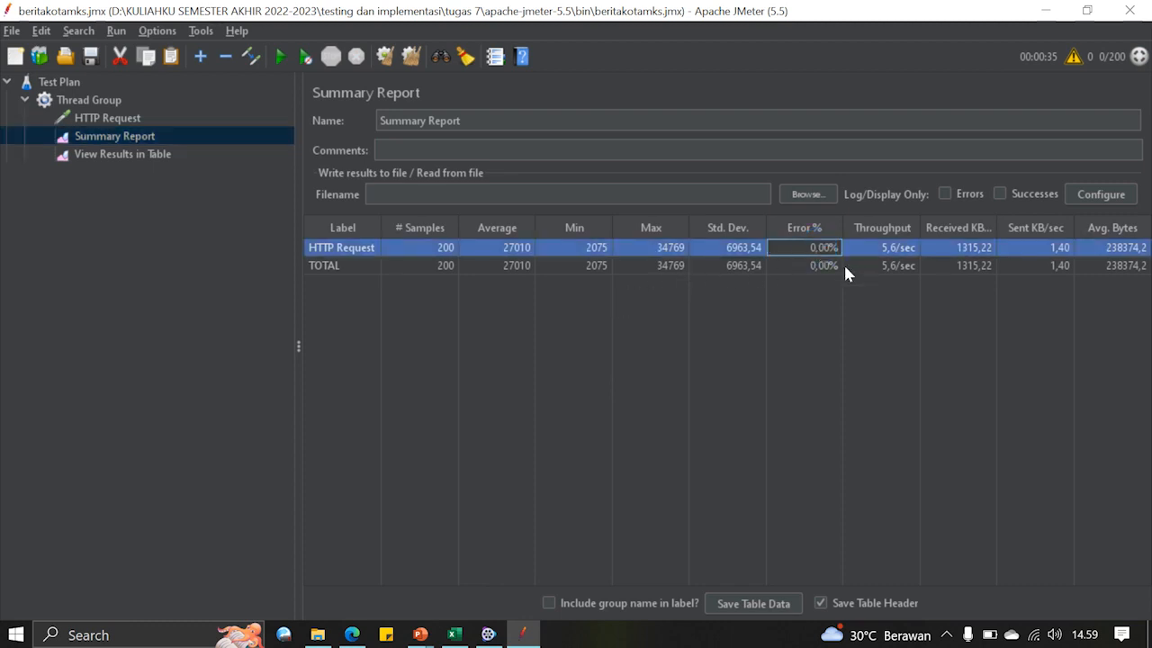
key("alt+Tab")
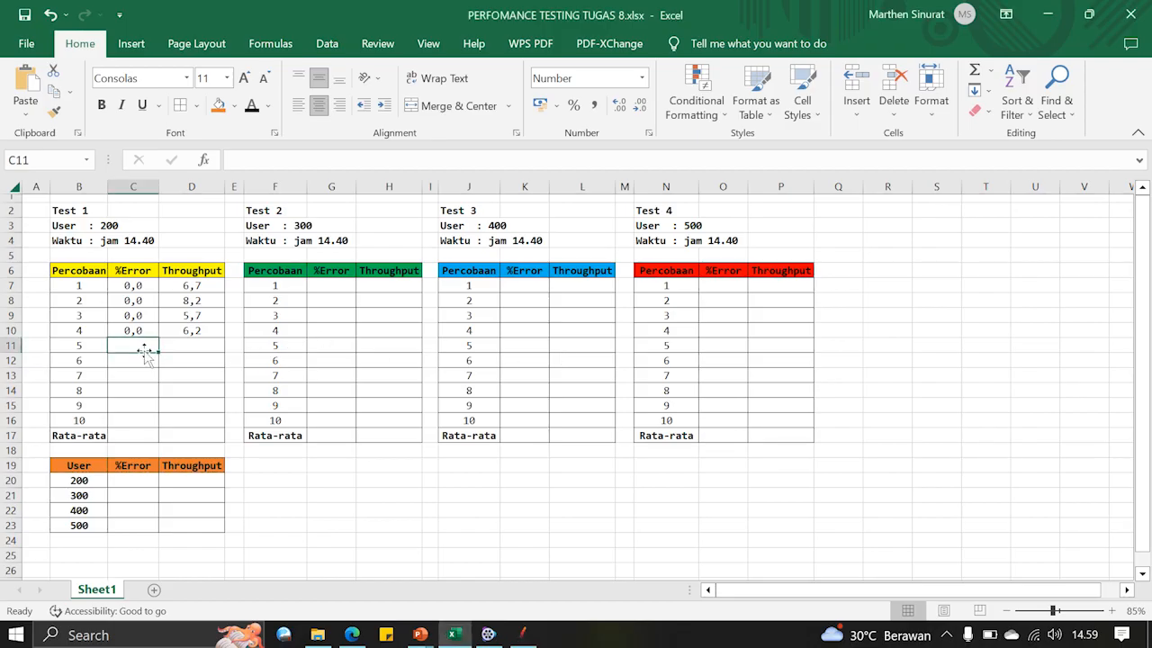
type("0,0")
key("Tab")
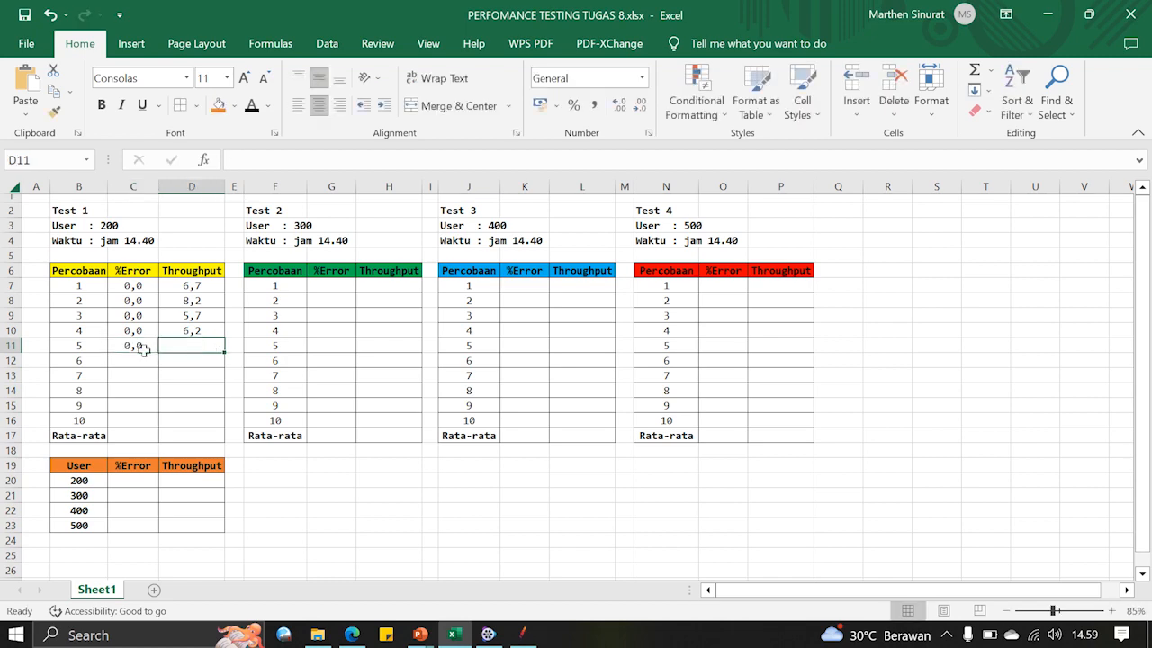
type("5,6")
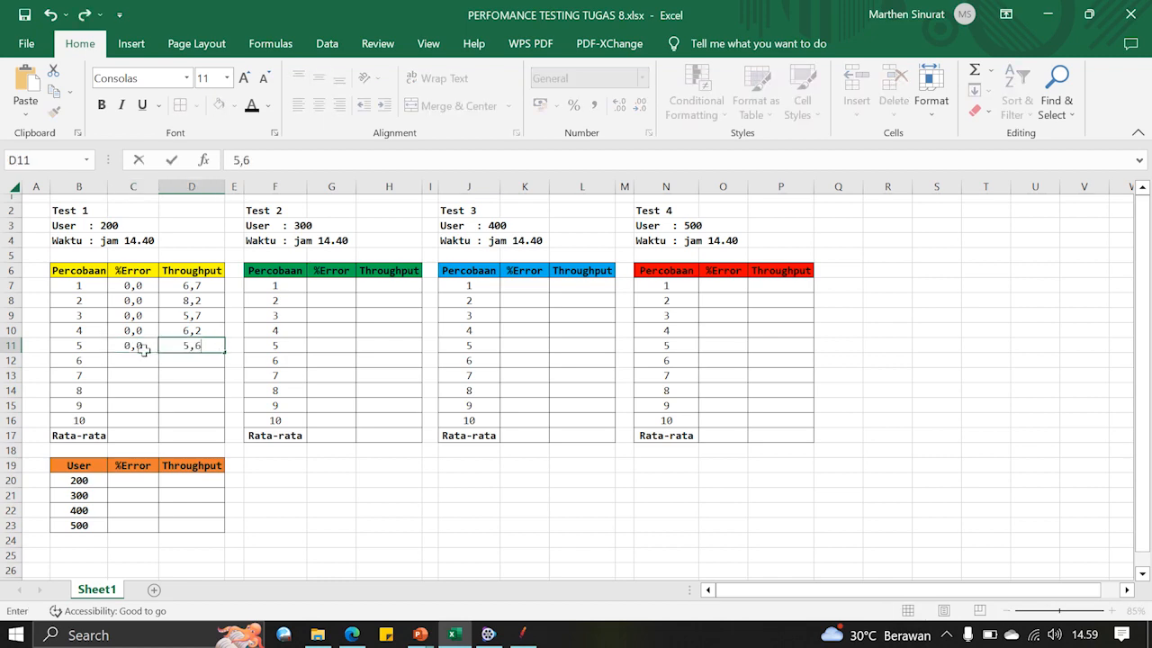
key("Return")
Step: Switch to JMeter, clear the Summary Report's results and run the load test once more
key("alt+Tab")
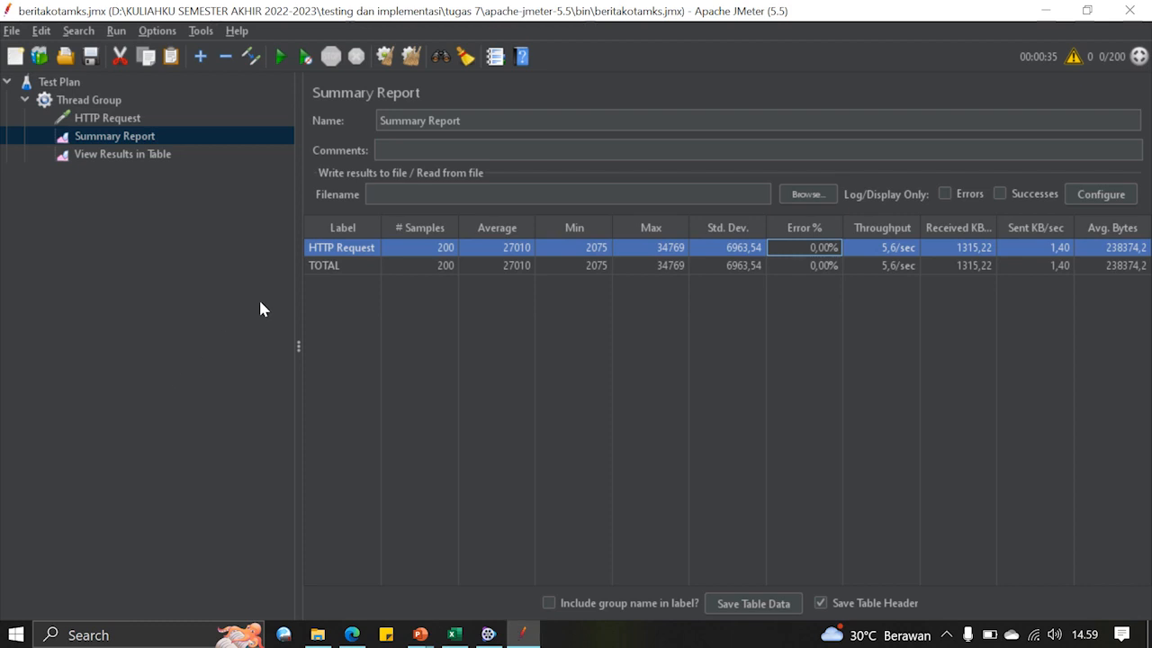
left_click(411, 56)
left_click(279, 57)
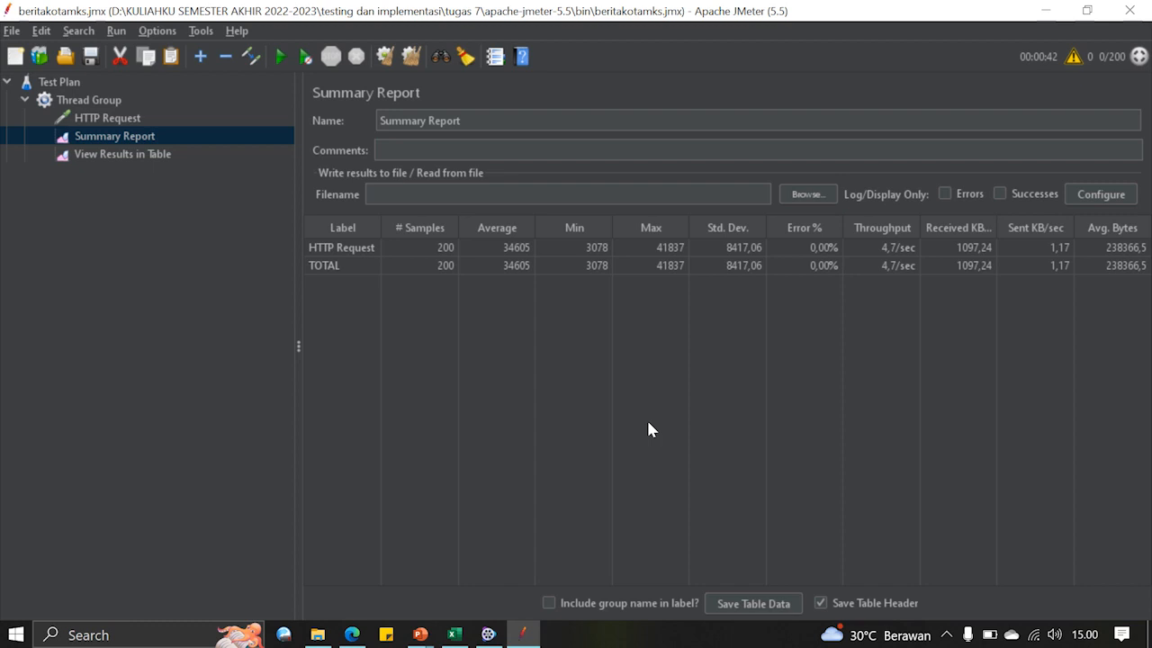
left_click(489, 634)
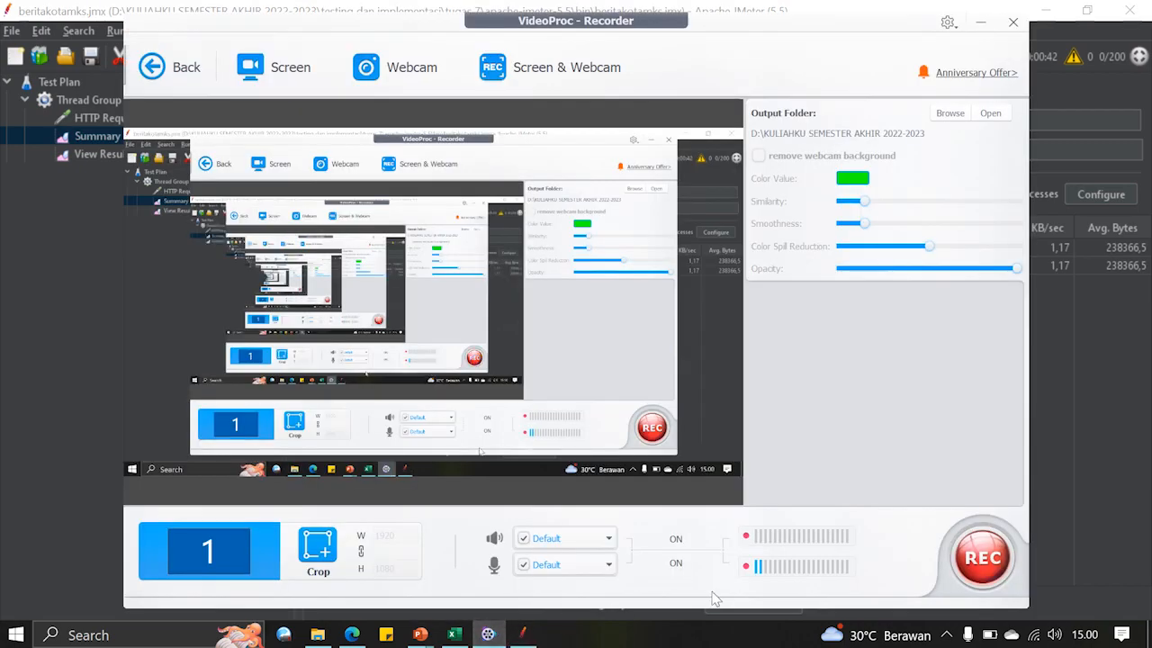
left_click(983, 558)
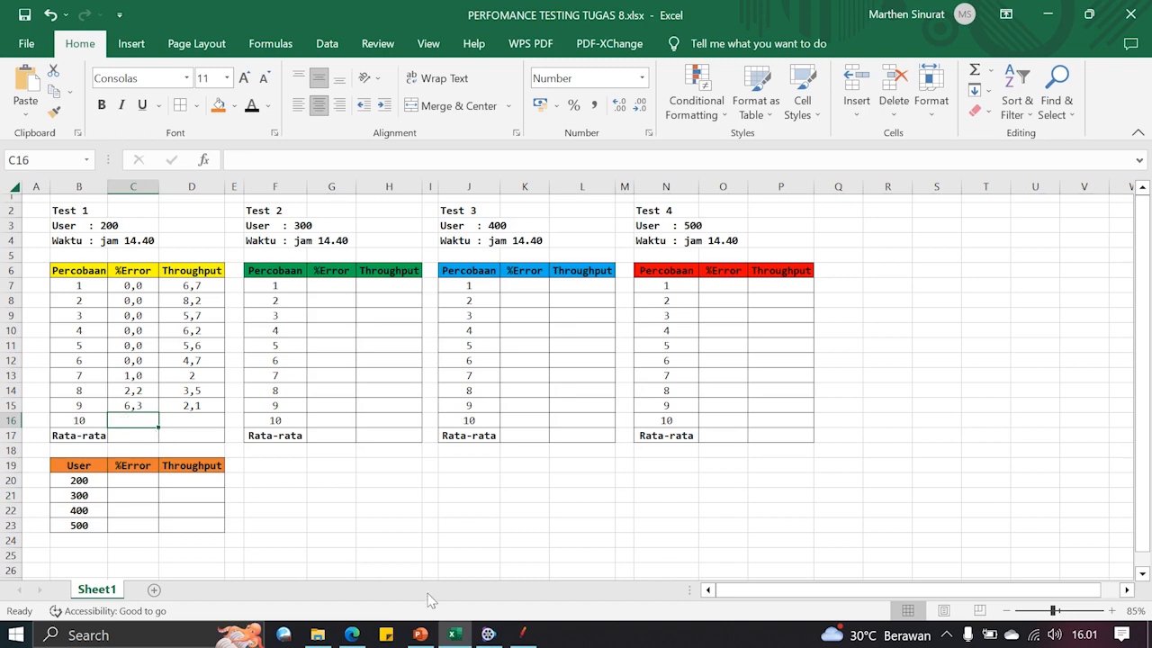
Step: Switch to JMeter, start the load test with 200 threads and check the Error % values in the Summary Report
mouse_move(514, 627)
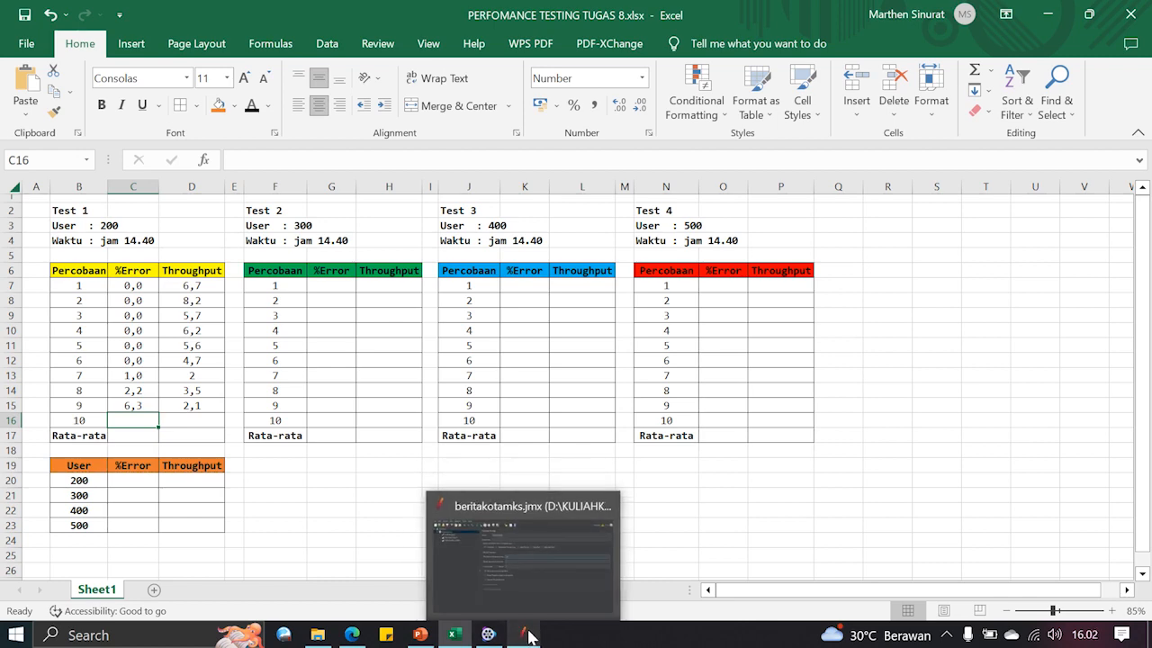
left_click(527, 634)
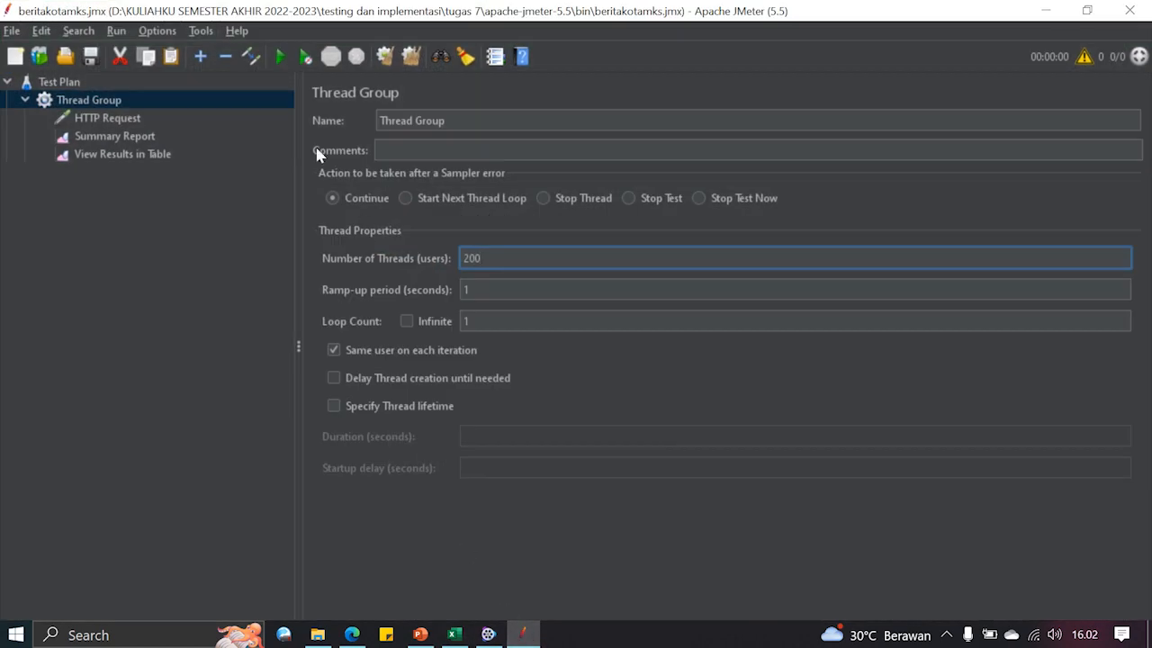
left_click(280, 56)
left_click(115, 136)
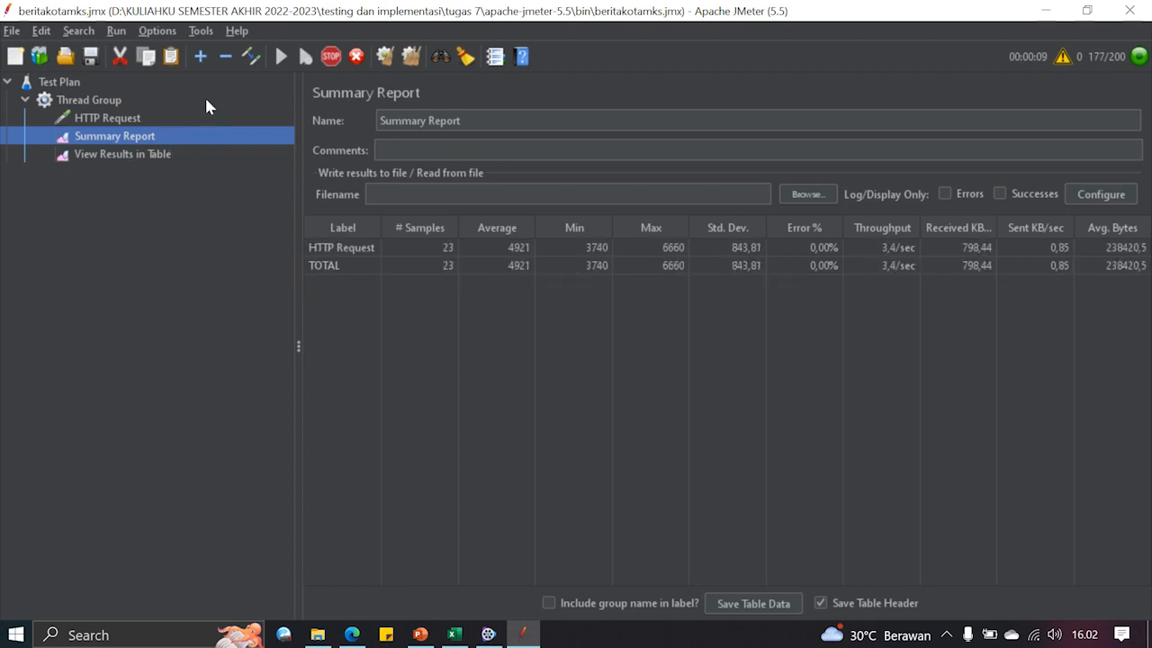
left_click(808, 247)
left_click(810, 266)
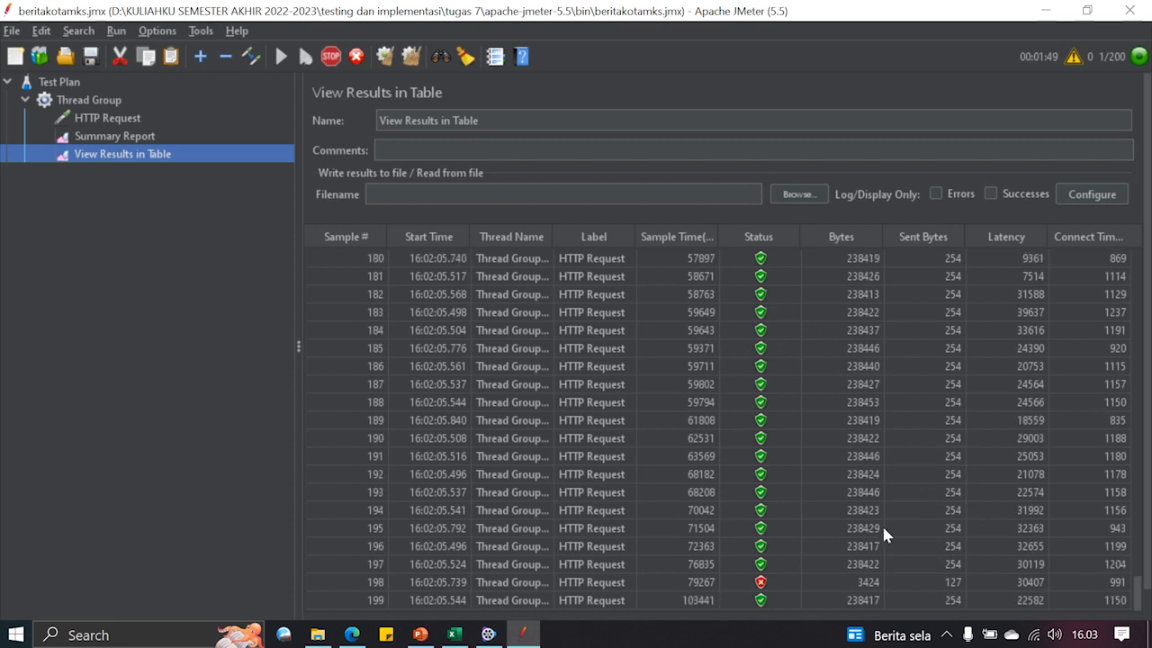
Step: Inspect the status of sample 198 in View Results in Table and check the HTTP Request error rate in the Summary Report
left_click(758, 582)
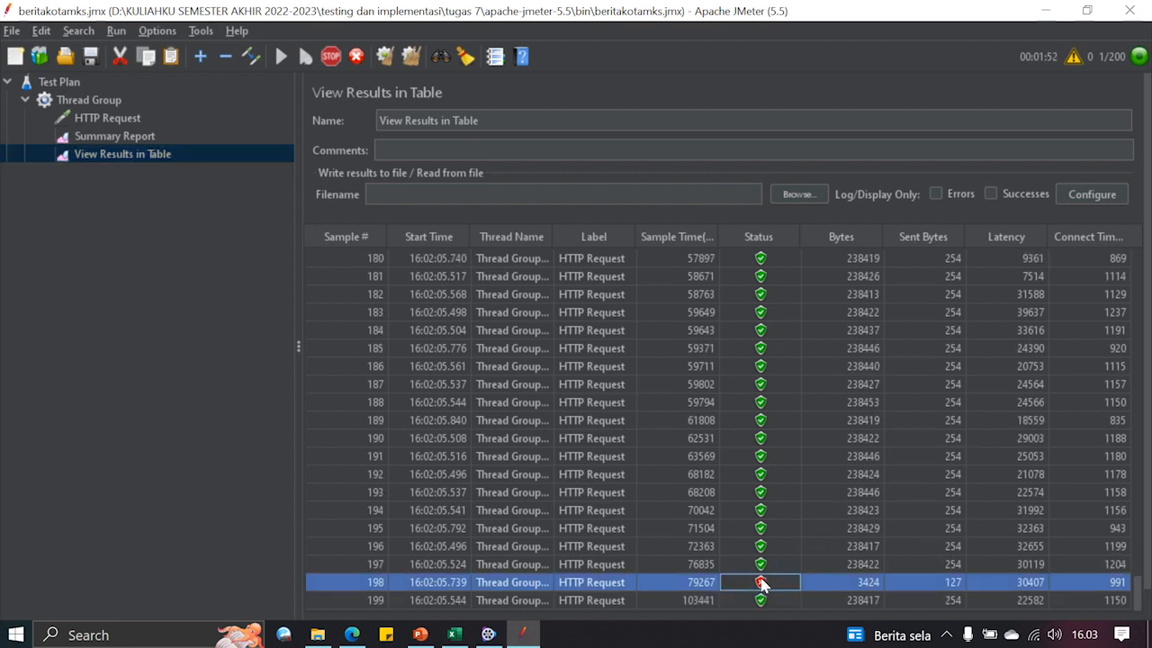
left_click(760, 583)
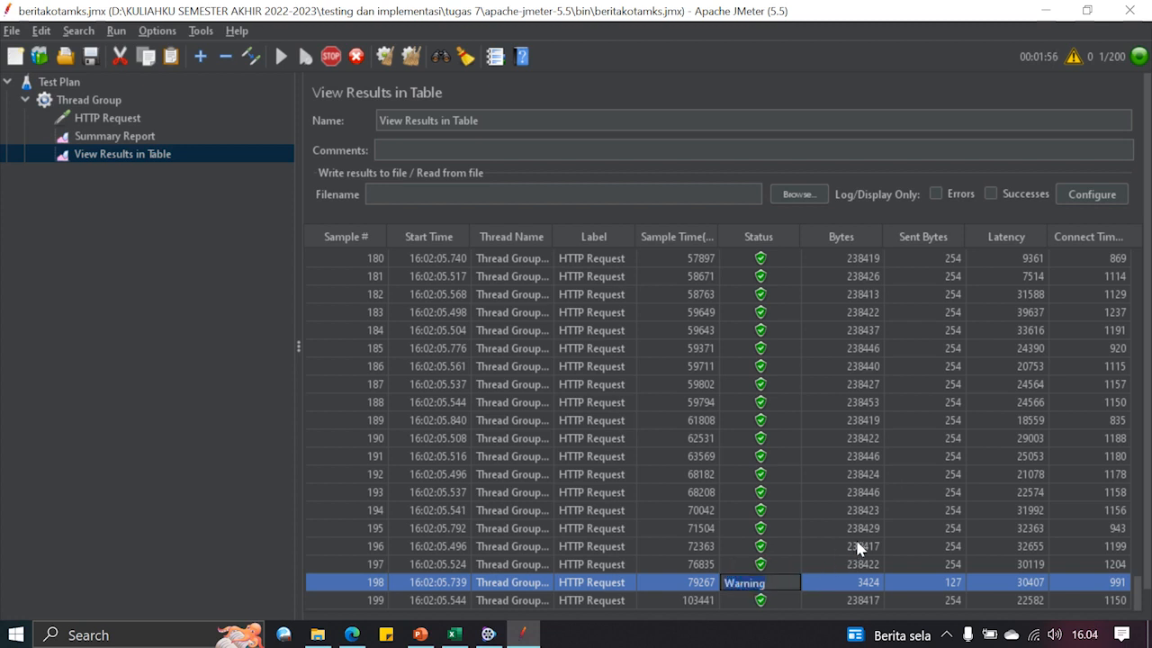
left_click(857, 545)
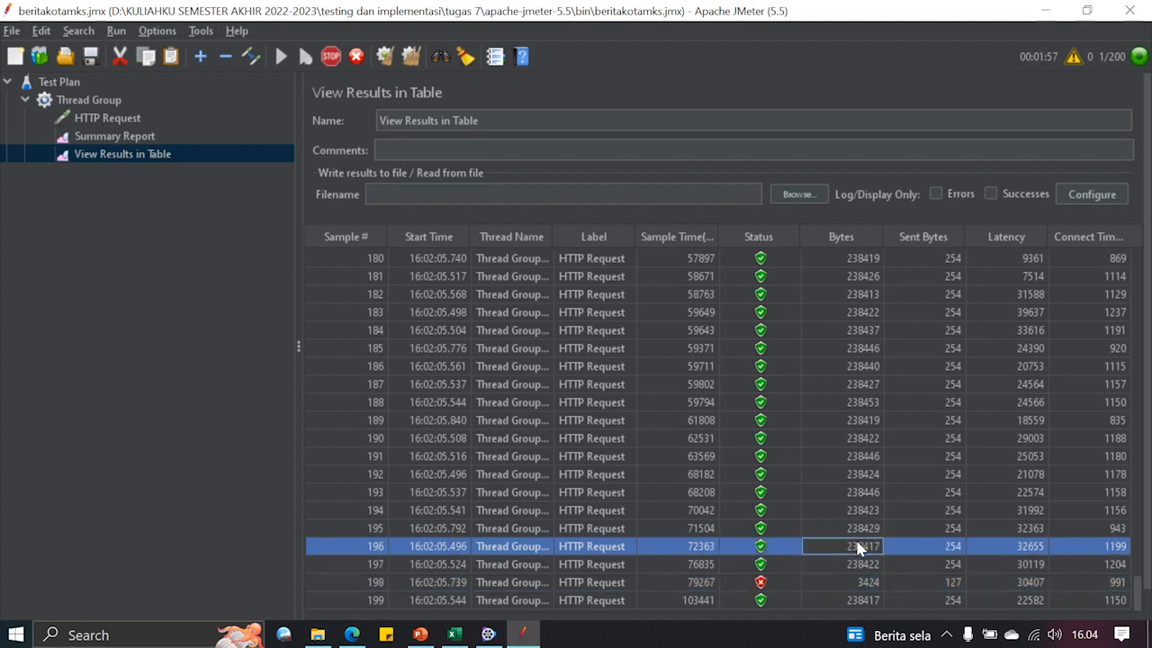
left_click(773, 583)
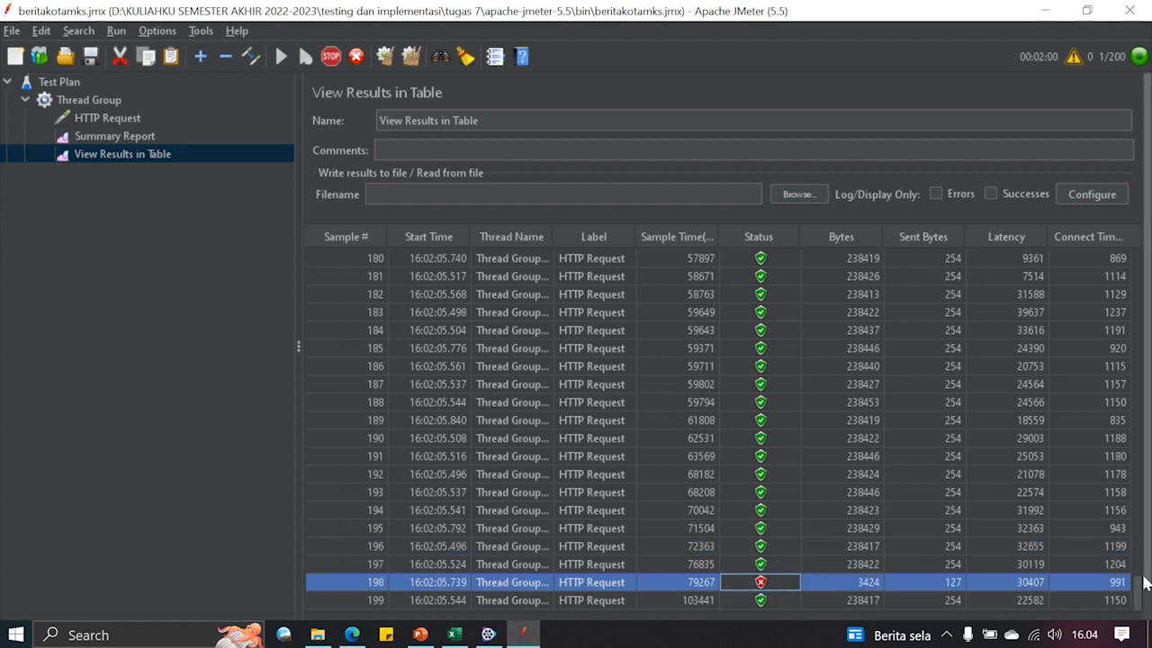
left_click(137, 139)
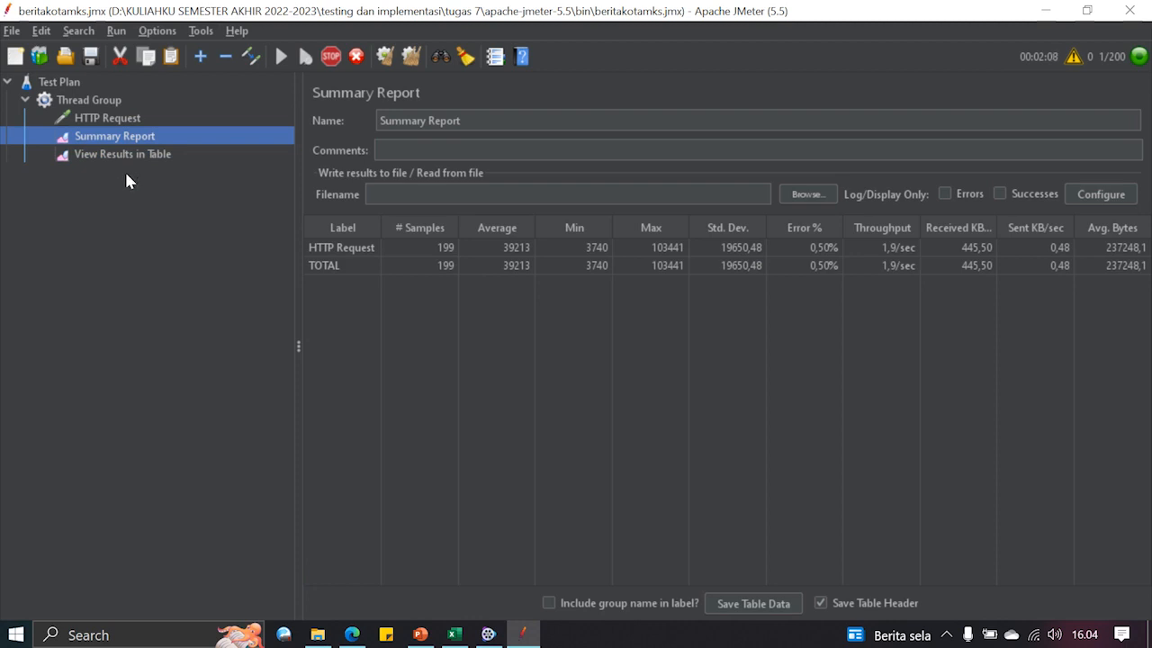
left_click(816, 248)
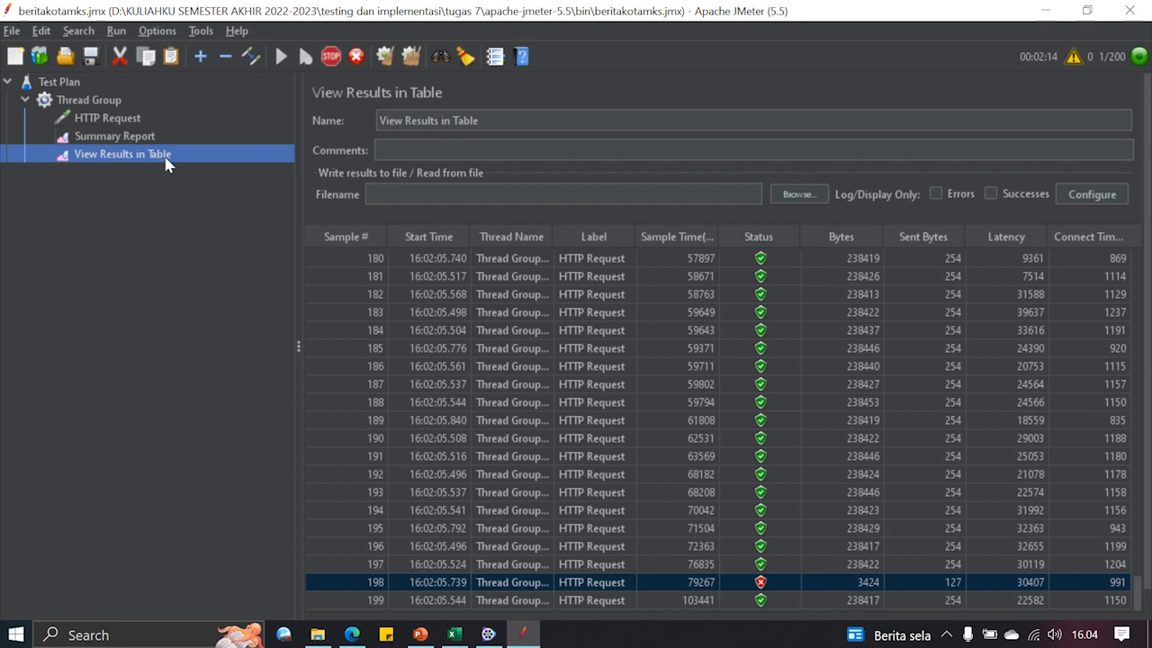
Step: Review the last samples up to 200 in View Results in Table, and check the run's Error % and Throughput in the Summary Report
scroll(720, 405, "down", 1)
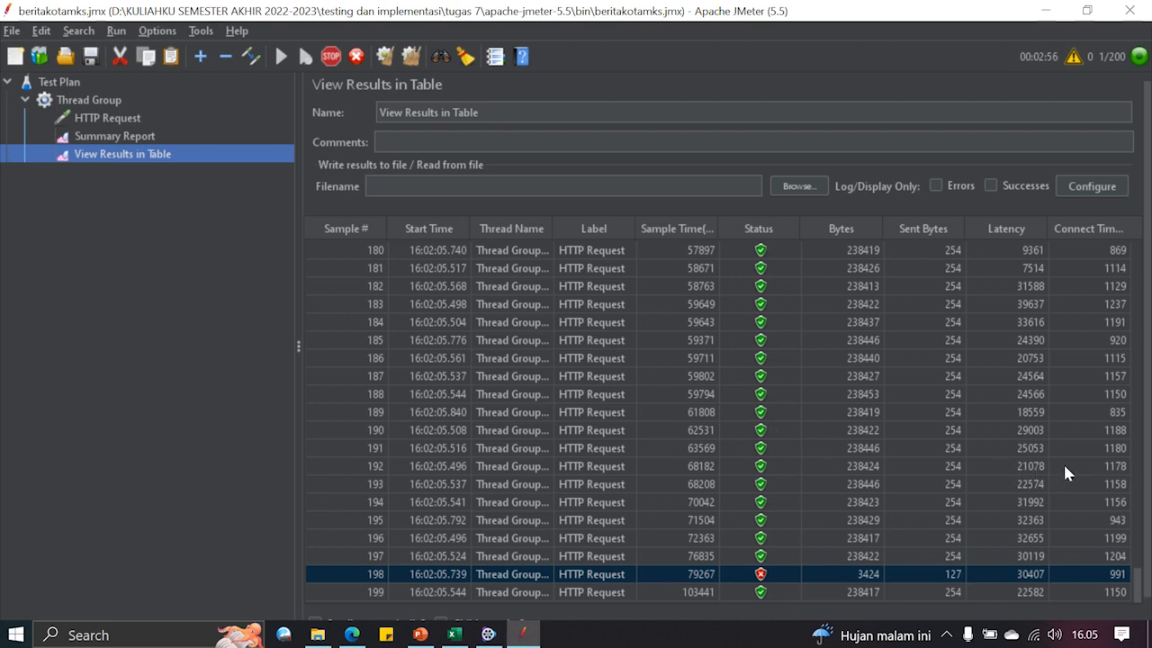
mouse_move(1139, 583)
left_mouse_down()
mouse_move(1139, 237)
mouse_move(1110, 465)
mouse_move(1118, 580)
left_mouse_up()
left_click(1119, 580)
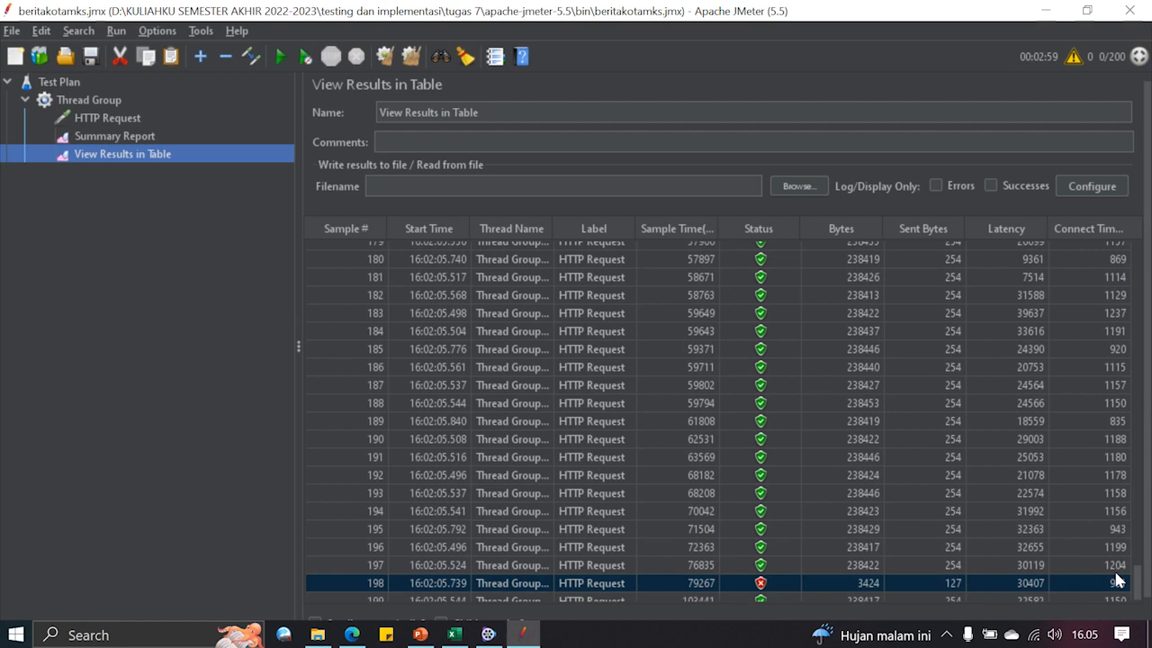
scroll(1035, 522, "down", 1)
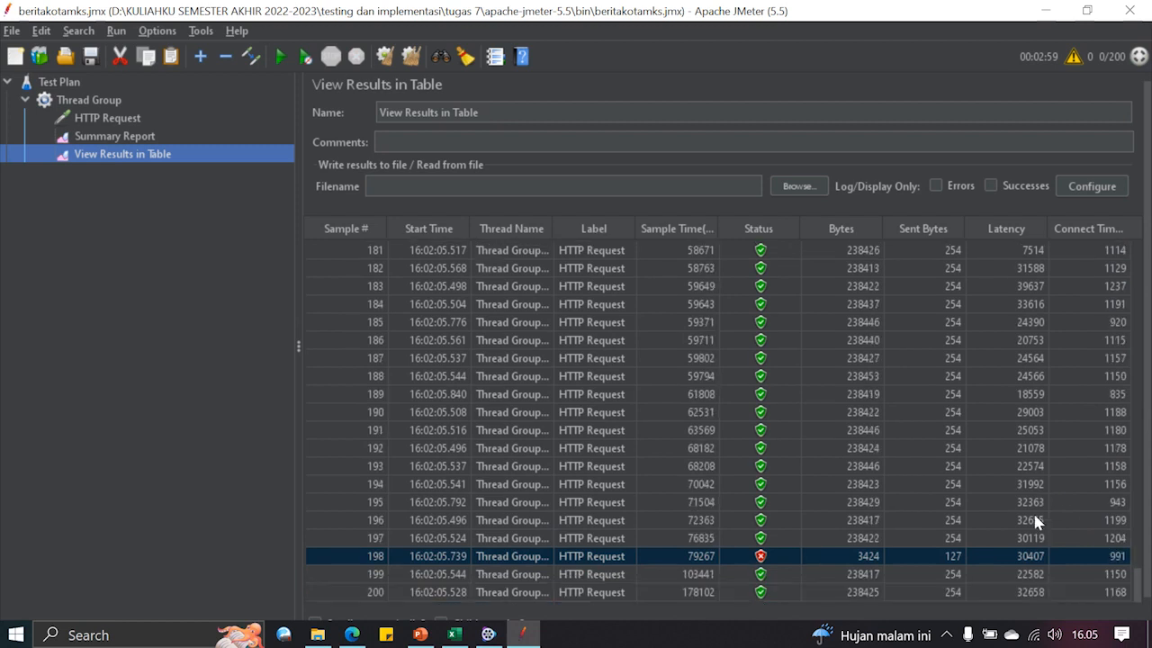
left_click(113, 137)
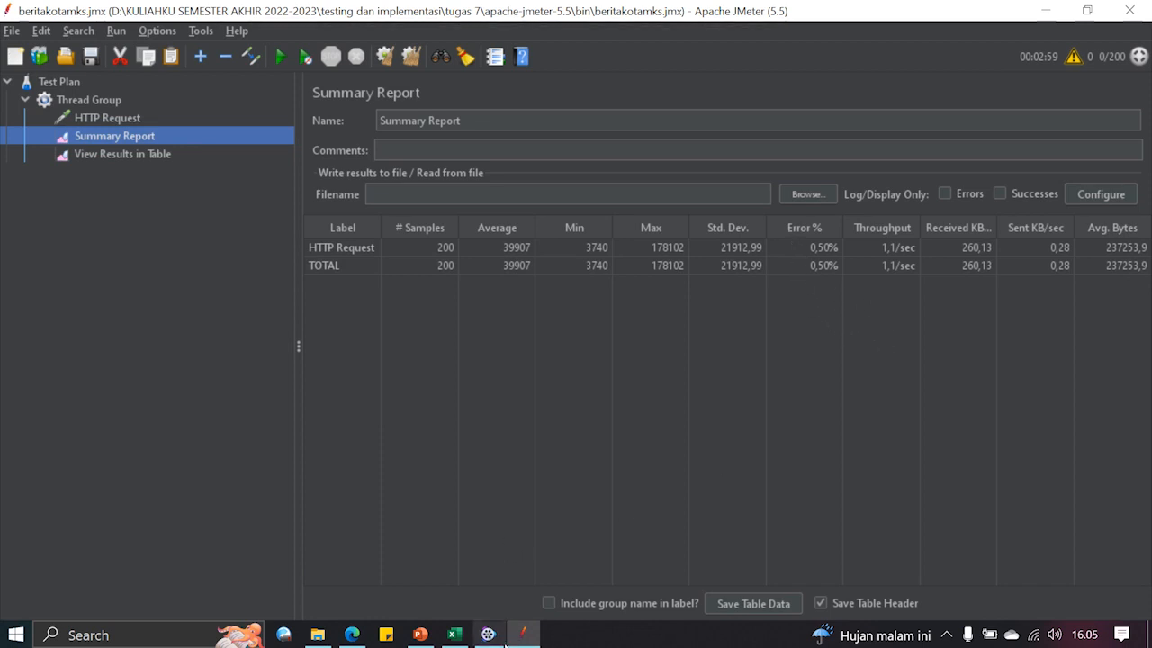
Step: Switch to Excel and record %Error 0,5 and Throughput 1,1 in the Percobaan 10 row of Test 1
left_click(454, 635)
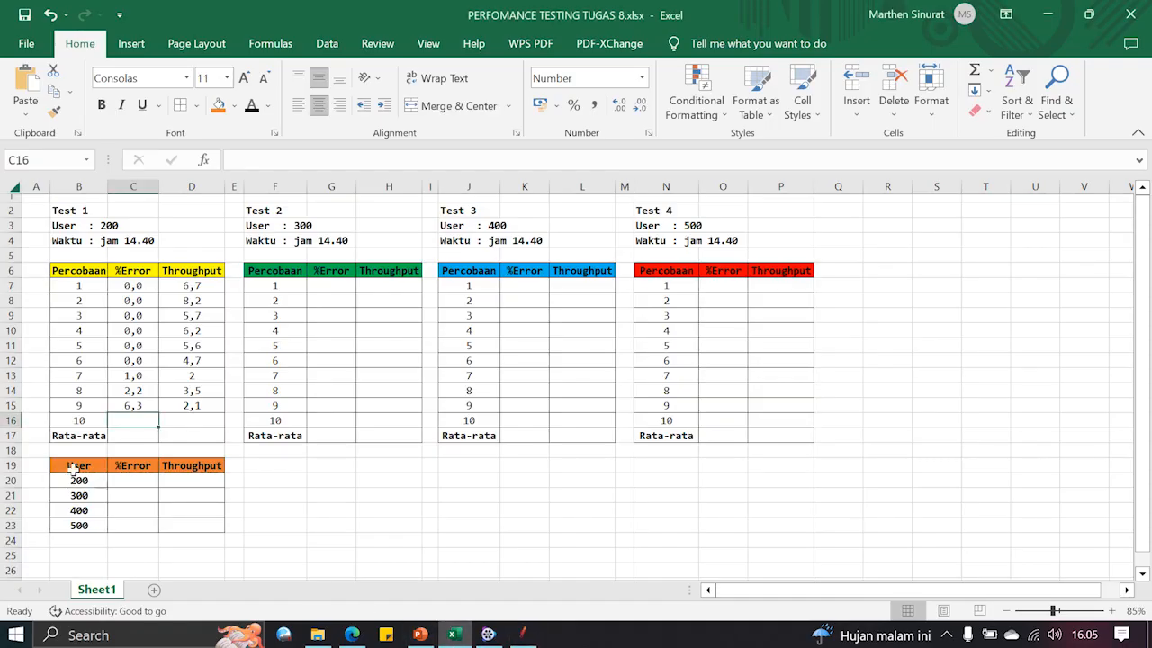
left_click(138, 419)
type("0")
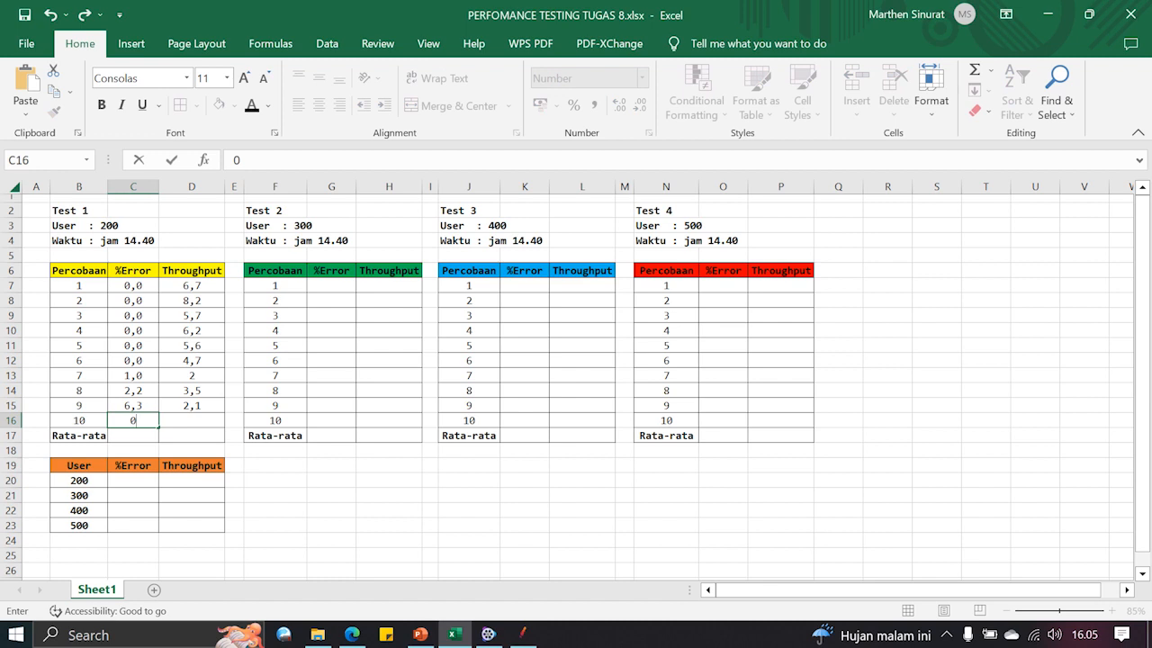
type(",5")
key("Tab")
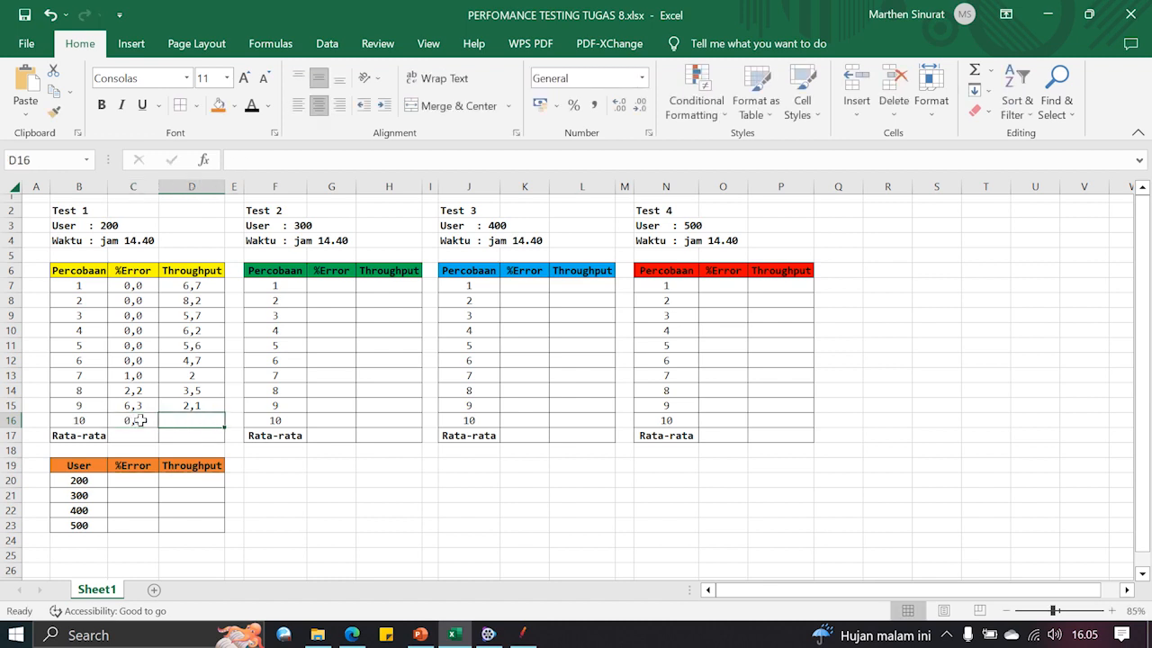
type("1,1")
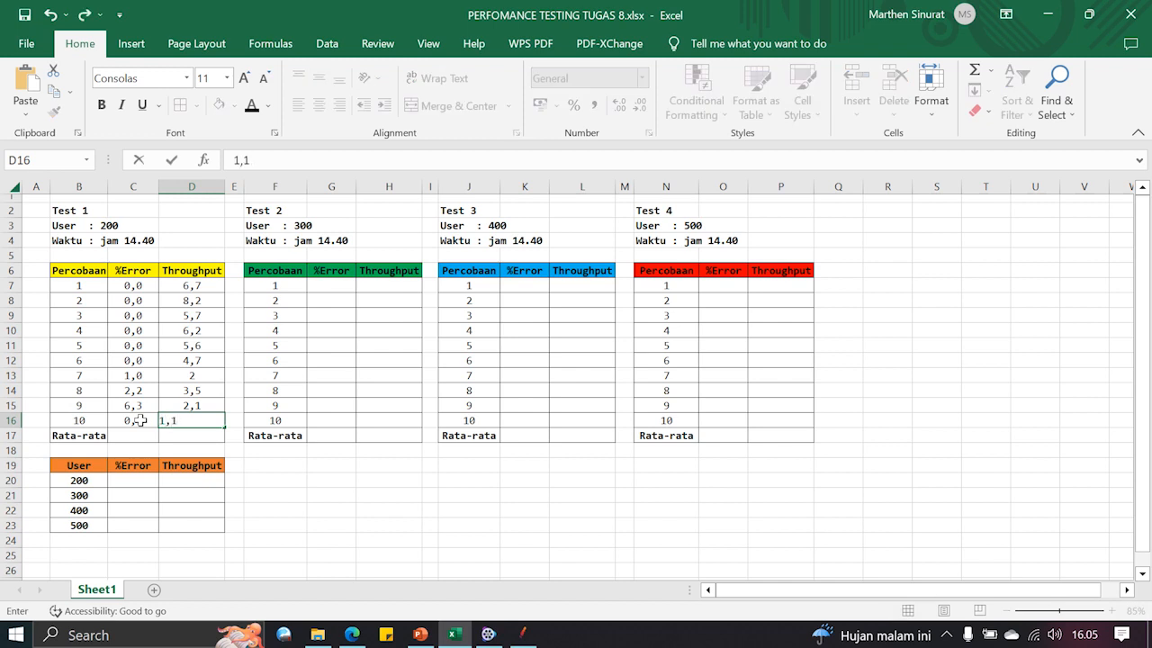
key("Tab")
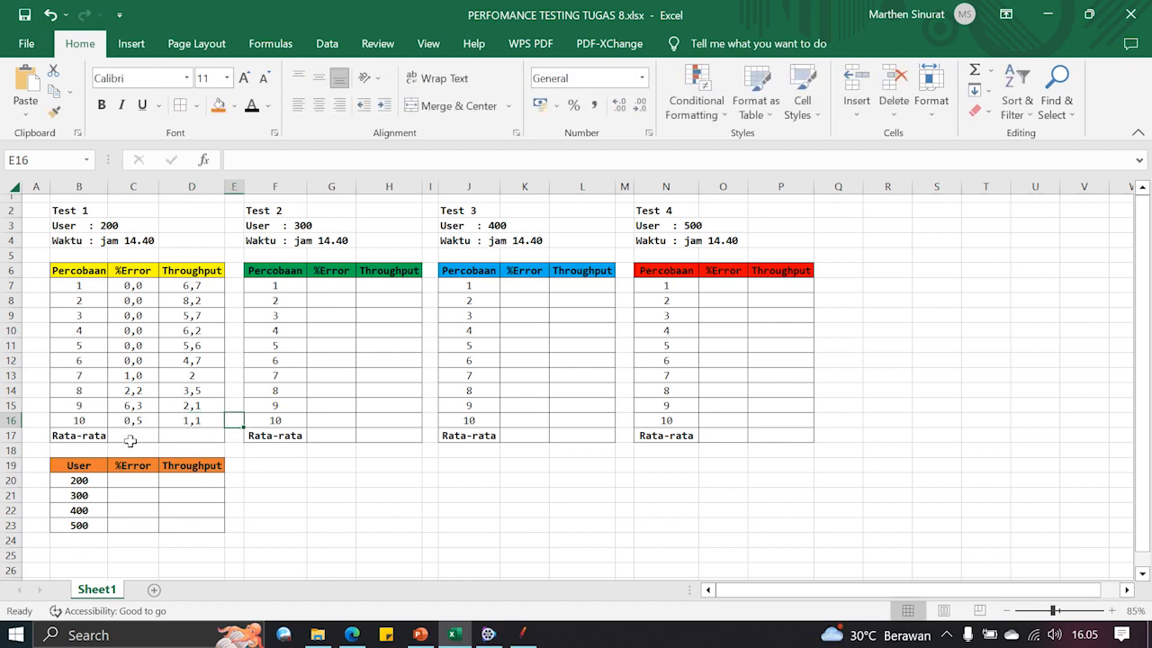
Step: Calculate the Test 1 %Error average in the Rata-rata row with =AVERAGE(C7:C16)
left_click(134, 433)
type("=")
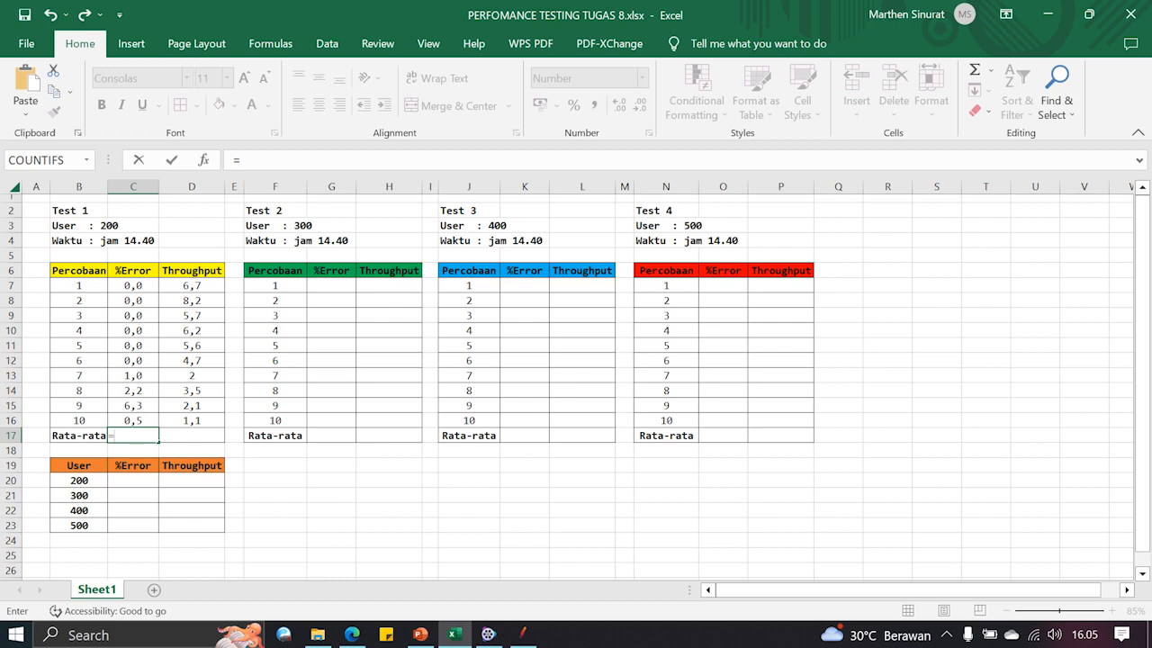
type("ave")
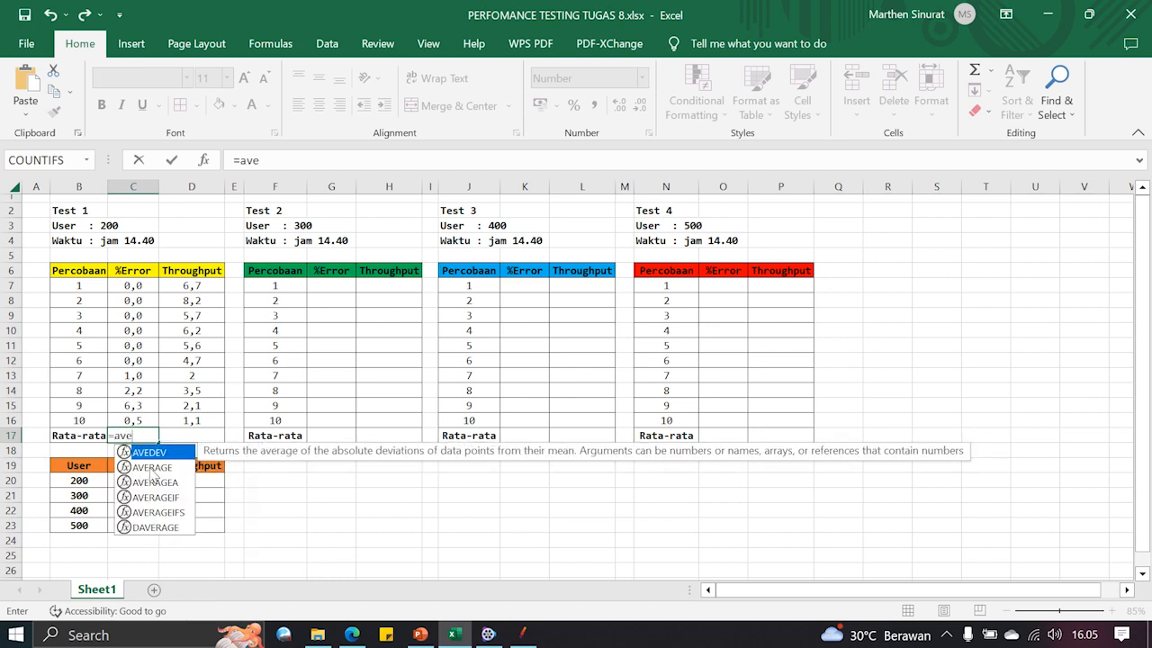
double_click(151, 468)
left_click(134, 285)
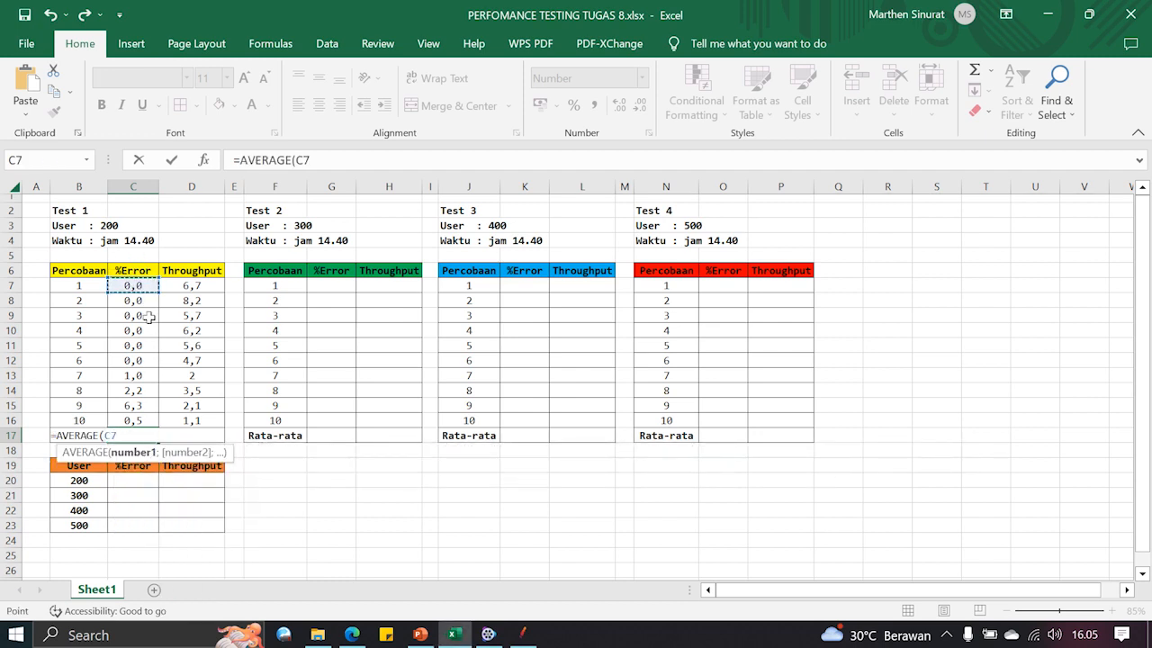
key("shift+Down")
key("shift+Down")
key("shift+Down")
key("shift+Down")
key("shift+Down")
key("shift+Down")
key("shift+Down")
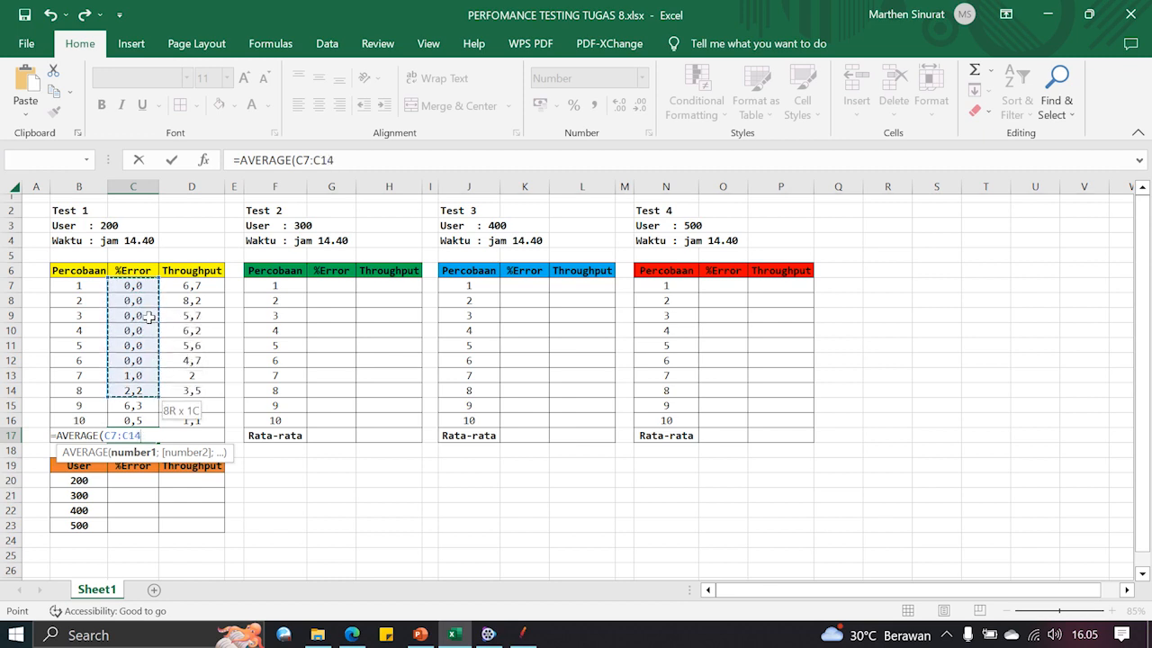
key("shift+Down")
key("shift+Down")
type(")")
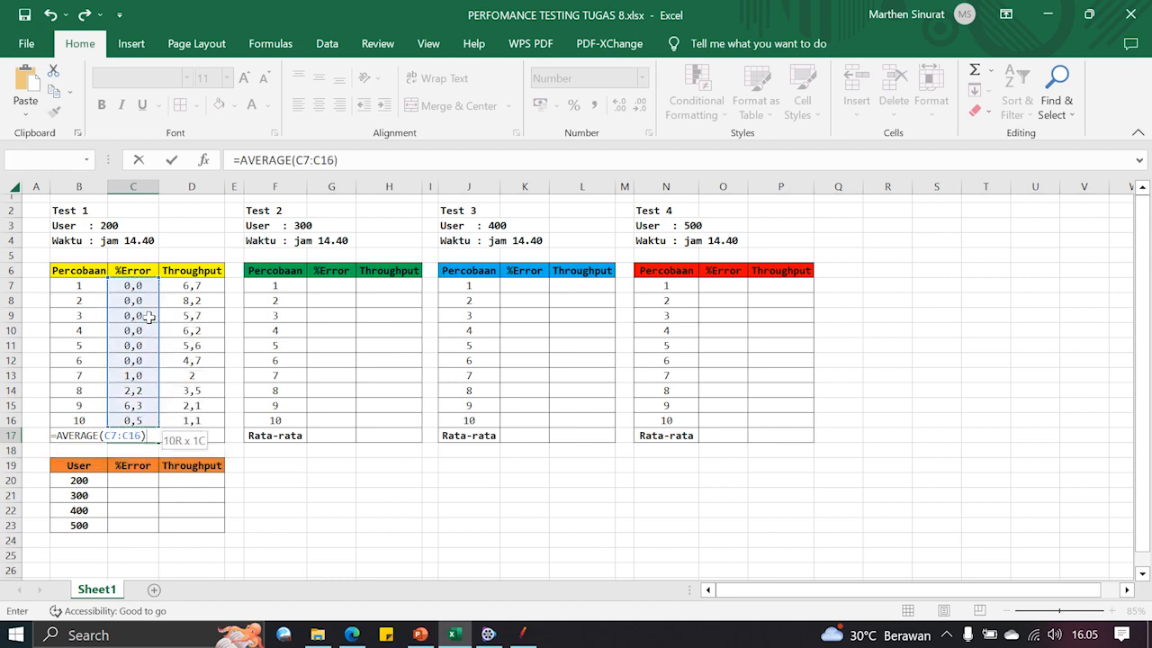
key("Return")
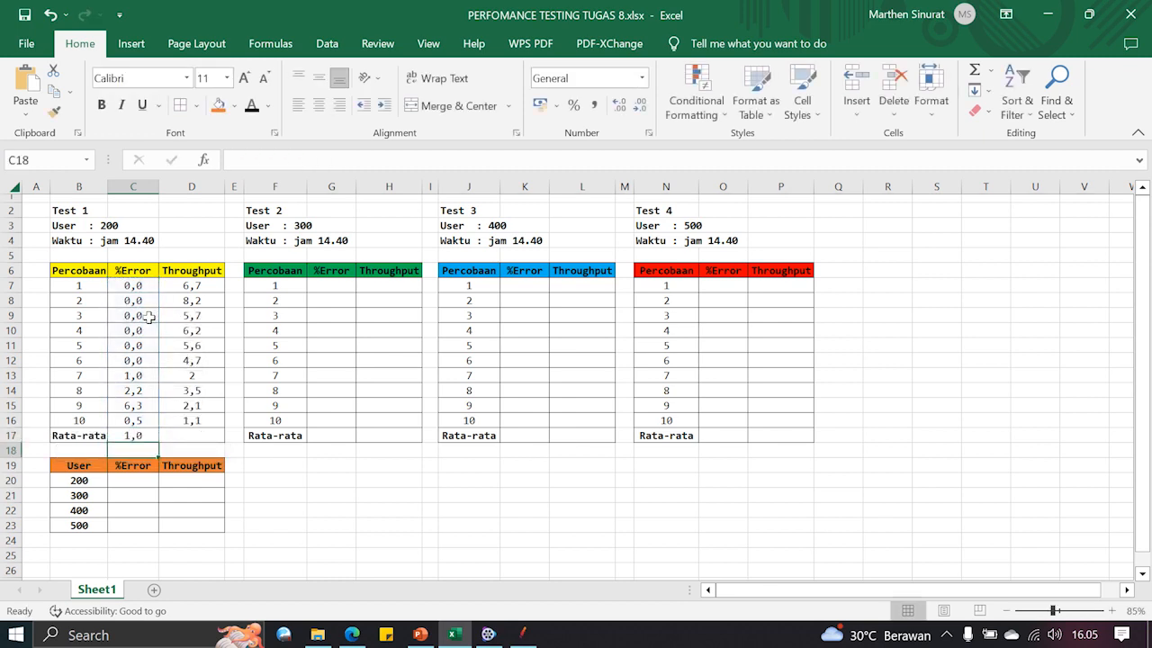
left_click(133, 434)
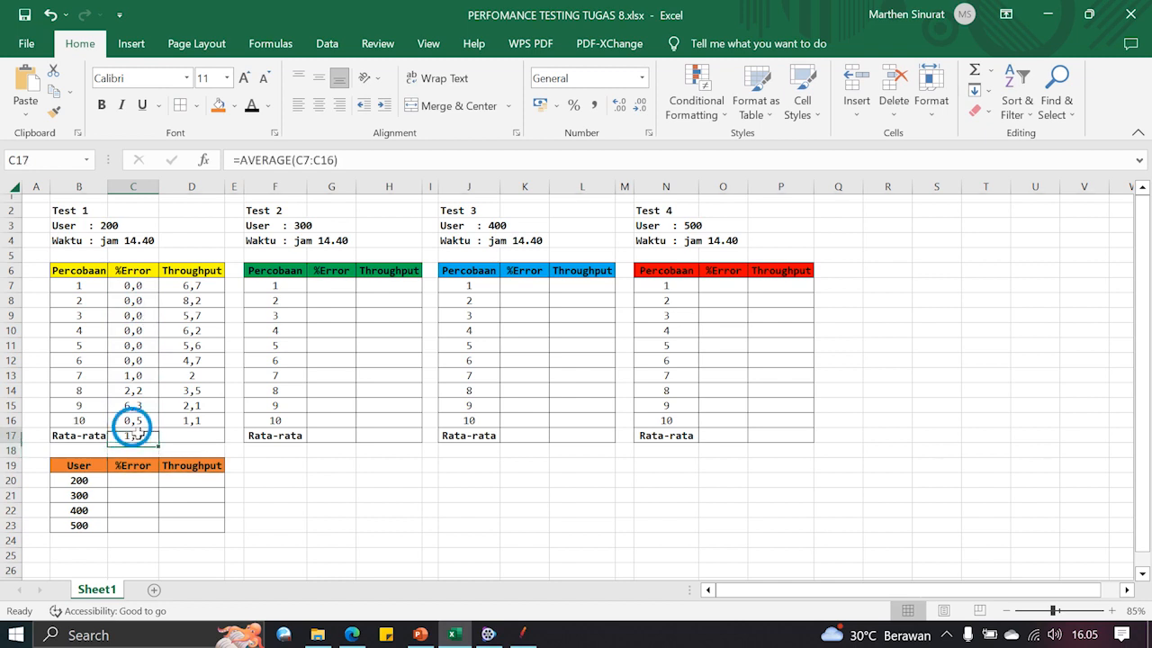
Step: Calculate the Test 1 Throughput average in the Rata-rata row with =AVERAGE(D7:D16)
left_click(203, 434)
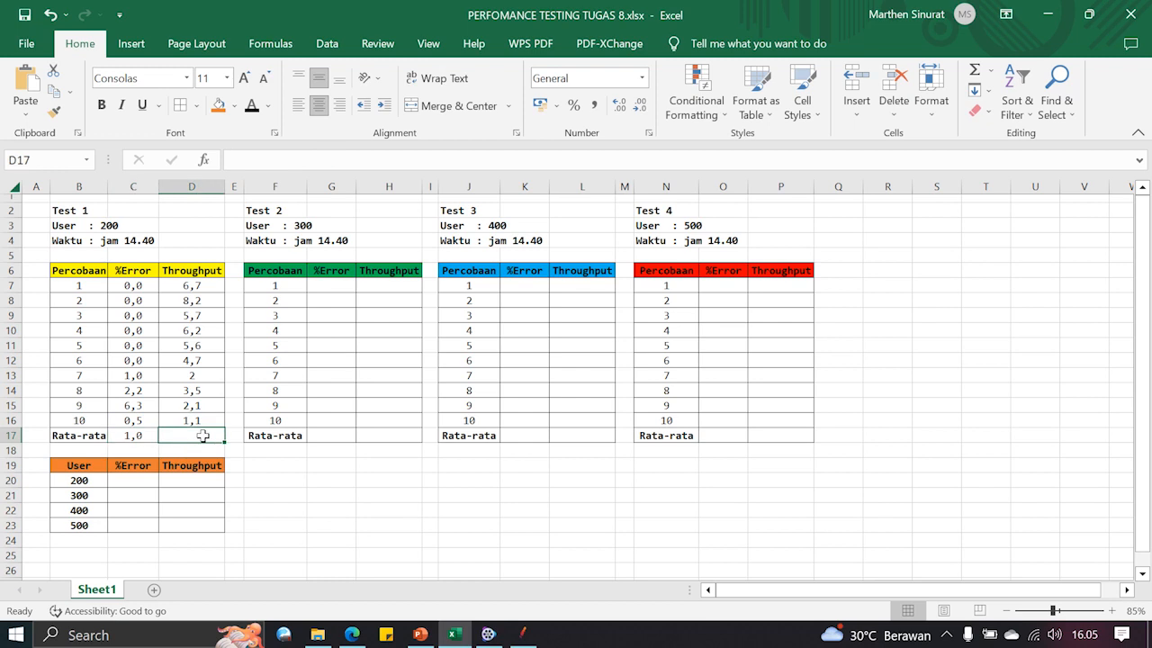
type("=acv")
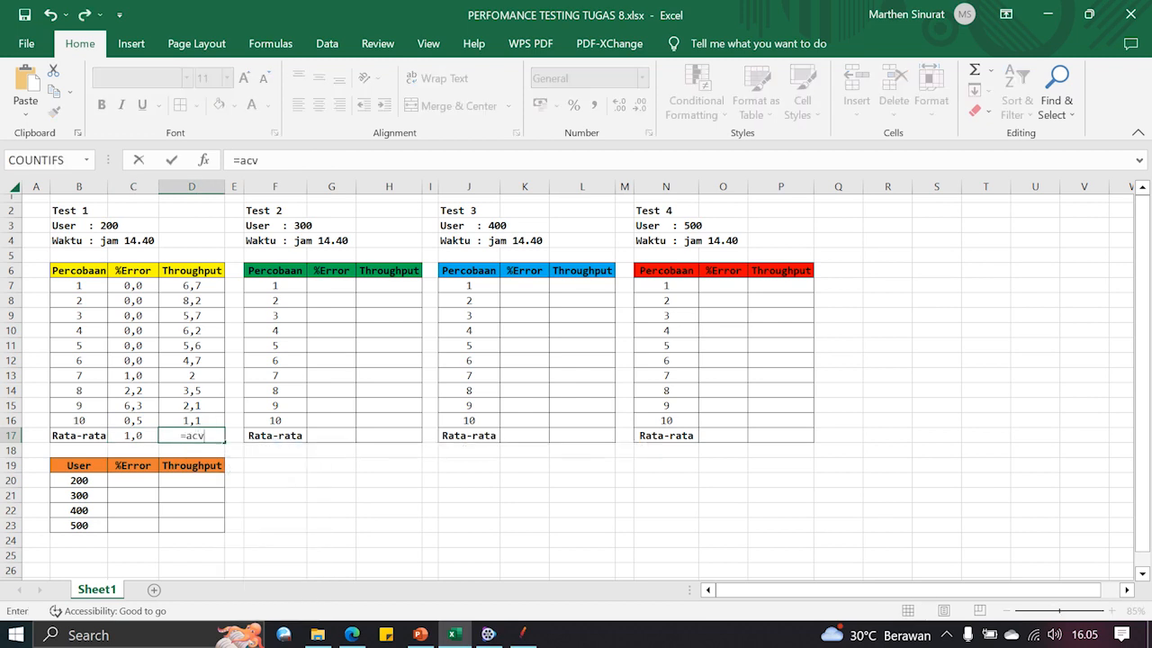
key("BackSpace")
key("BackSpace")
type("ve")
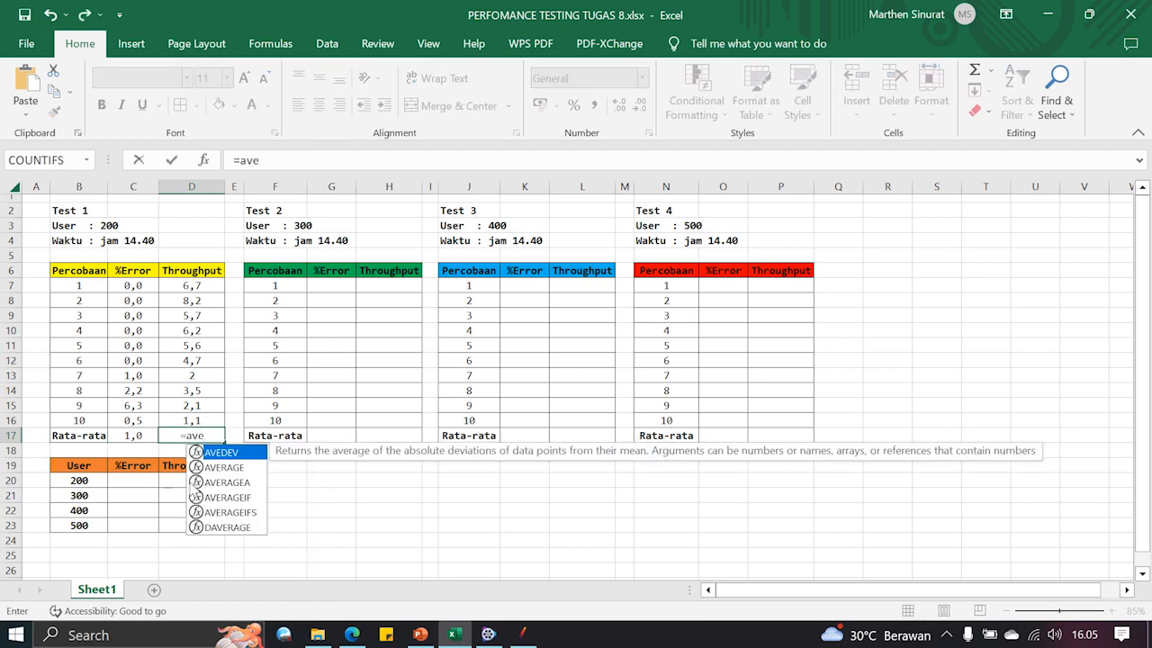
left_click(224, 468)
double_click(223, 468)
left_click(191, 286)
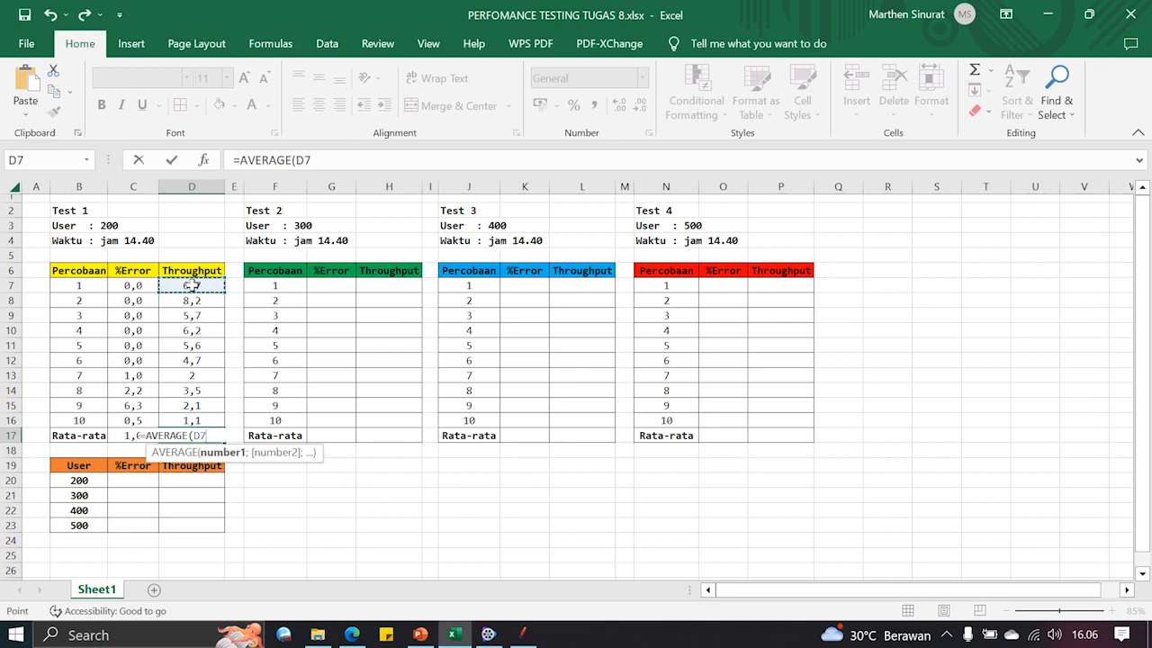
key("shift+Down")
key("shift+Down")
key("shift+Down")
key("shift+Down")
key("shift+Down")
key("shift+Down")
key("shift+Down")
key("shift+Down")
key("shift+Down")
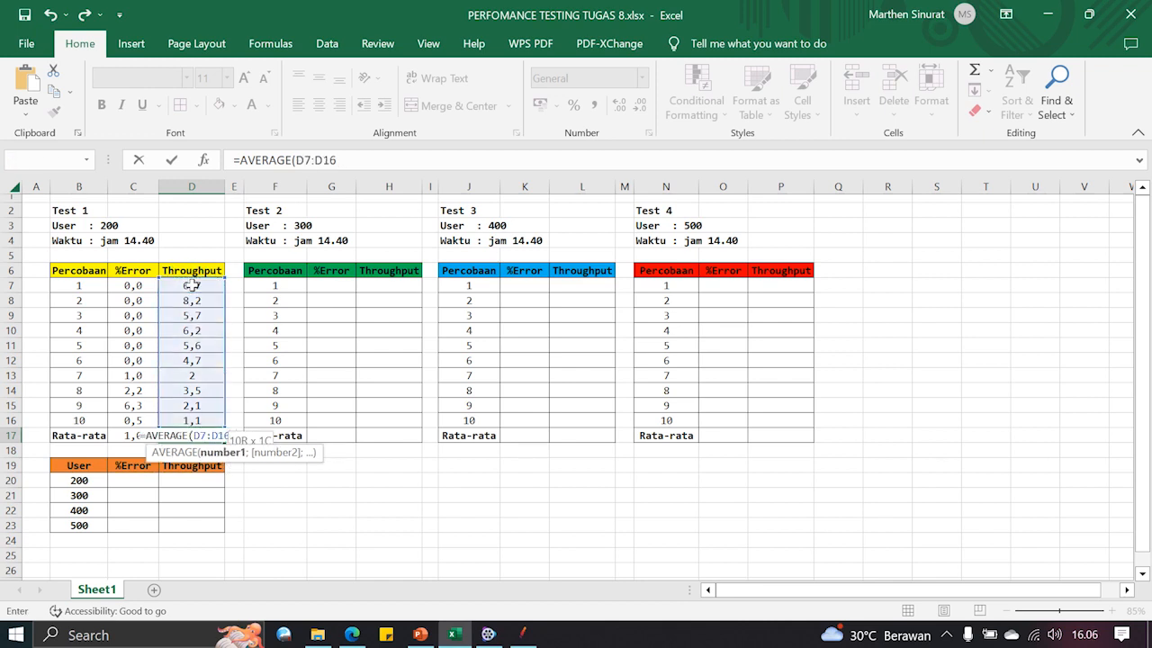
type(")")
key("Return")
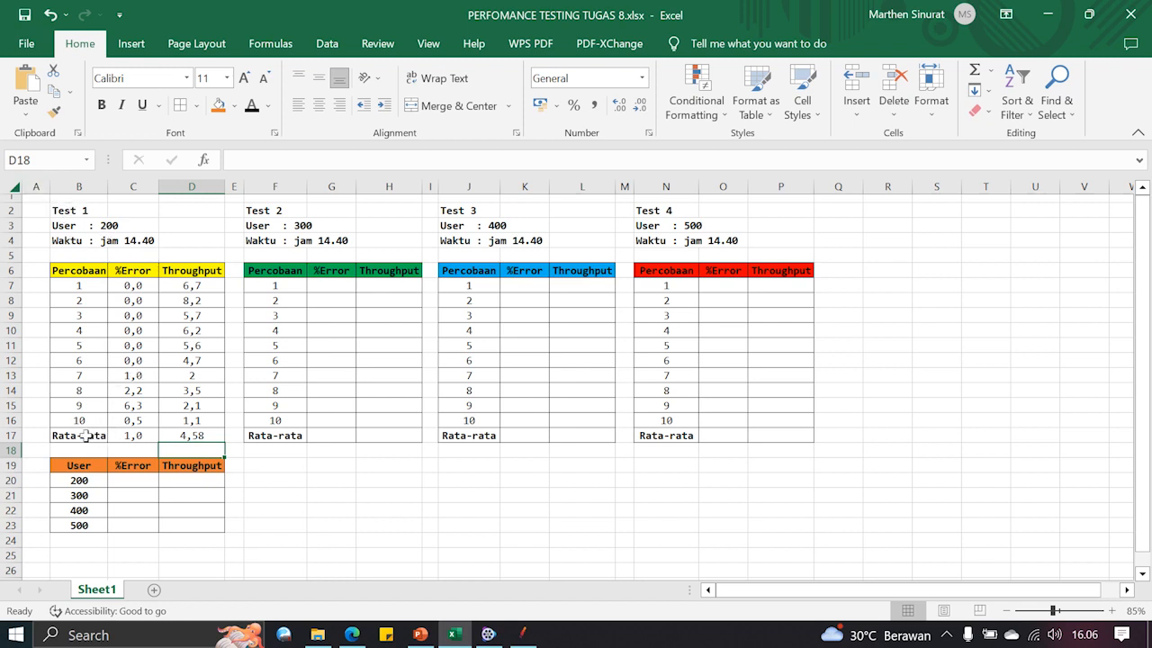
left_click(133, 435)
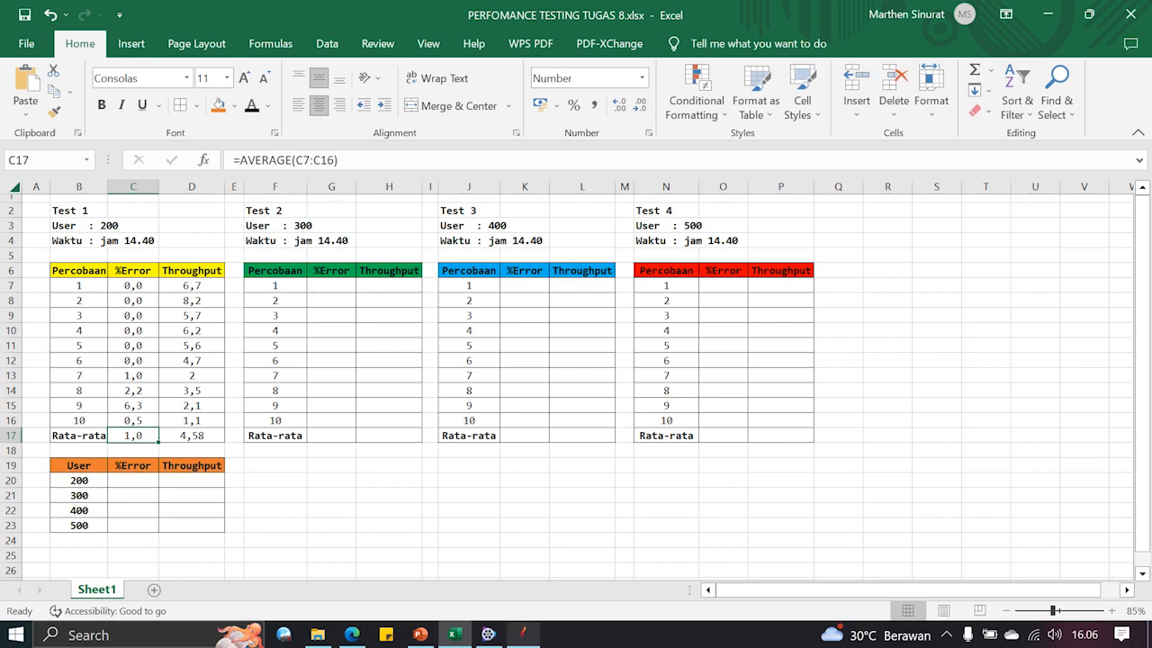
Step: Switch to JMeter, clear all results of the previous run and check View Results in Table
left_click(455, 634)
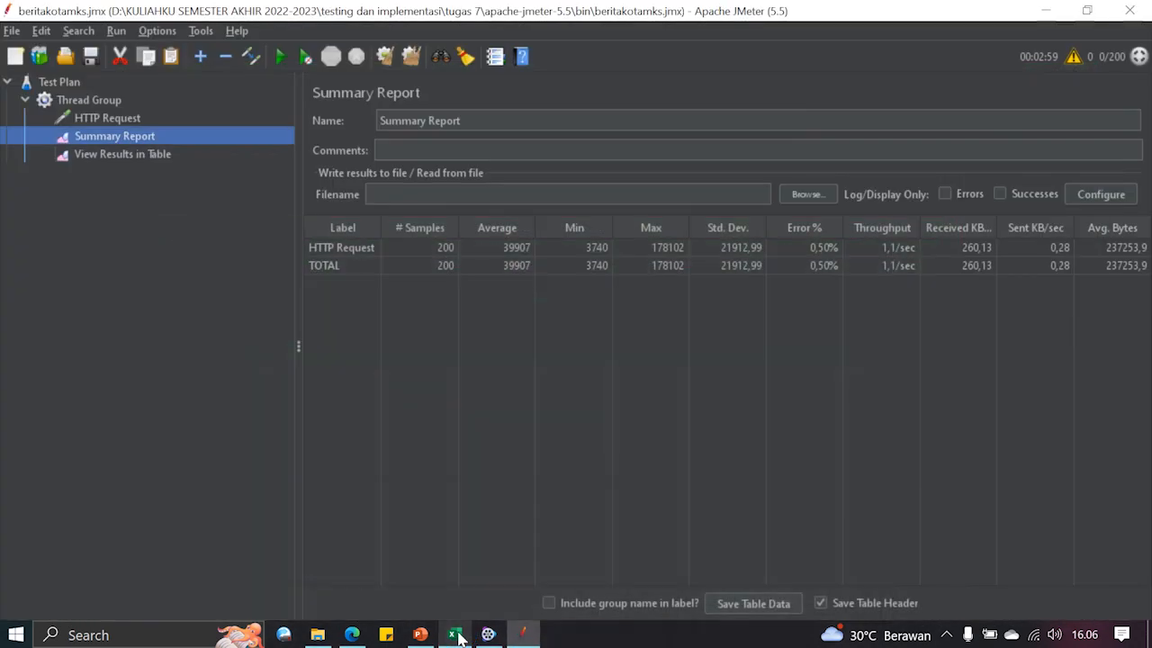
left_click(411, 56)
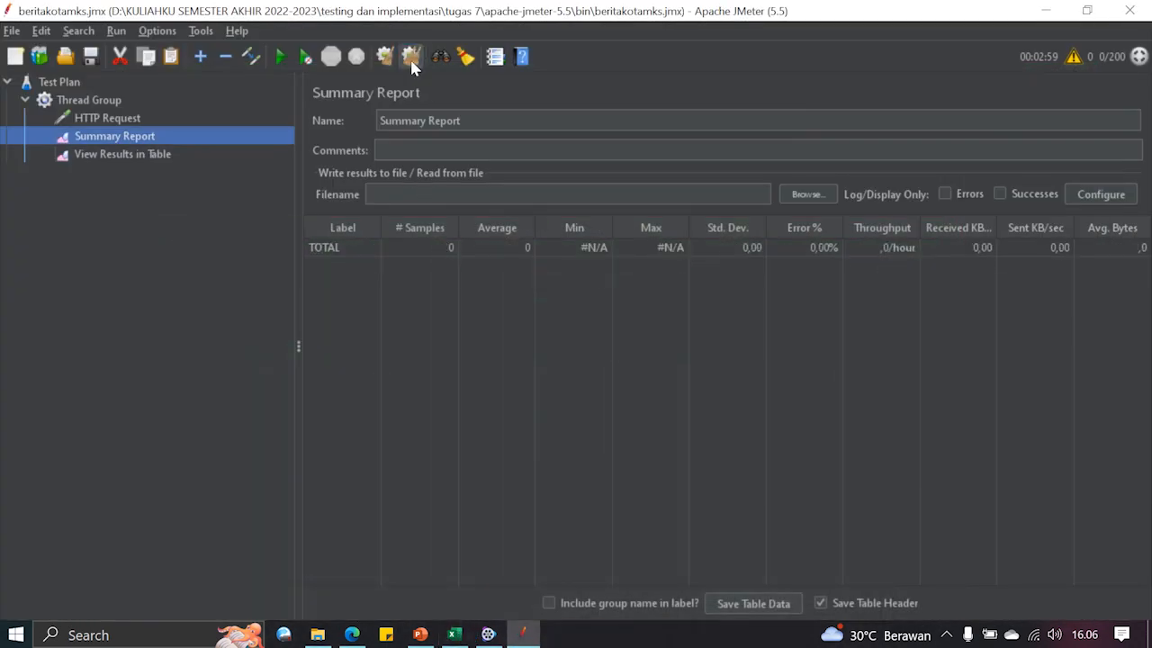
left_click(109, 158)
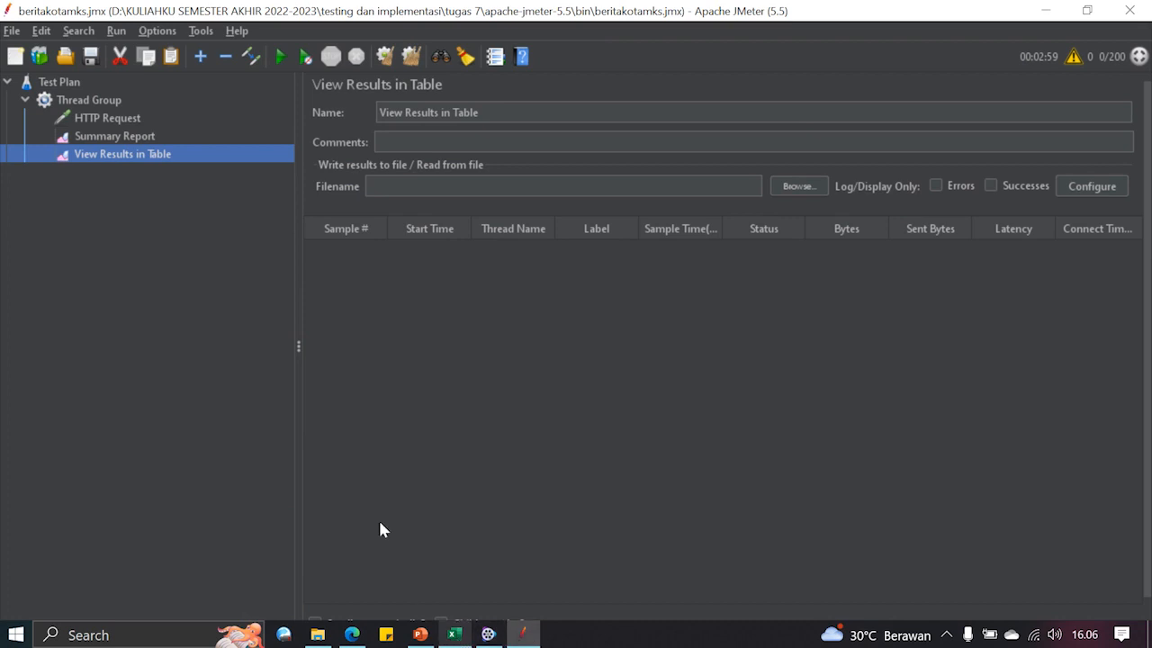
Step: Set the Thread Group's number of threads to 300 users and start the load test
left_click(110, 118)
left_click(106, 102)
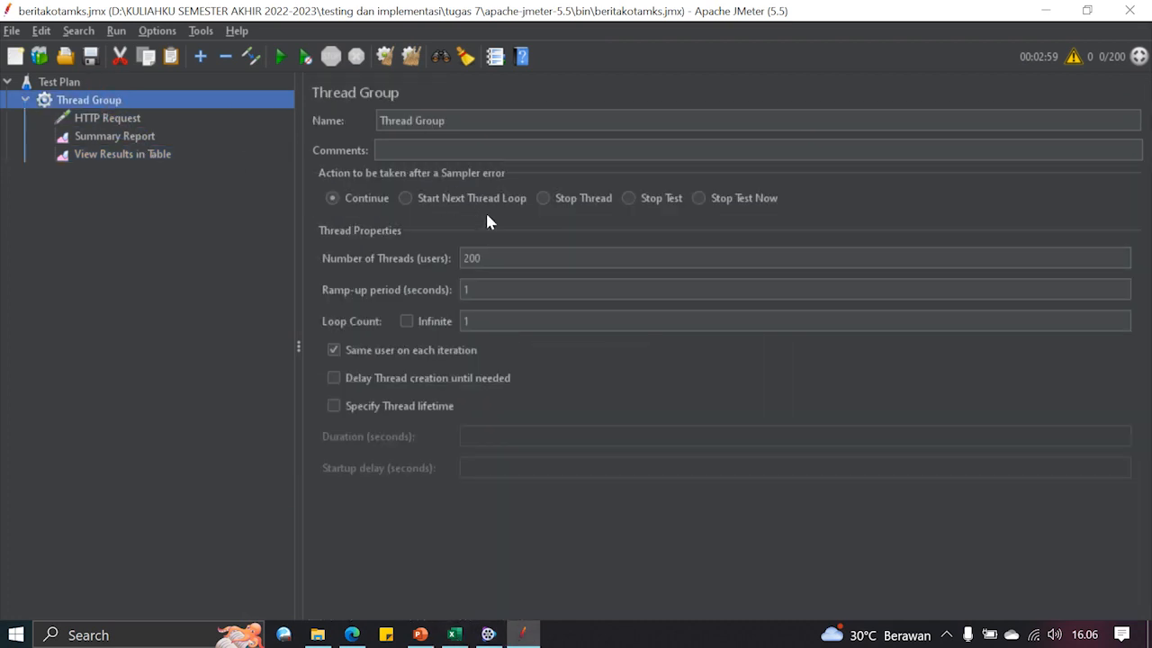
double_click(497, 263)
type("300")
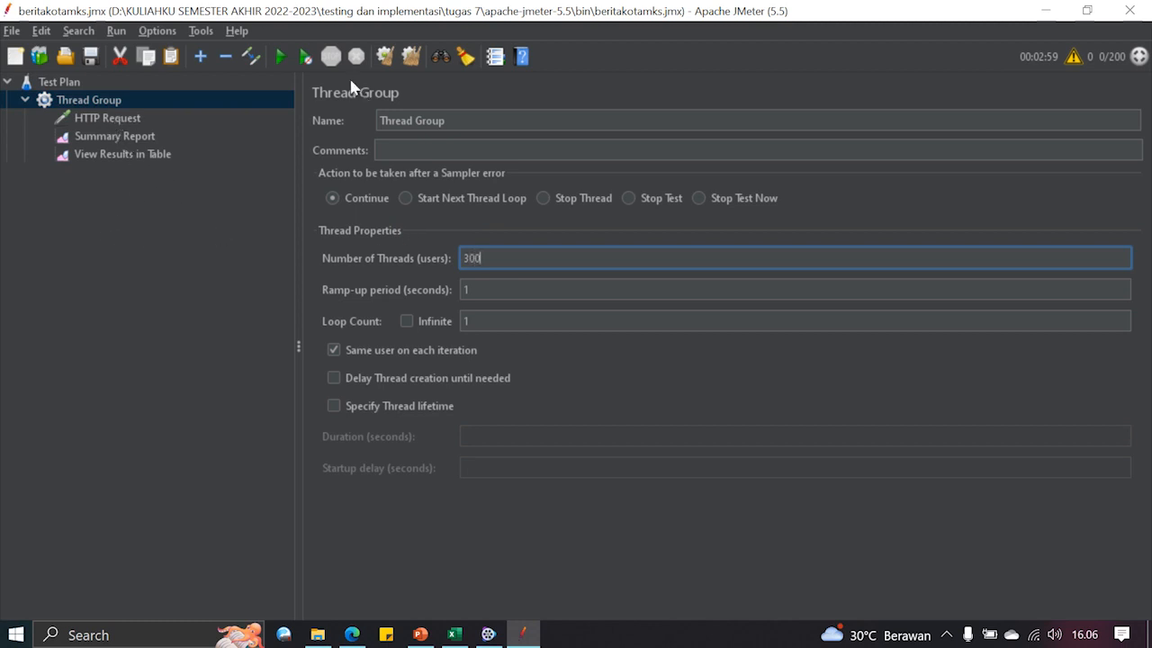
left_click(286, 55)
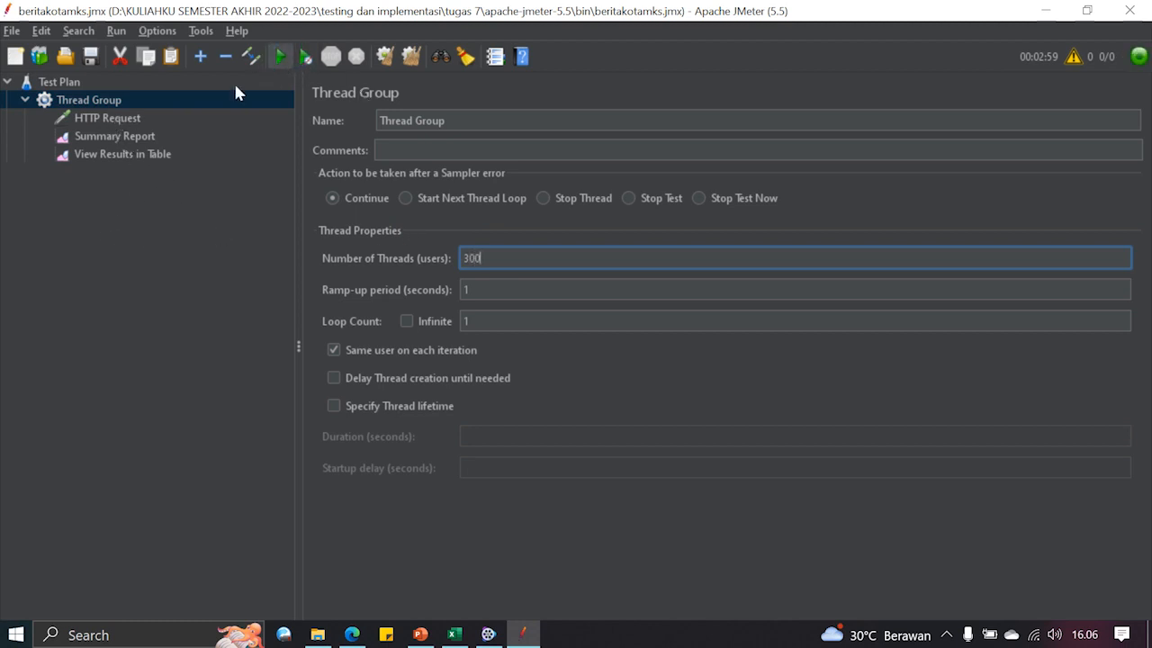
Step: Check the running test's values in the Summary Report and inspect the status of sample 39 in View Results in Table
left_click(125, 136)
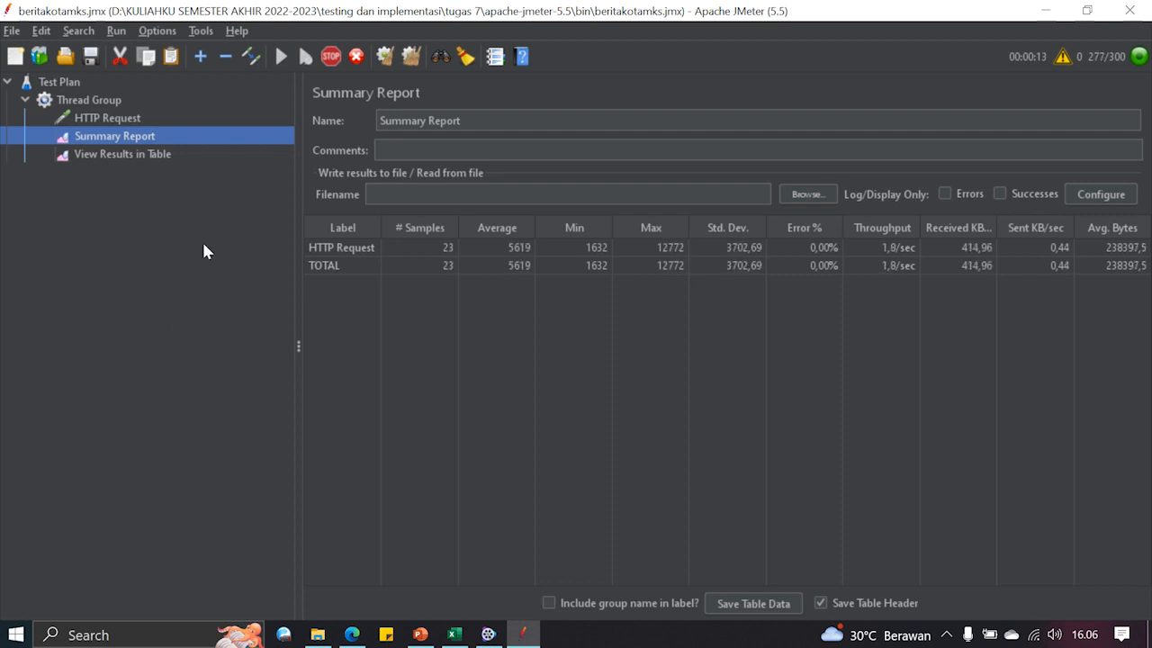
left_click(115, 156)
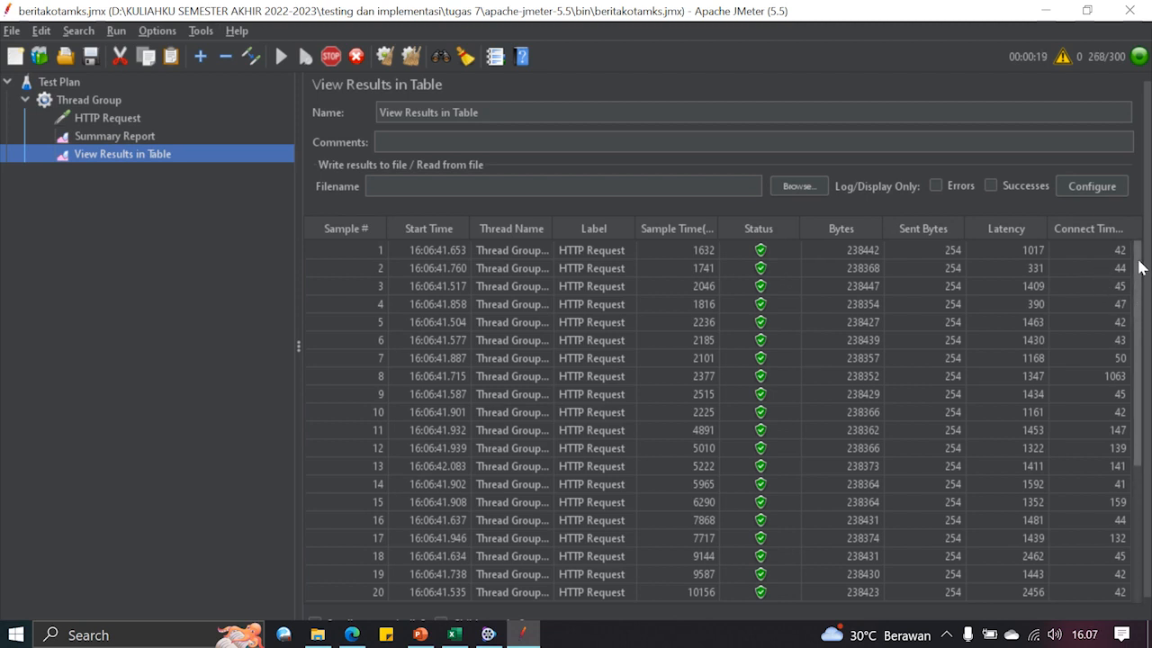
left_click_drag(1138, 267, 1141, 440)
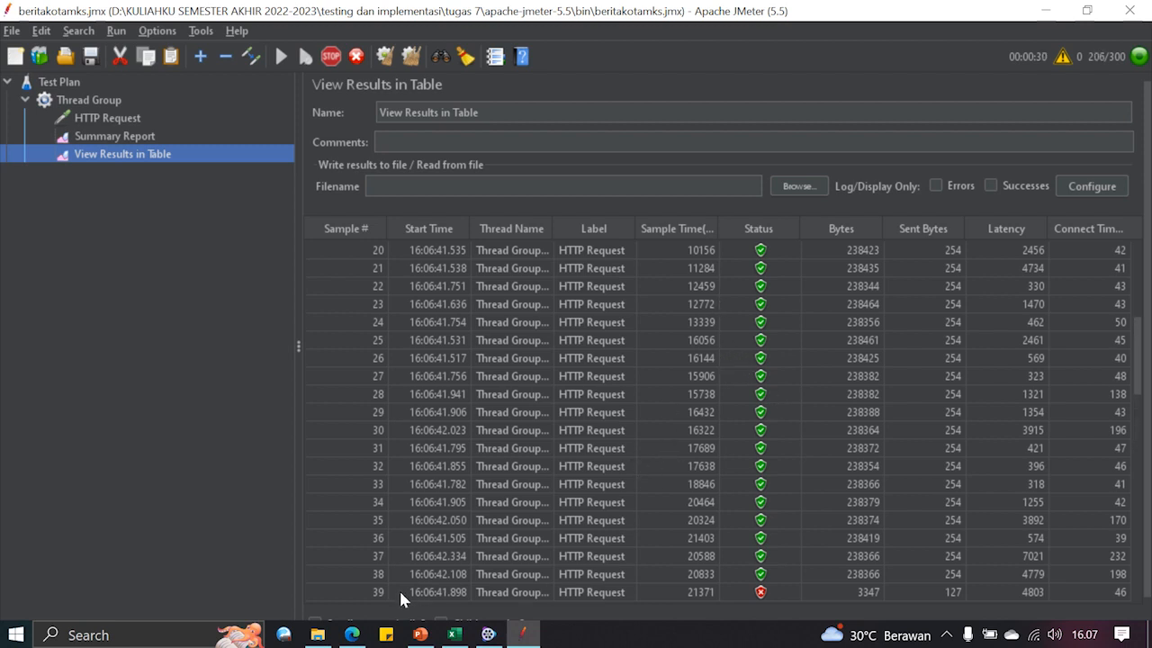
left_click(761, 594)
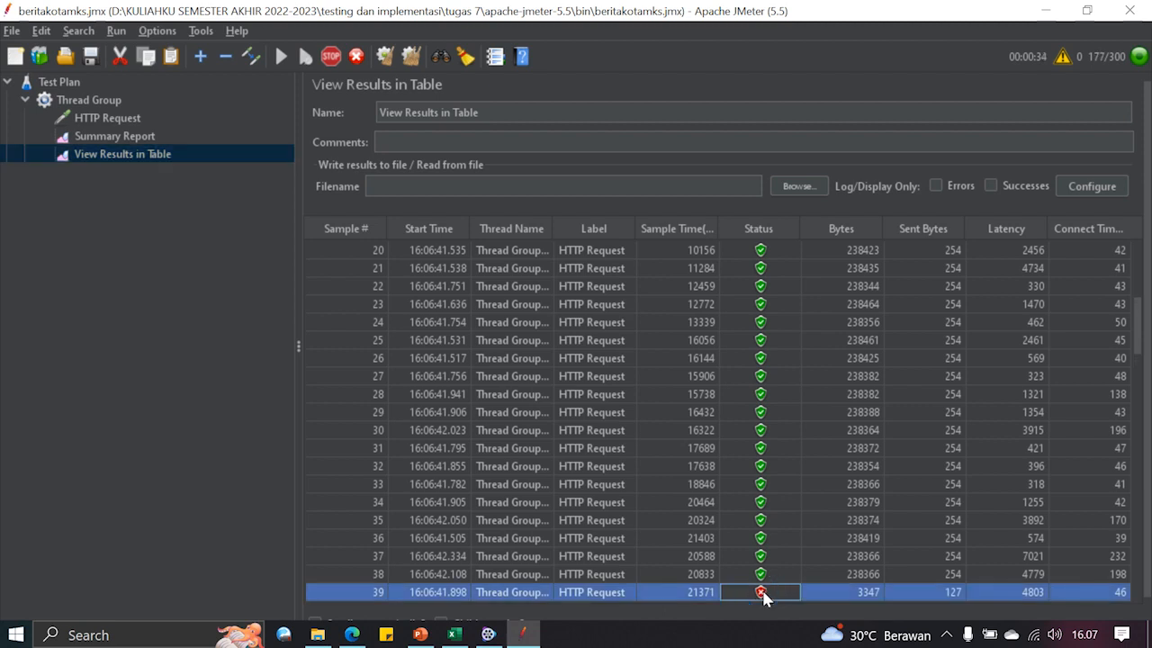
Step: Monitor the running 300-user test by examining the Error % and Throughput in the Summary Report and sample statuses in View Results in Table
left_click(135, 137)
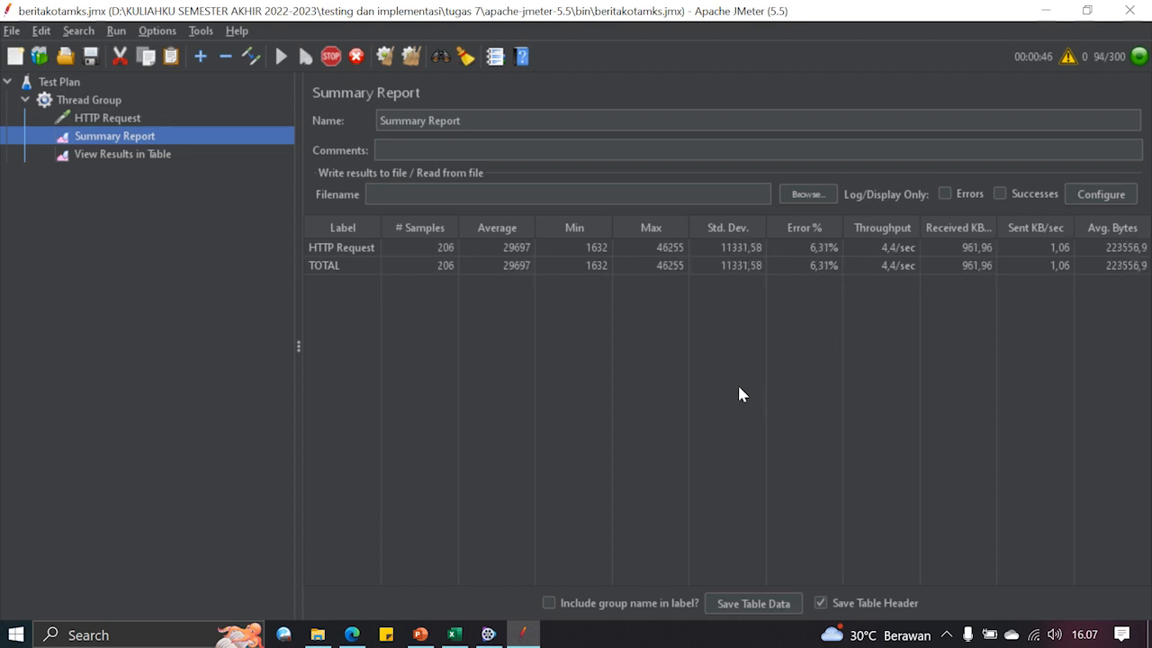
left_click(130, 155)
mouse_move(1131, 296)
left_mouse_down()
mouse_move(1135, 601)
mouse_move(1140, 306)
left_mouse_up()
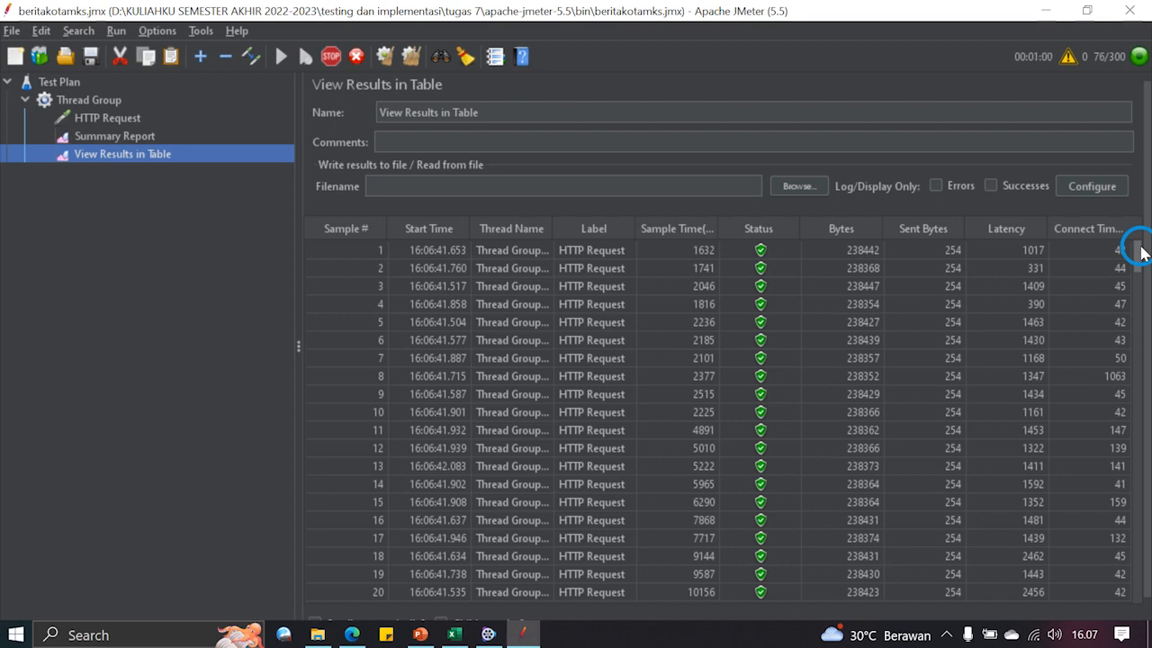
left_click_drag(1141, 252, 1116, 591)
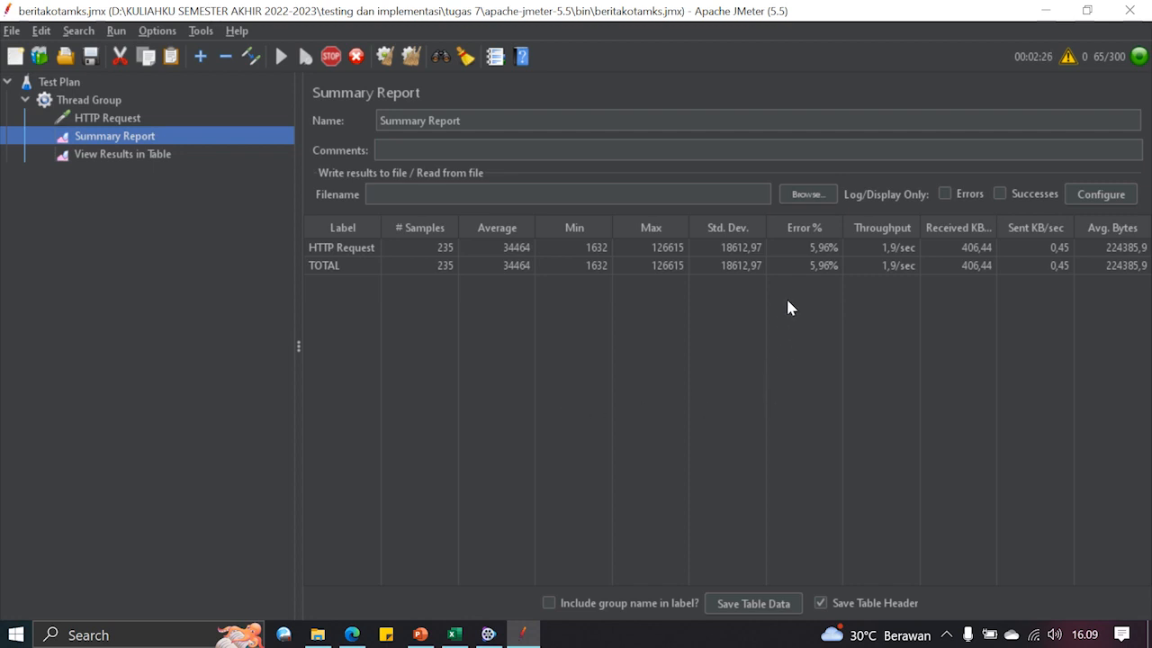
left_click(801, 251)
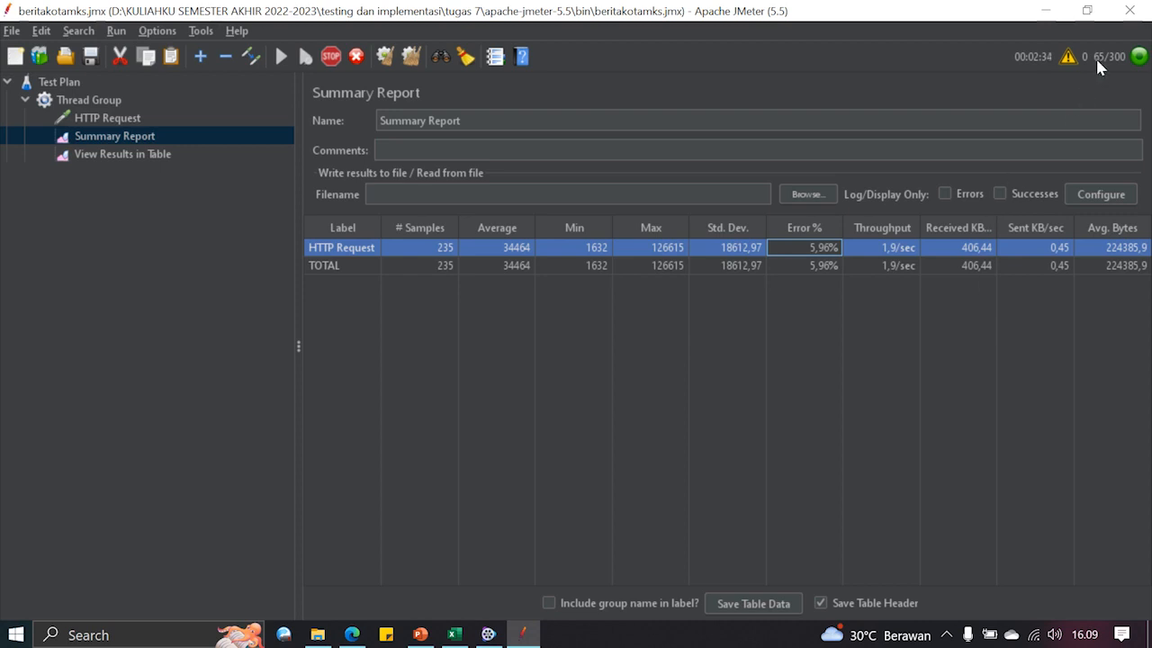
left_click(136, 154)
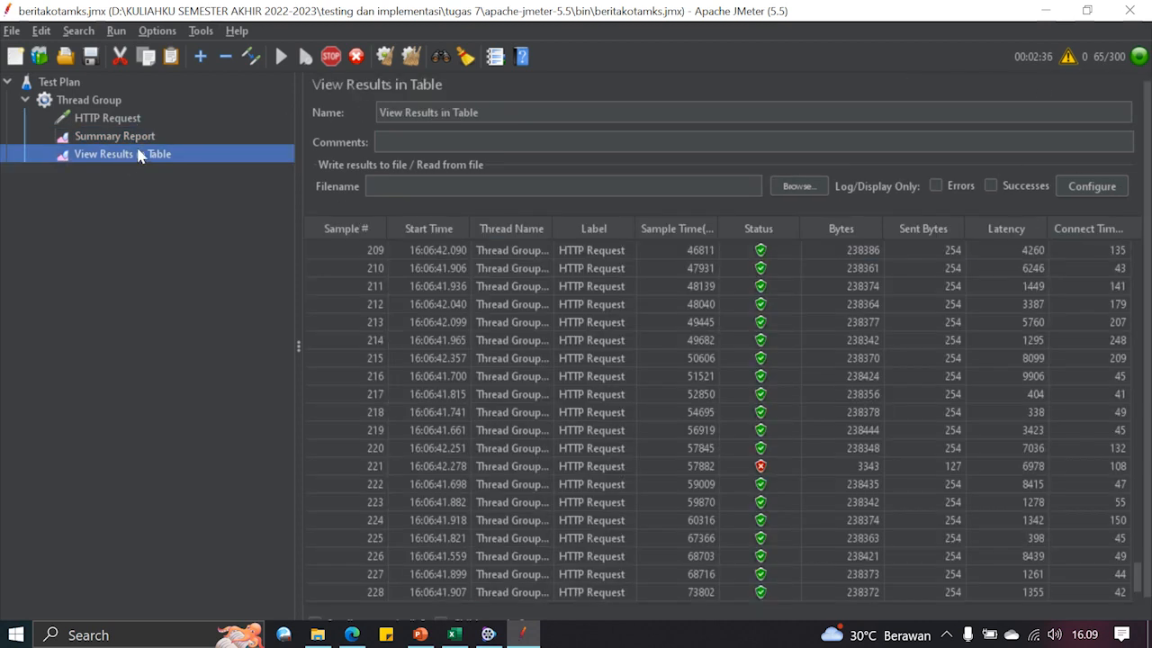
left_click(154, 138)
left_click(154, 151)
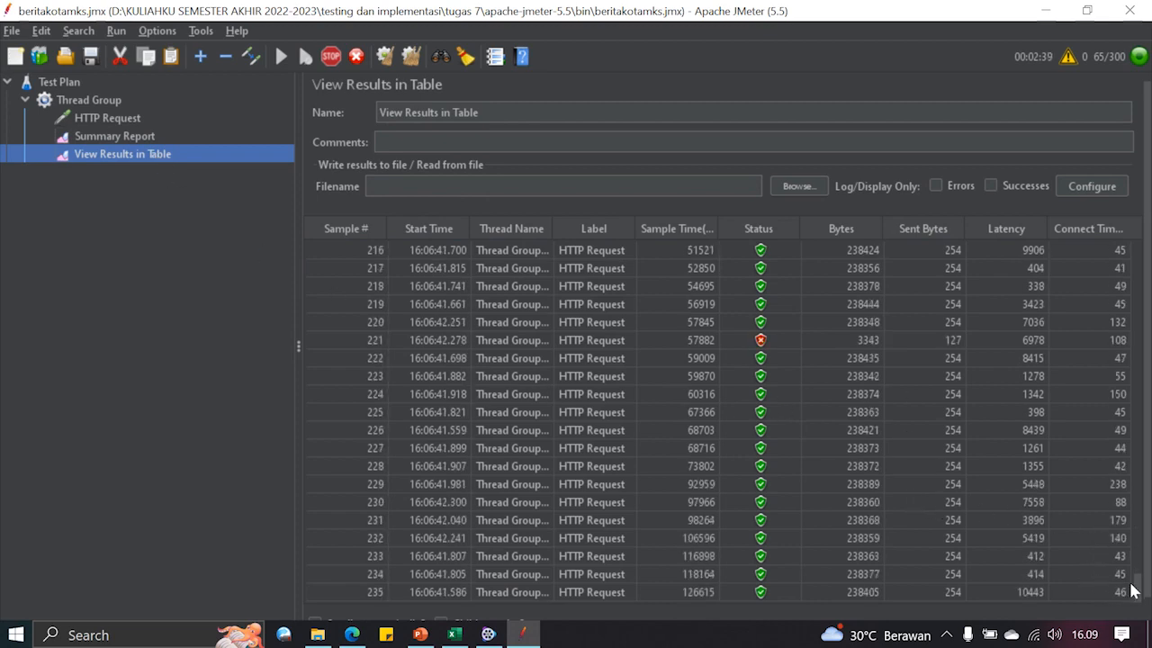
left_click_drag(1136, 583, 1132, 609)
scroll(1107, 442, "up", 12)
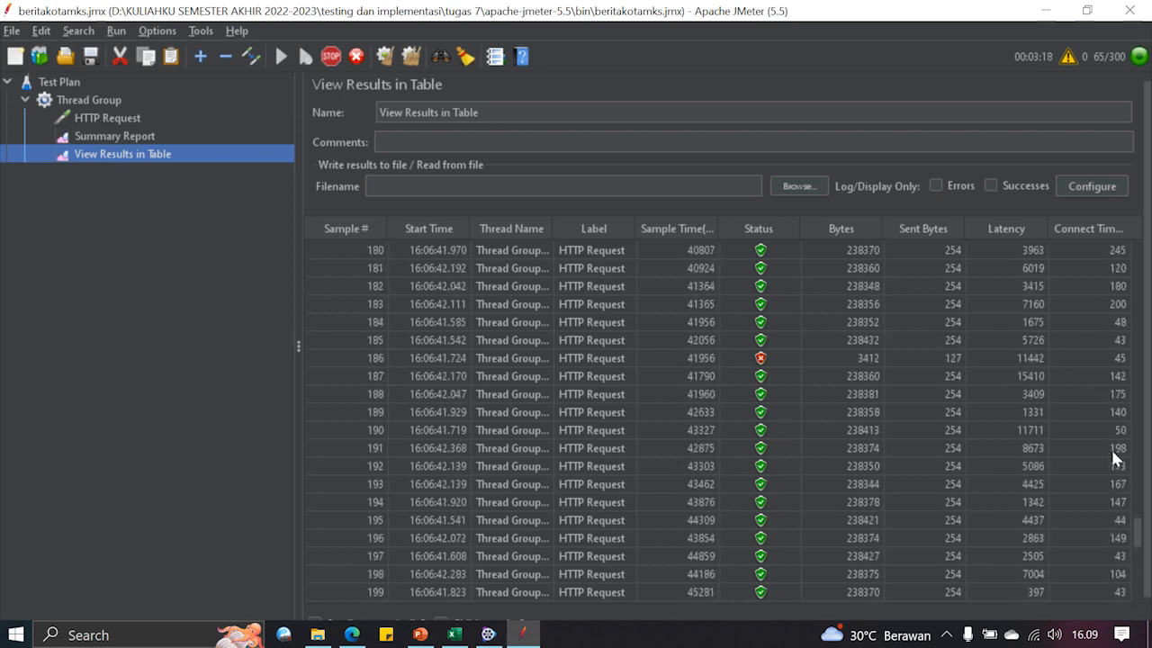
left_click_drag(1136, 526, 1142, 592)
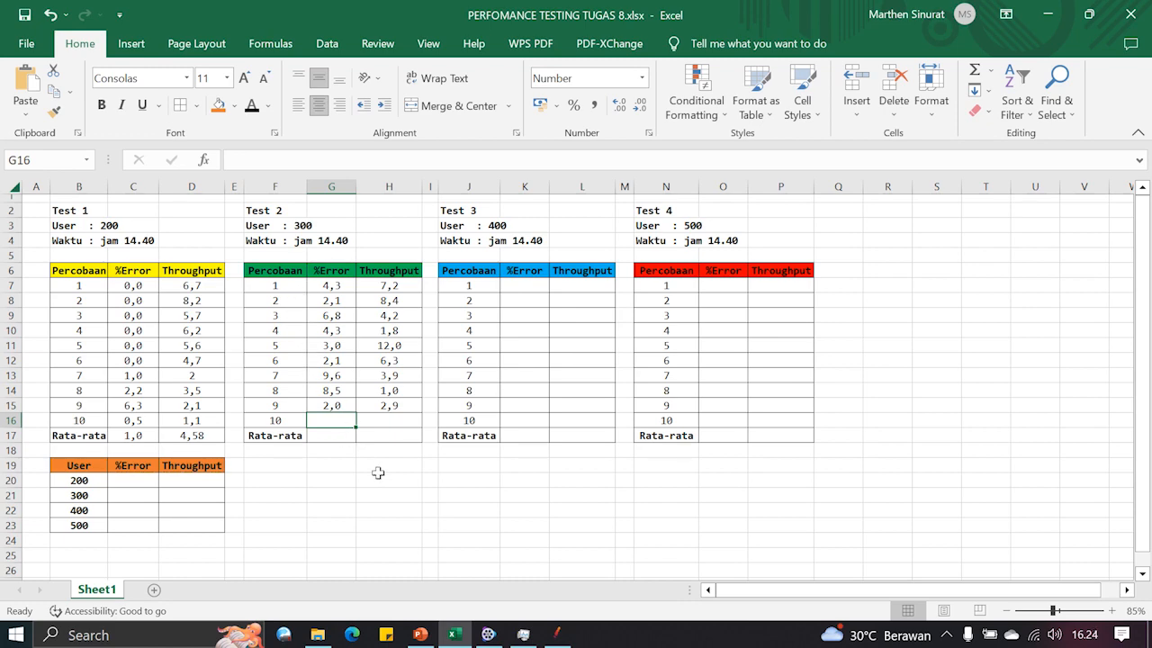
Step: Copy the finished 300-user run's Summary Report values into Excel's Test 2, Percobaan 10: %Error 3,00 and Throughput 1,1
left_click(558, 633)
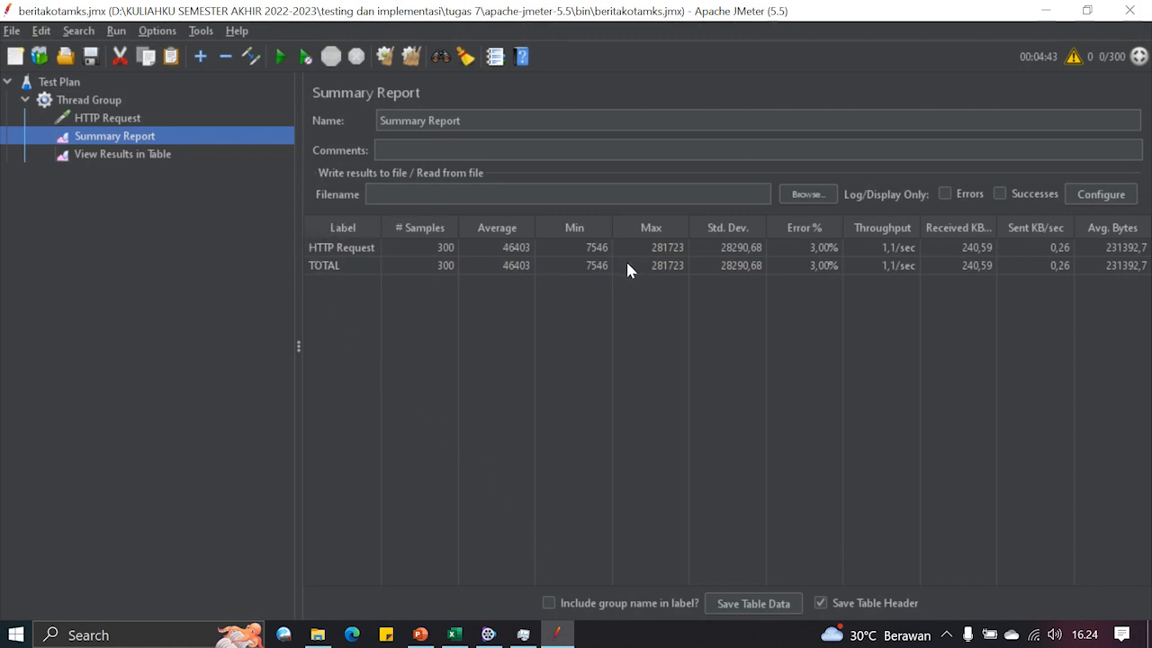
left_click_drag(804, 246, 823, 261)
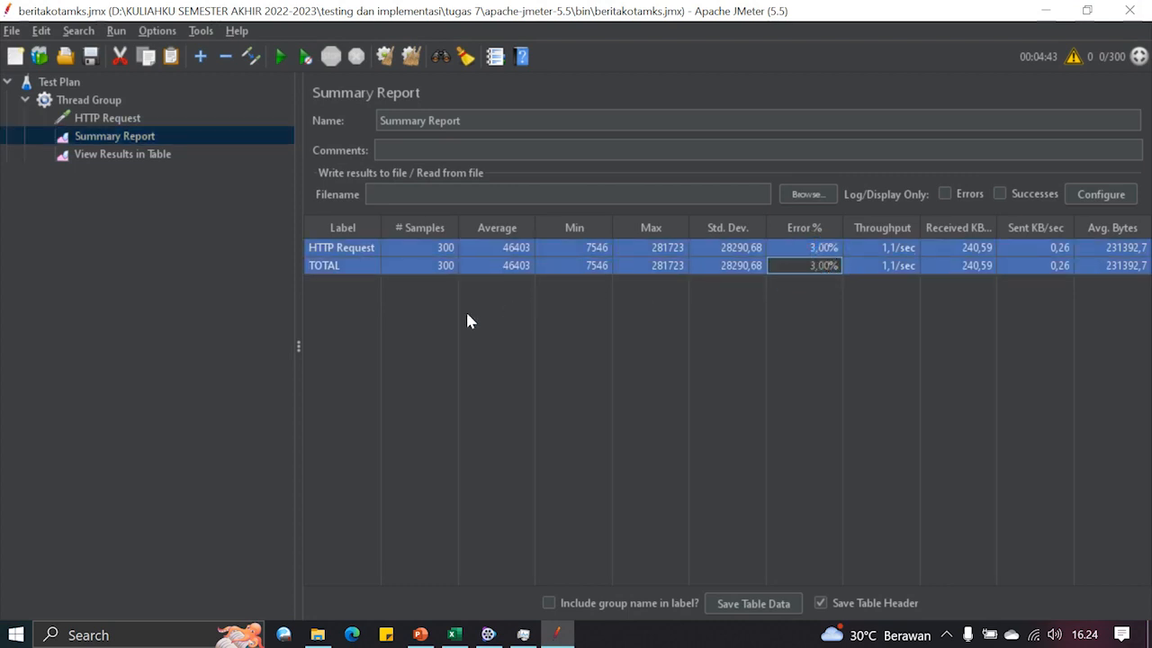
key("alt+Tab")
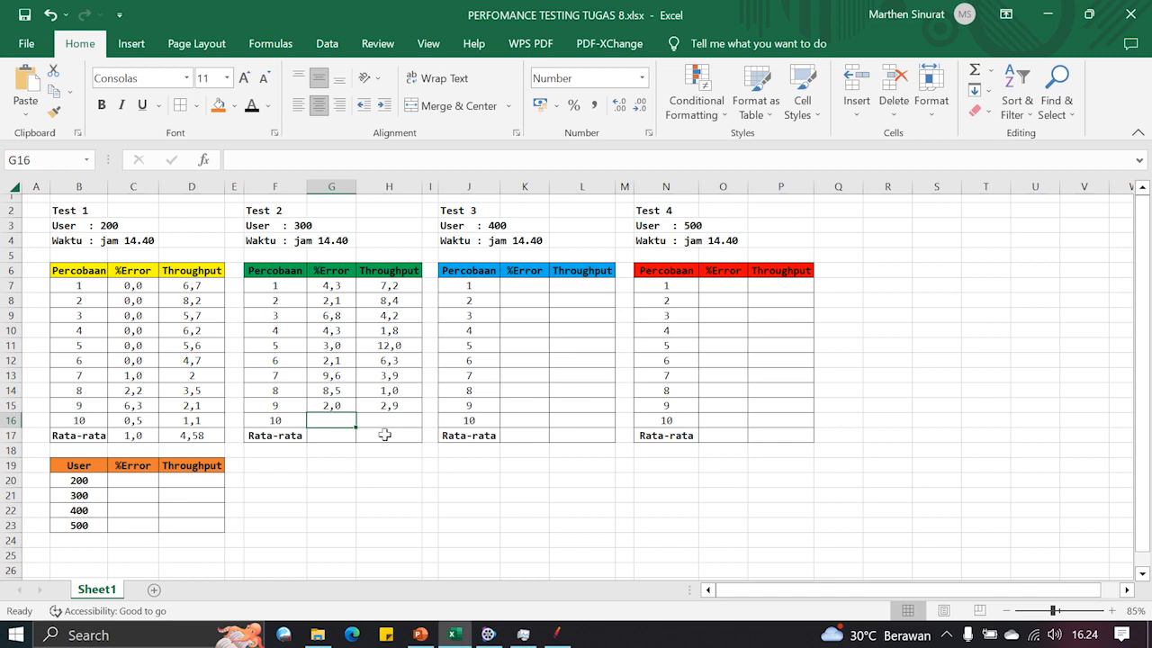
type("3")
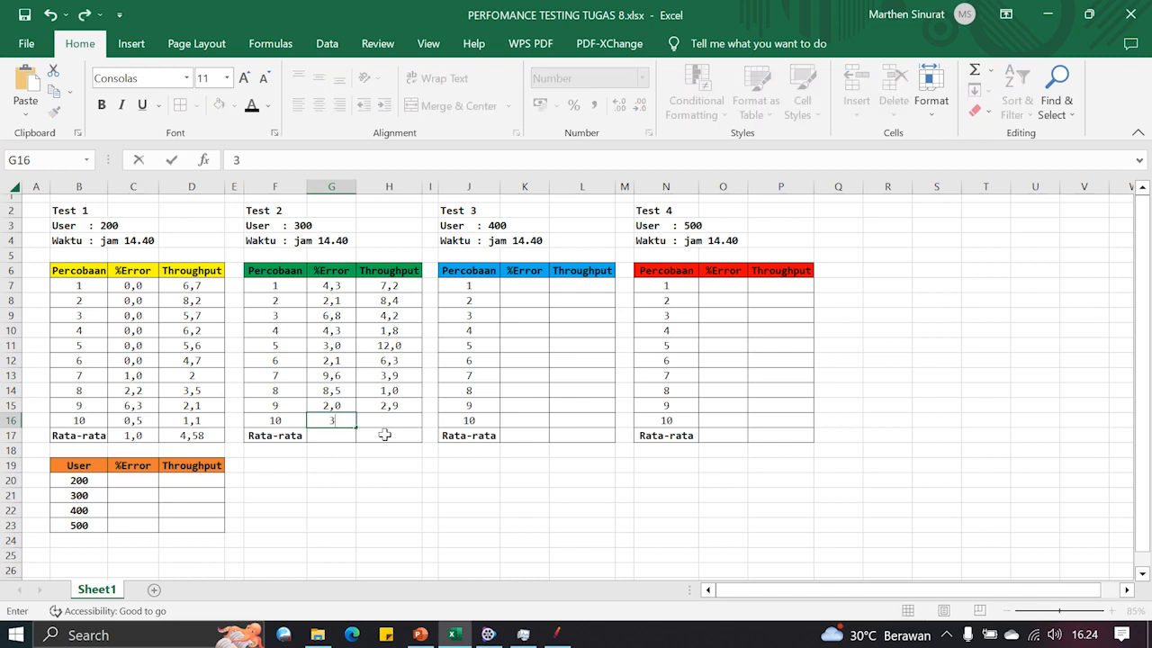
type(",00")
key("Tab")
key("alt+Tab")
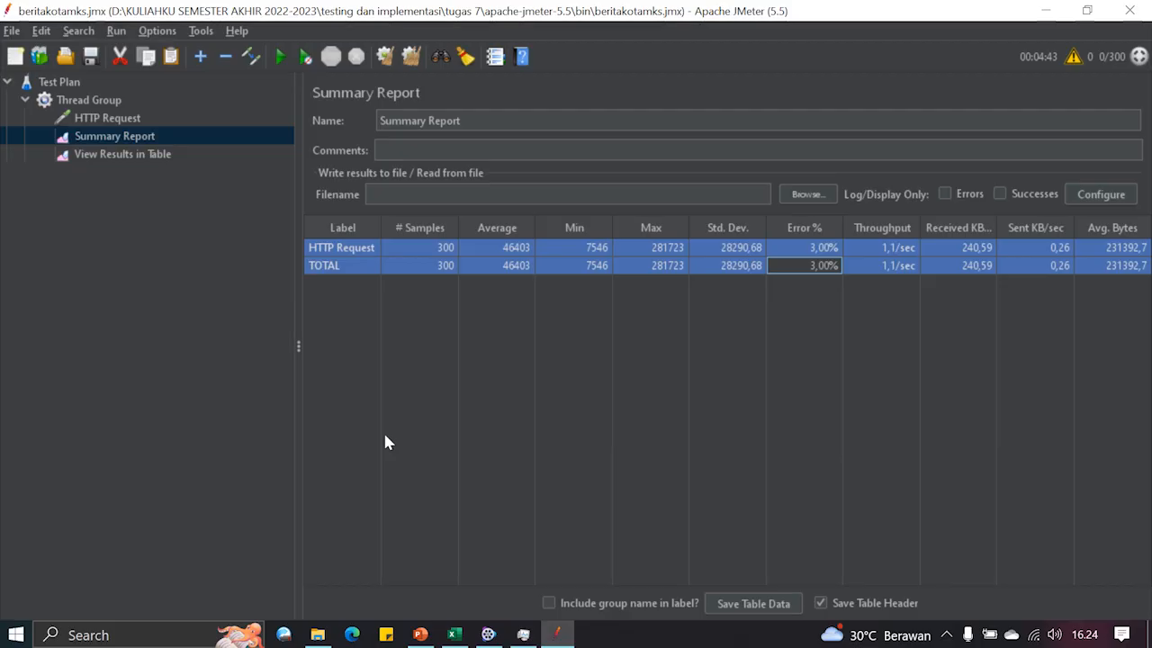
key("alt+Tab")
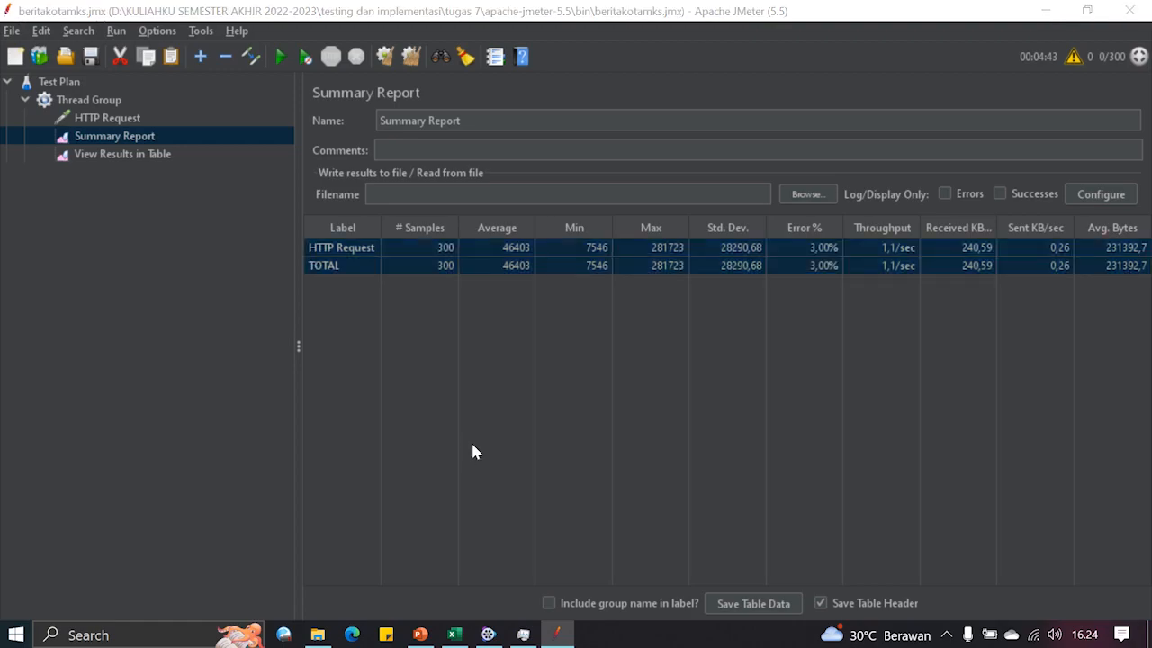
type("1")
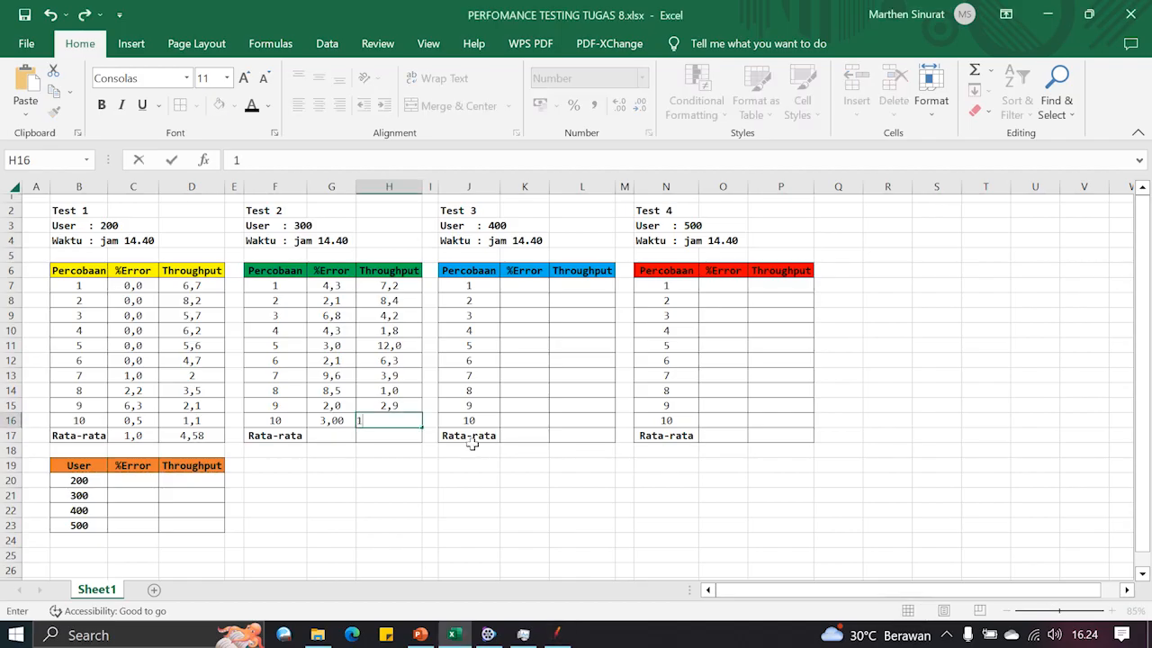
type(",1")
key("Return")
Step: Calculate the Test 2 %Error average in the Rata-rata row with =AVERAGE(G7:G16)
key("Left")
type("=AVE")
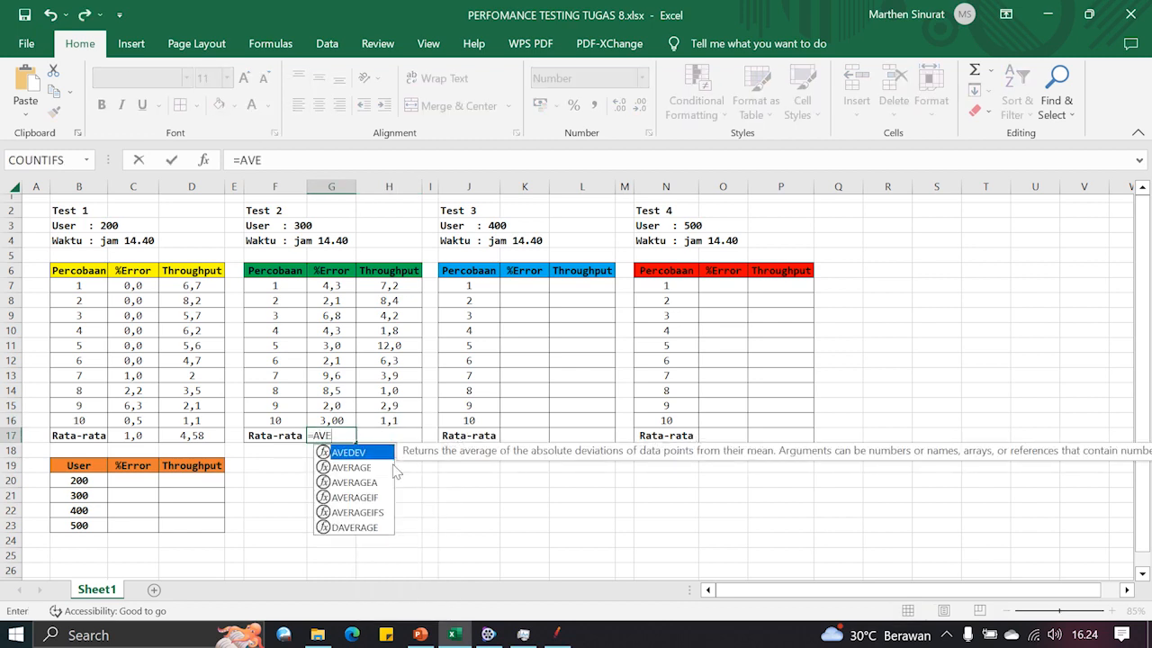
double_click(364, 467)
left_click_drag(338, 285, 342, 419)
key("Return")
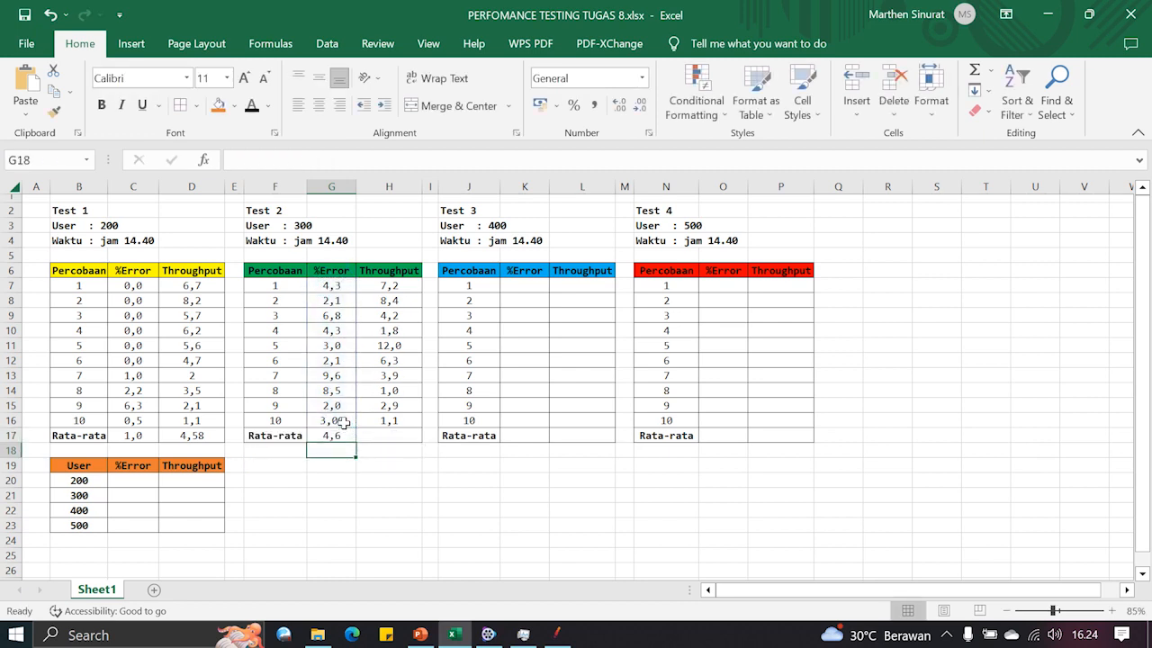
left_click(334, 434)
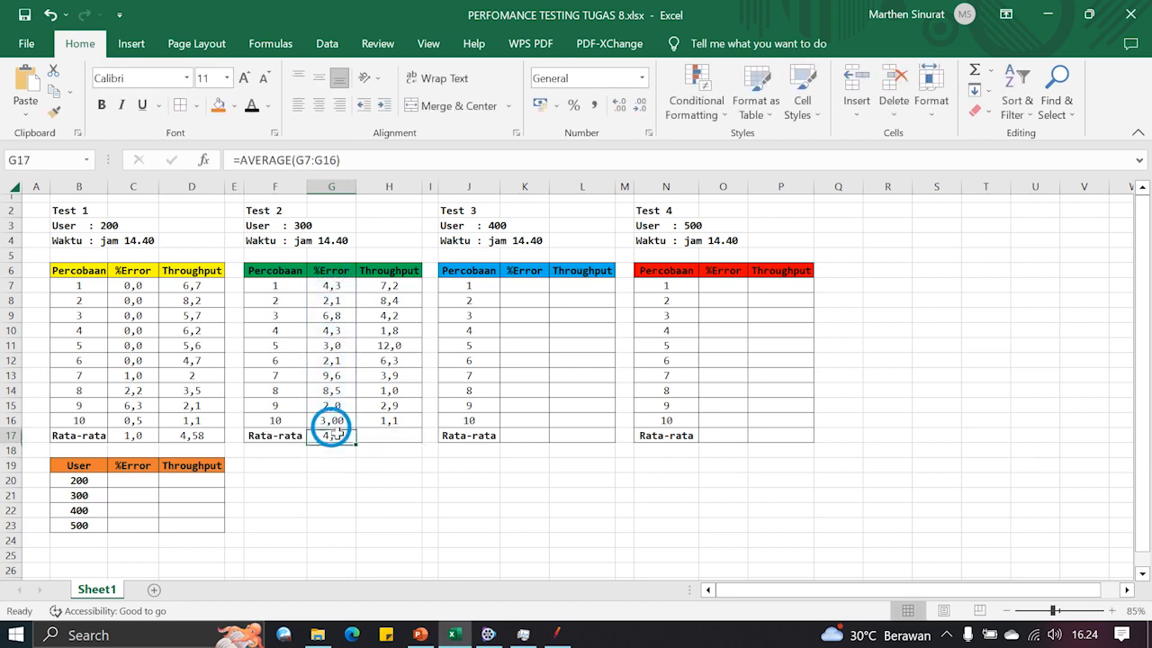
Step: Calculate the Test 2 Throughput average in the Rata-rata row with =AVERAGE(H7:H16)
left_click(392, 435)
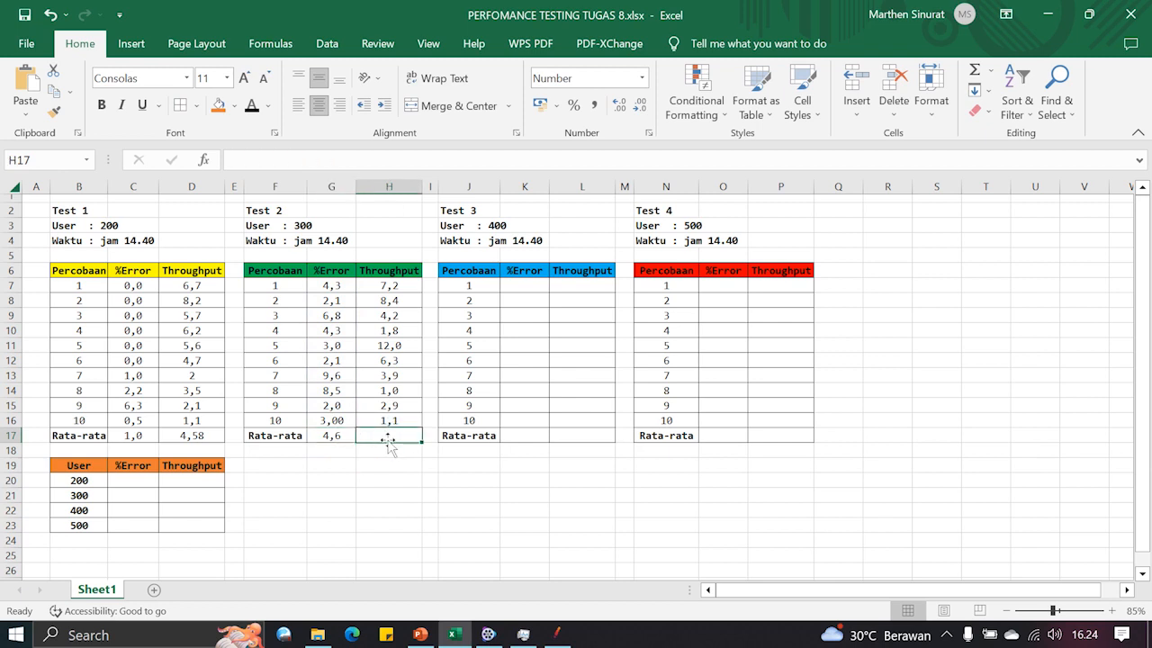
type("=")
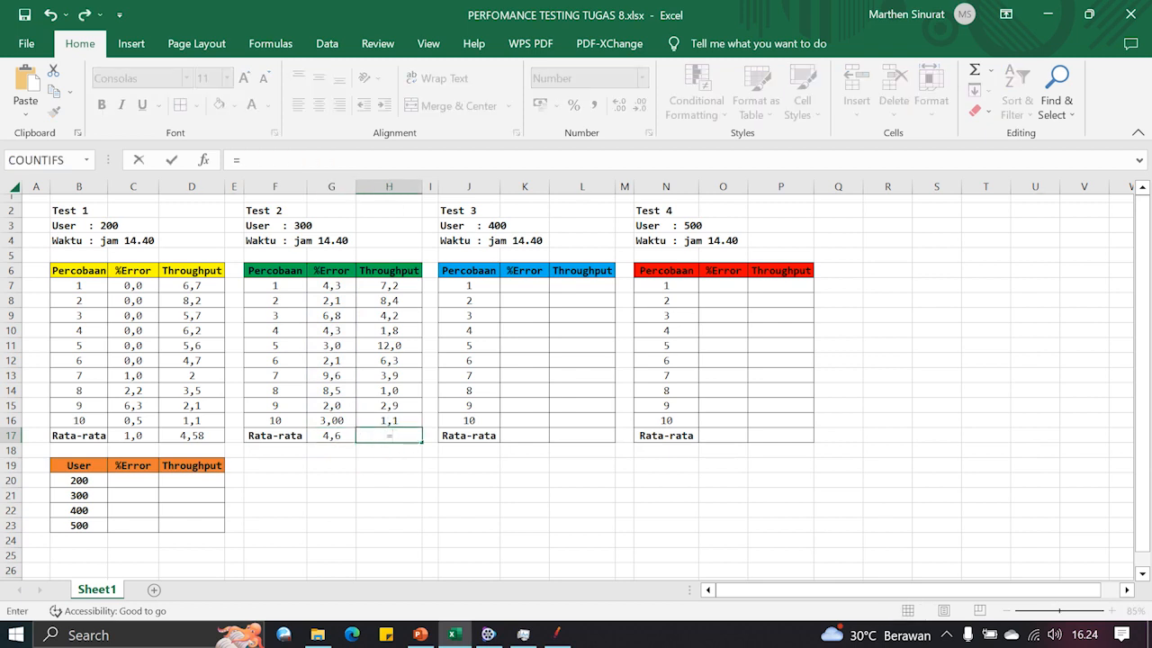
type("AVE")
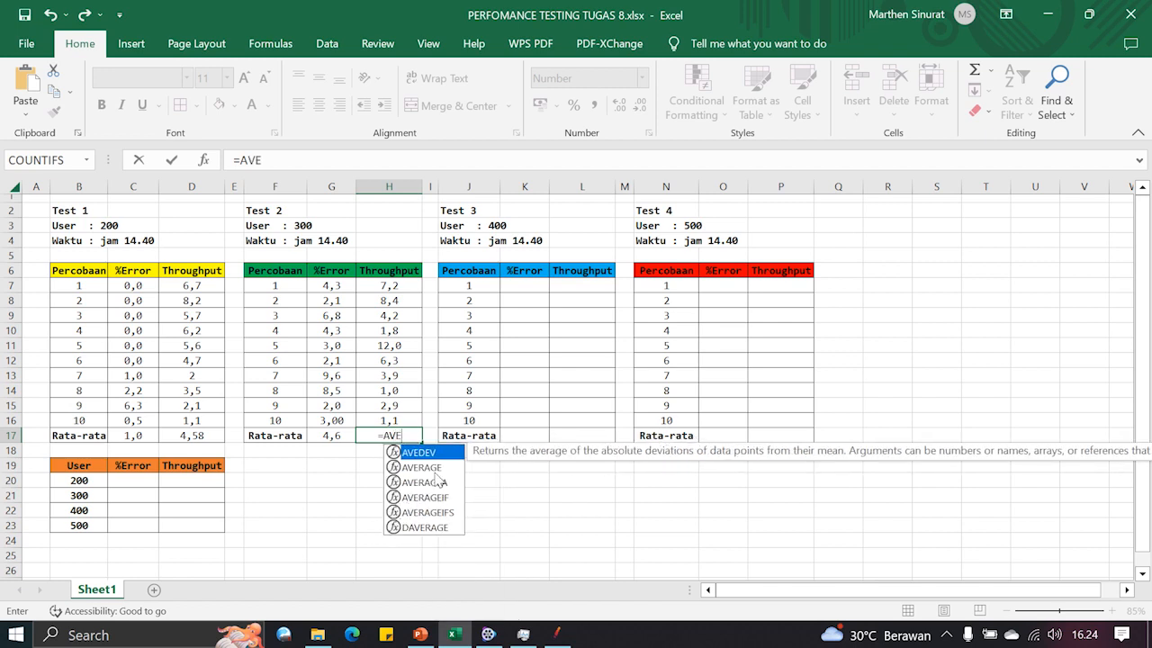
double_click(421, 467)
left_click_drag(384, 284, 389, 420)
key("Return")
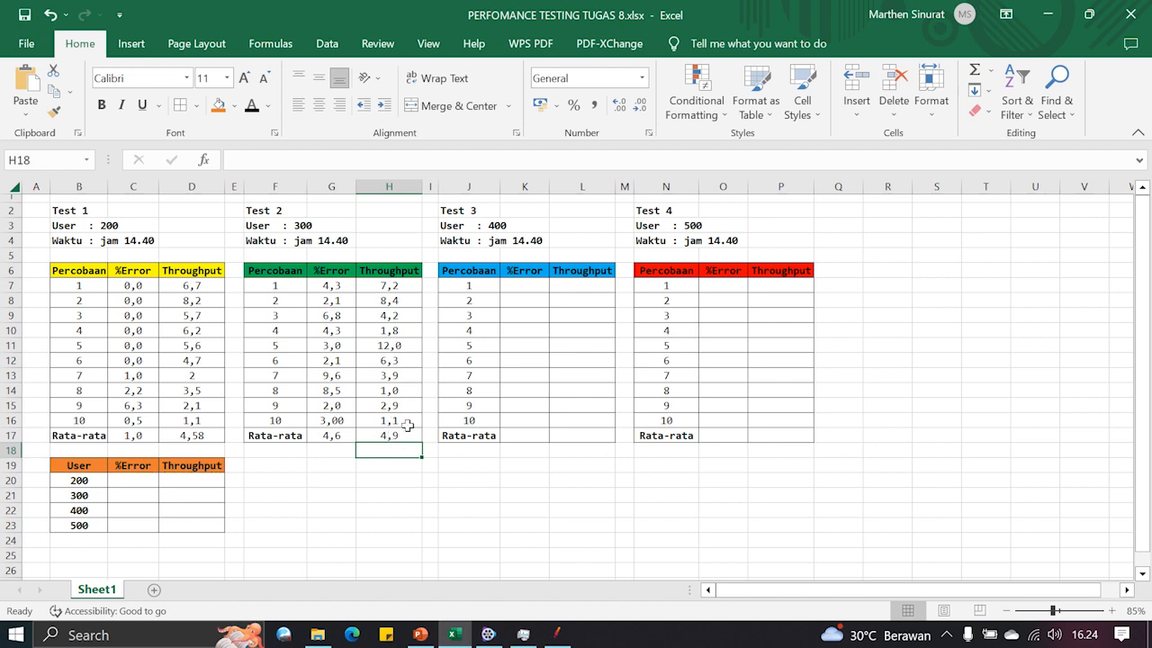
left_click_drag(402, 435, 325, 433)
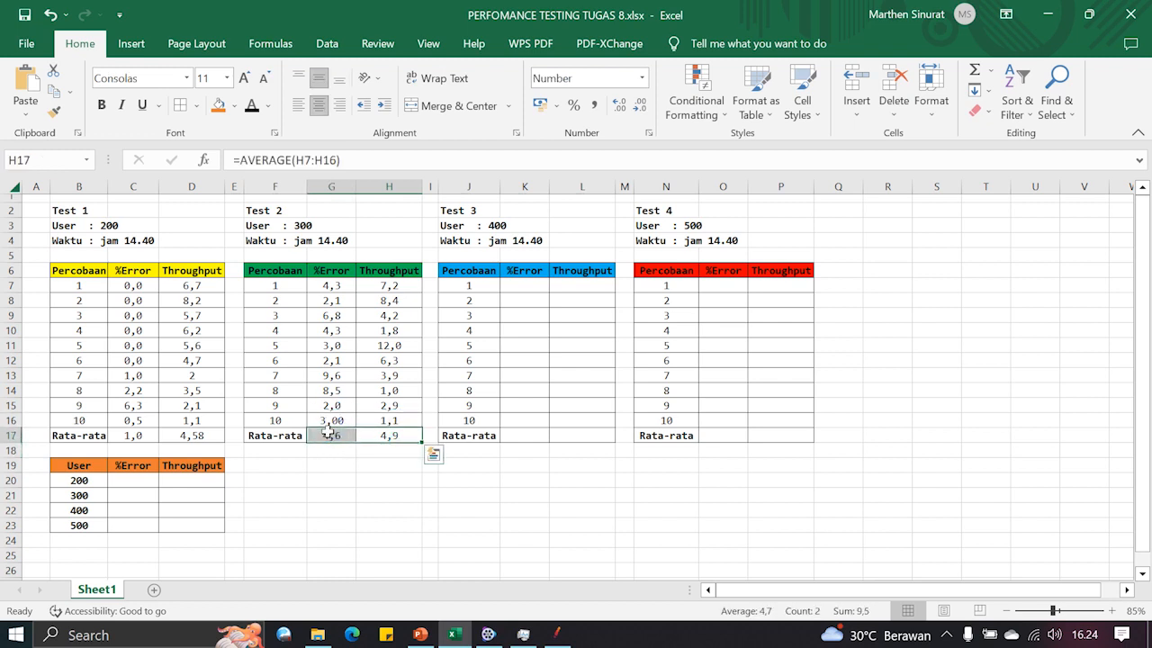
left_click(433, 454)
left_click(388, 437)
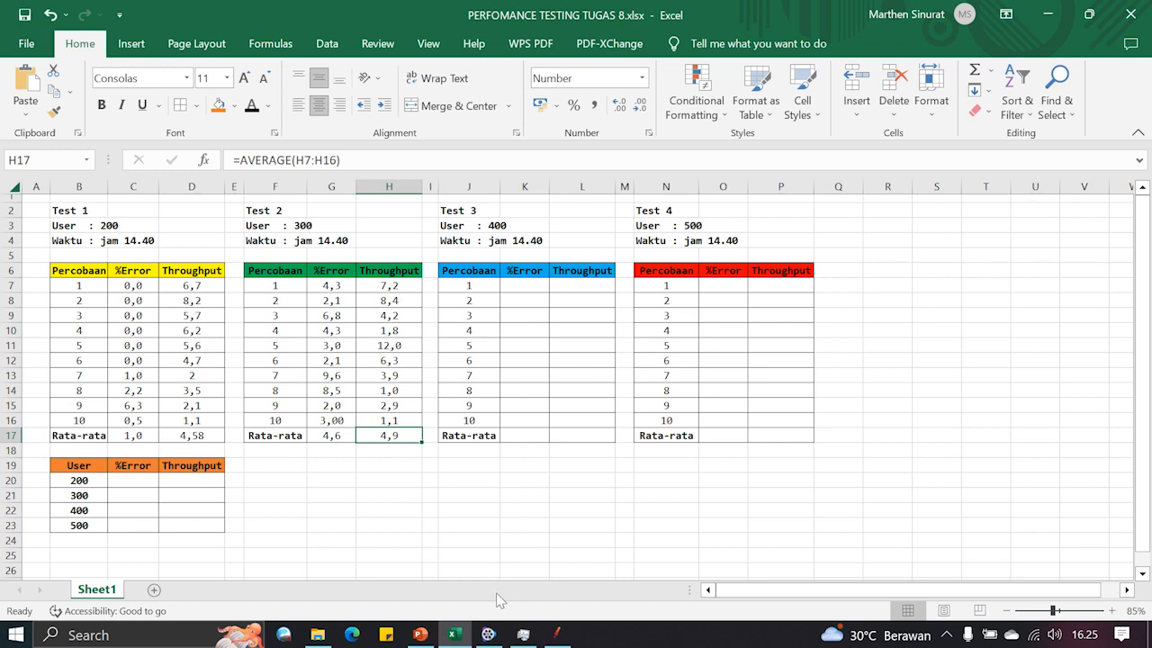
Step: Switch to JMeter, review the test plan elements and clear all results of the 300-user run
left_click(556, 634)
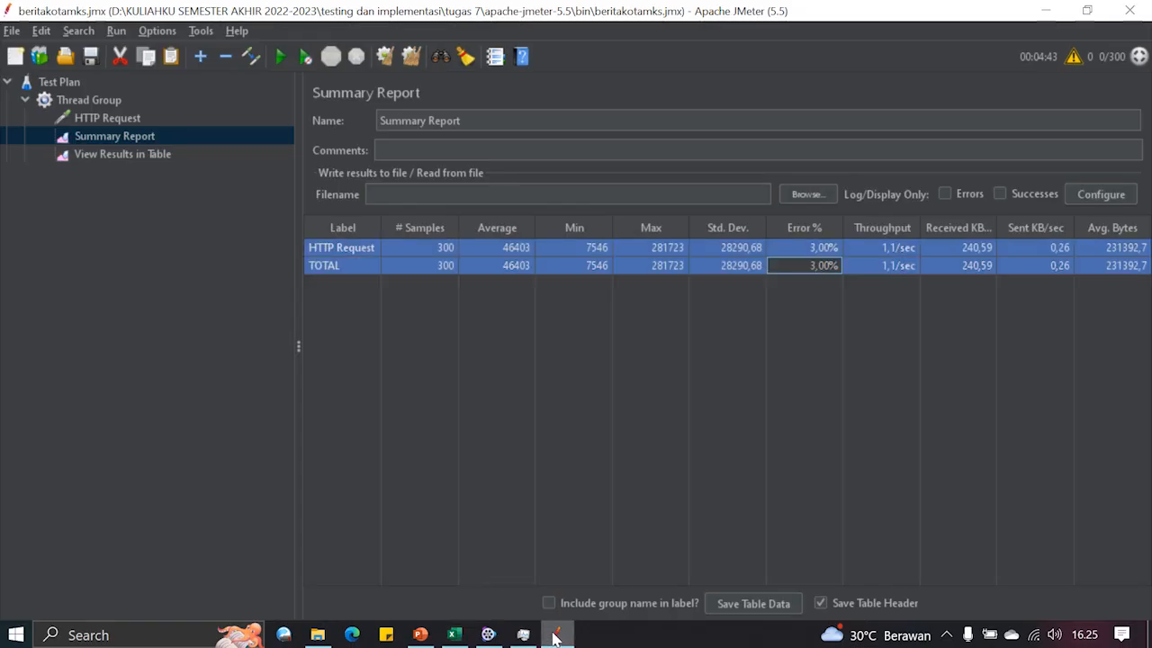
left_click(103, 105)
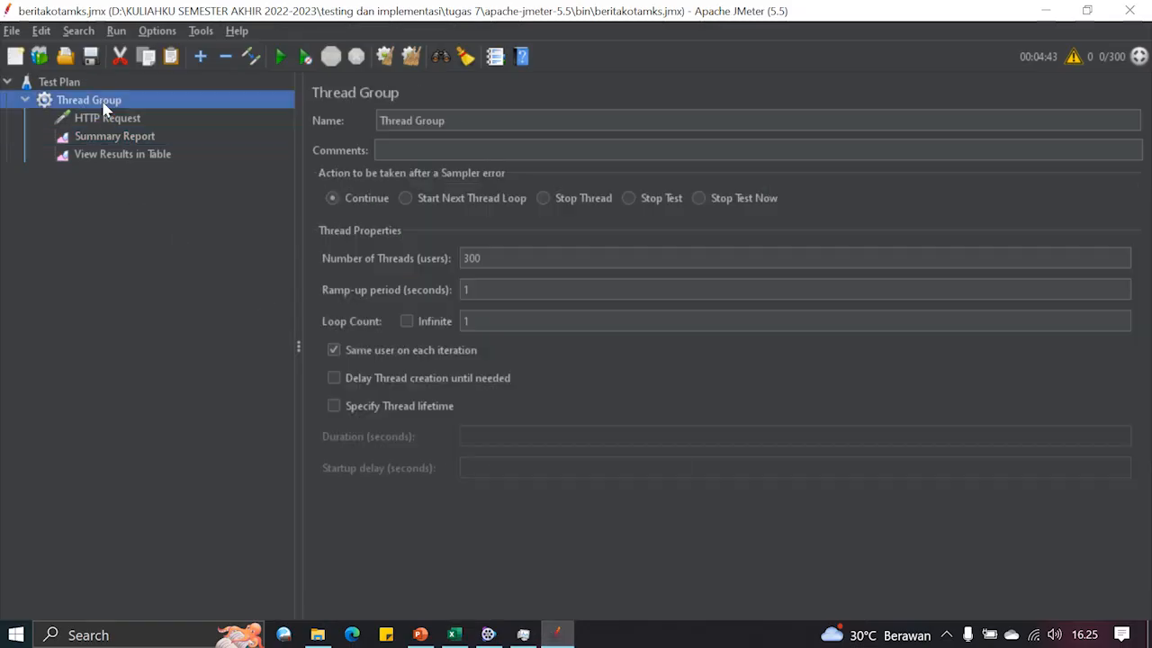
left_click(121, 118)
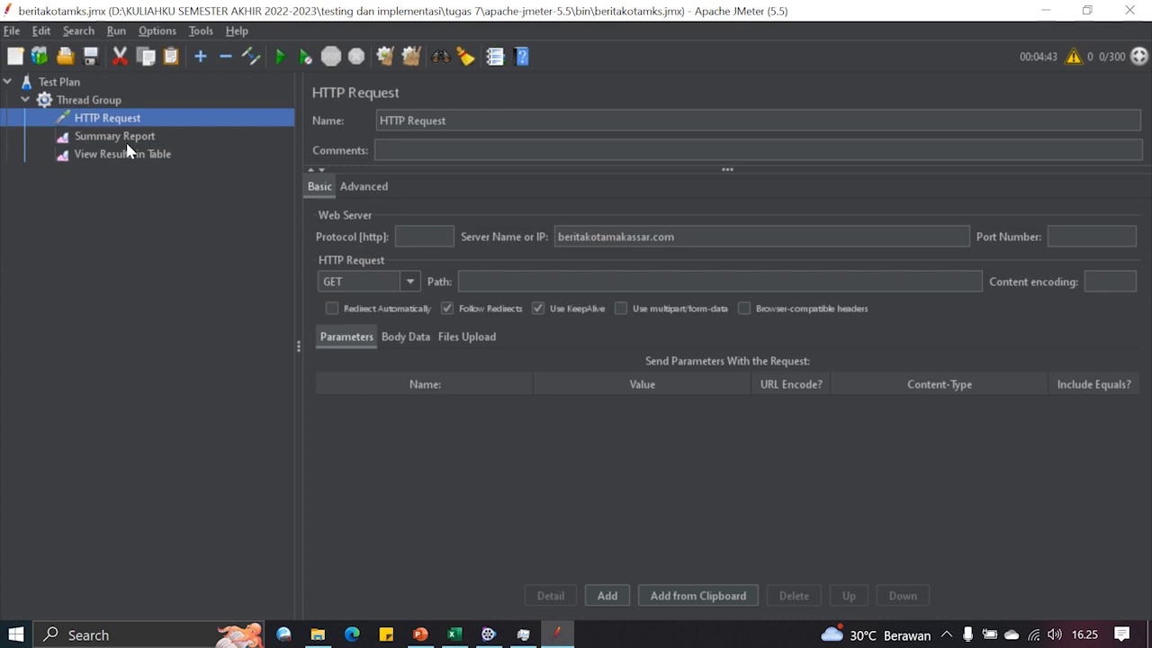
left_click(131, 154)
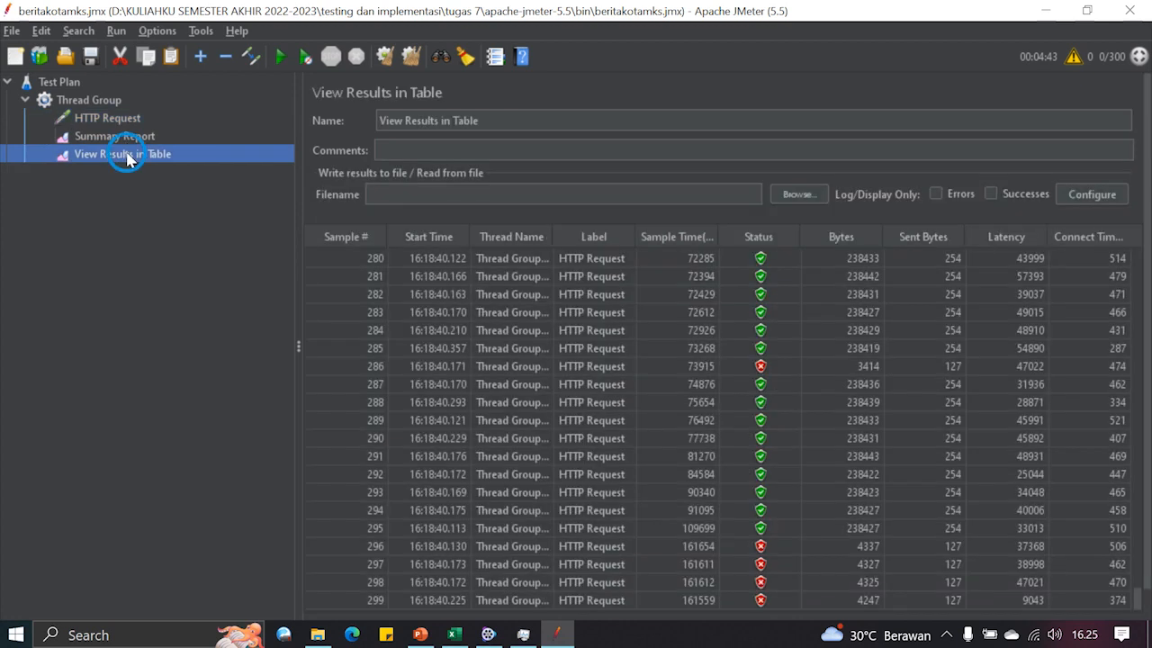
left_click(412, 60)
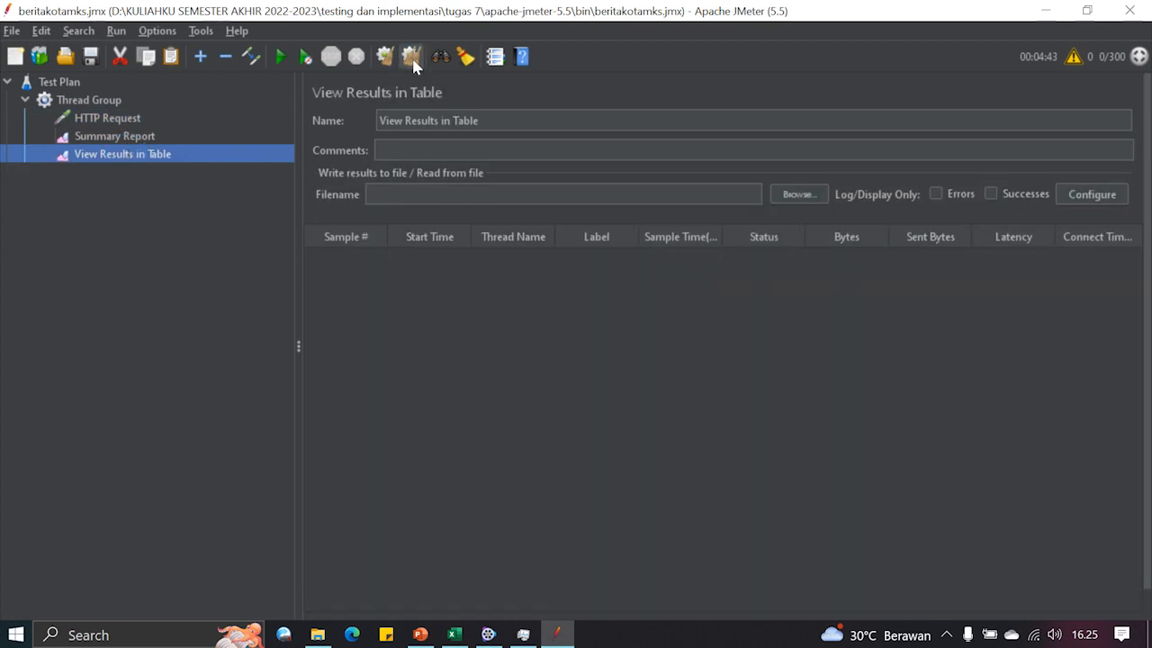
Step: Set the Thread Group's number of threads to 400 users and start the load test
left_click(105, 121)
left_click(78, 99)
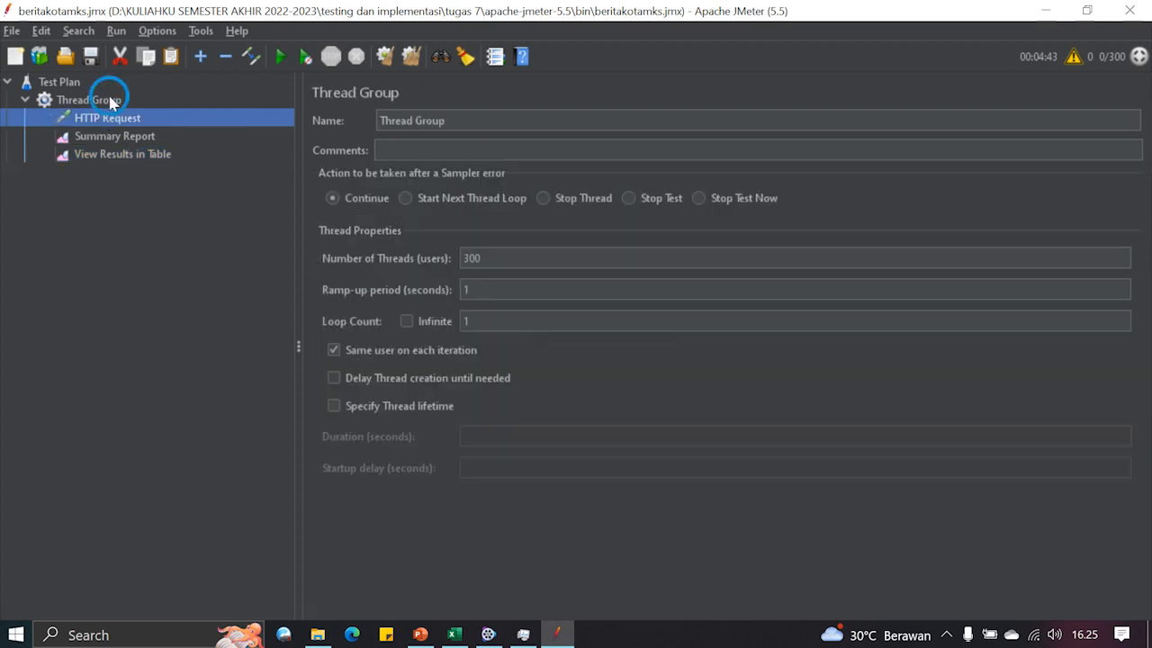
double_click(476, 258)
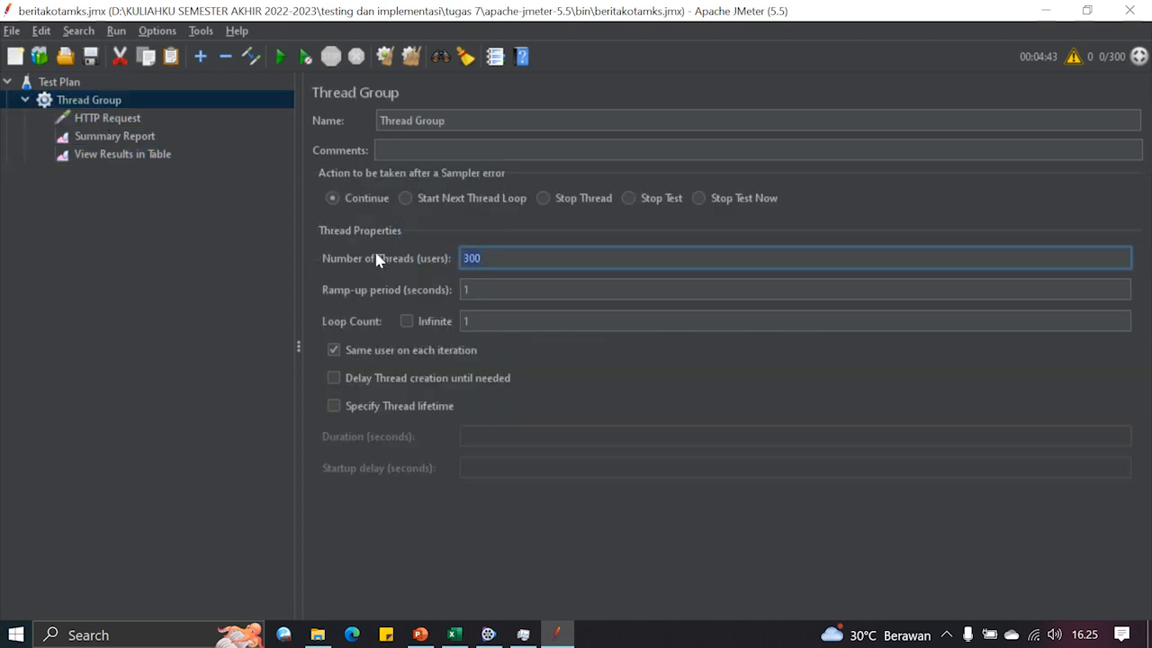
type("400")
mouse_move(459, 637)
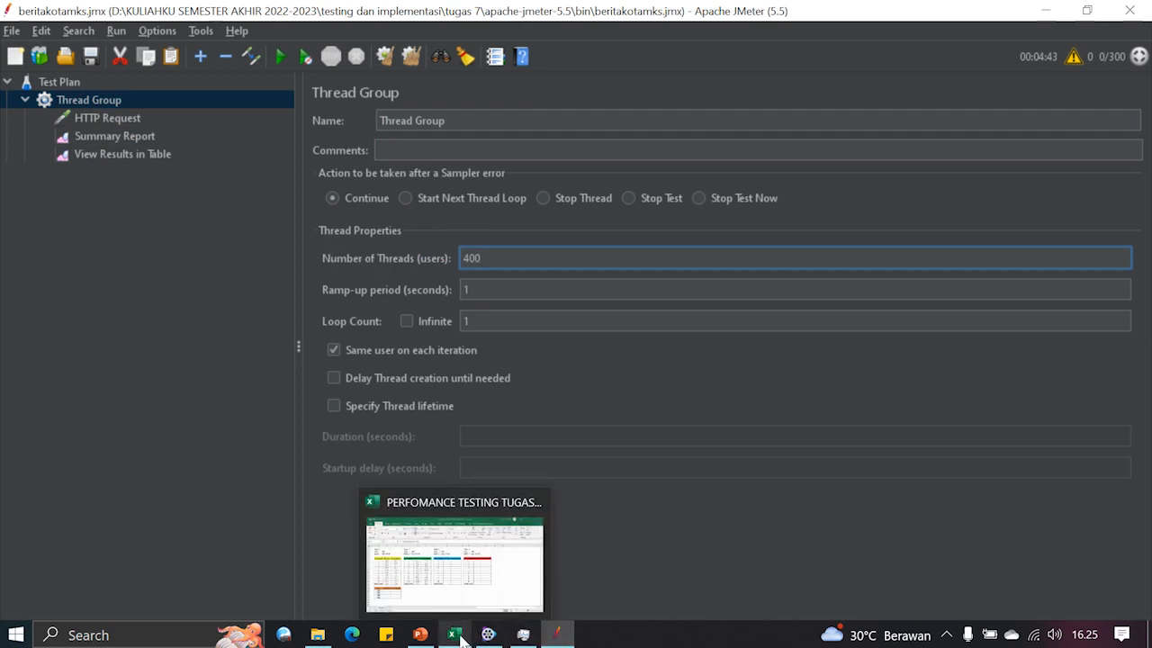
left_click(282, 59)
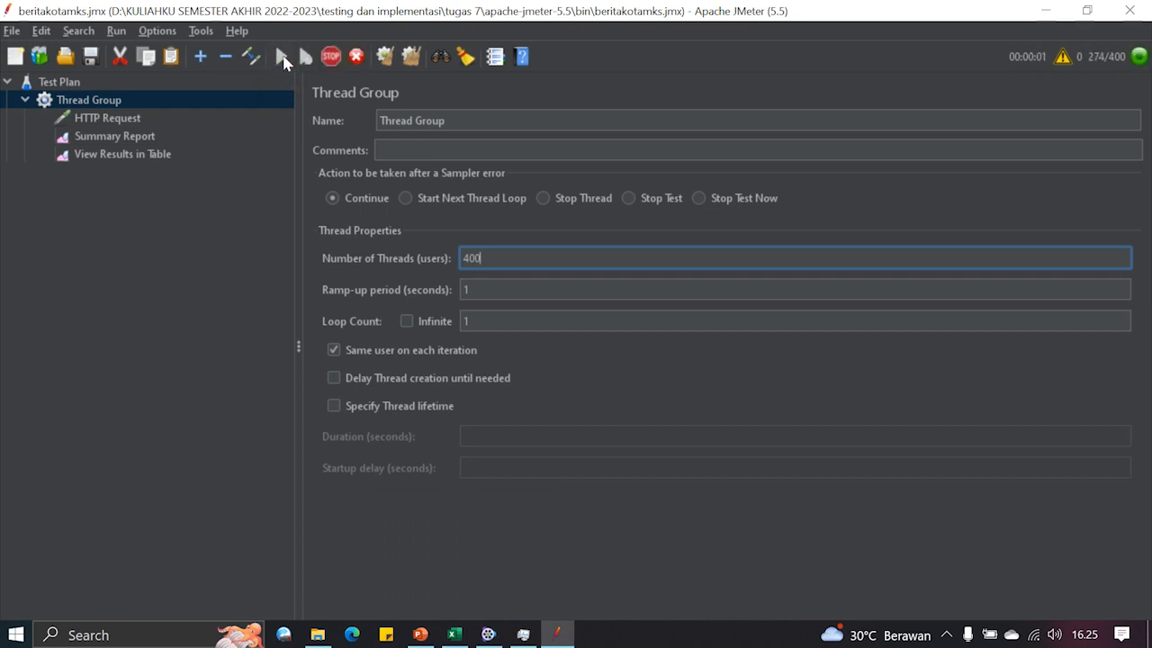
Step: Examine the Summary Report and the status of individual samples in View Results in Table while the 400-user test runs
left_click(132, 136)
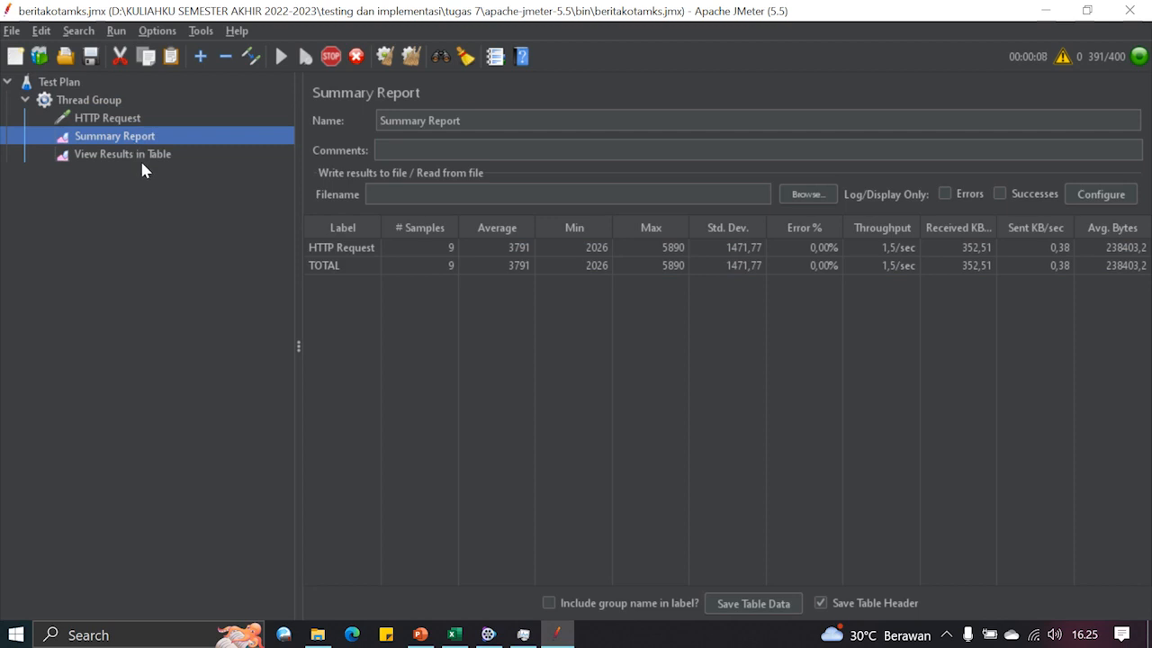
left_click(142, 157)
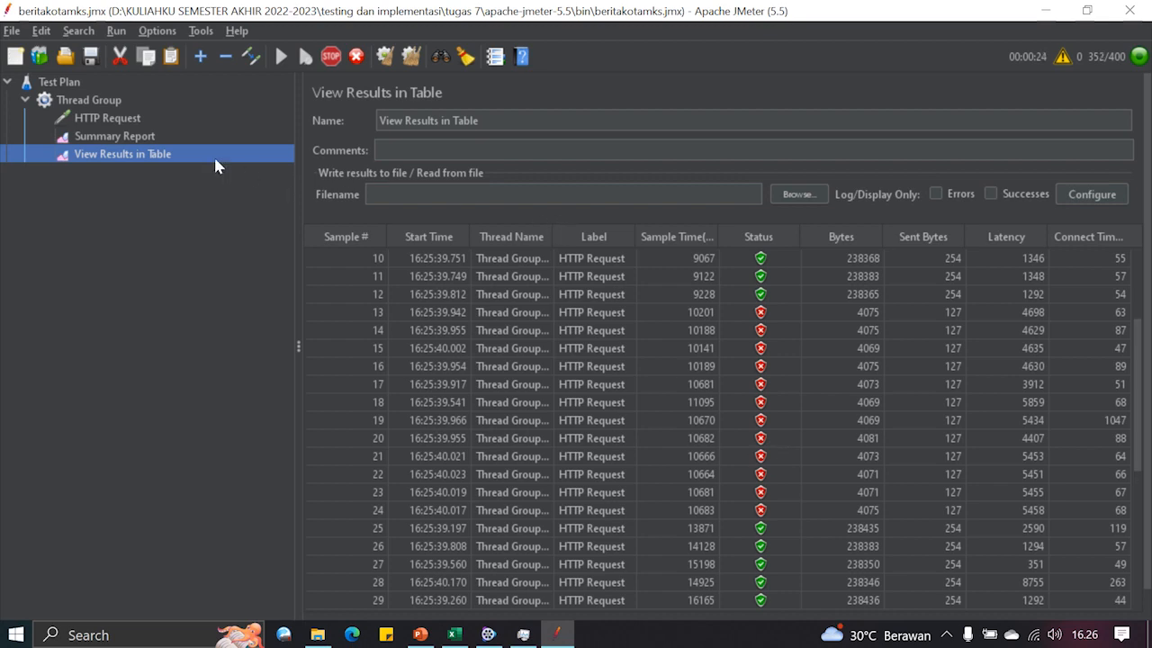
left_click(126, 137)
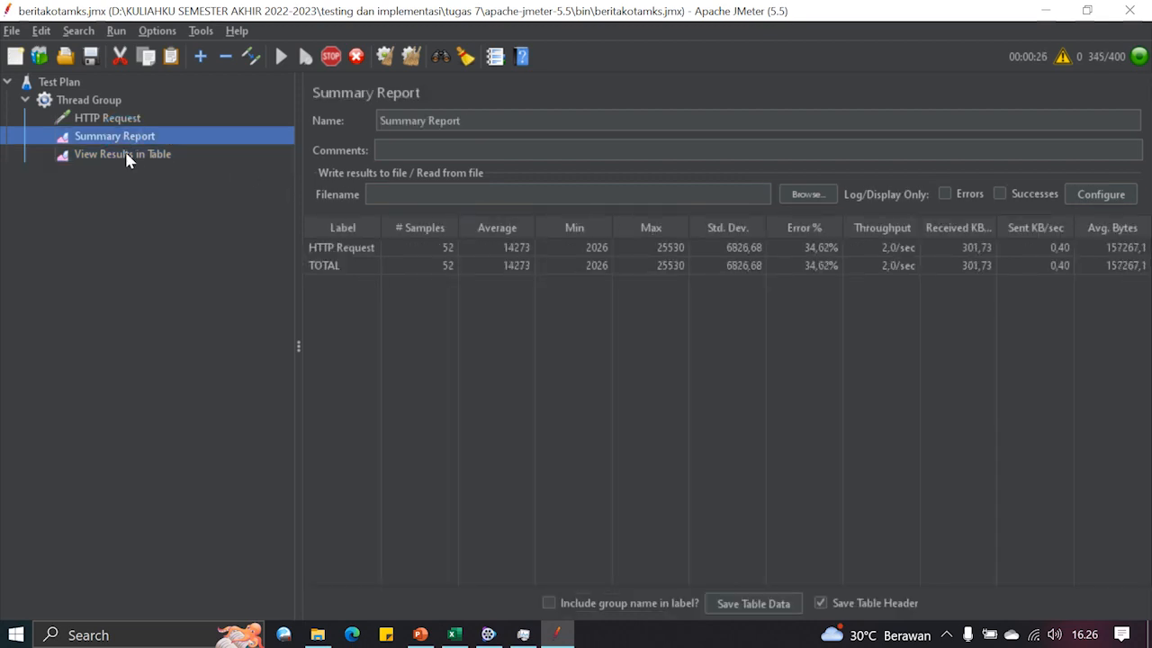
left_click(125, 155)
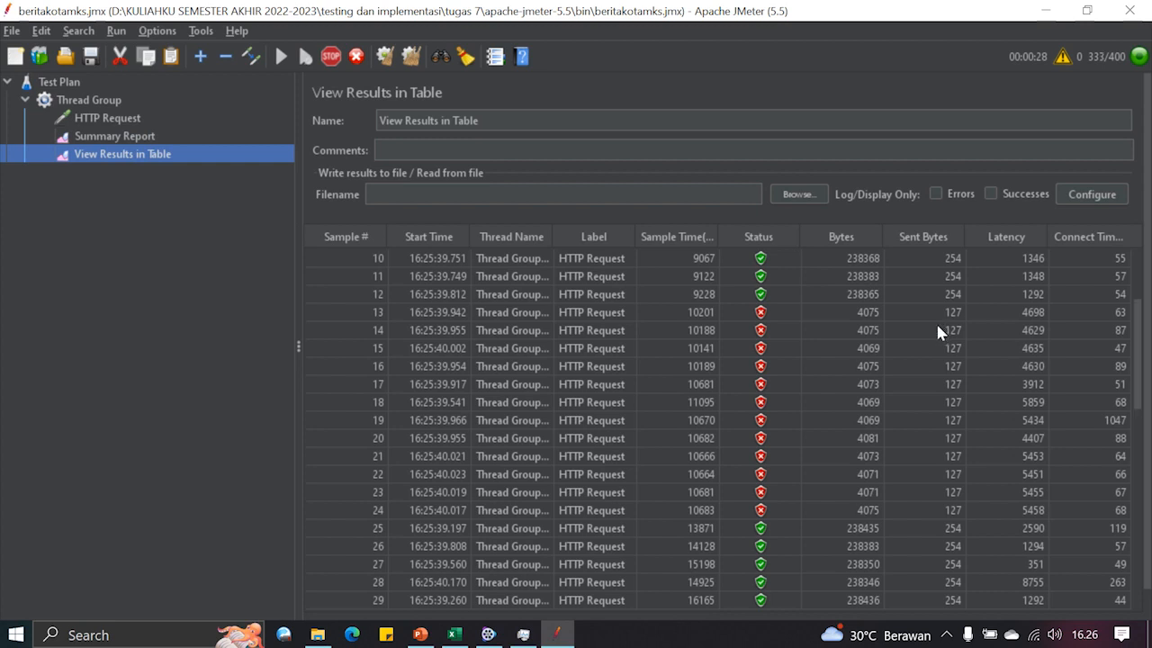
scroll(990, 341, "down", 10)
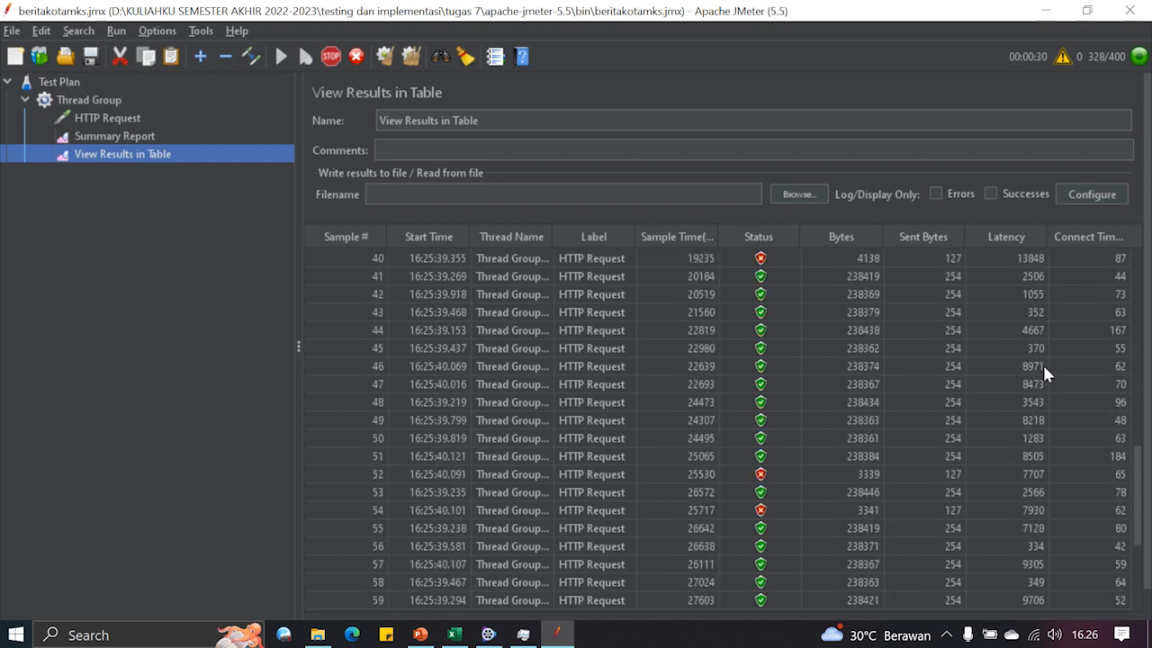
scroll(1043, 368, "down", 6)
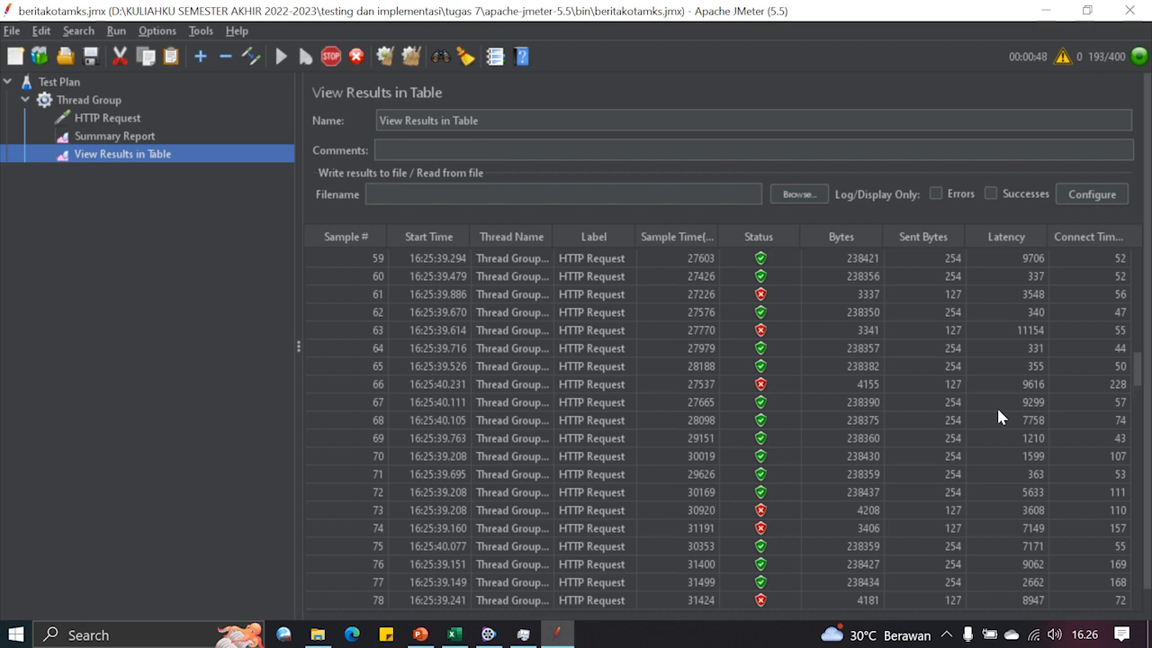
scroll(999, 417, "down", 8)
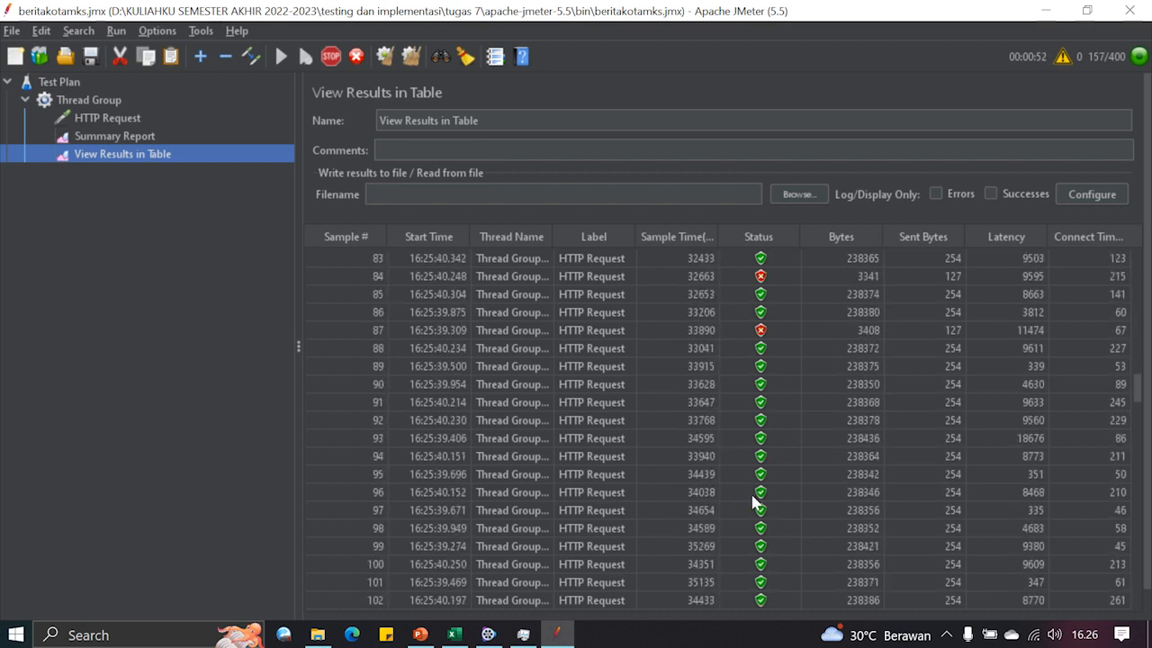
left_click(756, 315)
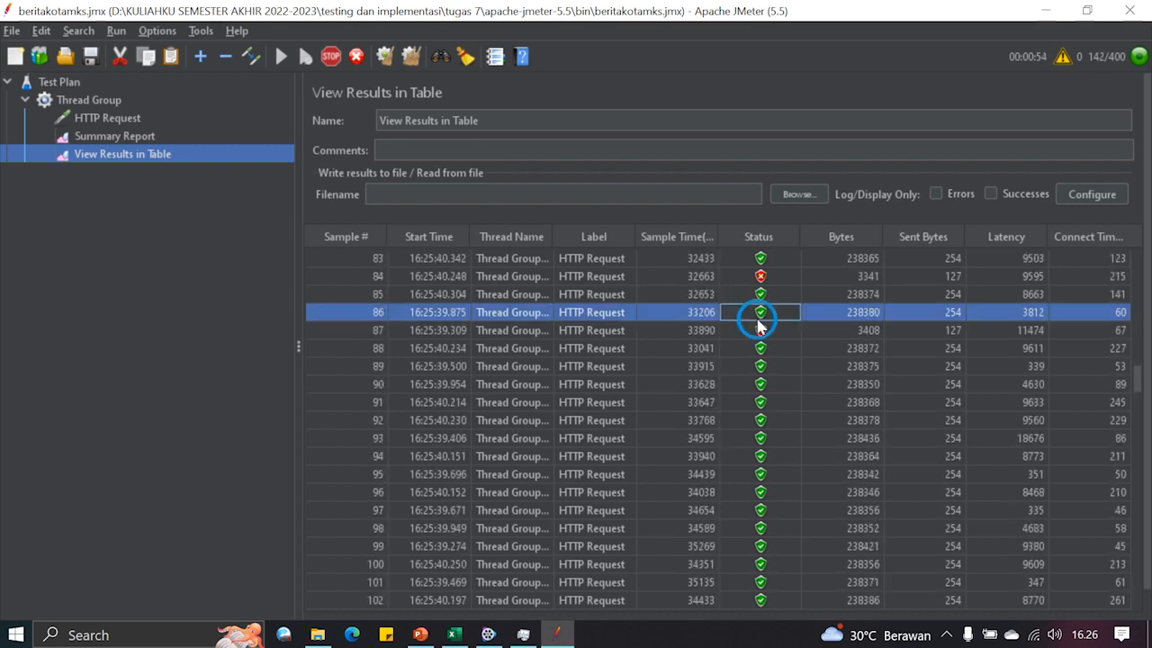
left_click(758, 329)
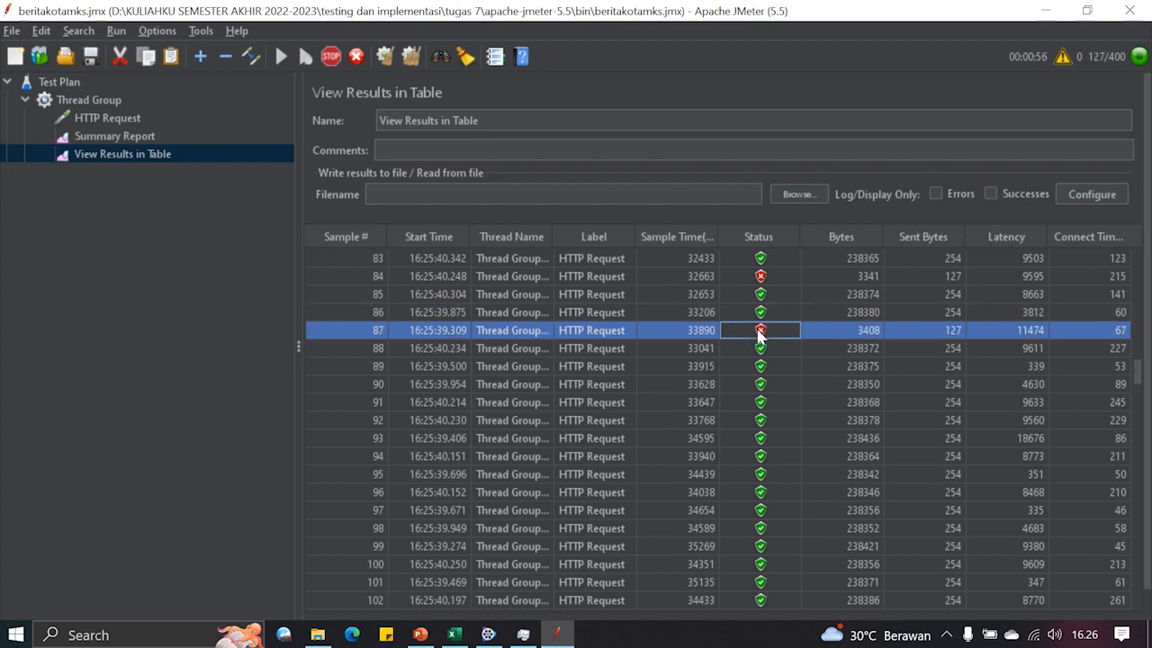
scroll(758, 333, "down", 7)
scroll(758, 335, "down", 20)
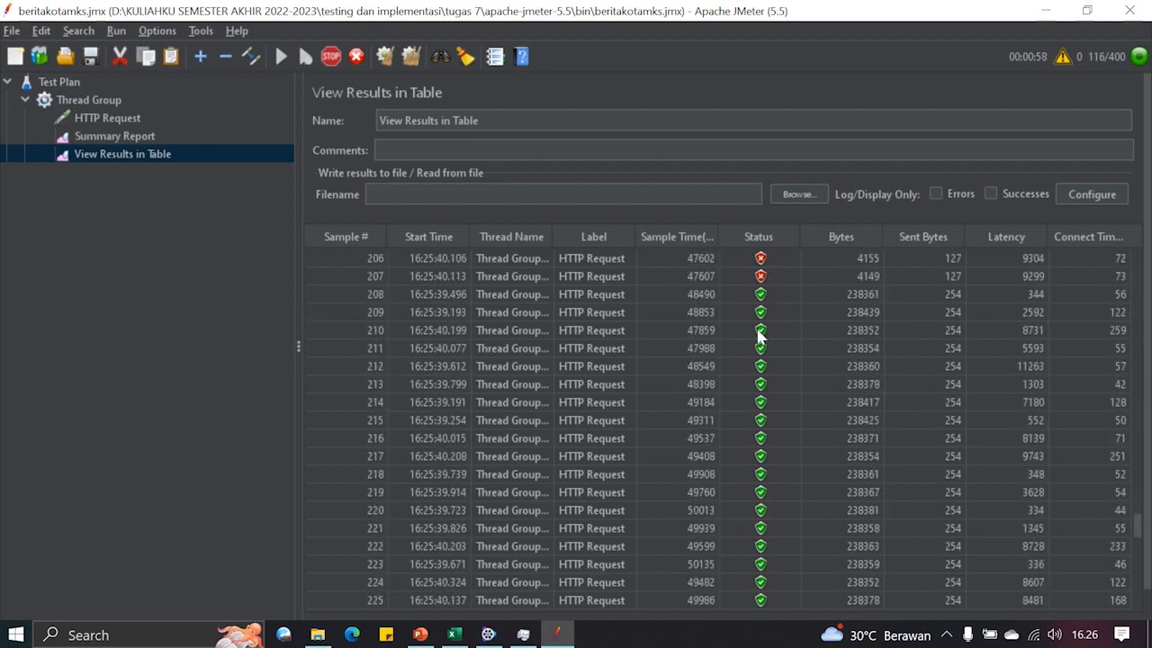
scroll(758, 335, "down", 12)
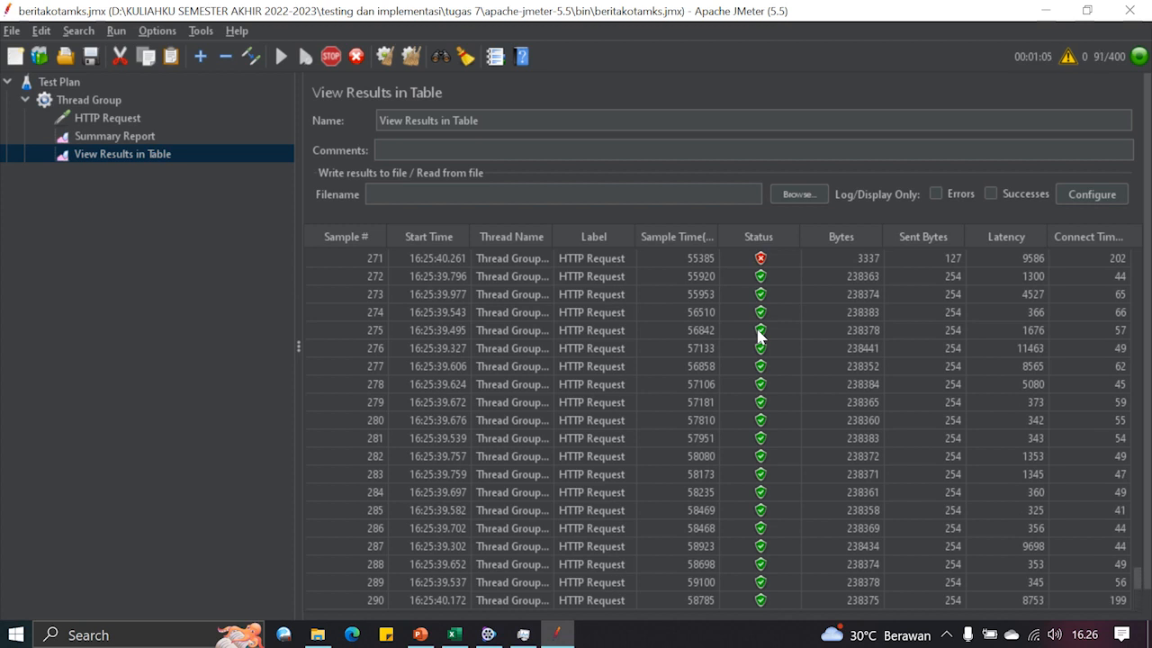
scroll(759, 334, "down", 3)
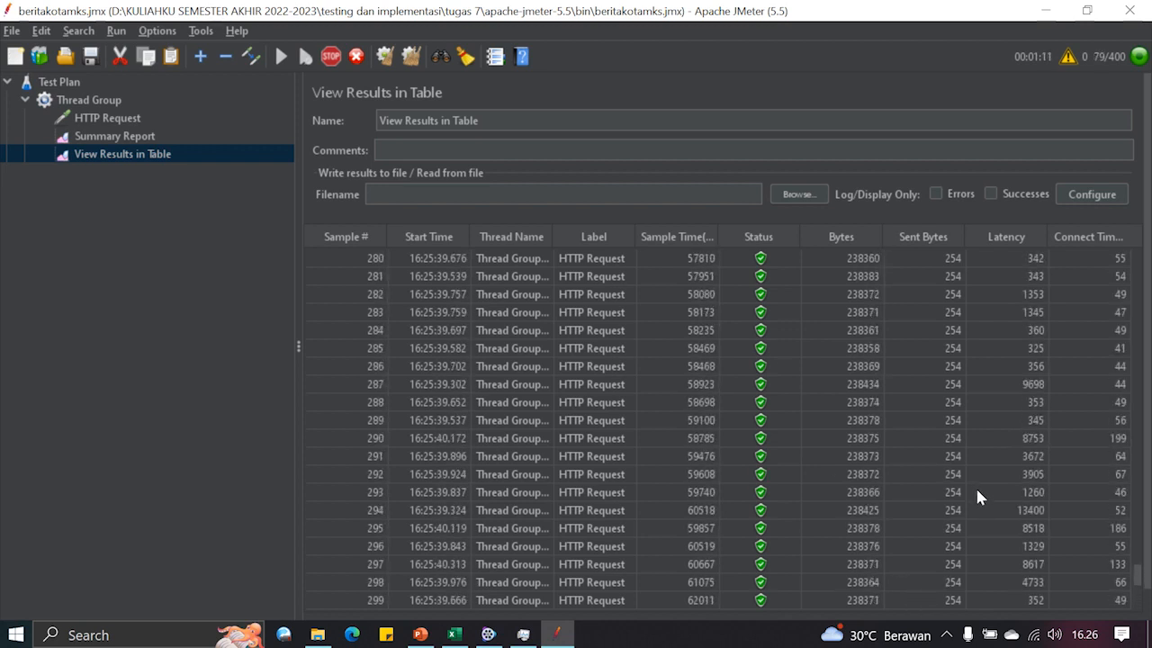
scroll(743, 536, "down", 5)
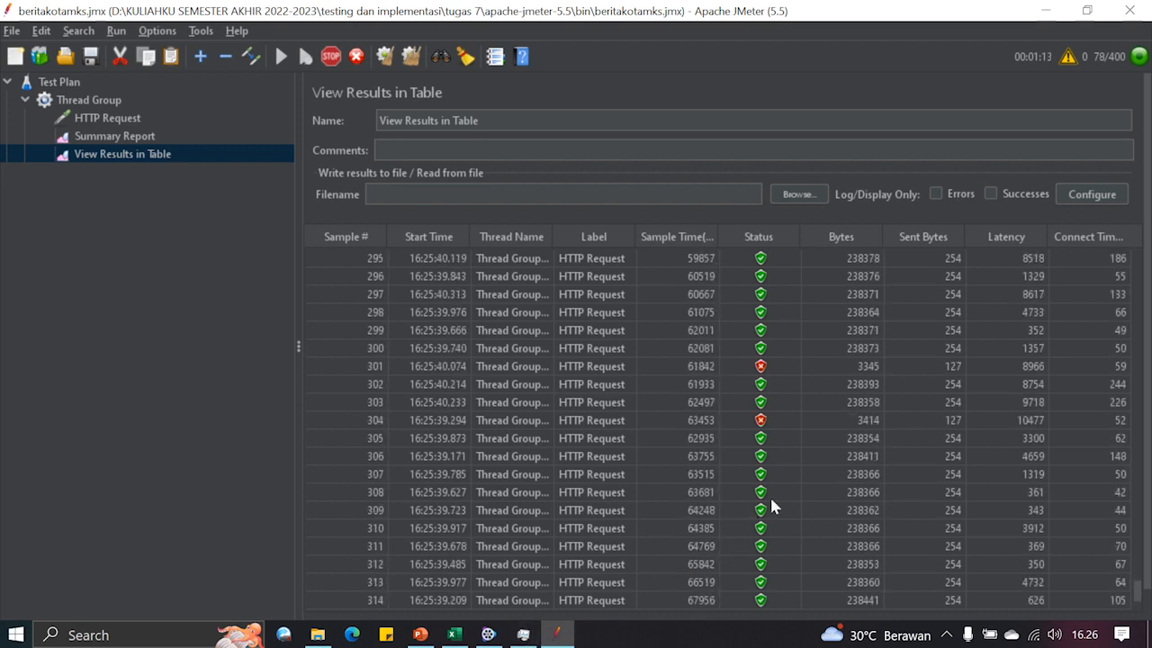
Step: Review the Error % and Throughput of the HTTP Request row in the Summary Report for the 400-user run
left_click(142, 137)
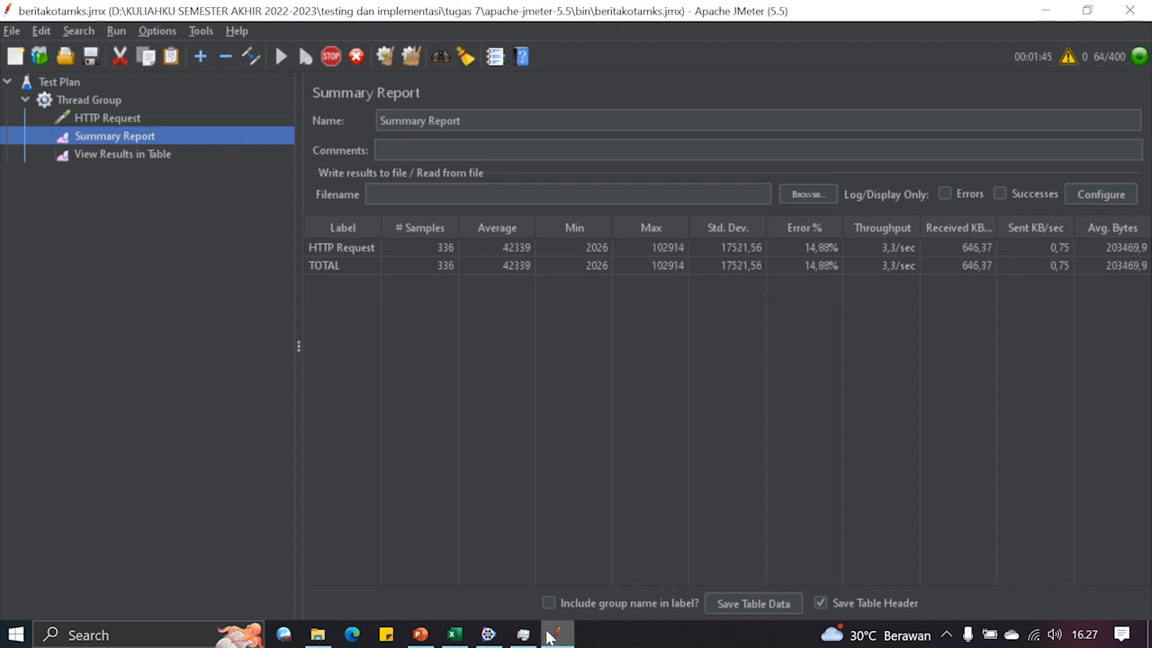
mouse_move(498, 639)
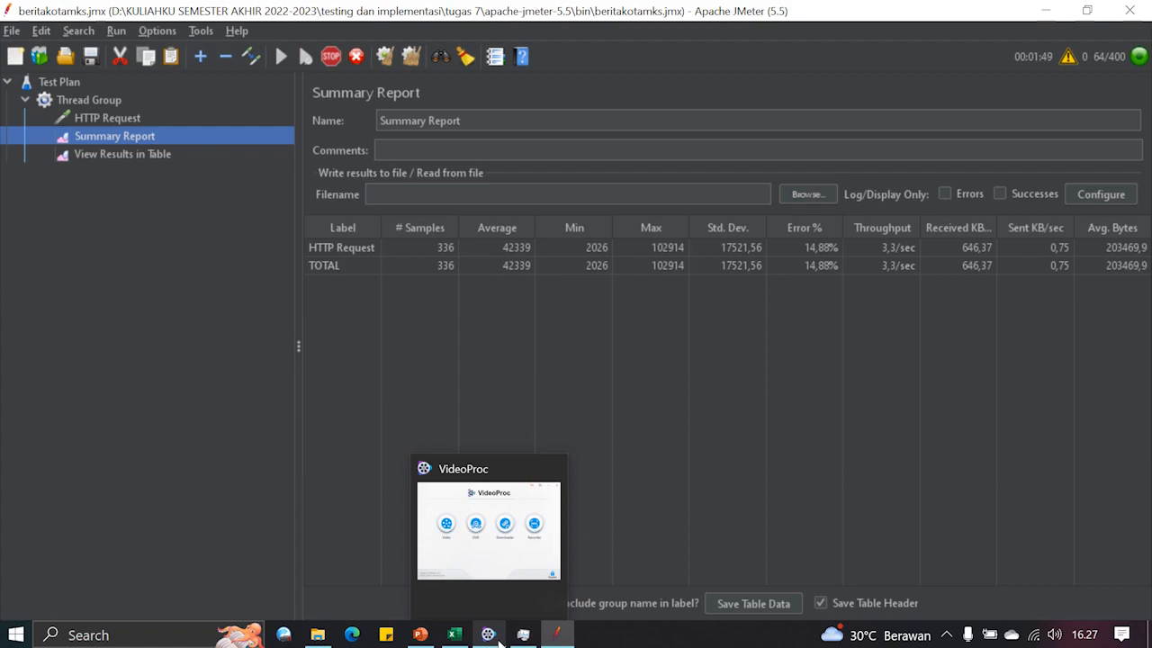
left_click(494, 637)
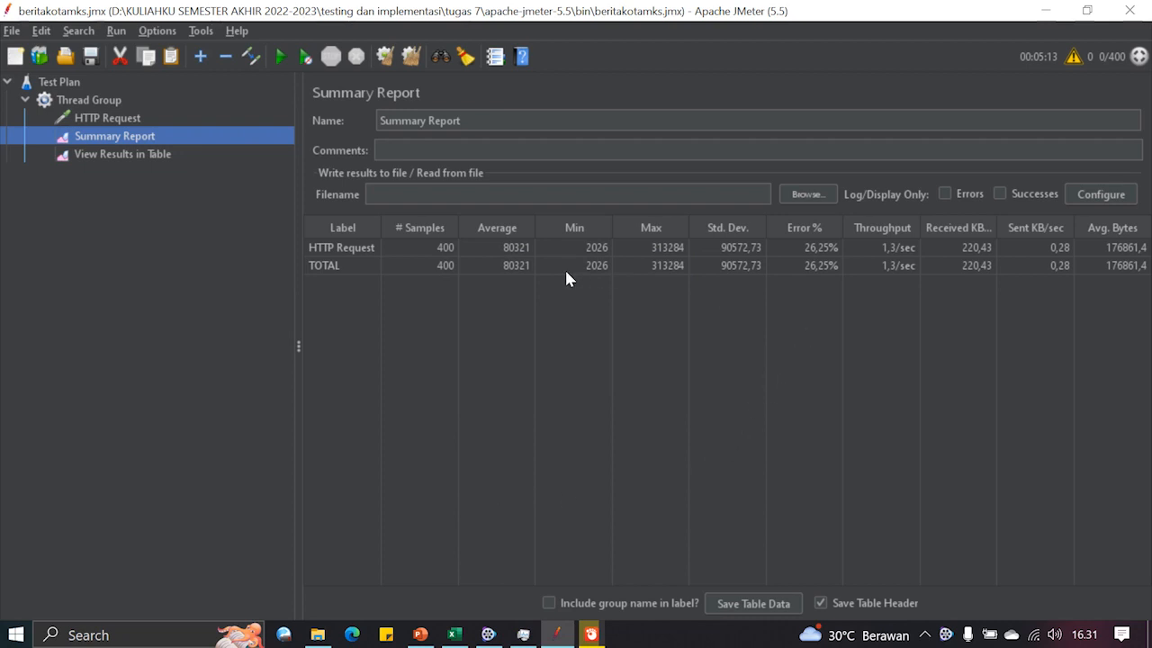
left_click(791, 250)
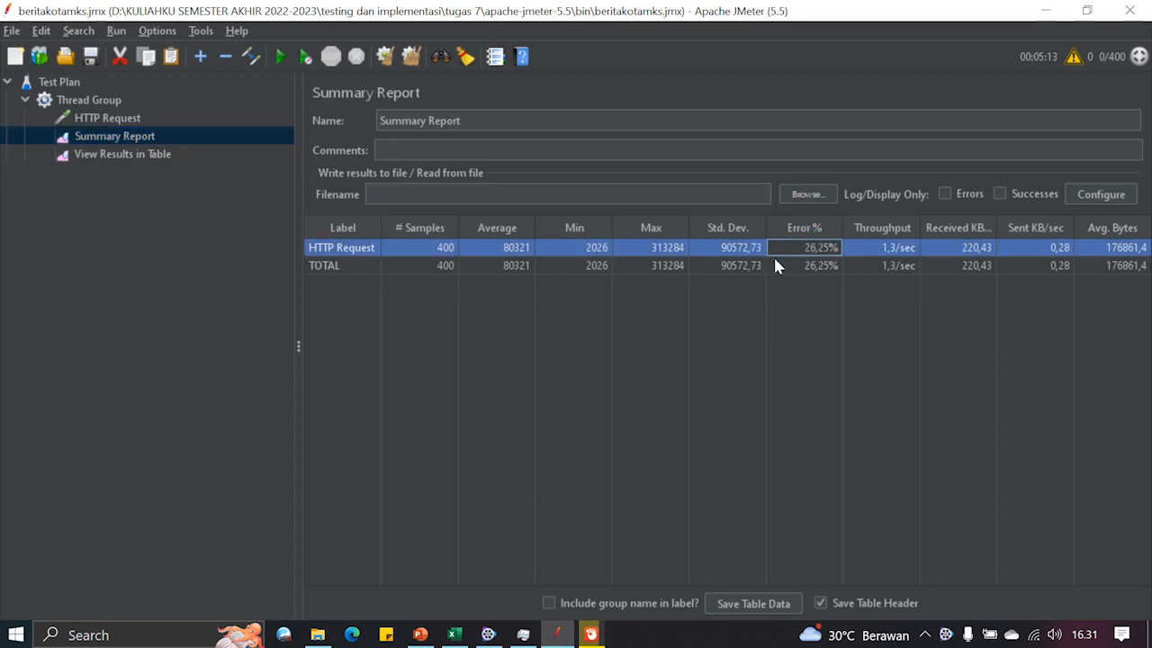
Step: Switch to Excel and record 26,25 as the Test 3 %Error of run 10 in cell K16
left_click(454, 634)
left_click(520, 418)
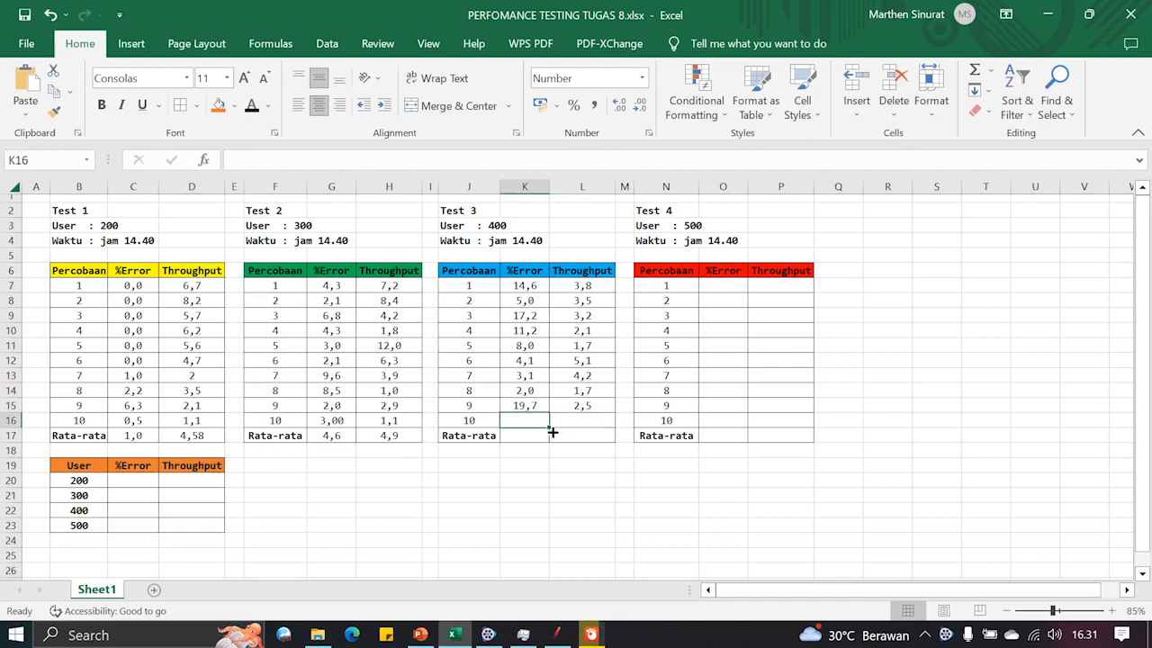
key("alt+Tab")
key("alt+Tab")
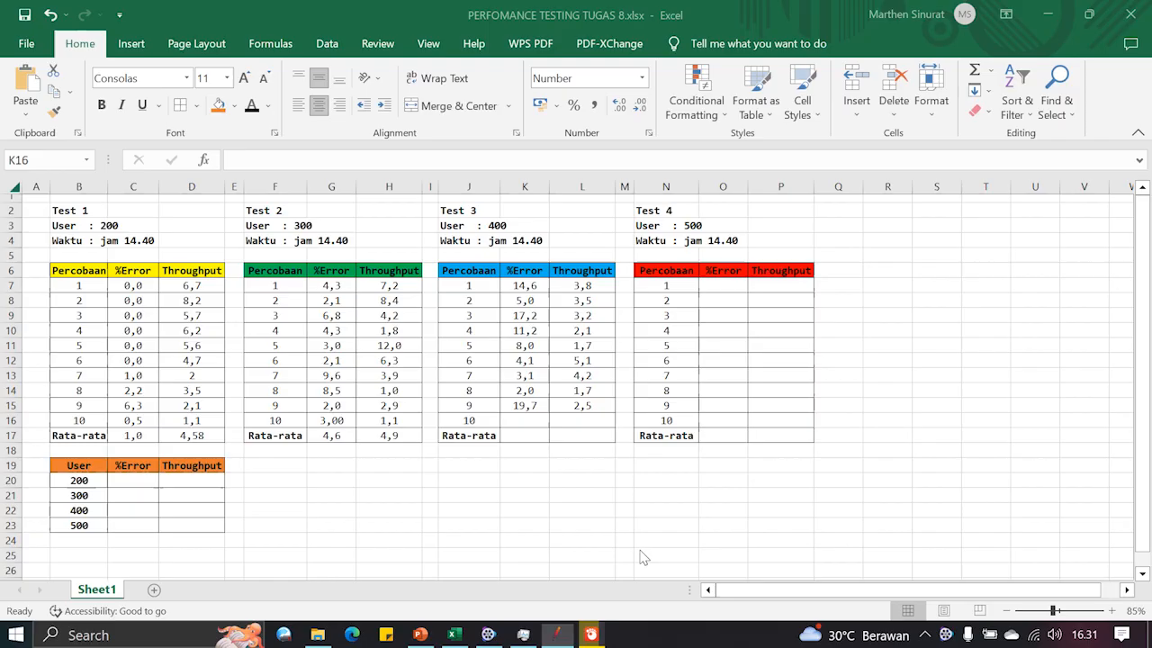
type("26")
key("alt+Tab")
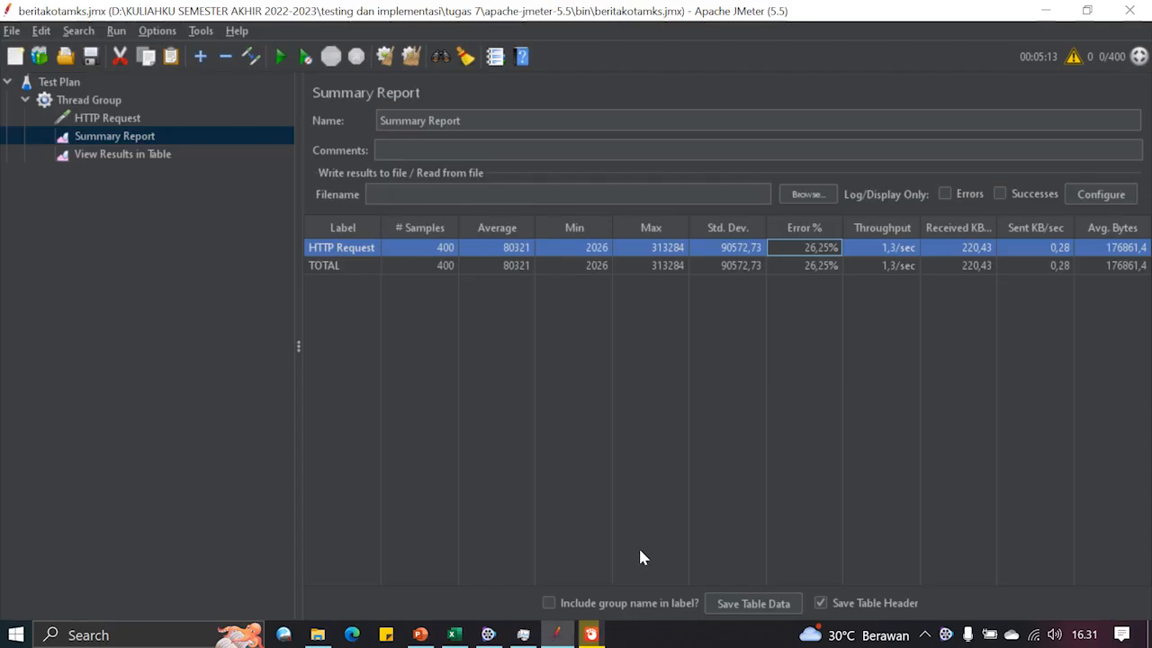
key("alt+Tab")
type(",25")
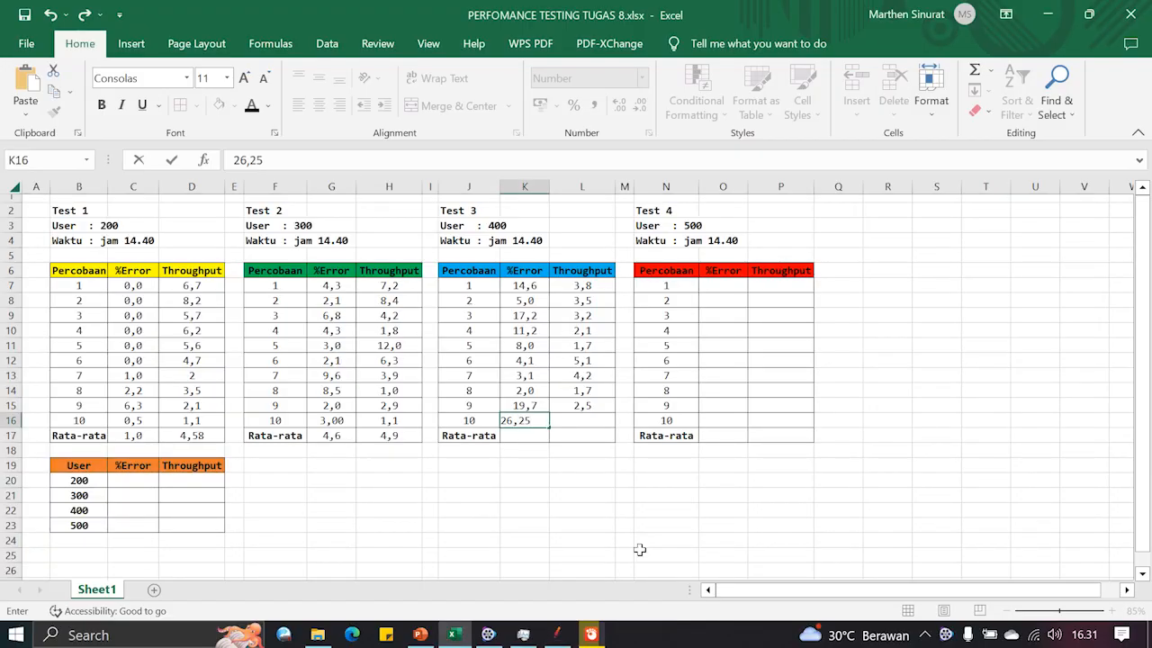
key("Tab")
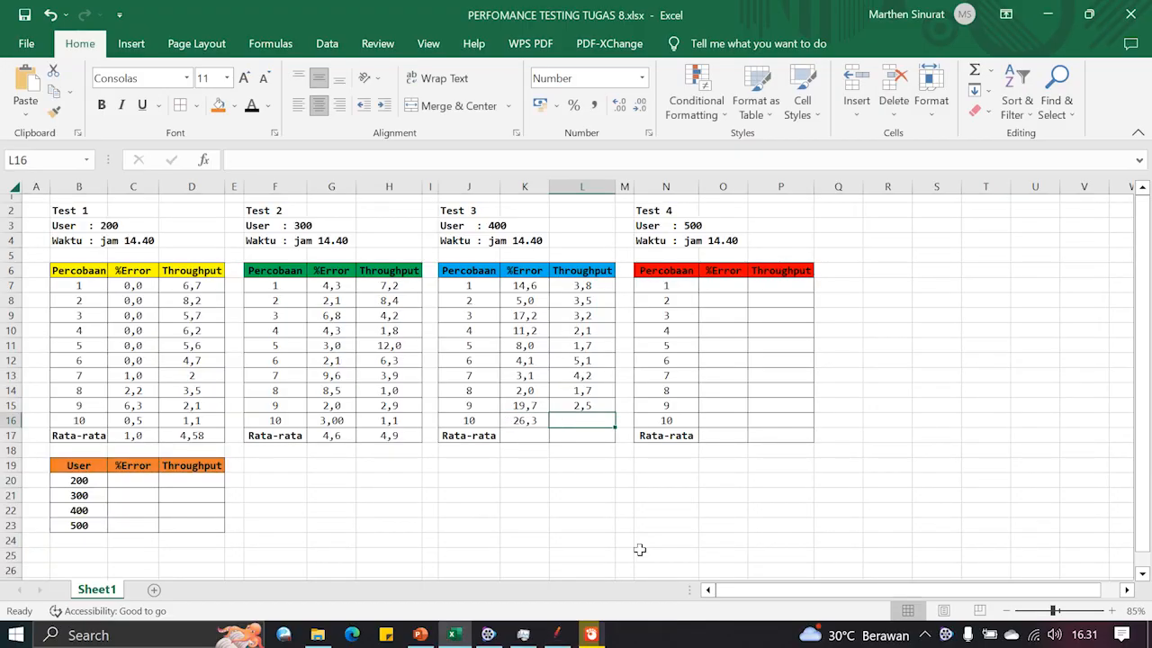
Step: Apply the standard Number format to the Test 3 %Error value of run 10 in cell K16
left_click(529, 419)
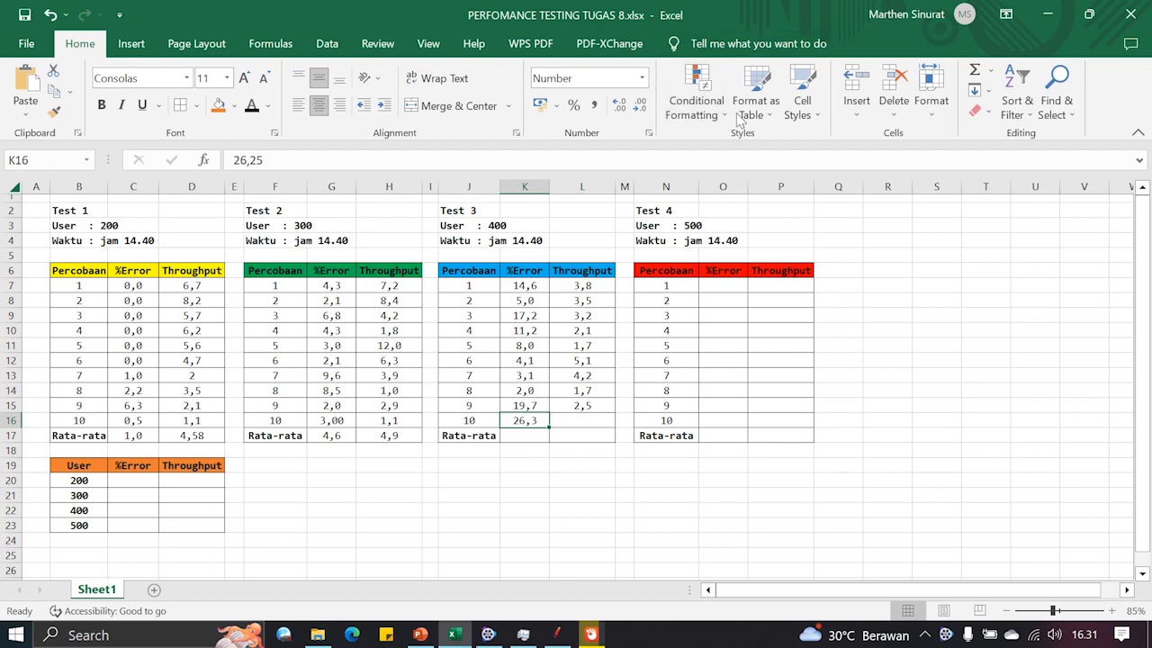
left_click(643, 79)
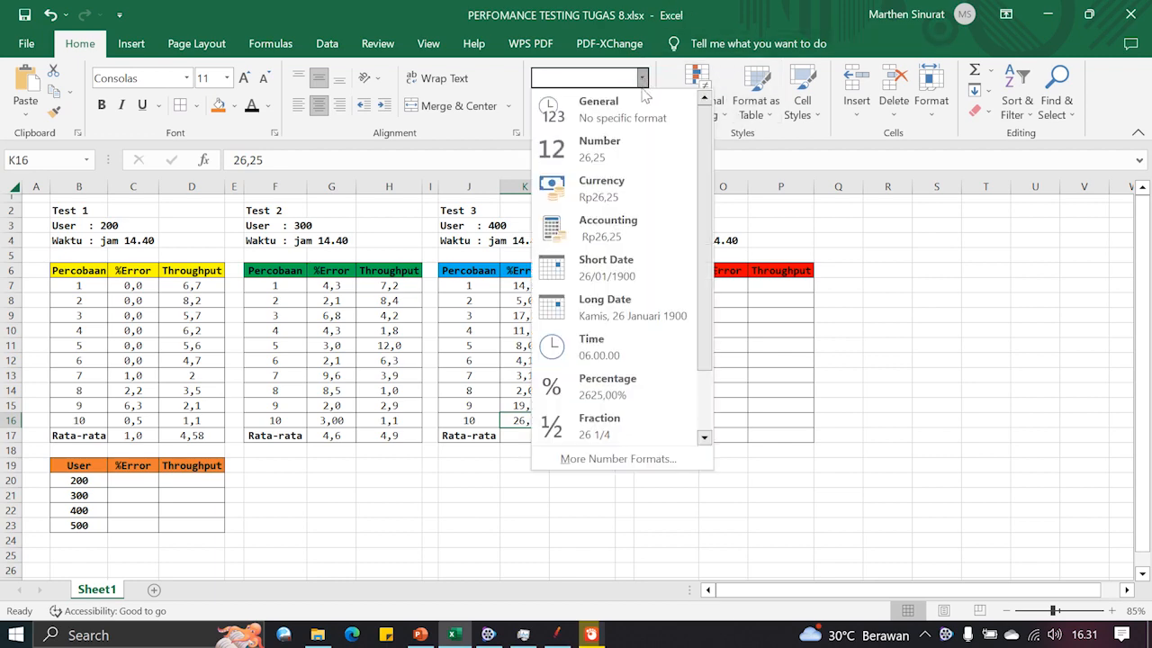
left_click(630, 151)
Step: Check the JMeter result again and record 1,3 as the Test 3 Throughput of run 10 in cell L16
left_click(606, 419)
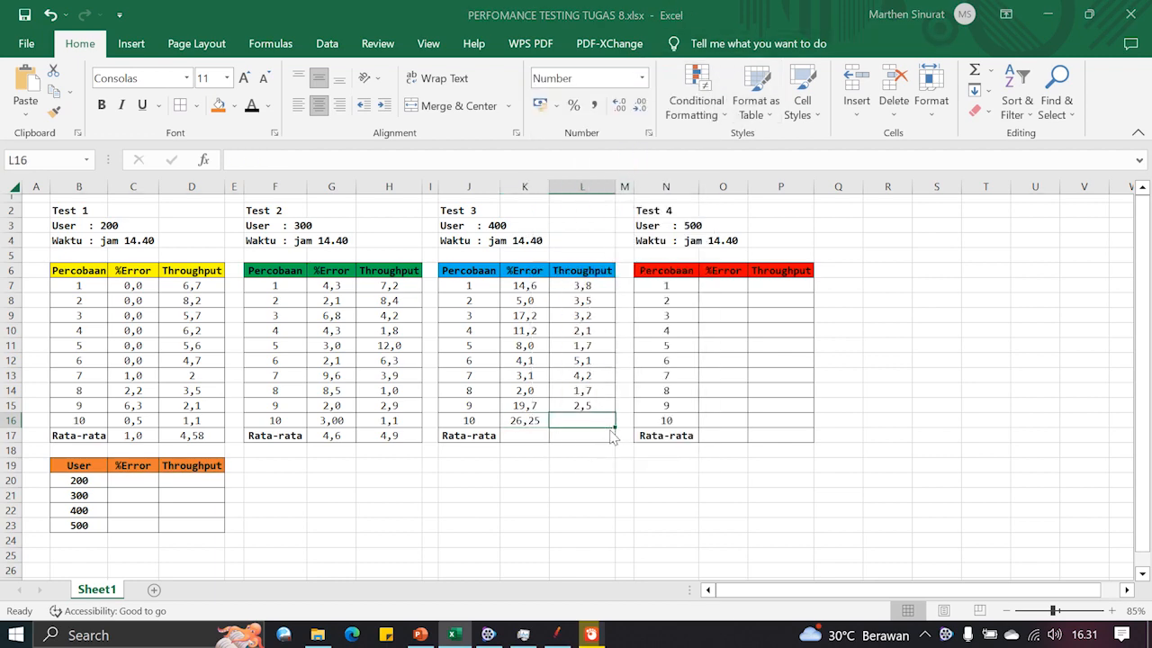
key("alt+Tab")
key("alt+Tab")
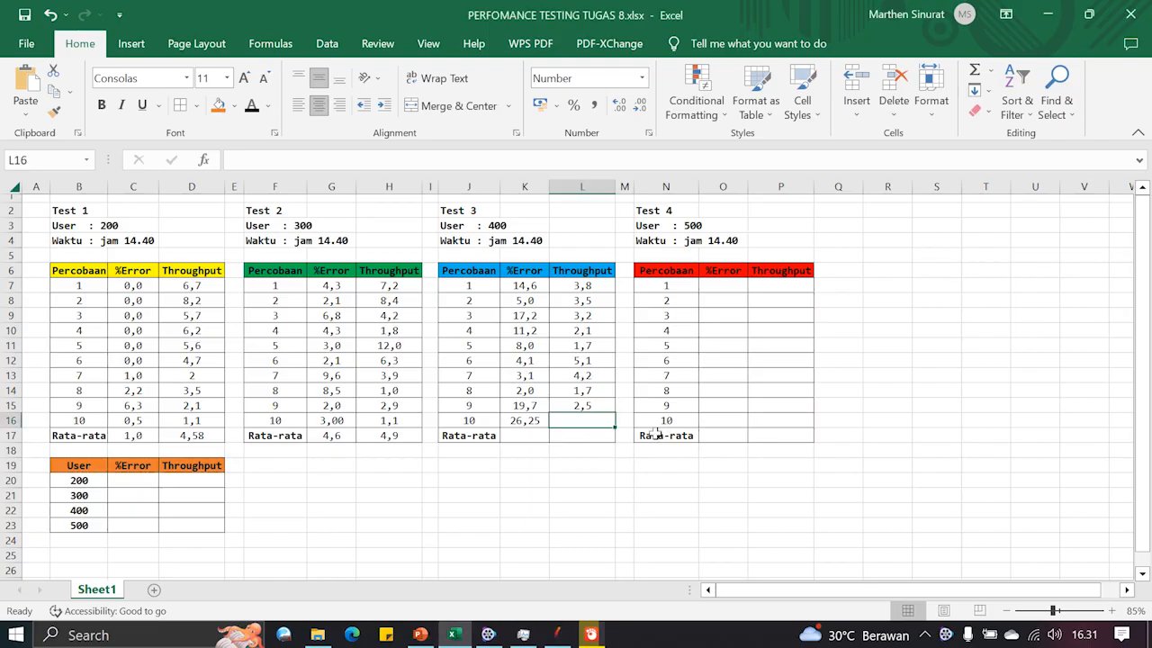
type("1,3")
key("Return")
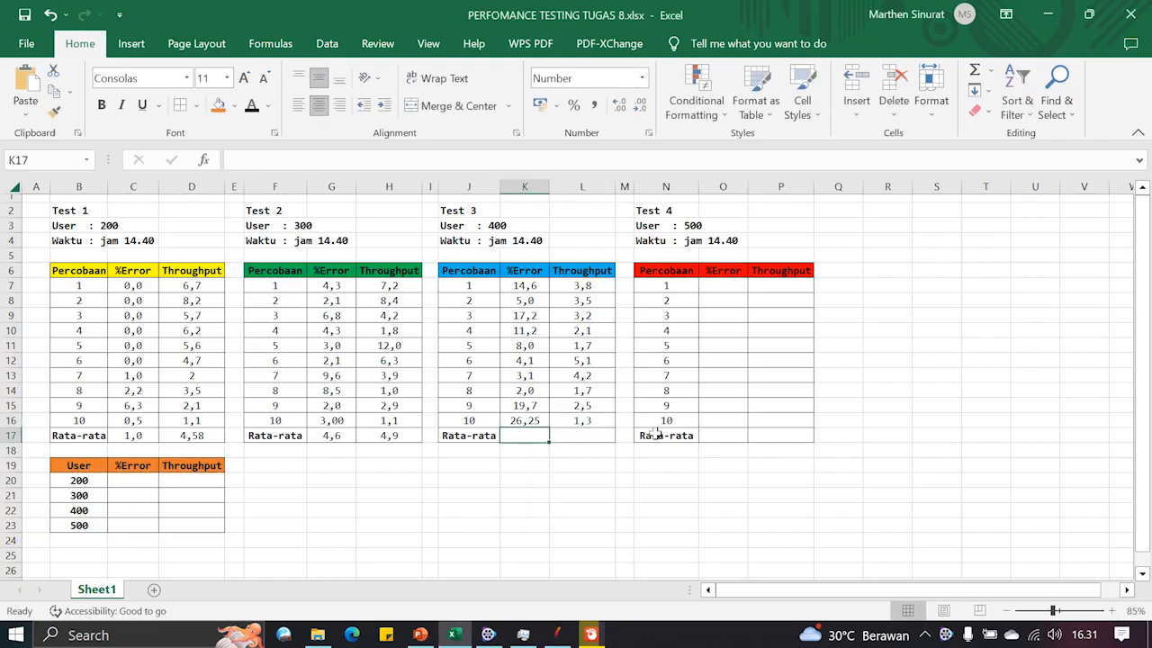
Step: Calculate the Test 3 %Error average in the Rata-rata row with =AVERAGE(K7:K16)
type("=")
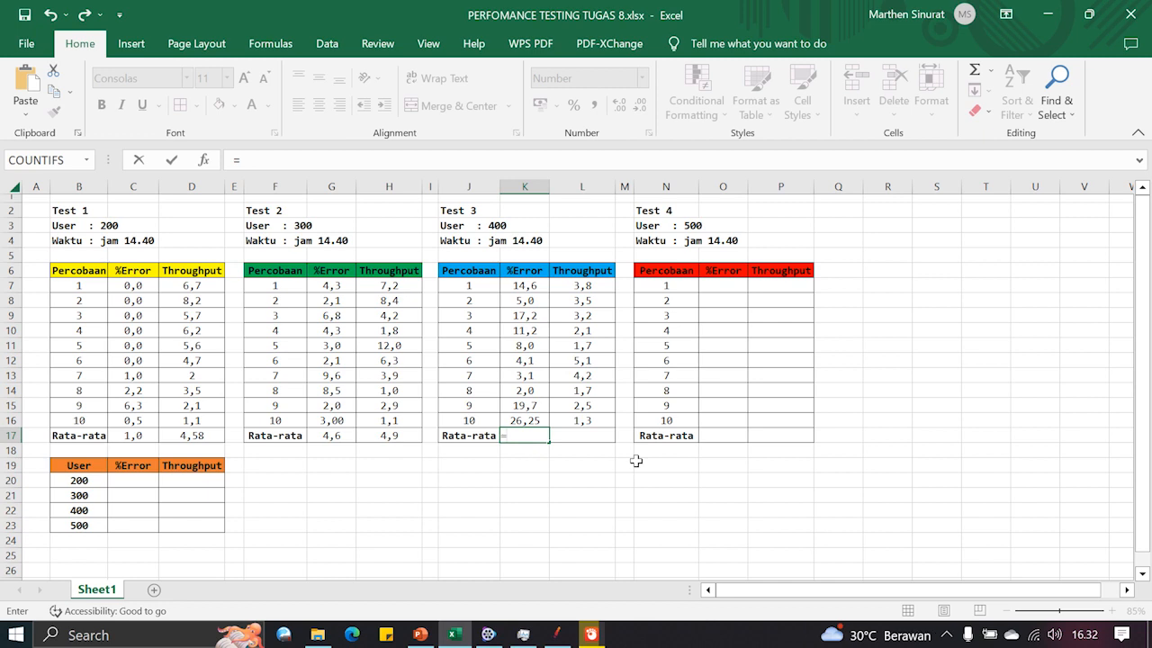
type("AVA")
key("BackSpace")
type("E")
double_click(548, 467)
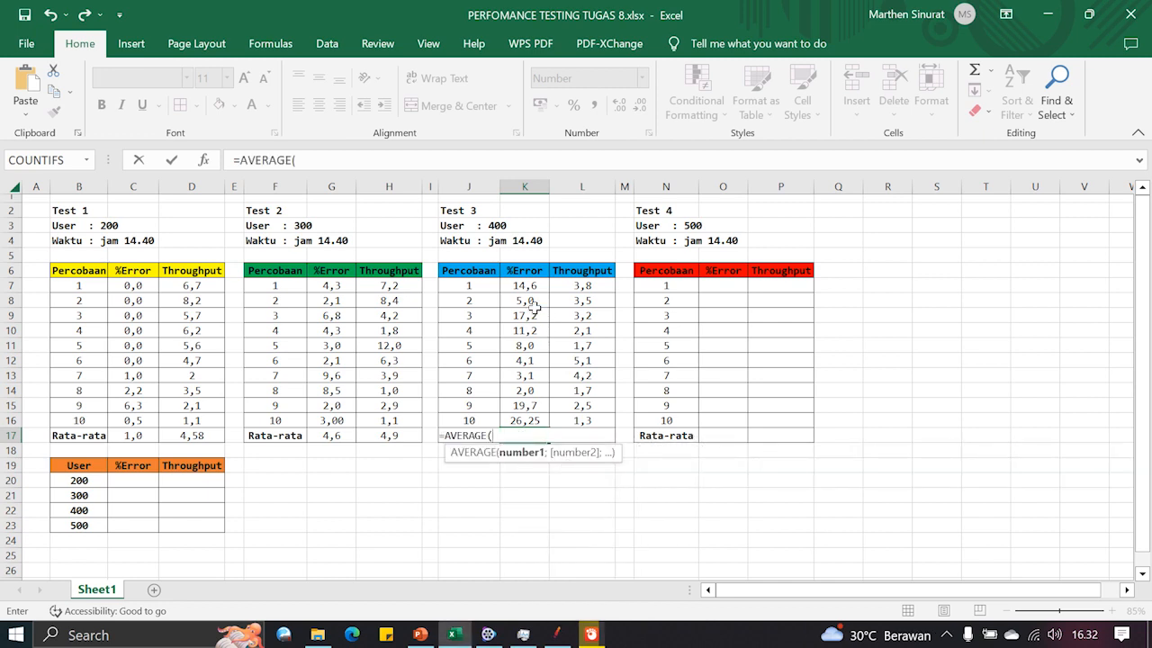
left_click_drag(524, 285, 531, 420)
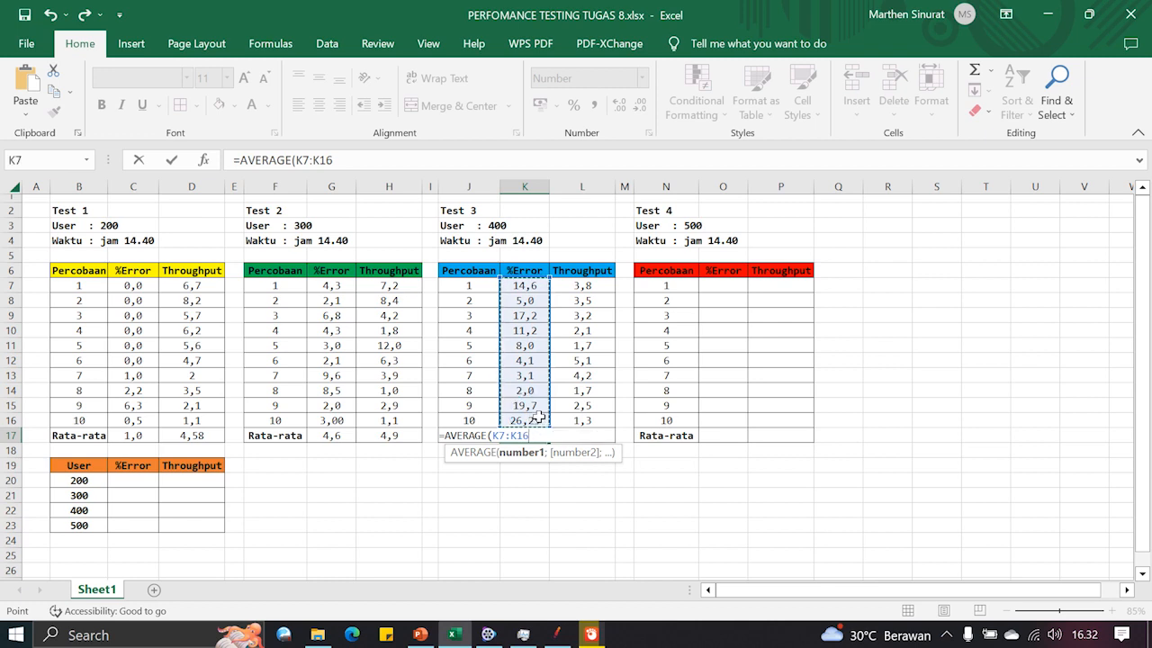
key("Return")
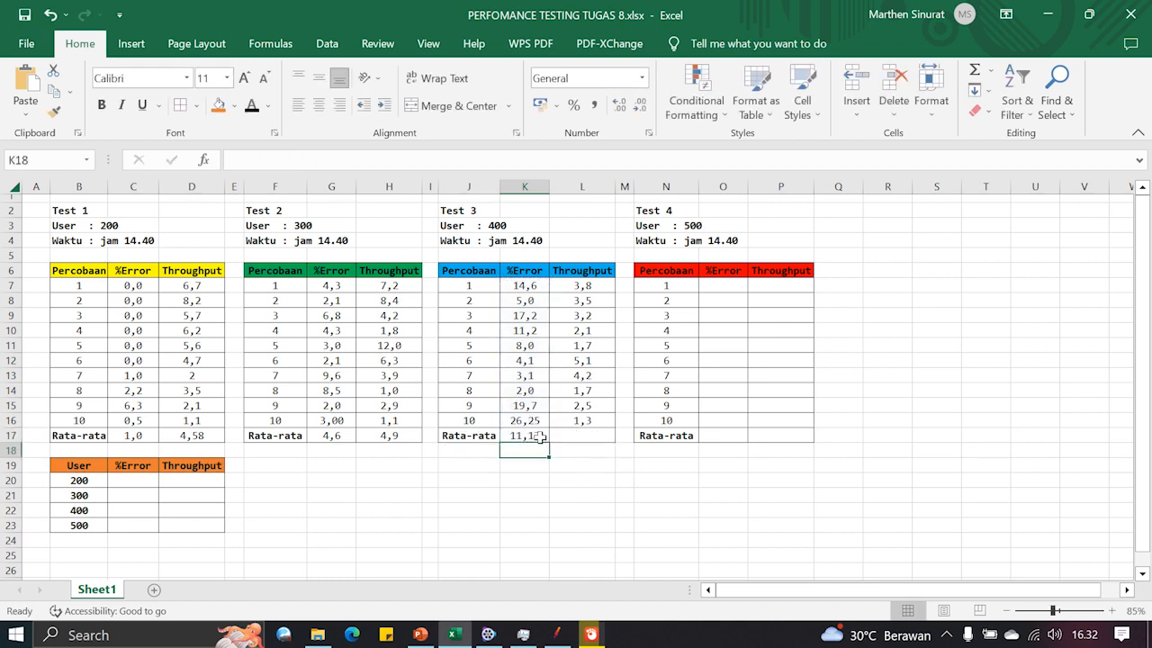
left_click(538, 436)
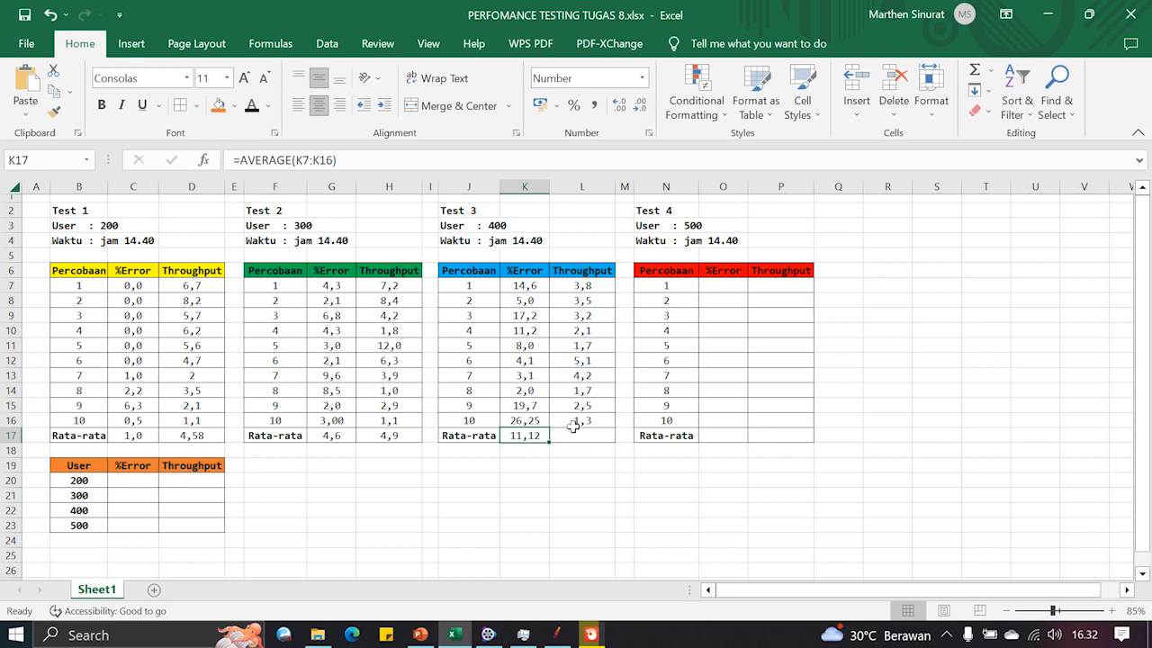
Step: Calculate the Test 3 Throughput average in the Rata-rata row with the AVERAGE function over L7:L16
left_click(573, 434)
type("=")
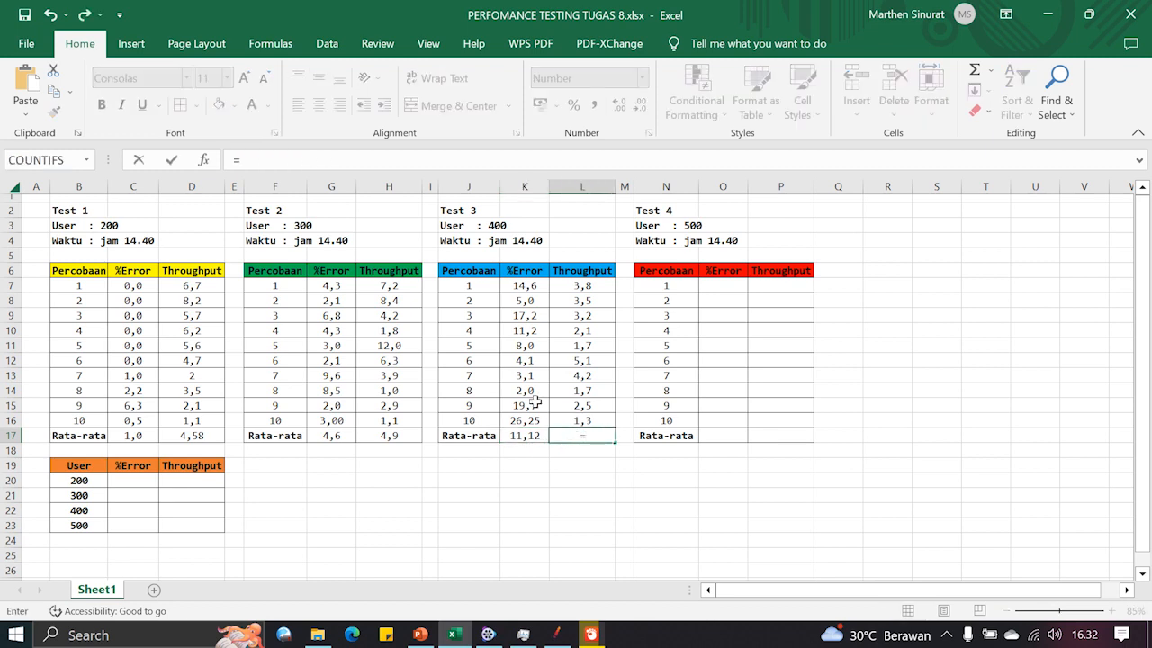
type("AVE")
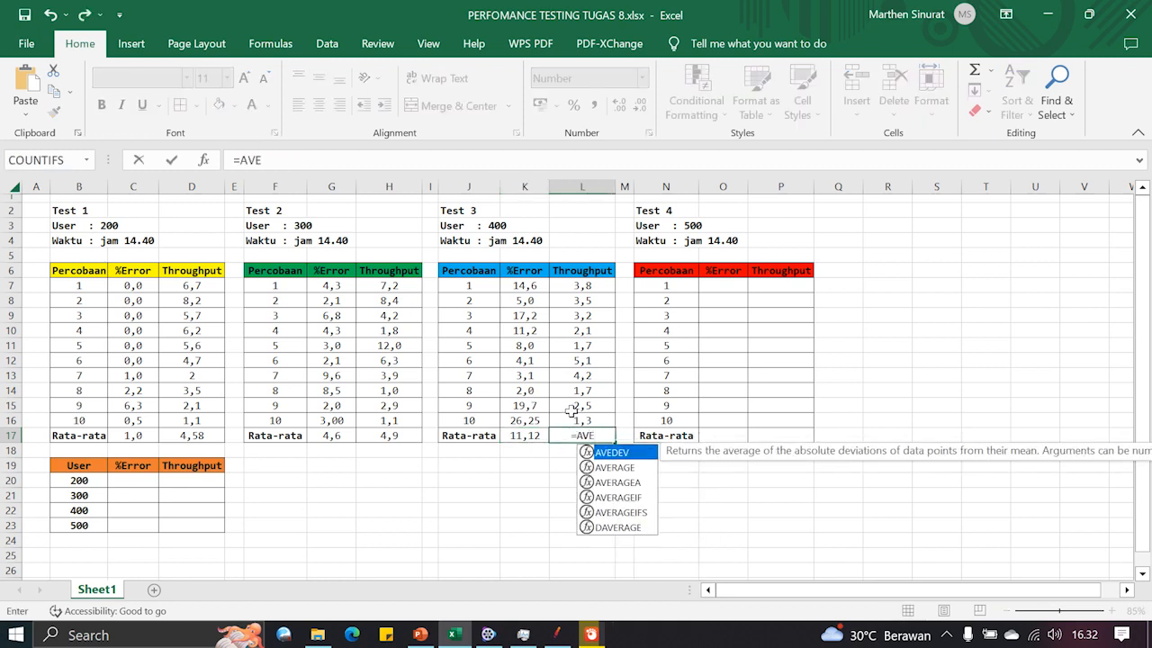
double_click(615, 467)
left_click_drag(582, 286, 587, 420)
key("Return")
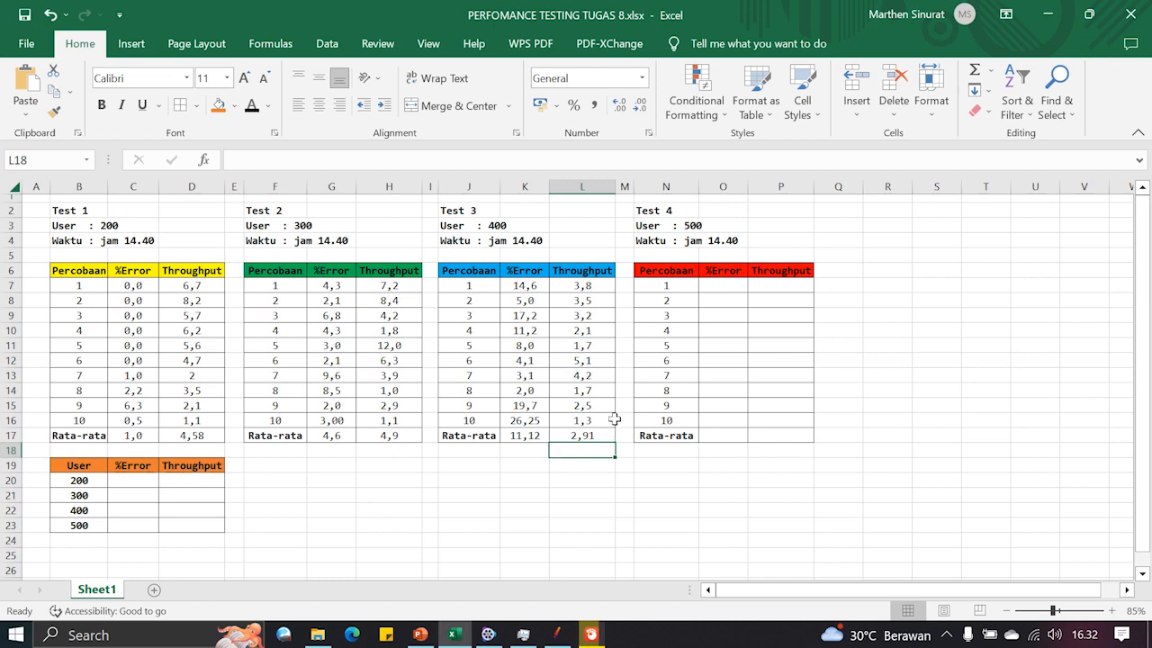
Step: Switch to JMeter, clear all earlier results, and start the test with the Thread Group's number of threads set to 500
left_click(562, 636)
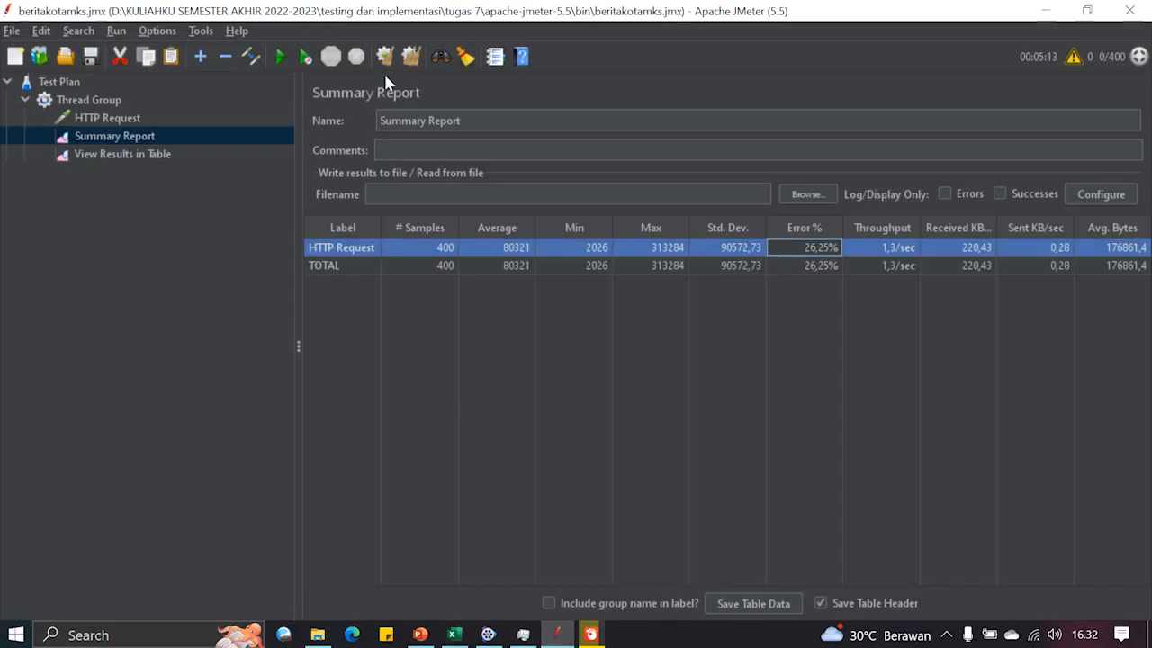
left_click(418, 56)
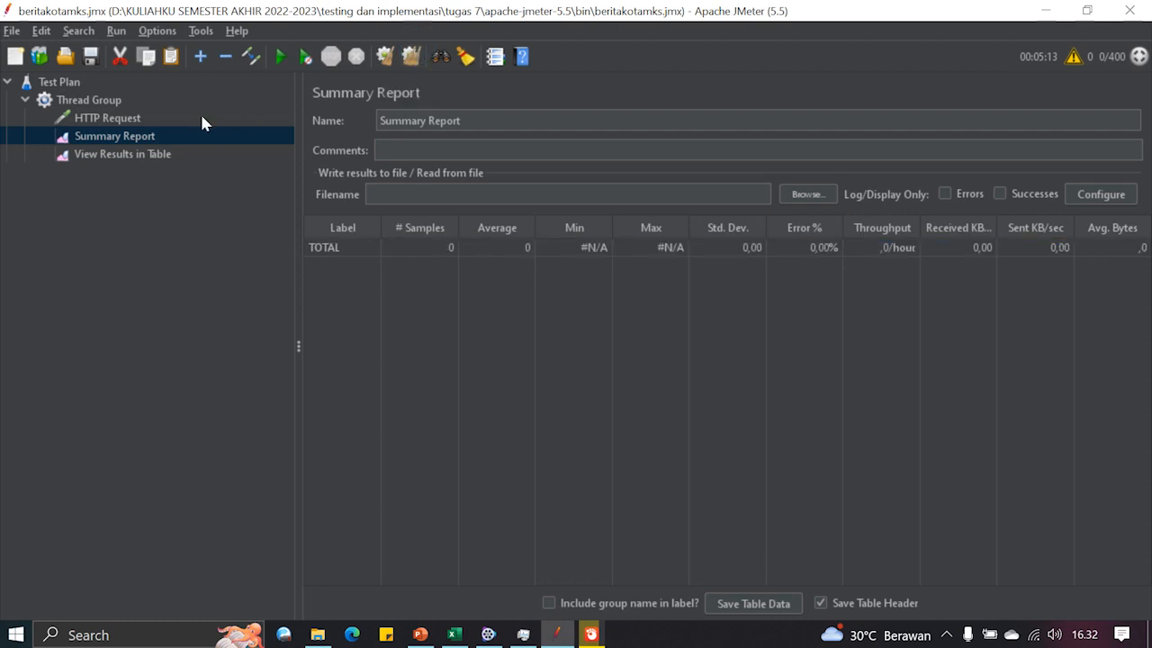
left_click(115, 123)
left_click(115, 99)
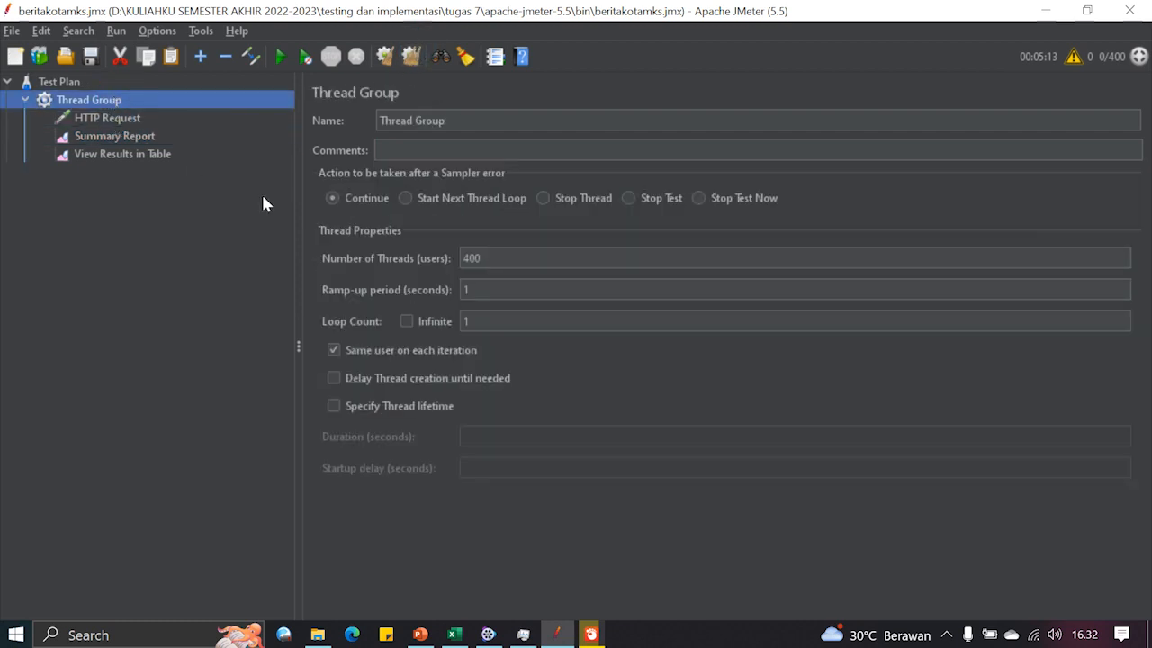
key("Tab")
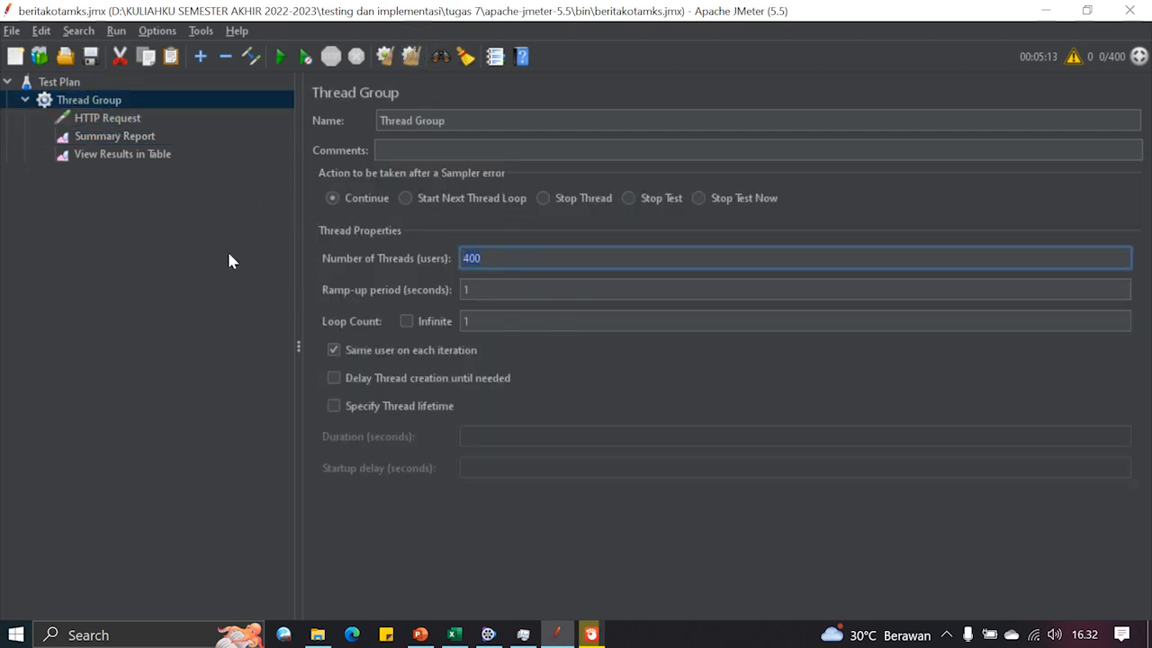
type("500")
left_click(280, 57)
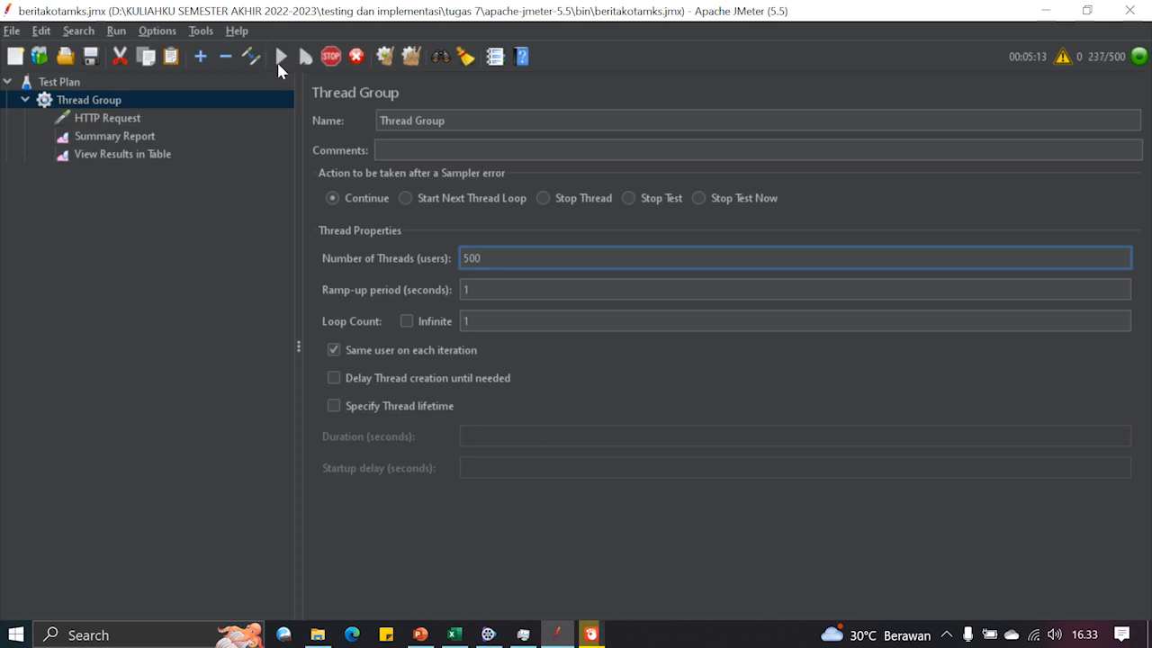
Step: Examine the sample statuses in View Results in Table and the error rate and throughput in the Summary Report during the 500-user run
left_click(142, 153)
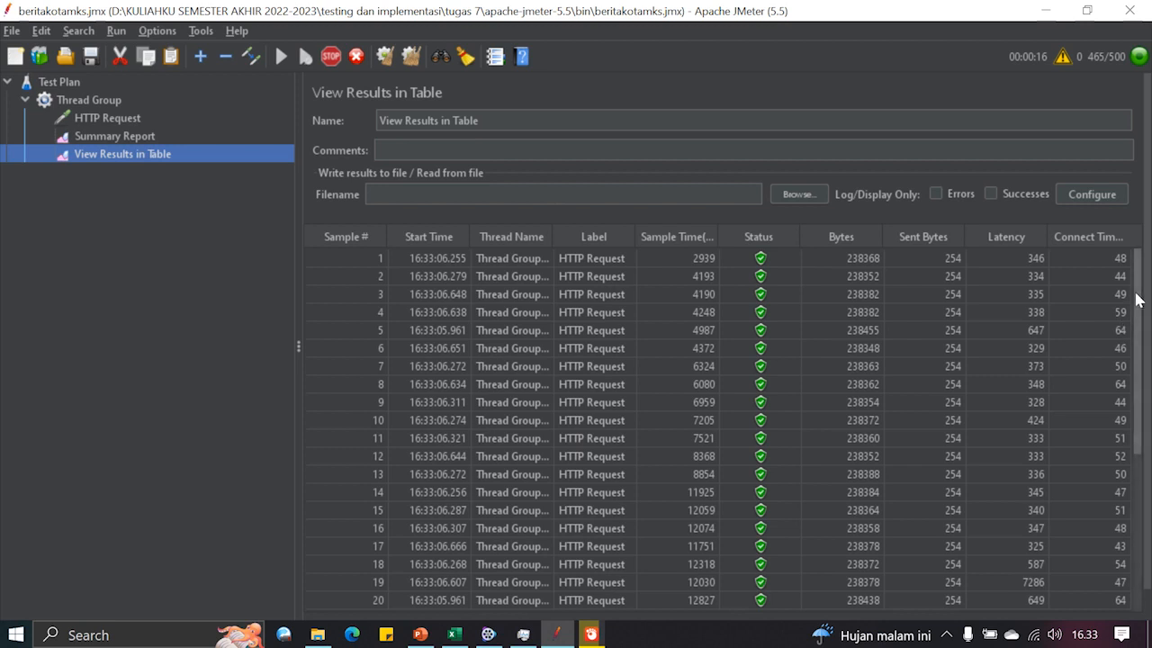
left_click_drag(1136, 300, 1112, 463)
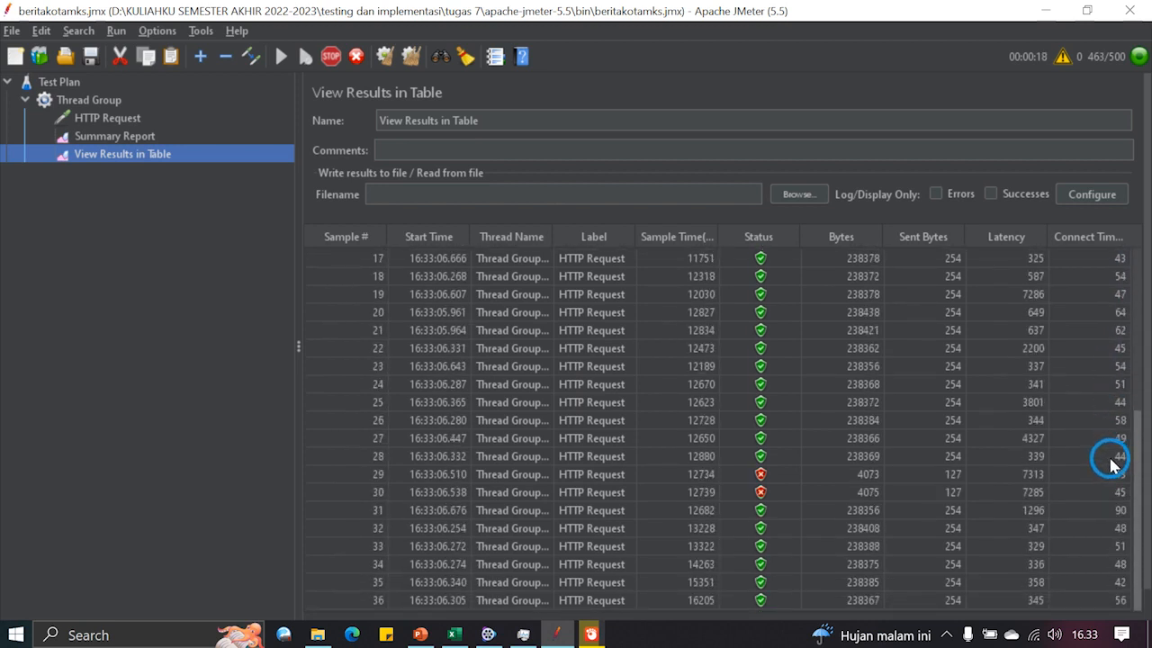
left_click(153, 137)
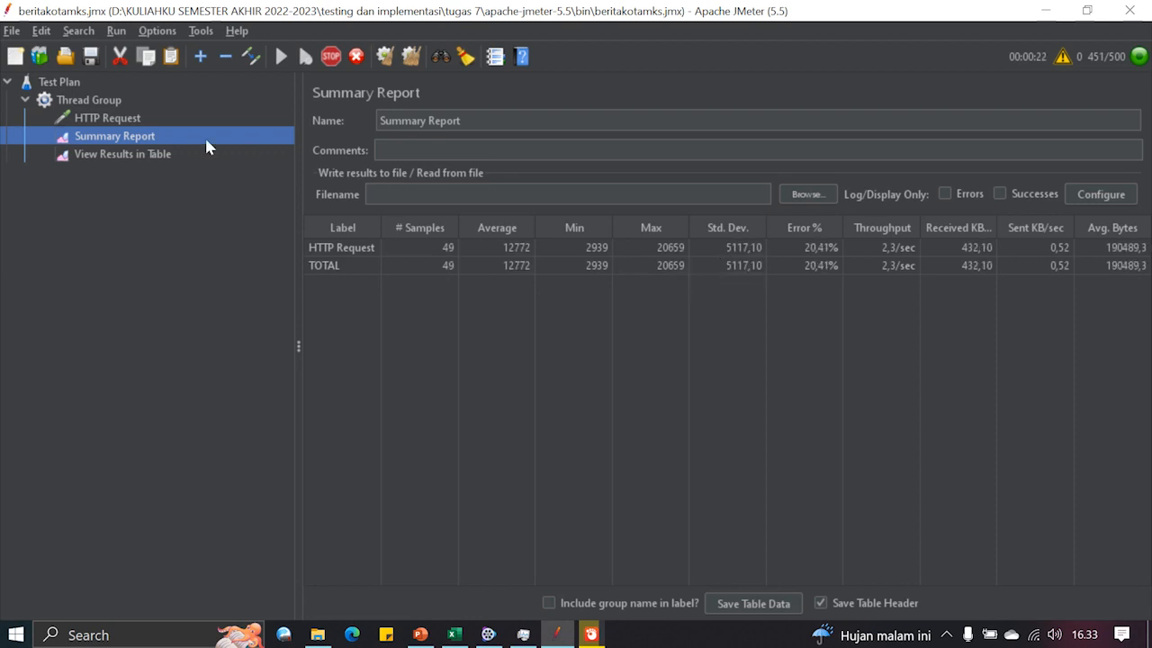
left_click(118, 154)
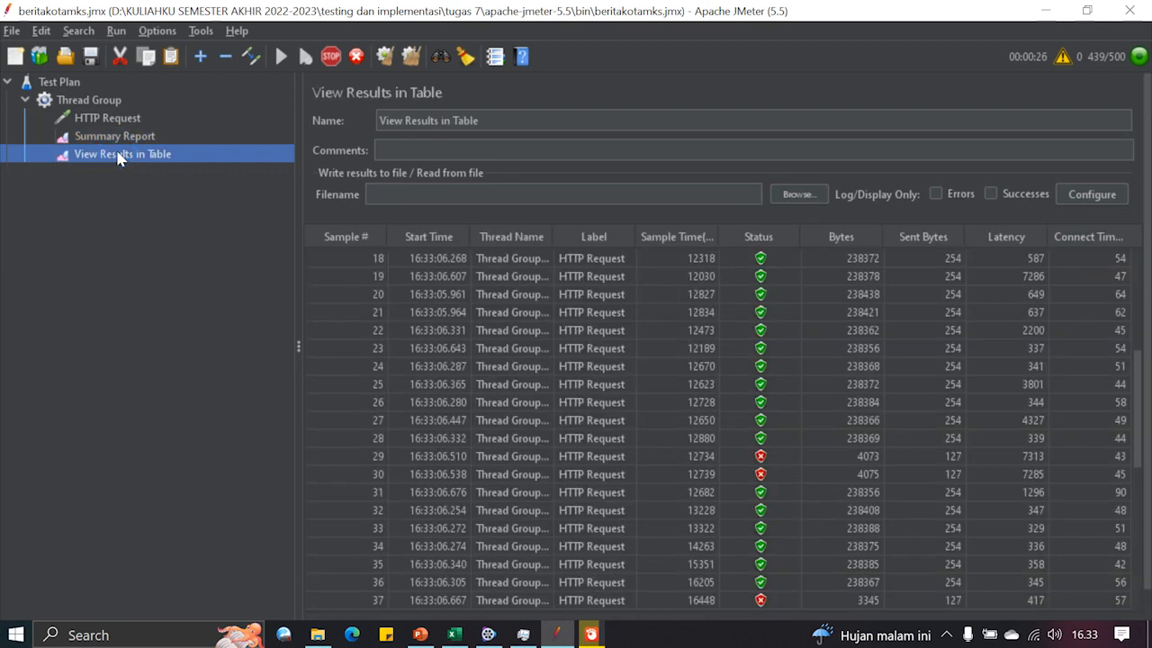
left_click_drag(1137, 378, 1130, 511)
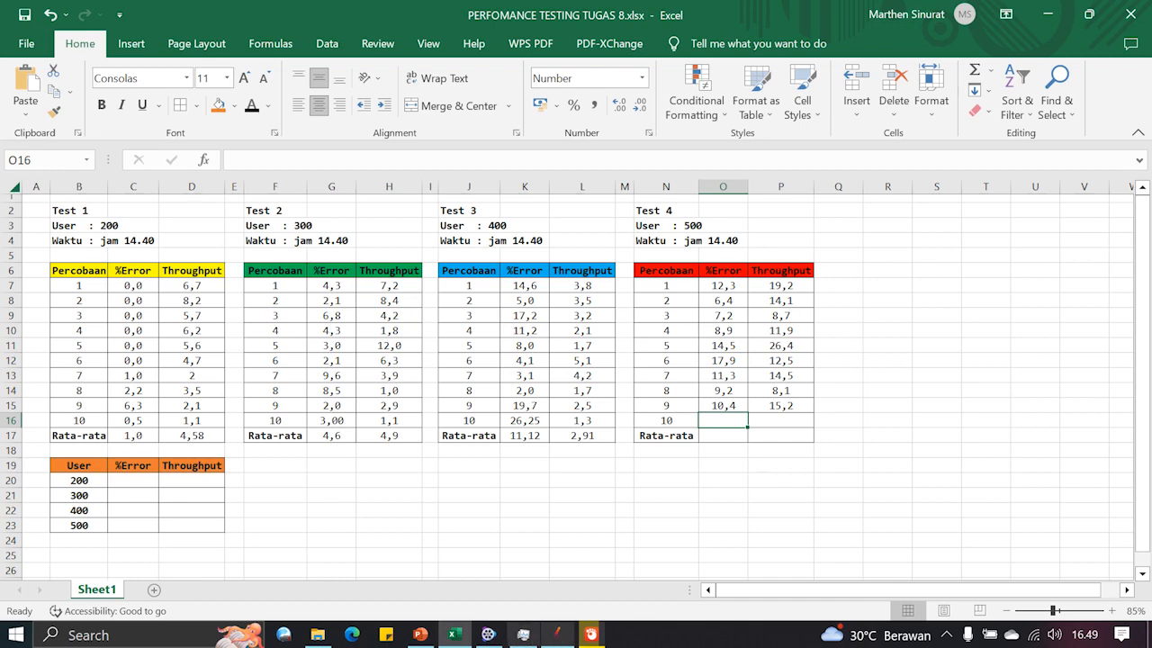
Step: Check the Summary Report's error rate in JMeter and record 13,0 as the Test 4 %Error of run 10 in cell O16
left_click(565, 629)
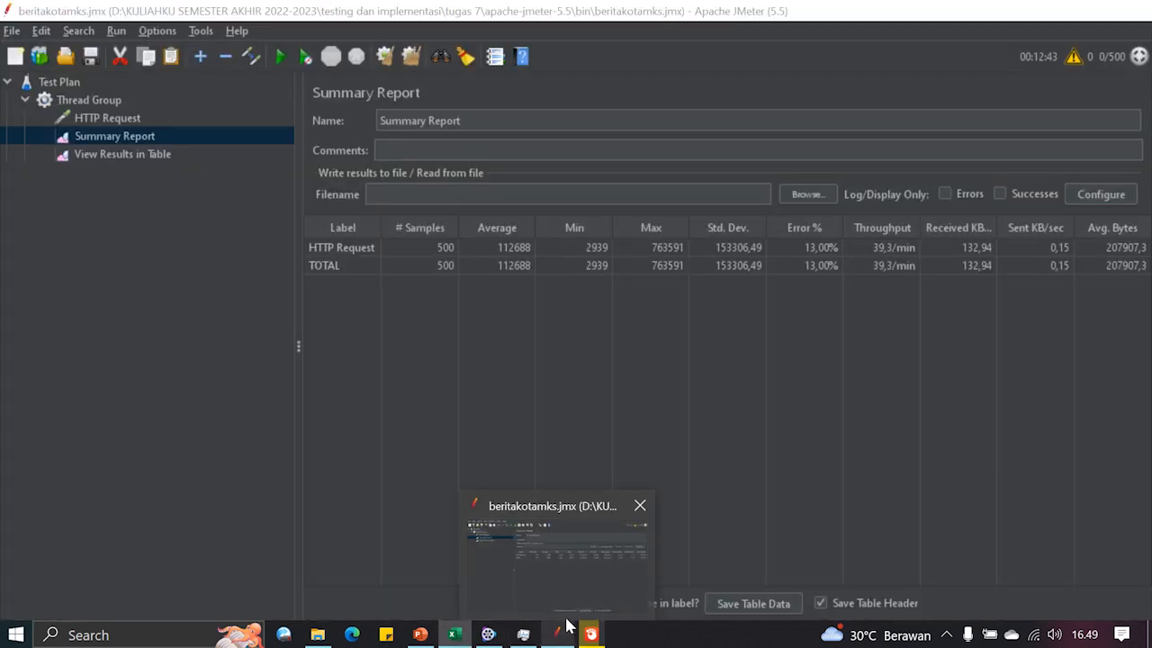
left_click(591, 569)
left_click(787, 248)
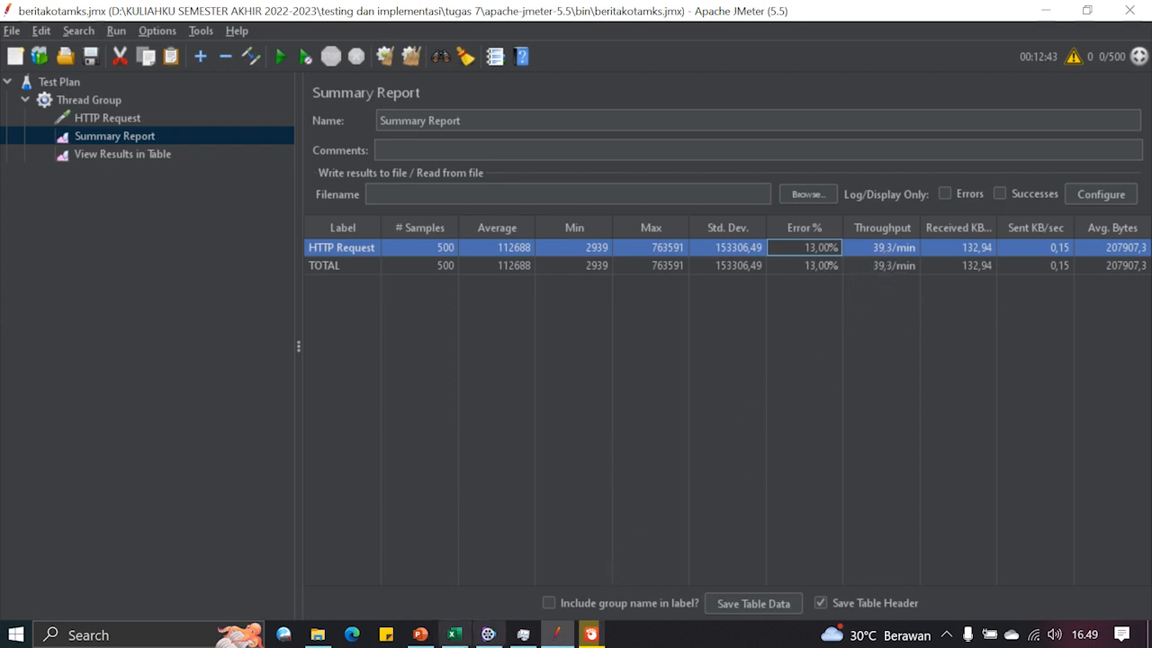
left_click(457, 636)
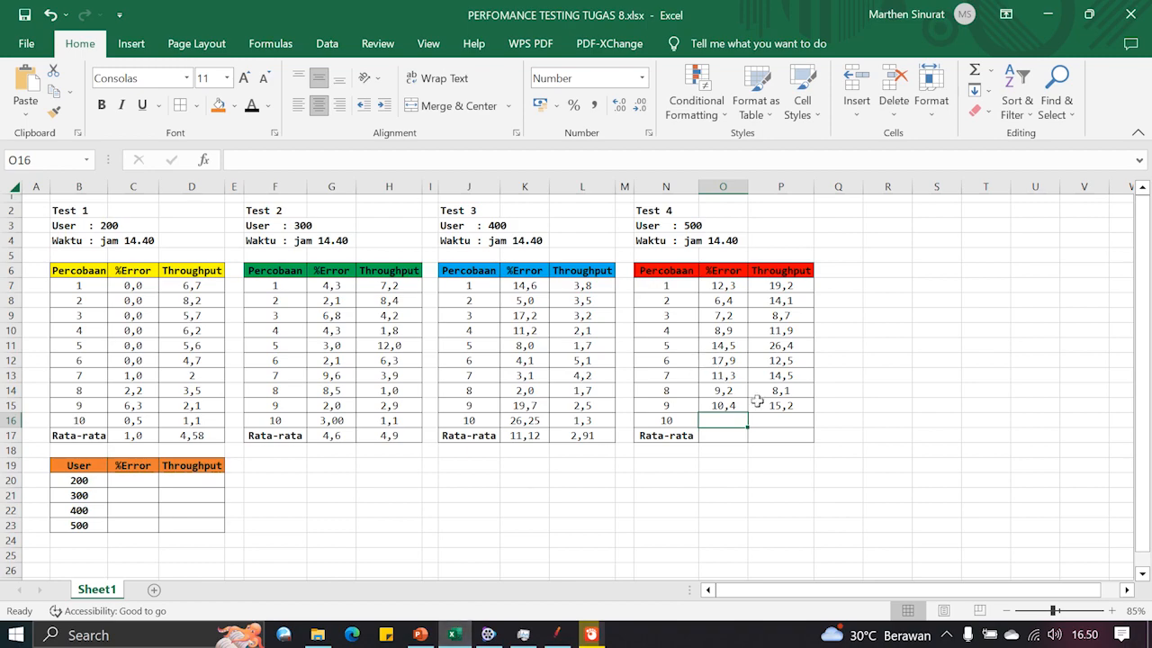
key("alt+Tab")
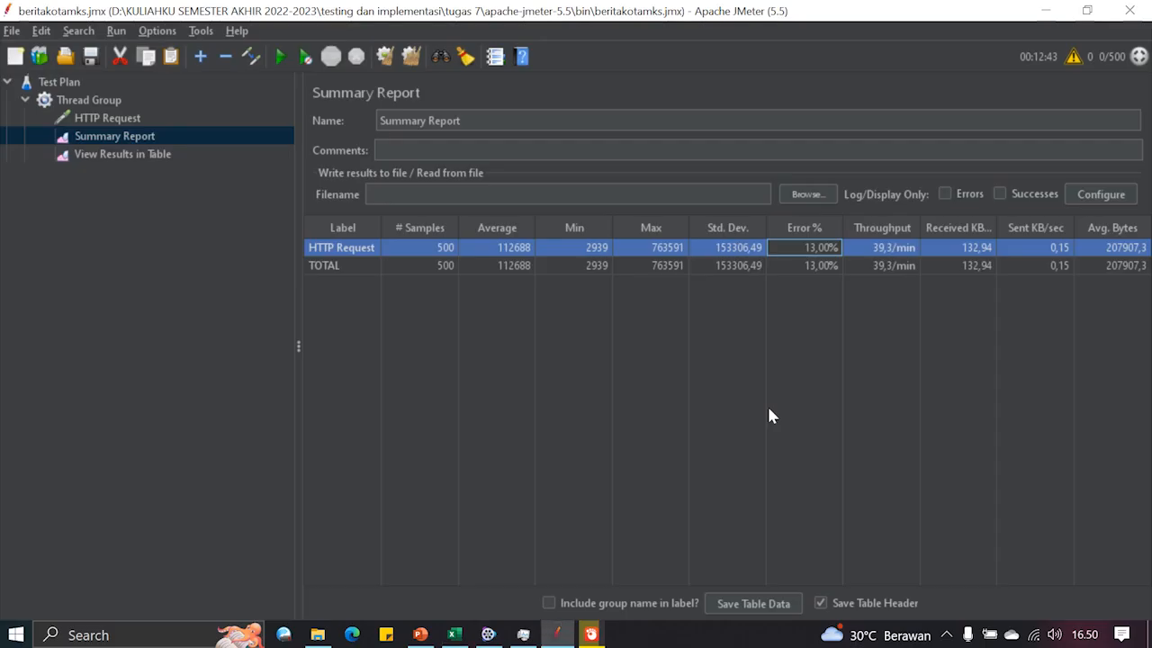
key("alt+Tab")
type("13")
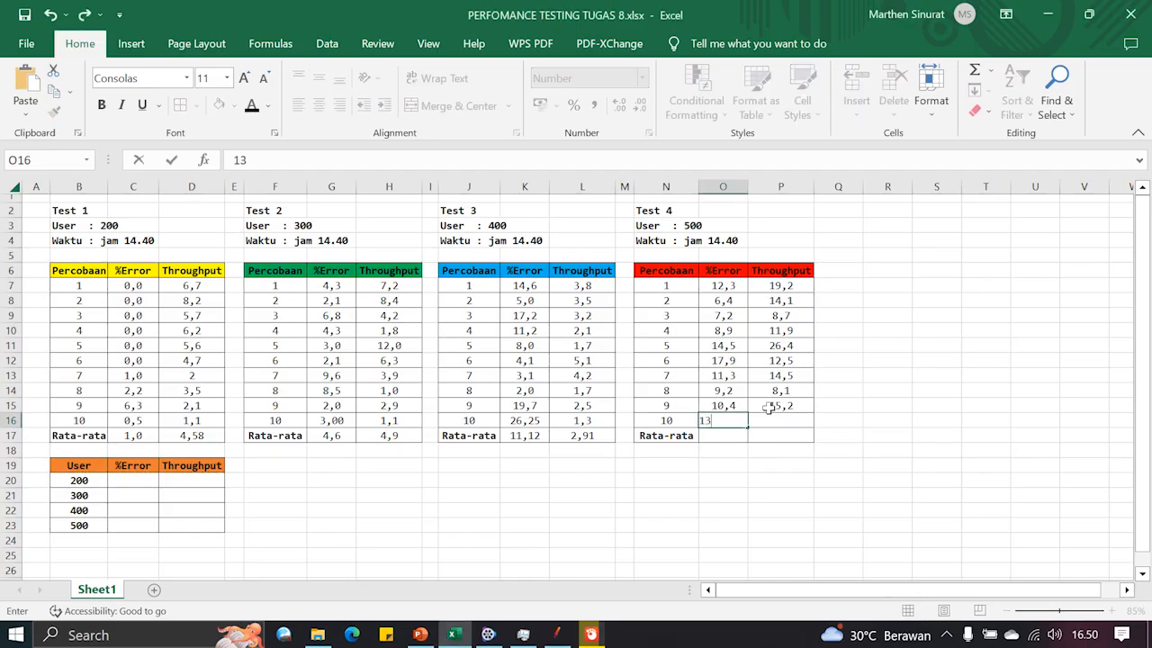
type(",0")
key("Tab")
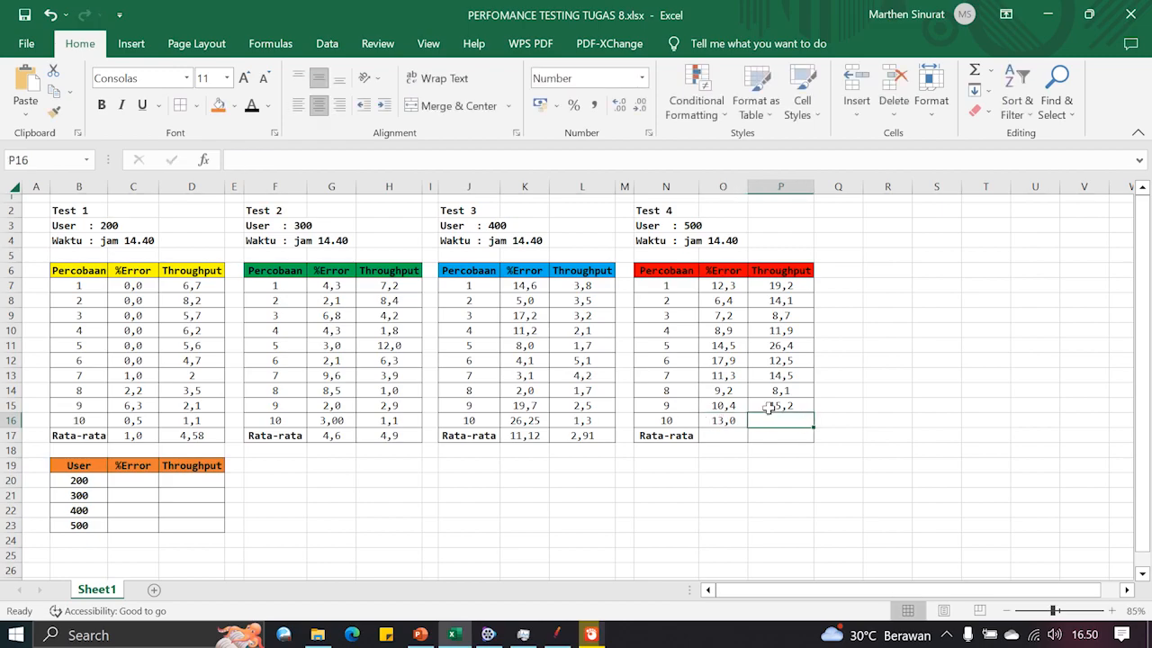
Step: Check the JMeter throughput again and record 39,3 as the Test 4 Throughput of run 10 in cell P16
key("alt+Tab")
key("alt+Tab")
type("3")
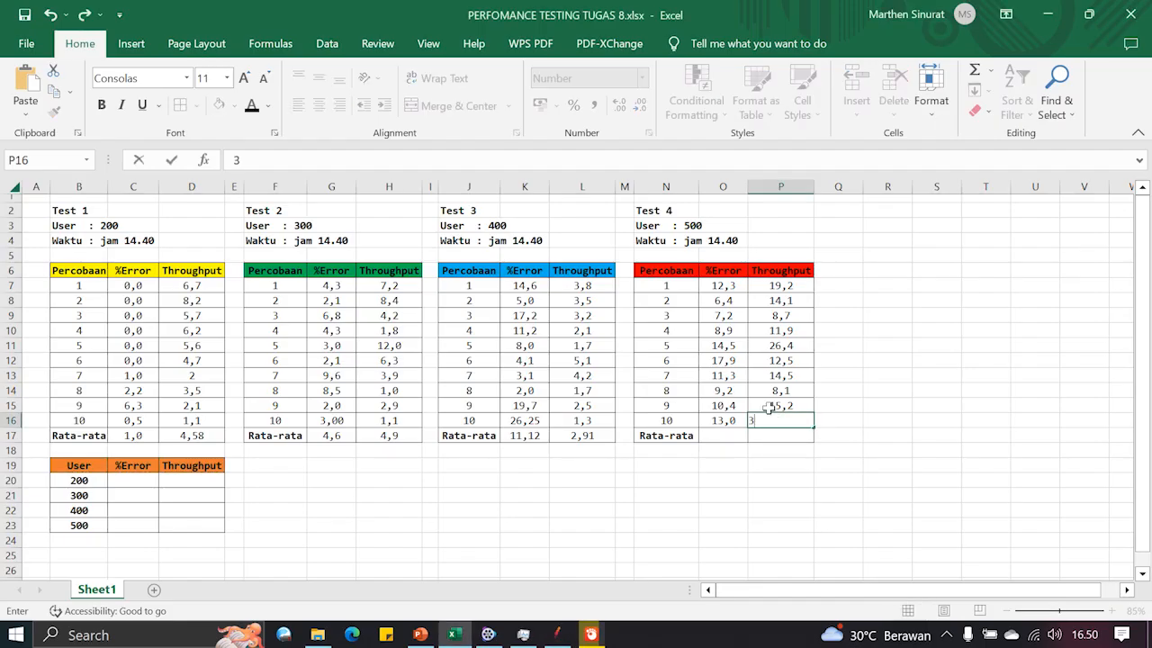
type("9,3")
key("Return")
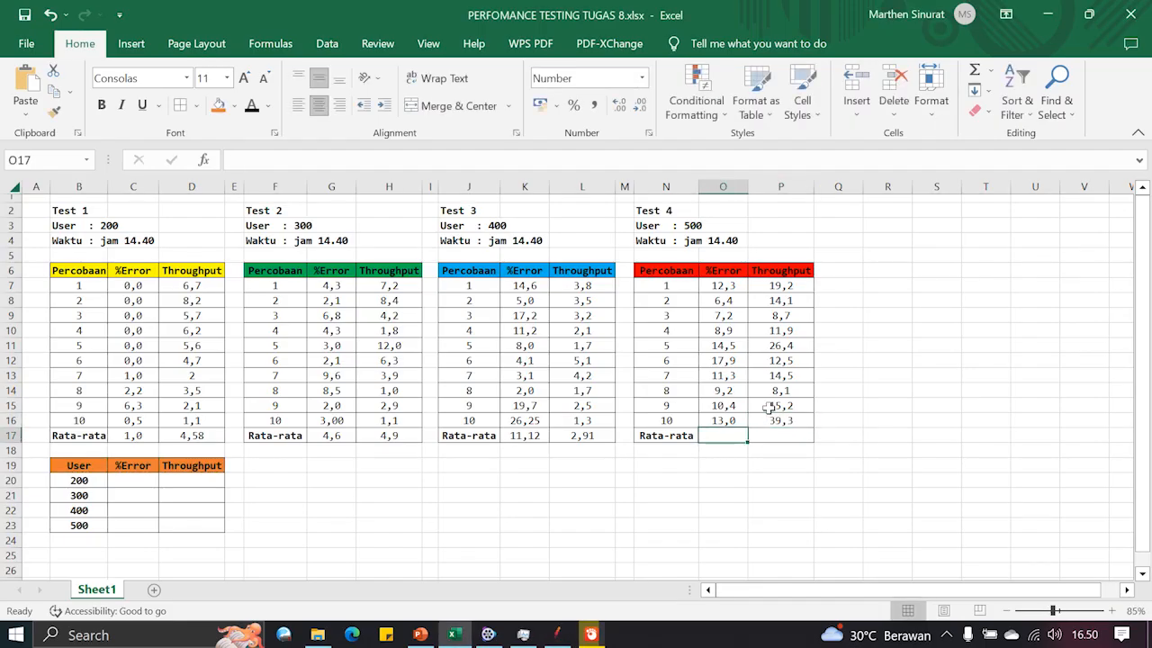
Step: Calculate the Test 4 %Error average in the Rata-rata row with =AVERAGE(O7:O16)
type("=AVE")
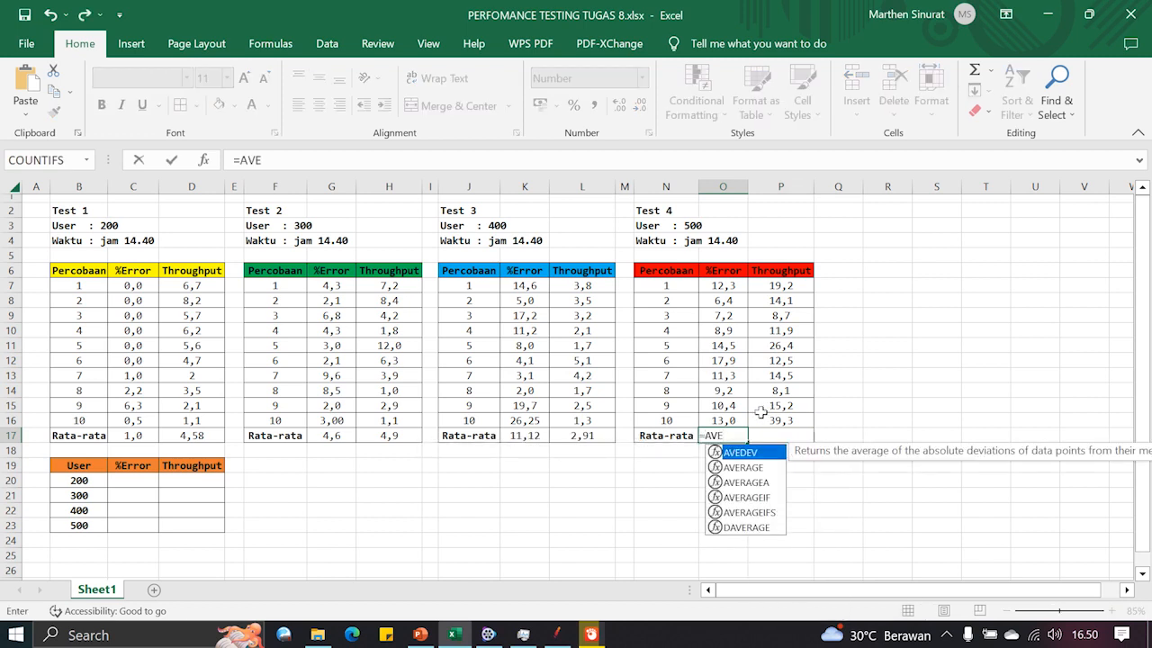
double_click(743, 467)
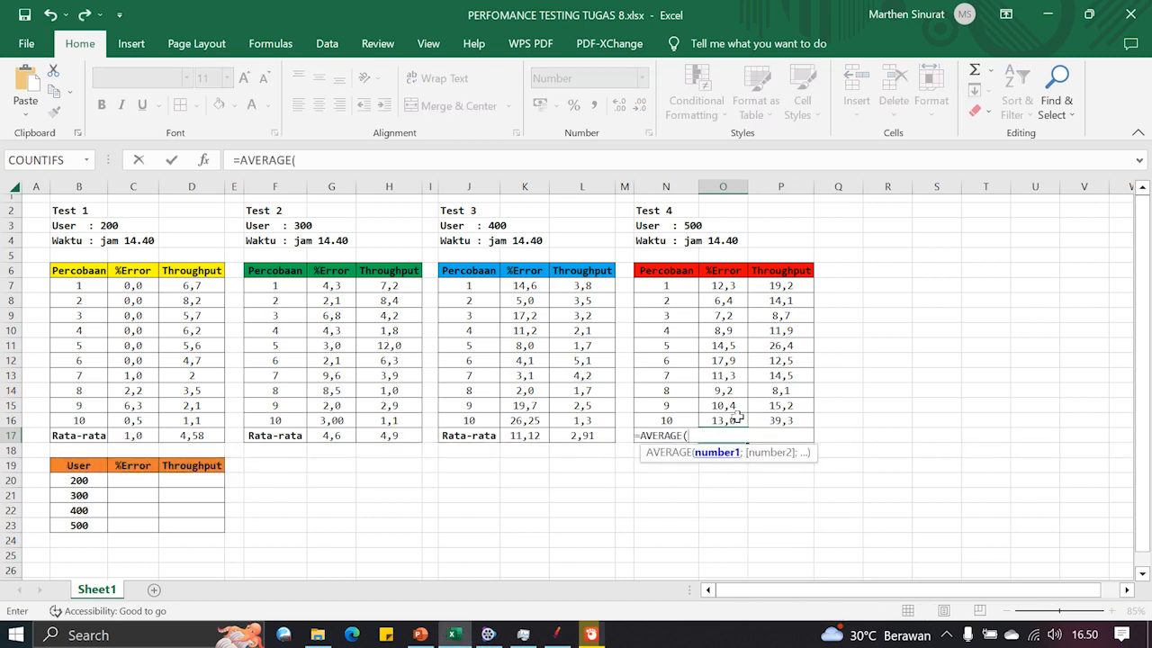
left_click_drag(722, 286, 734, 420)
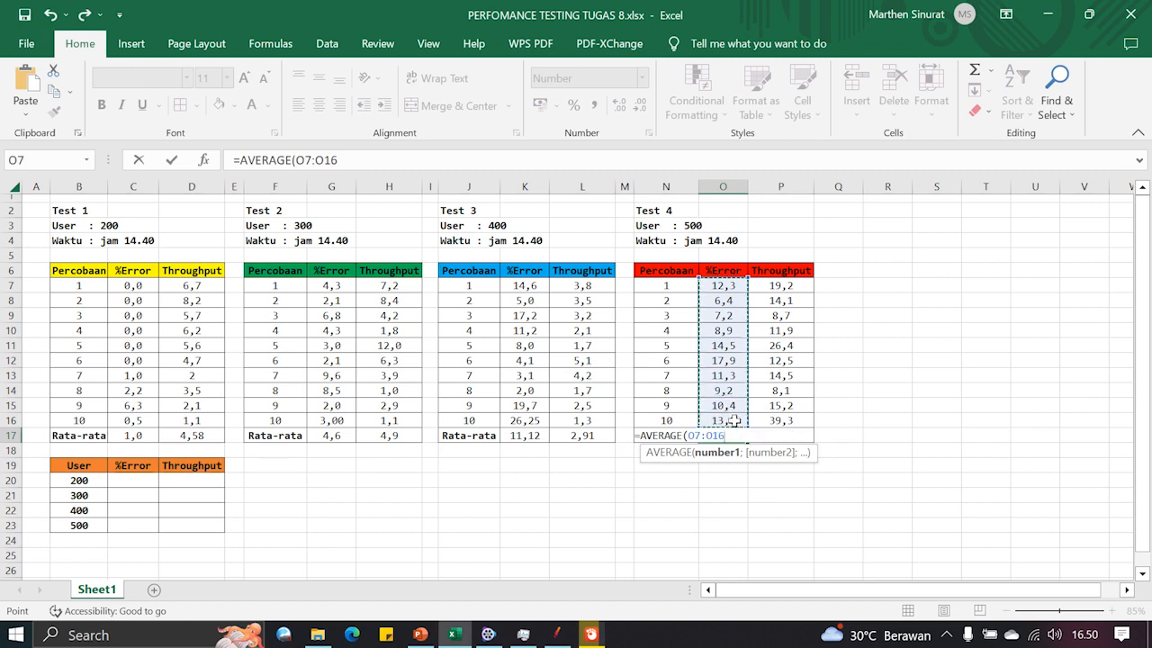
type(")")
key("Return")
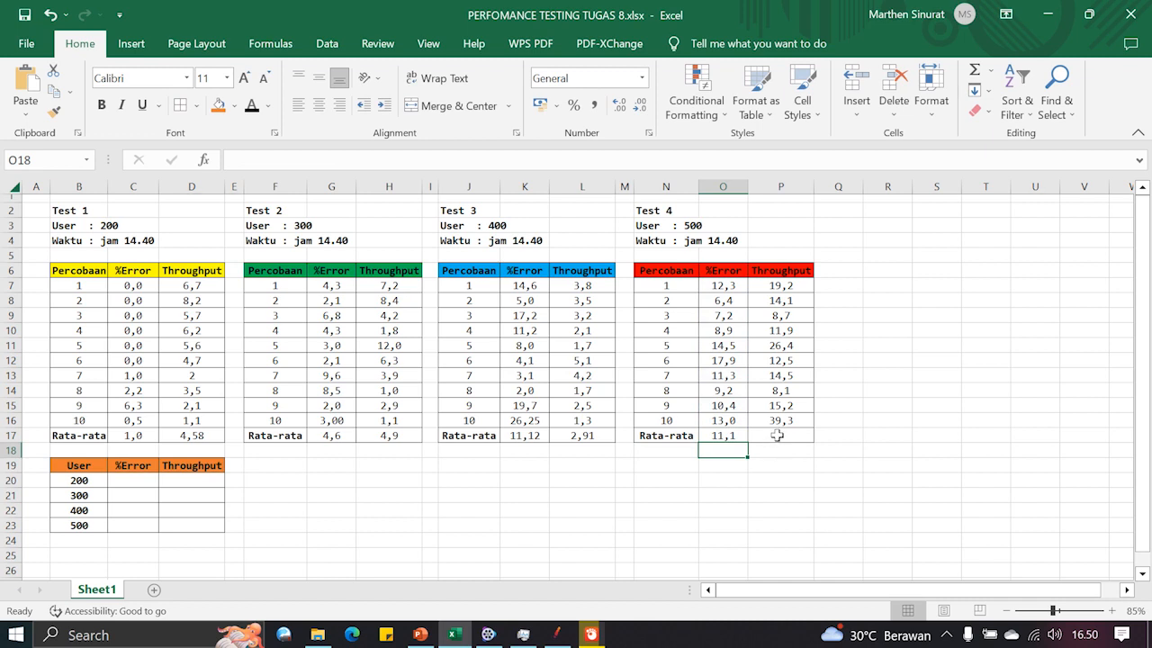
Step: Calculate the Test 4 Throughput average in the Rata-rata row with the AVERAGE function over P7:P16
left_click(777, 435)
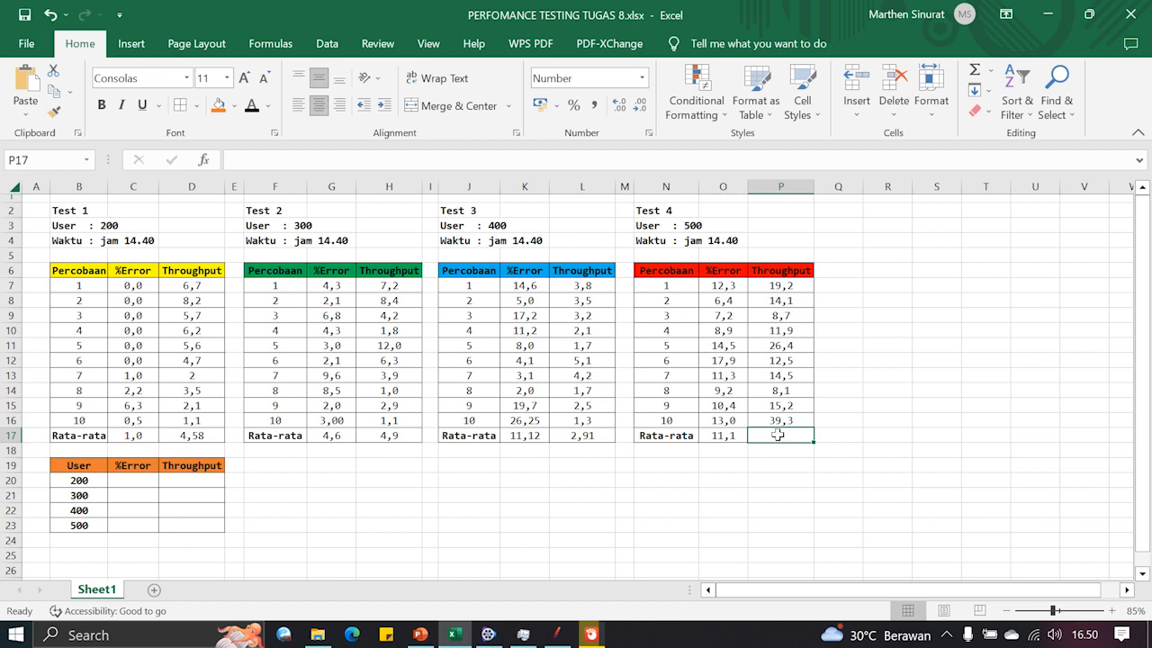
type("=AVE")
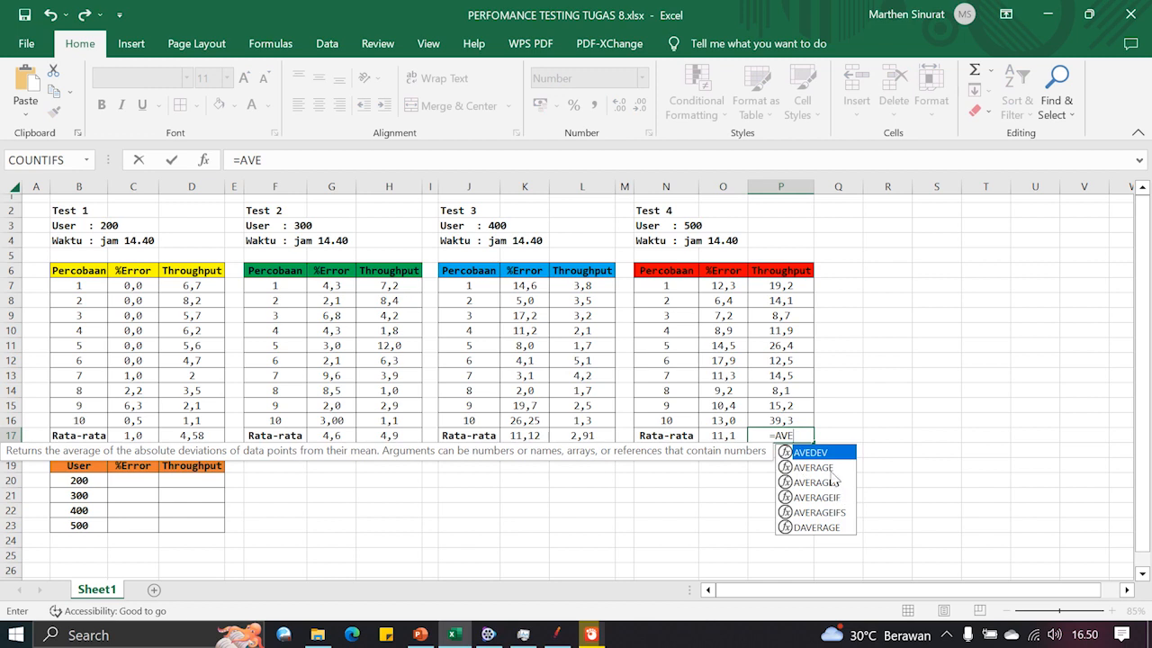
double_click(827, 468)
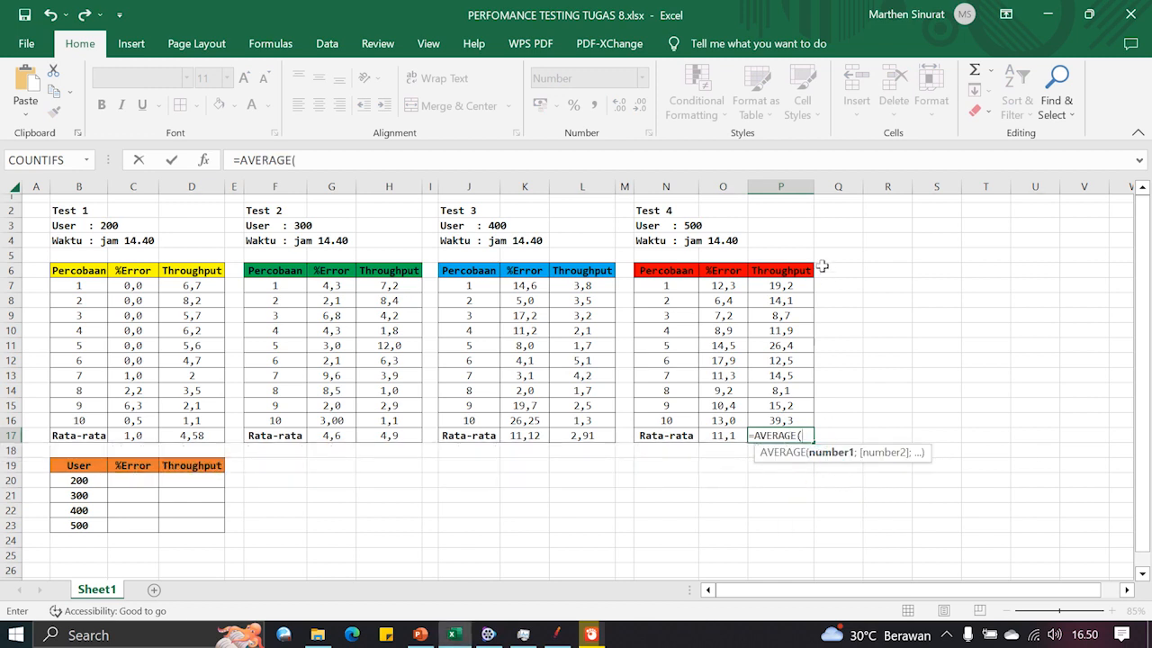
left_click_drag(782, 286, 784, 419)
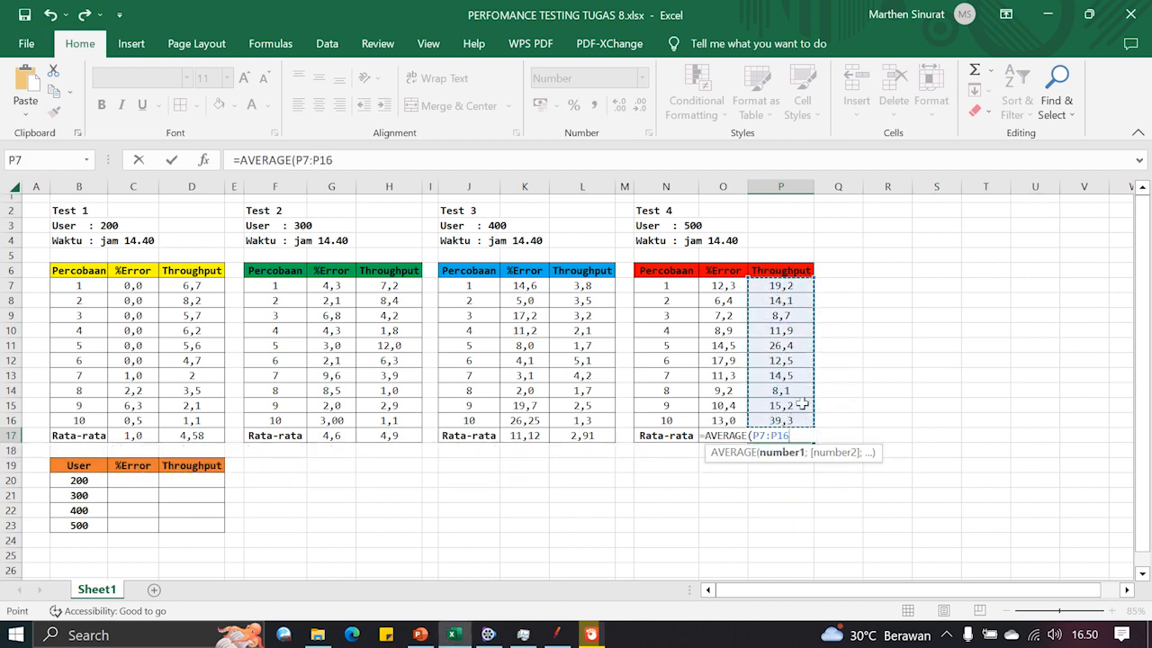
key("Return")
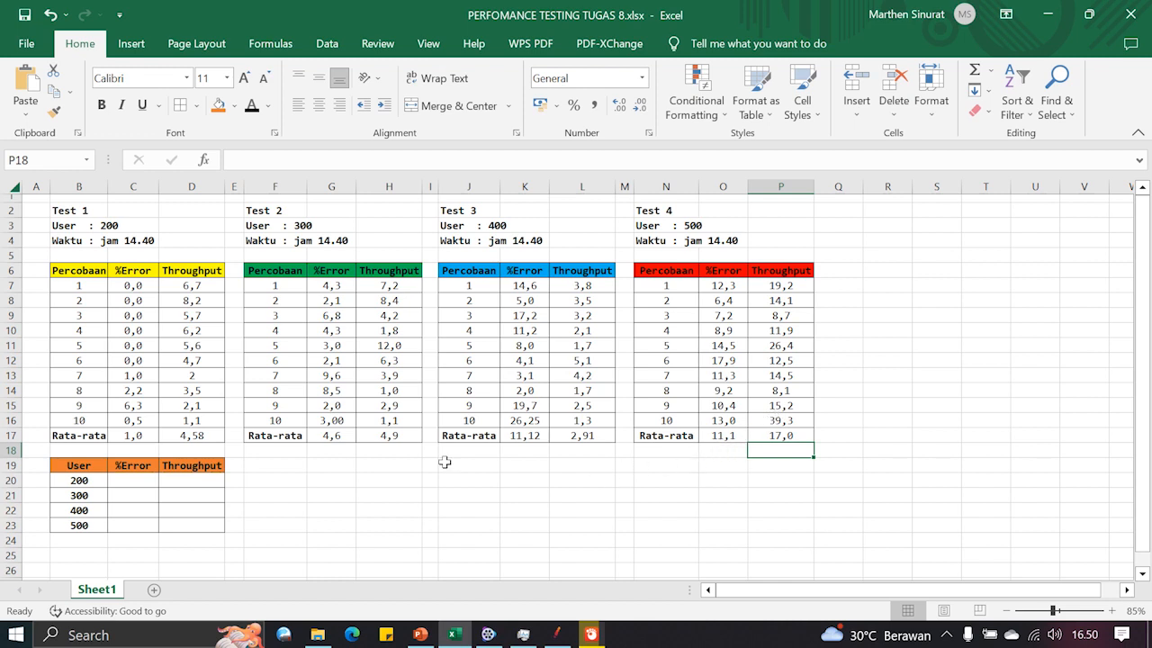
left_click_drag(878, 377, 879, 388)
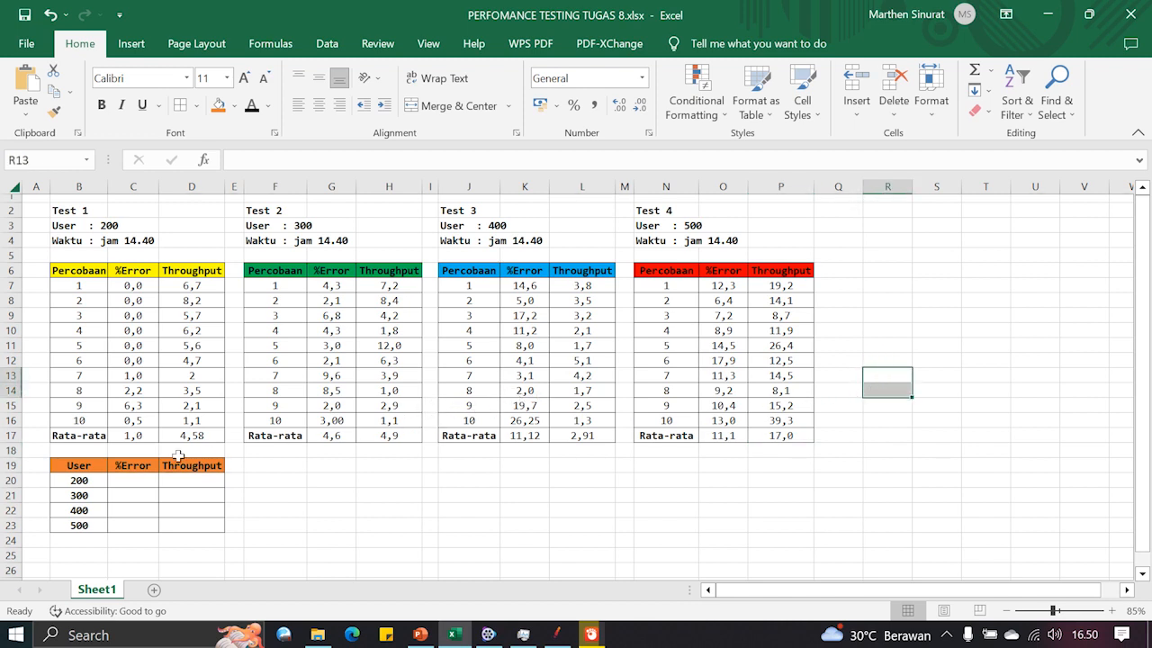
Step: In the summary table's %Error column, link the 200-user row to =C17 and the 300-user row to =G17
left_click(138, 482)
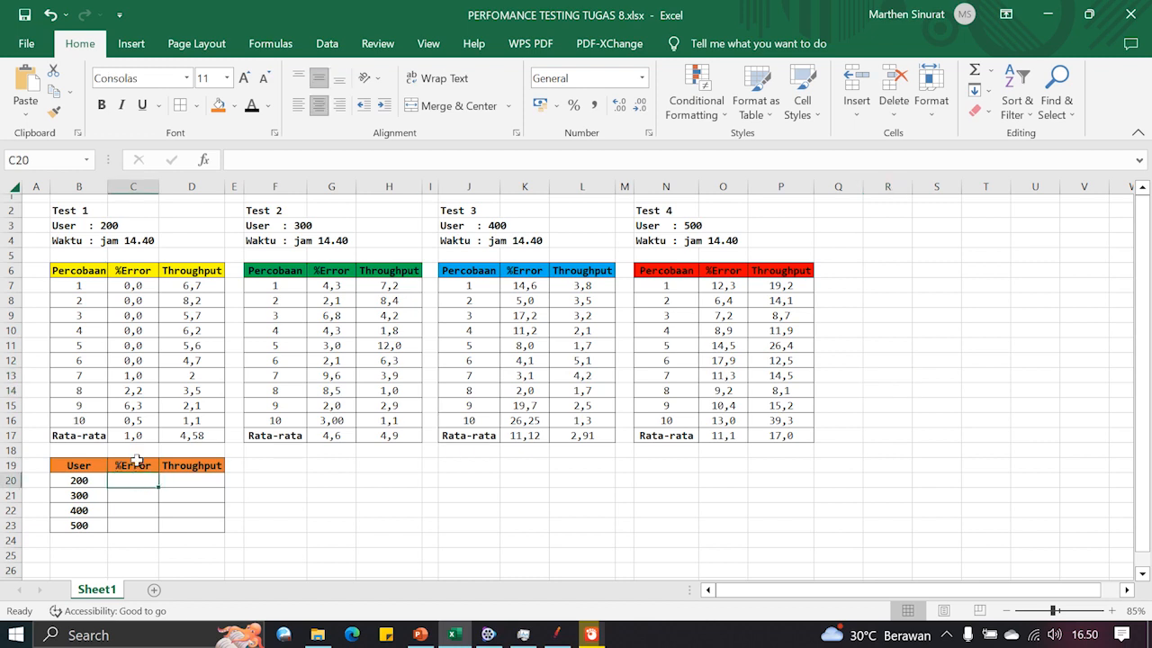
type("=")
left_click(133, 436)
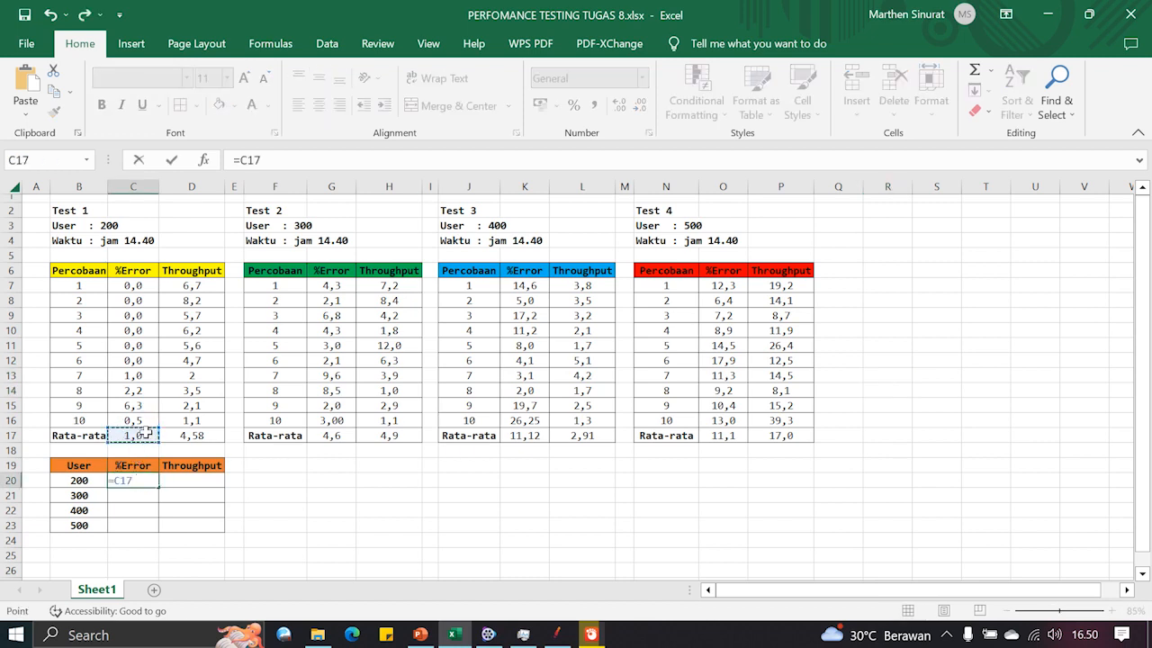
key("Return")
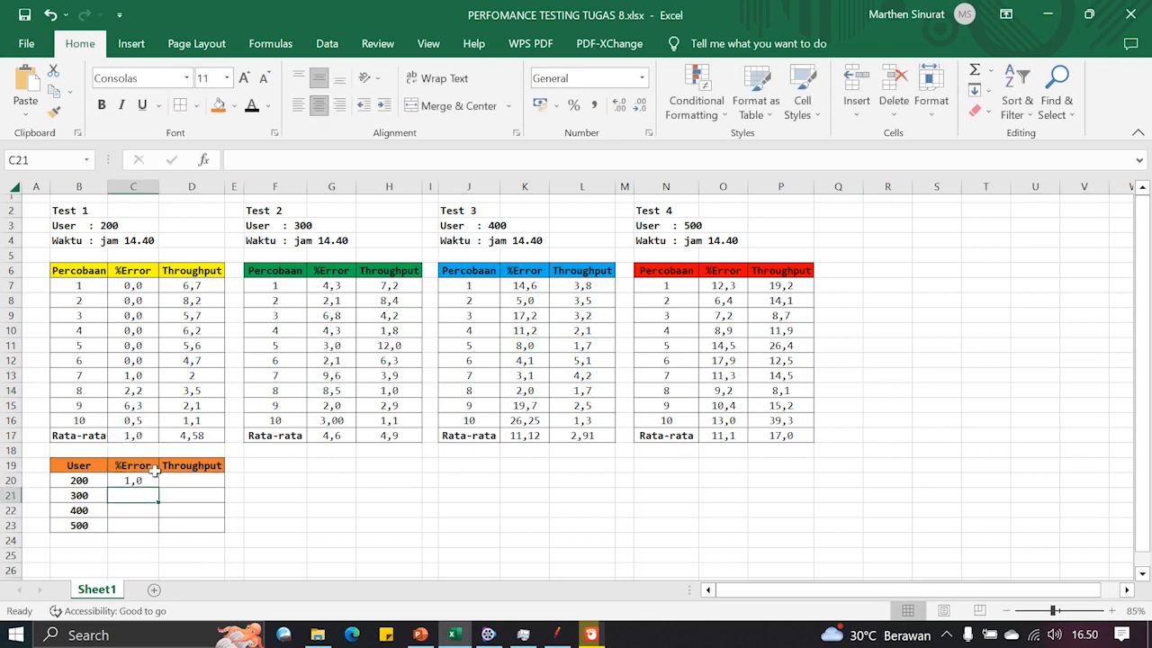
type("=")
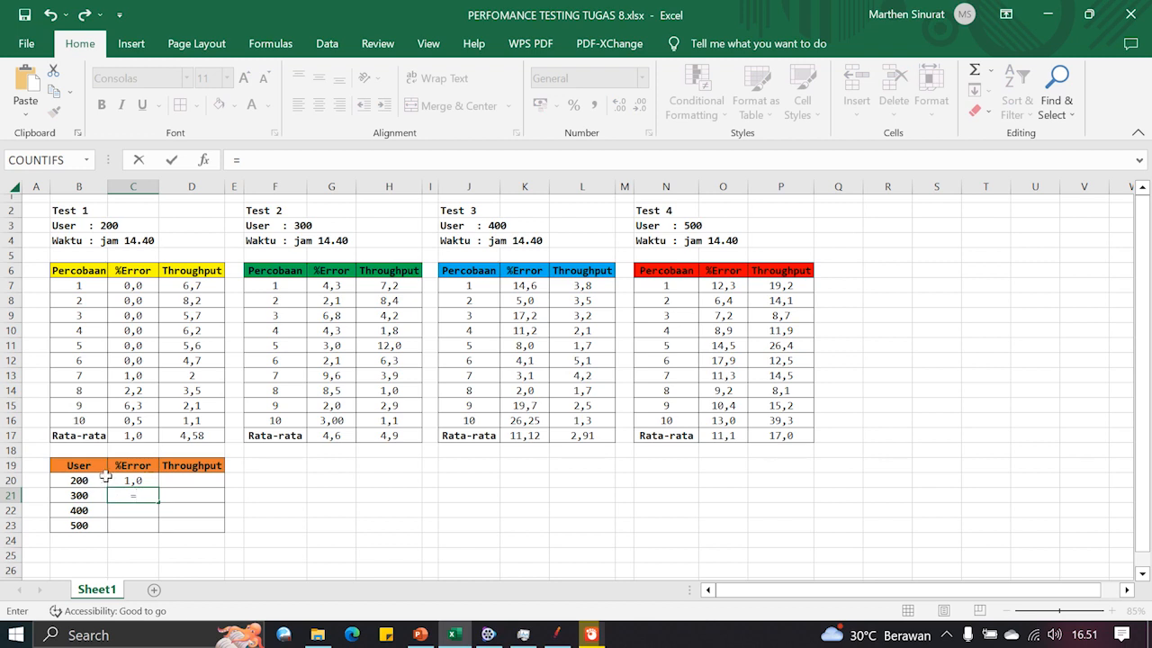
left_click(332, 435)
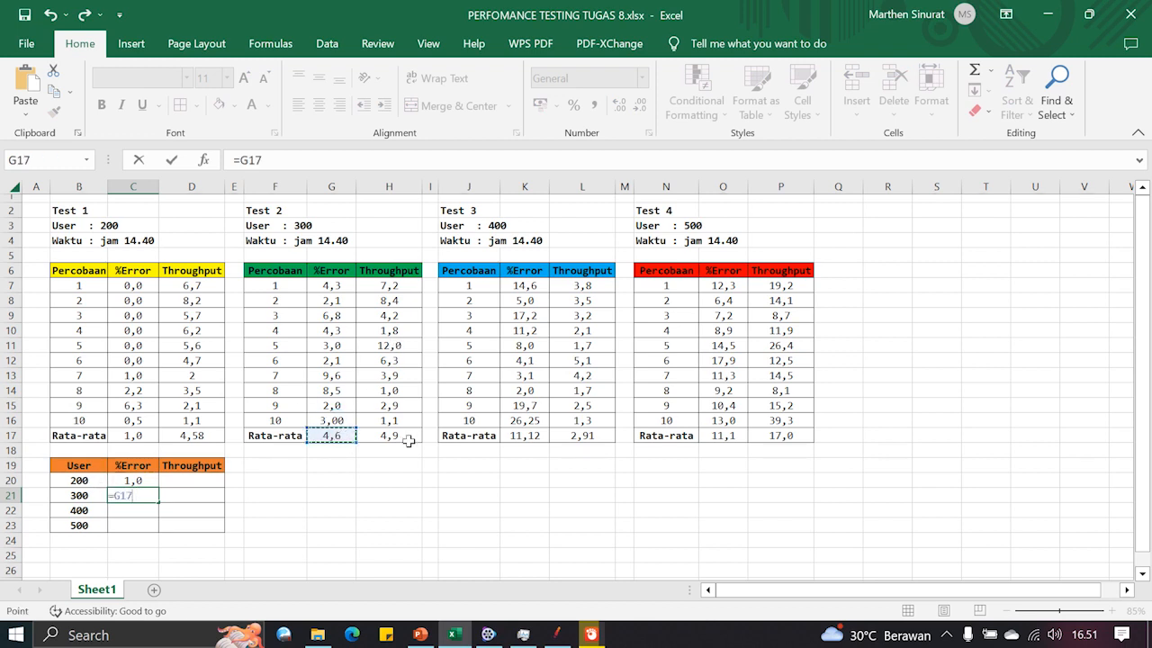
key("Return")
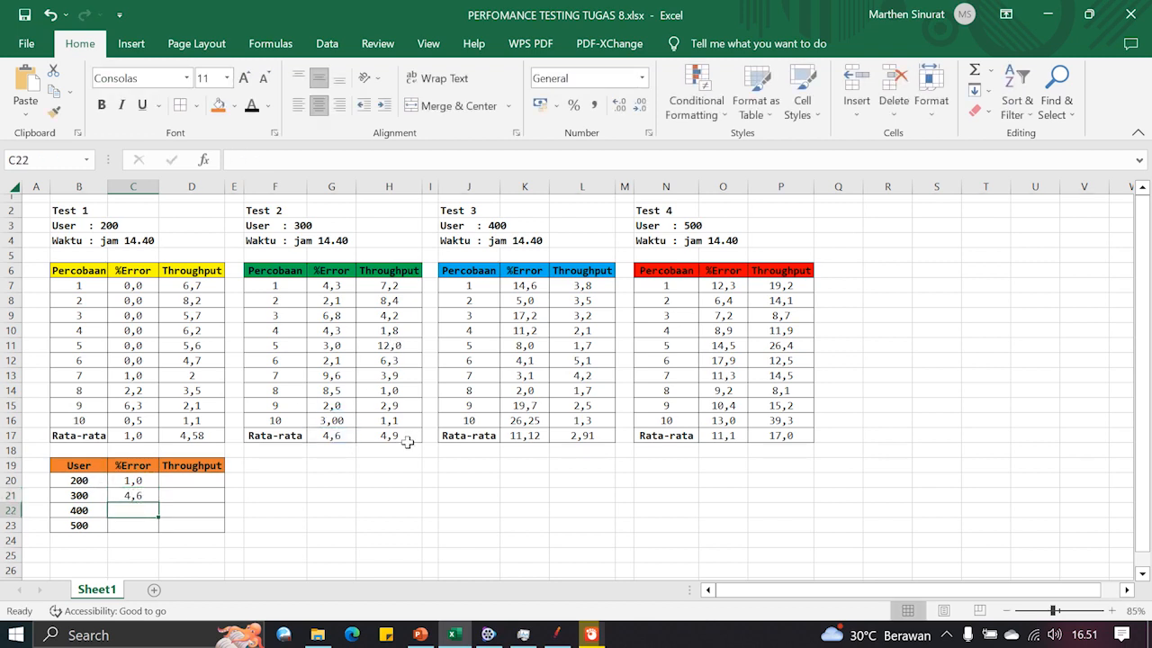
Step: Link the summary table's %Error cells for 400 and 500 users to the Test 3 and Test 4 averages in K17 and O17
type("=")
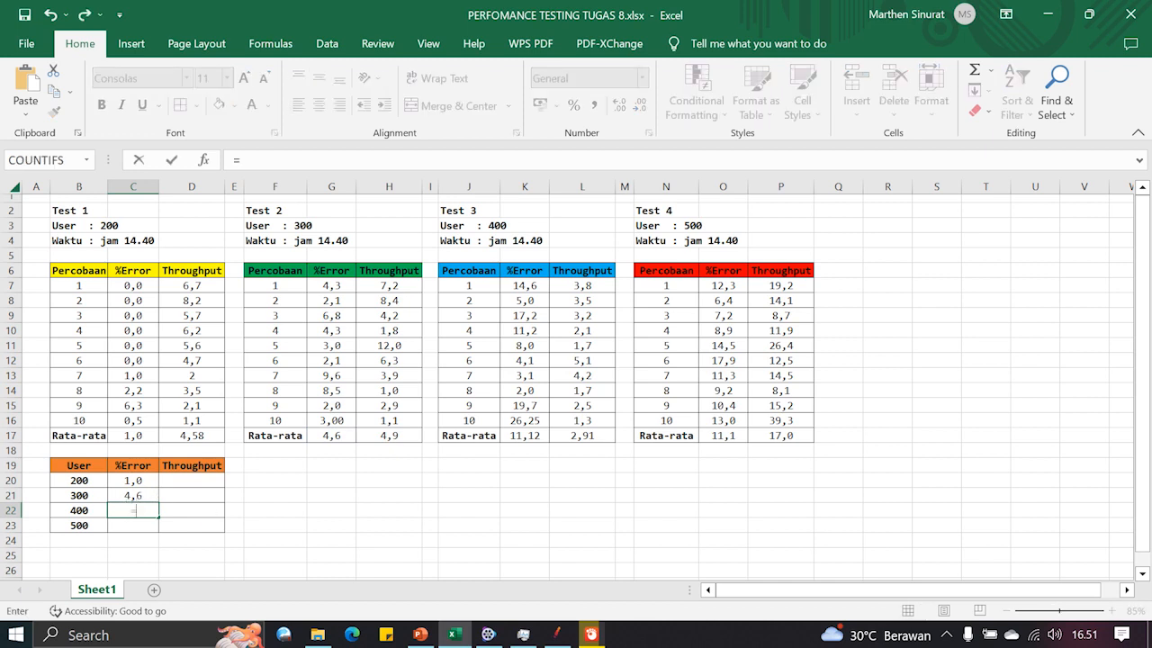
left_click(529, 436)
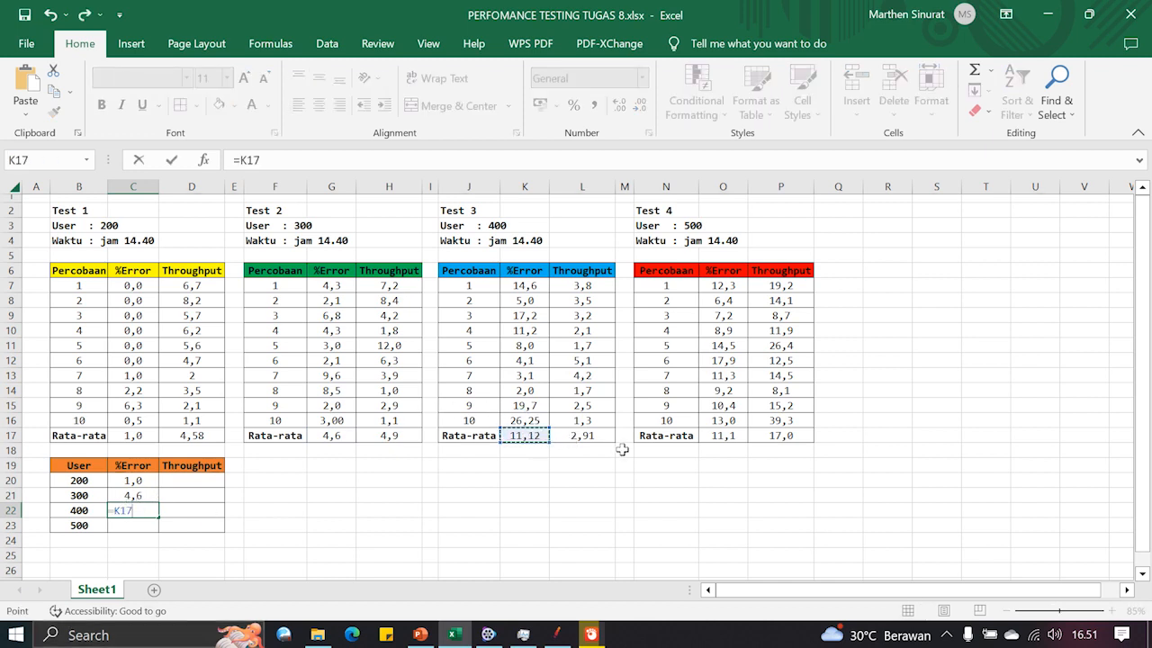
key("Return")
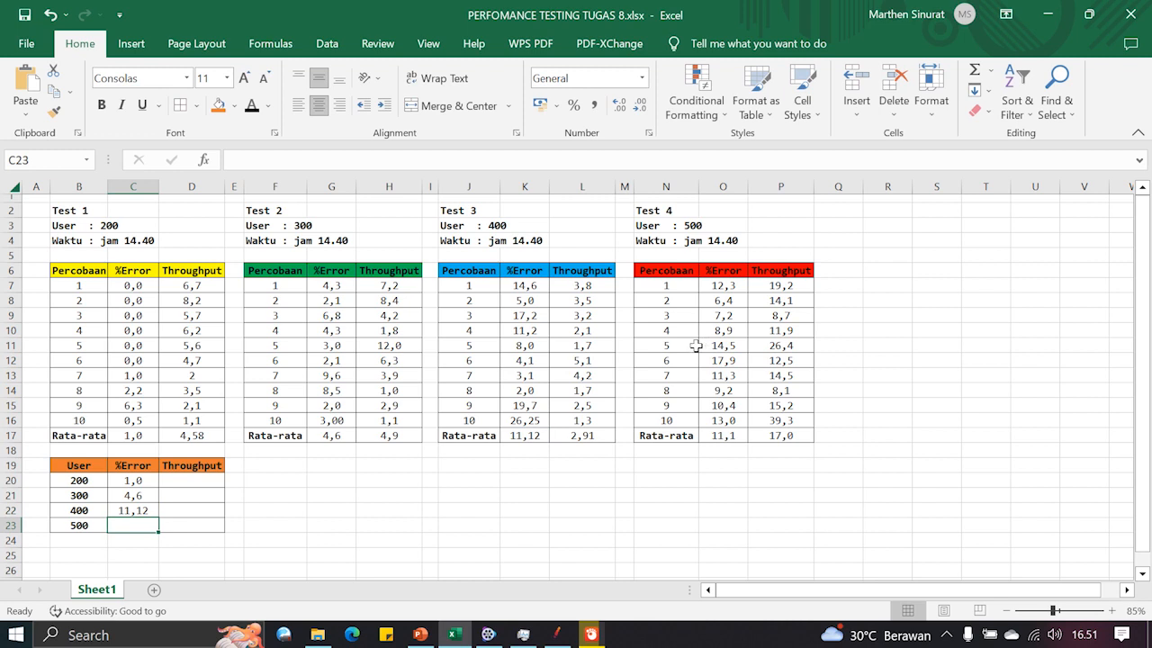
type("=")
left_click(724, 437)
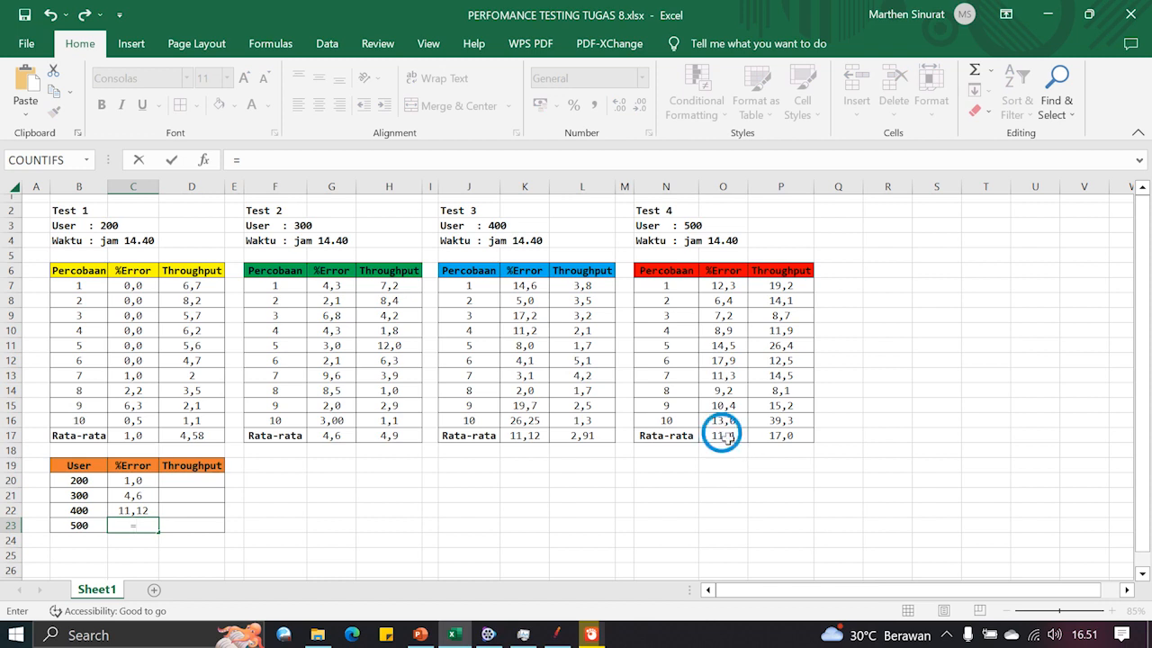
key("Return")
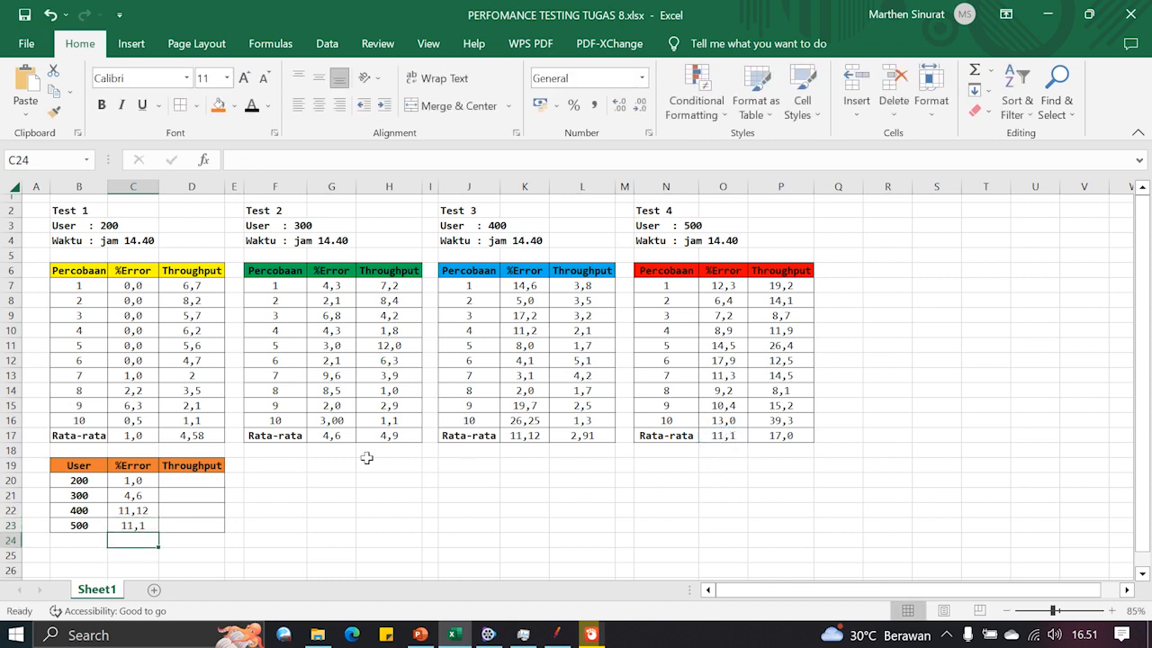
Step: In the summary table's Throughput column, link the 200-user row to =D17 and the 300-user row to =H17
left_click(204, 482)
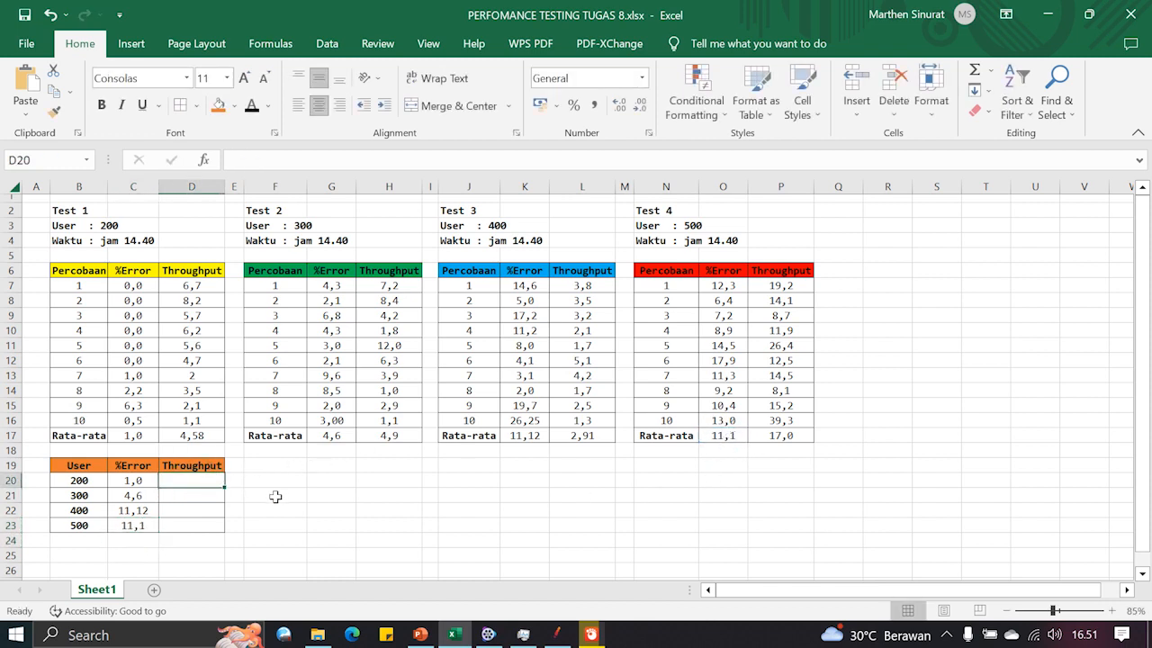
type("=")
left_click(199, 436)
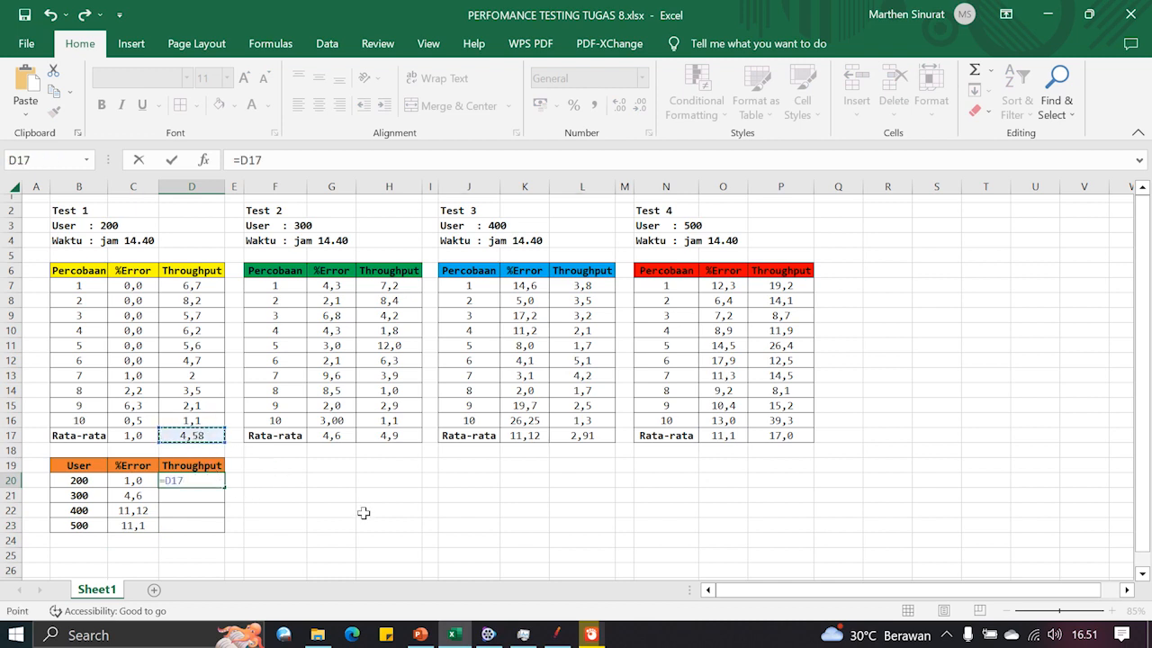
key("Return")
type("=")
left_click(389, 436)
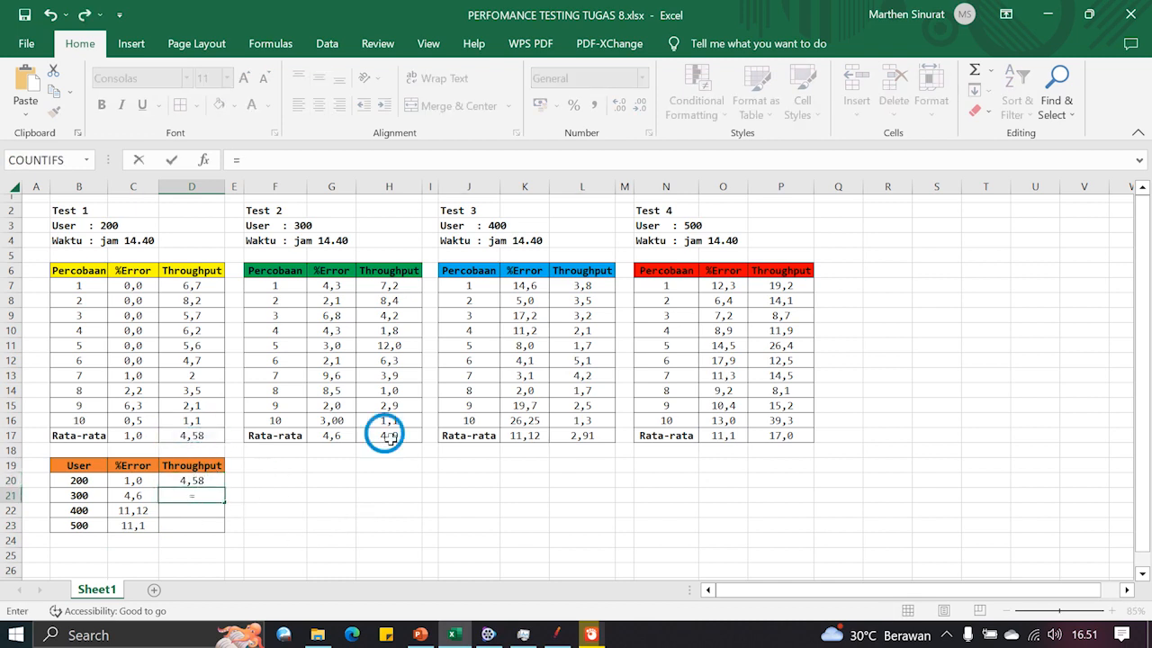
key("Return")
Step: Link the summary table's Throughput cells for 400 and 500 users to the averages in L17 and P17
type("=")
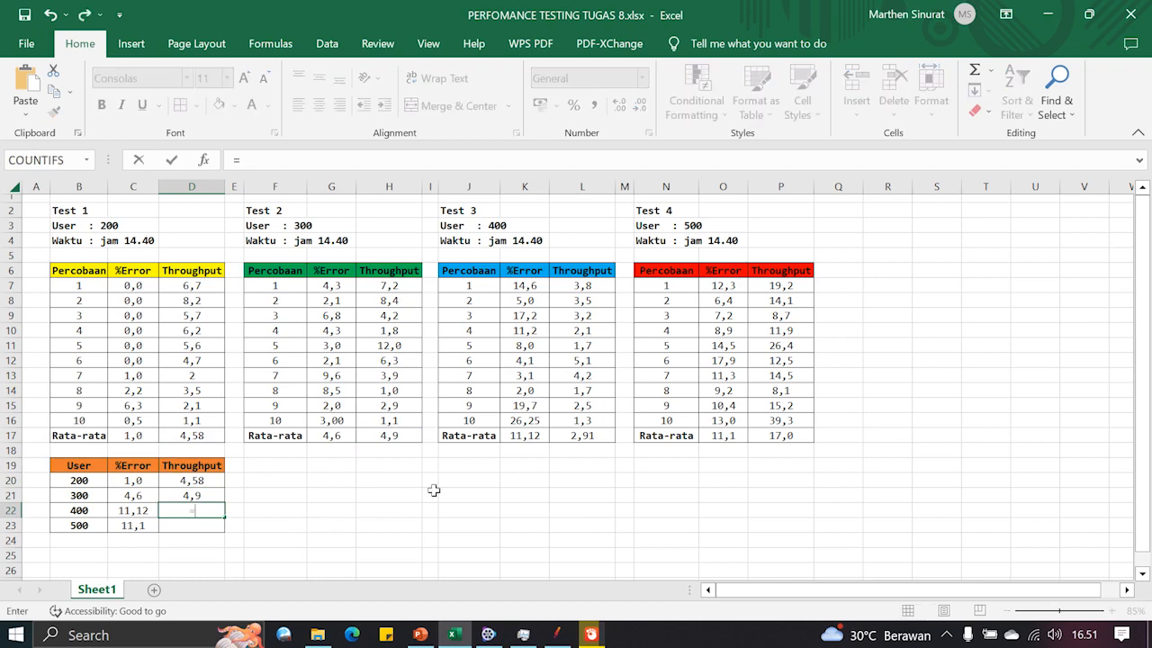
left_click(596, 436)
key("Return")
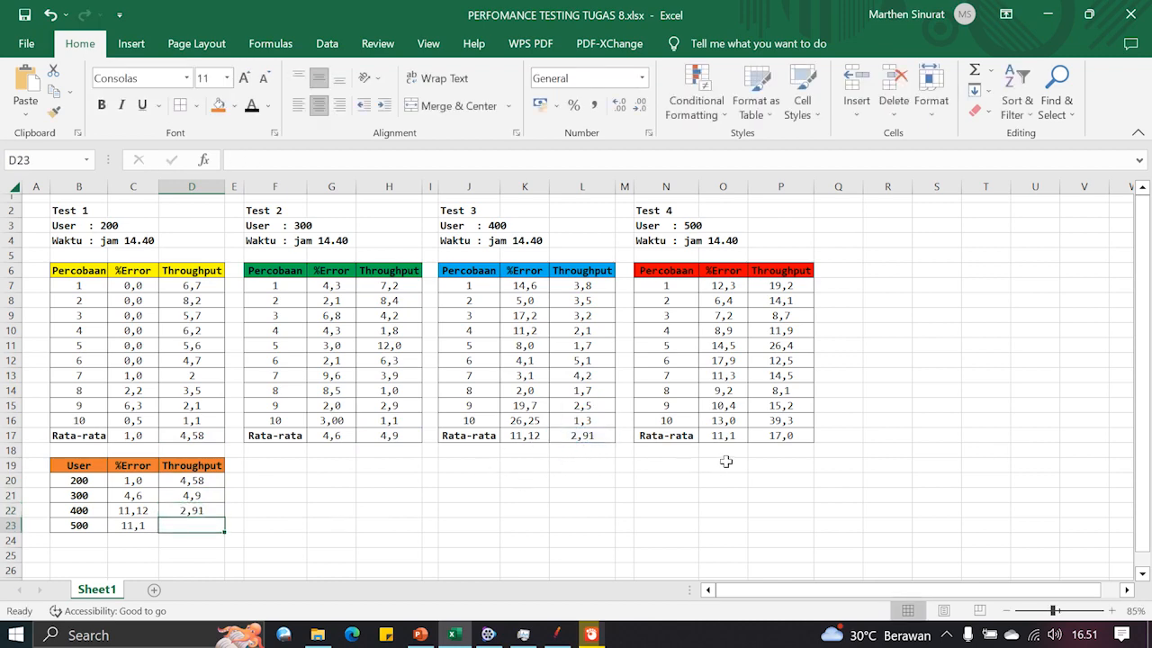
type("=")
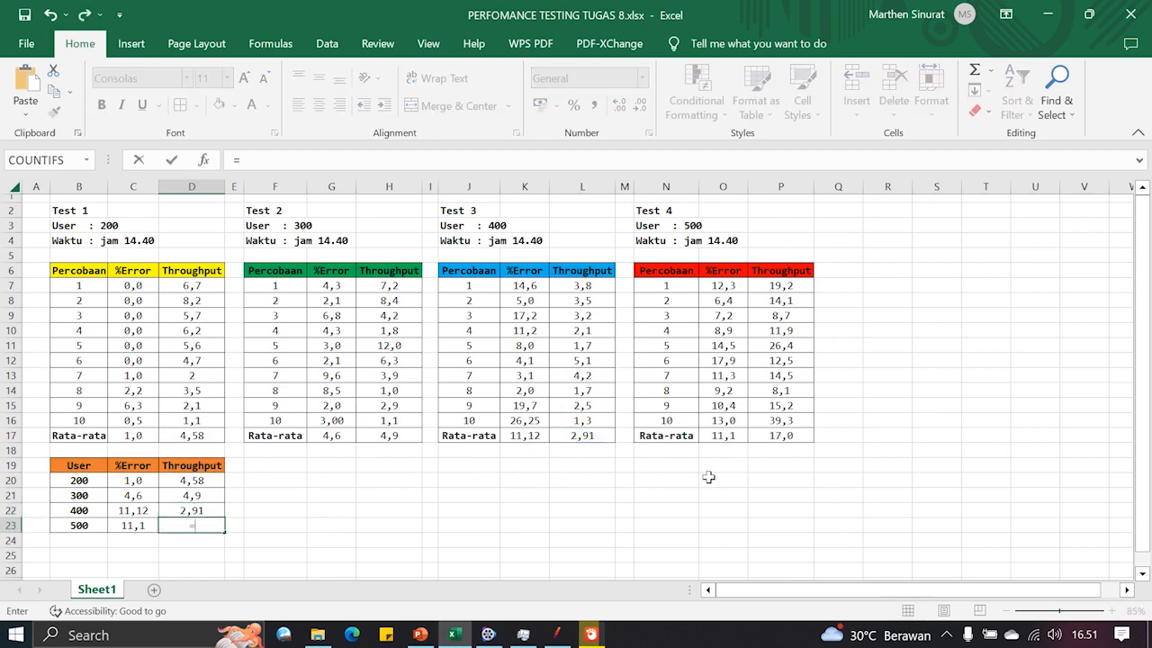
left_click(771, 436)
key("Return")
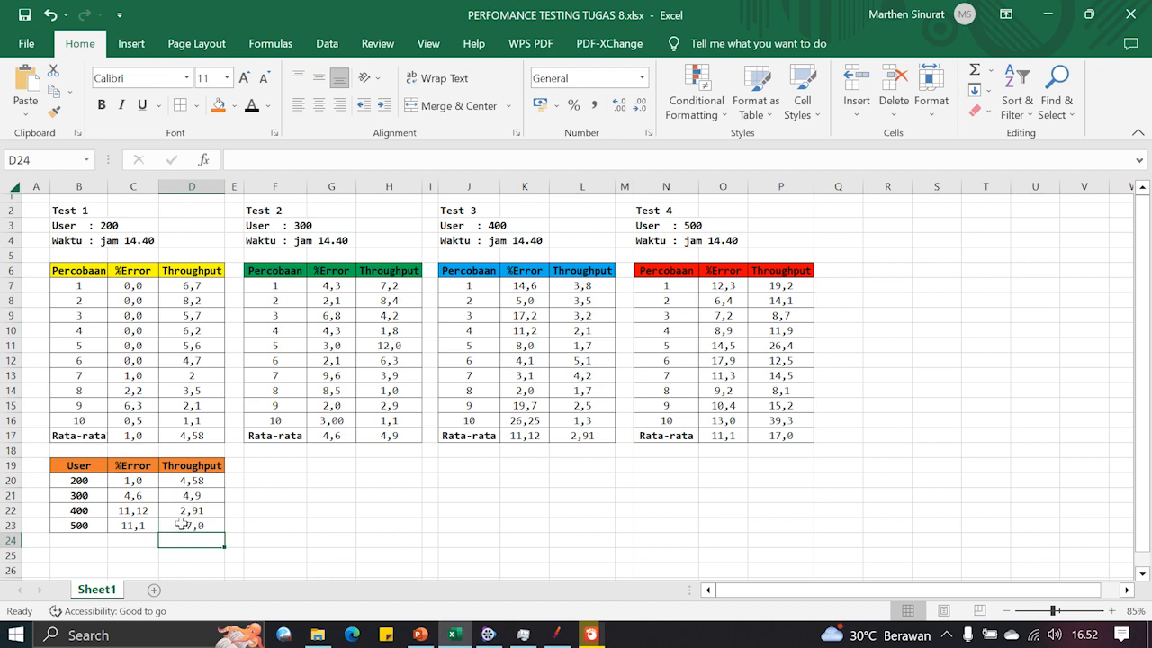
Step: Insert a basic 2-D line chart from the summary table's %Error column, C19:C23
left_click_drag(144, 525, 133, 465)
left_click(131, 43)
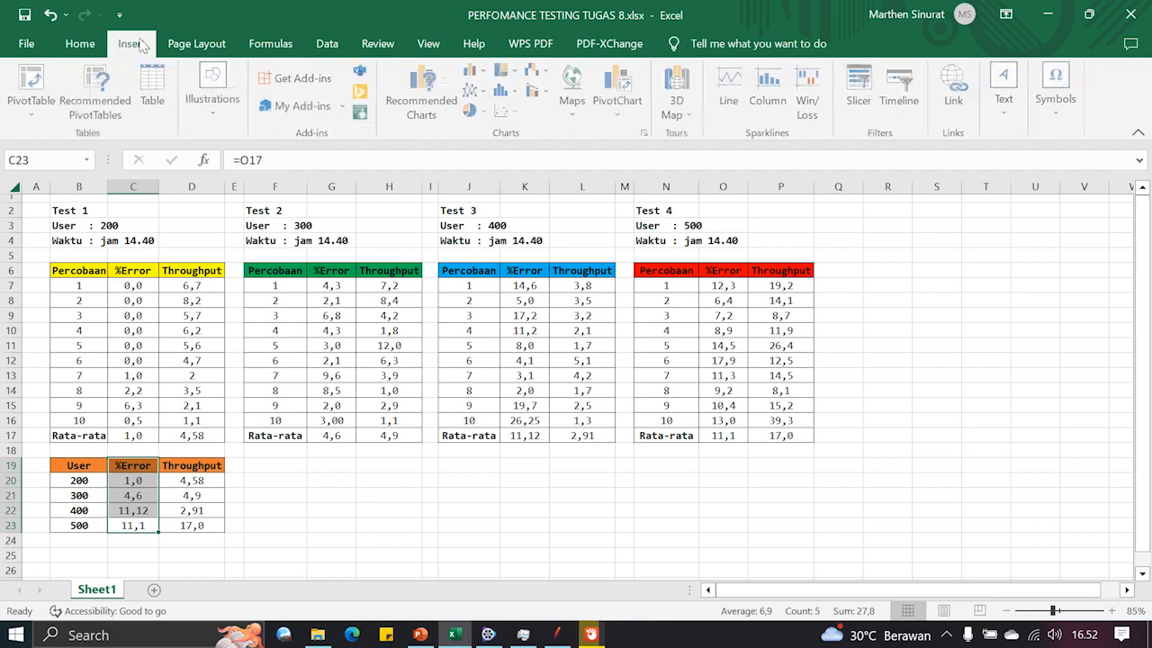
left_click(477, 92)
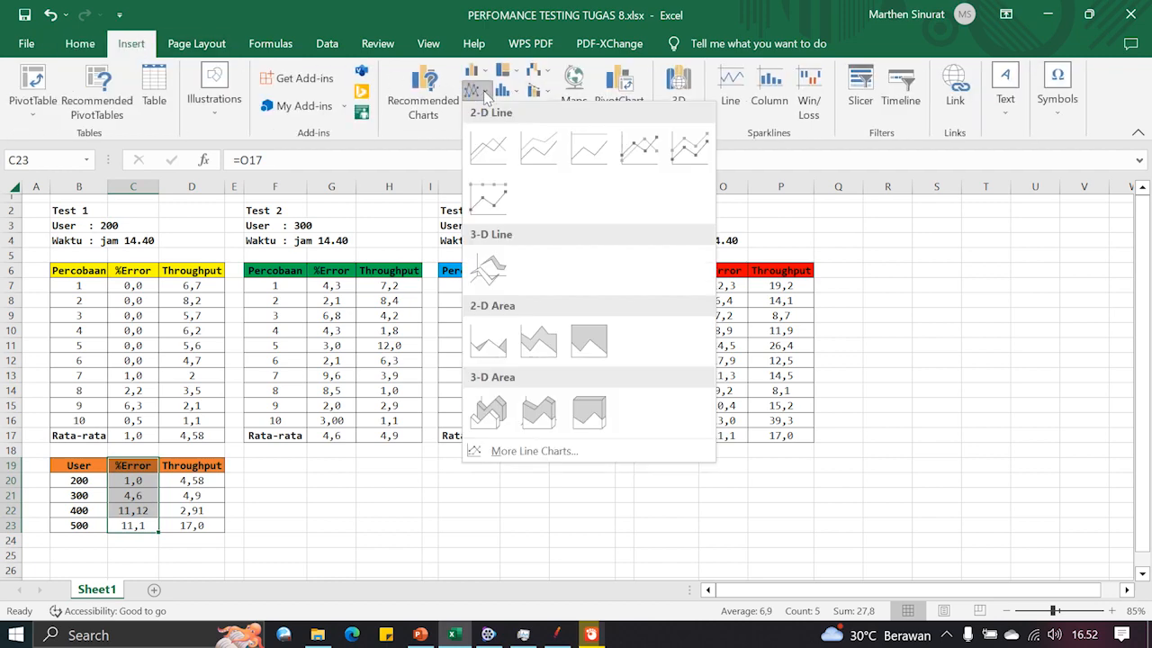
left_click(498, 147)
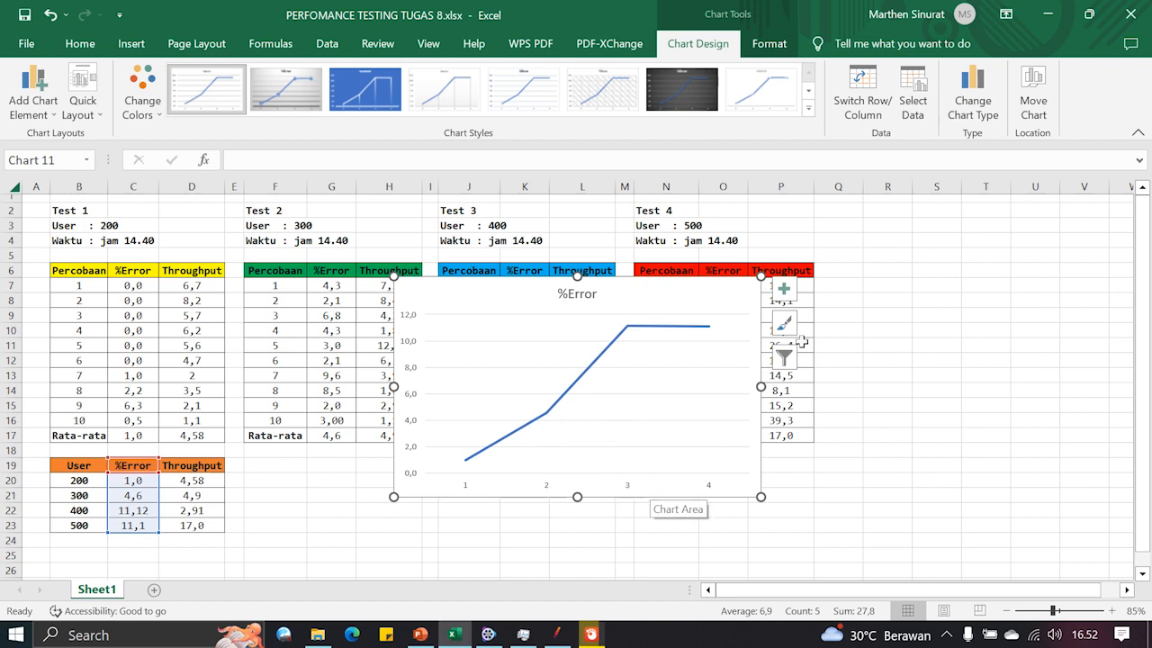
Step: Set the %Error chart's horizontal axis labels to the user counts in B20:B23 and move the chart up beside the Test 1 table
left_click(916, 110)
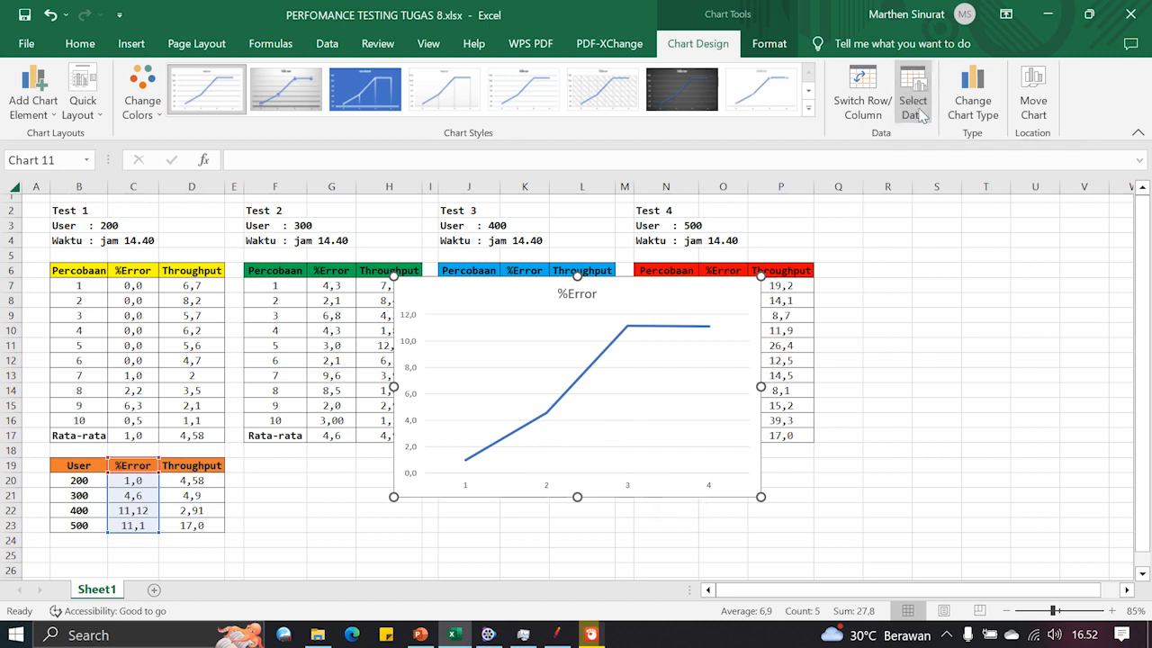
left_click(709, 349)
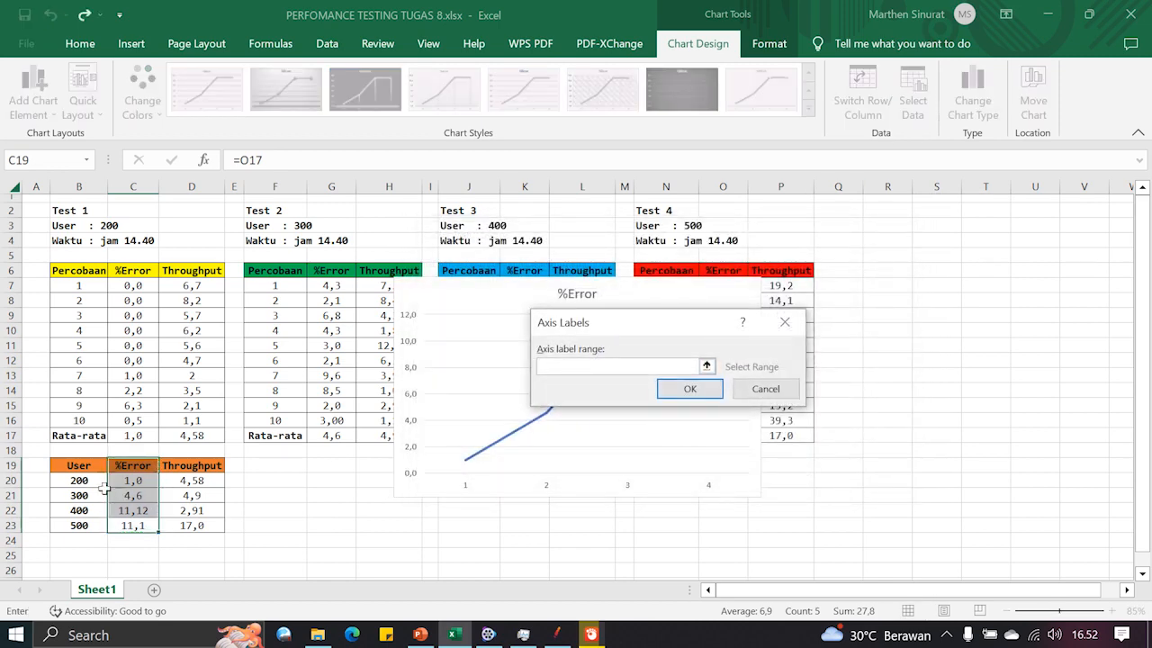
left_click_drag(76, 527, 79, 481)
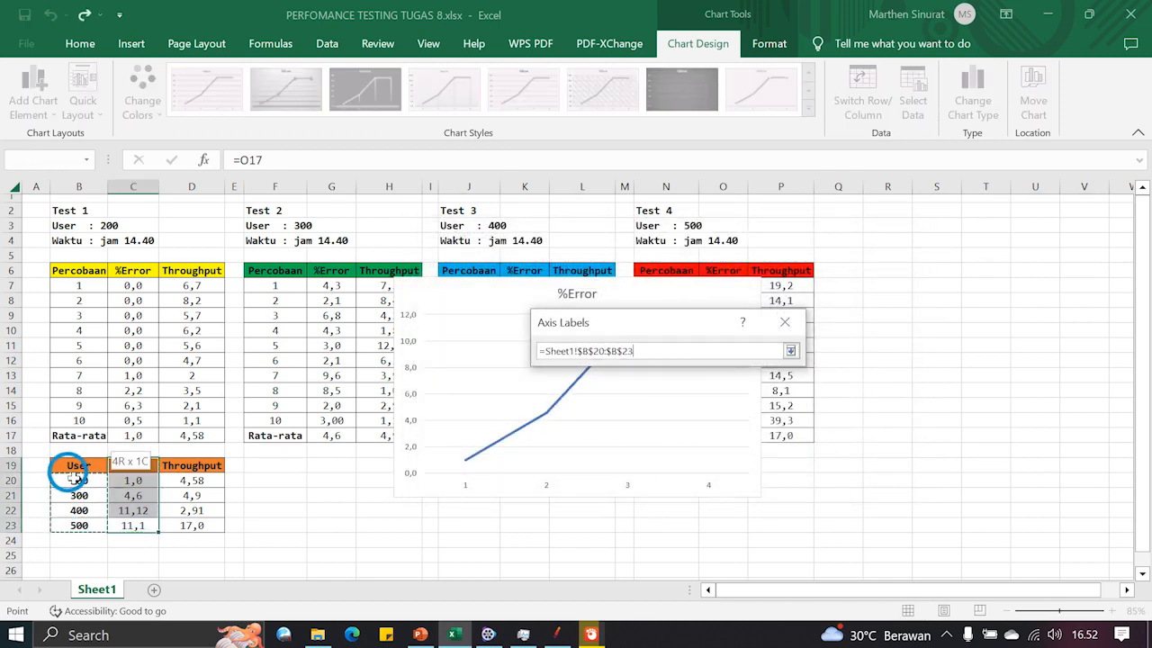
left_click(689, 389)
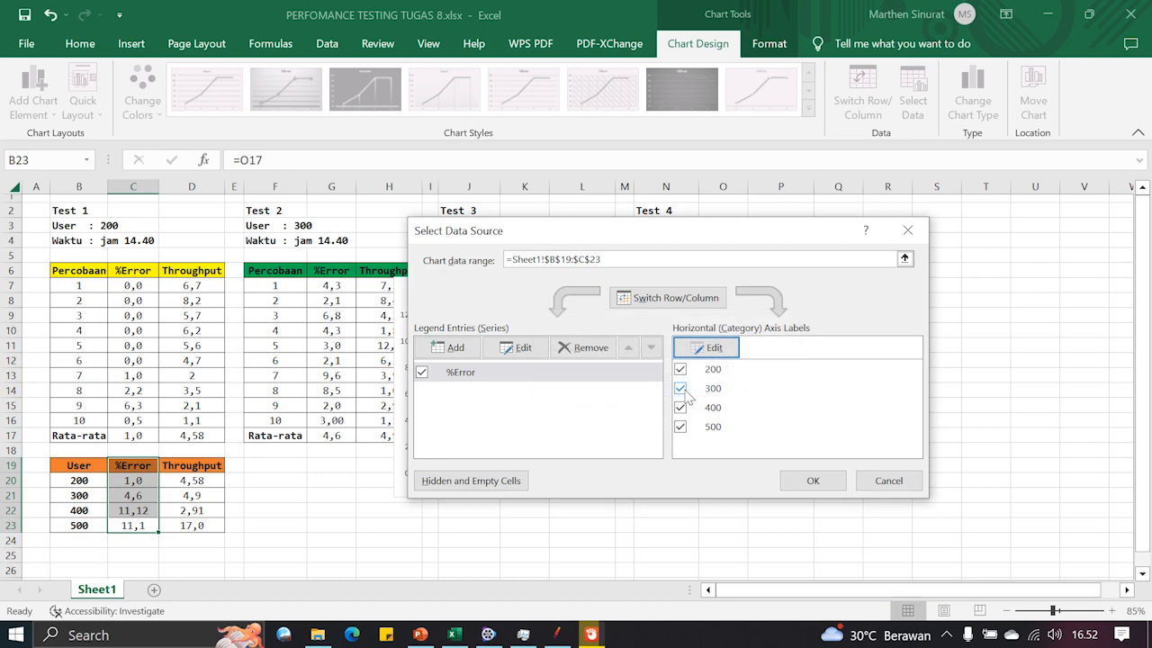
left_click(797, 478)
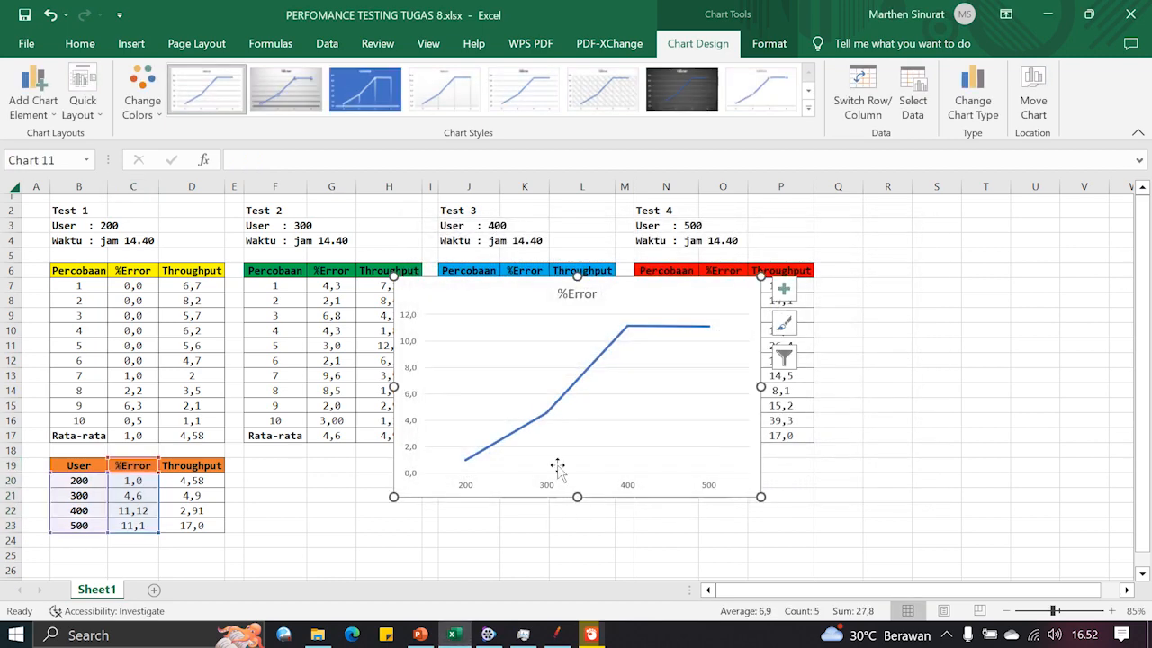
left_click_drag(650, 287, 532, 225)
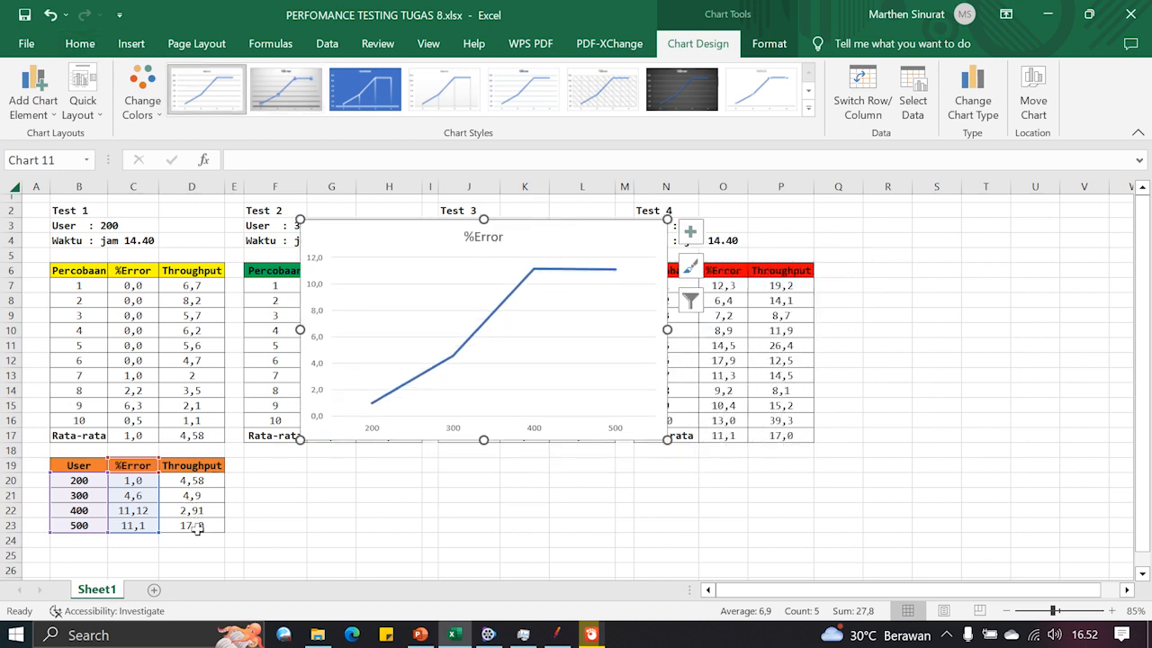
Step: Insert a basic 2-D line chart of the summary Throughput column, D19:D23, and place it to the right of the %Error chart
left_click_drag(195, 526, 206, 465)
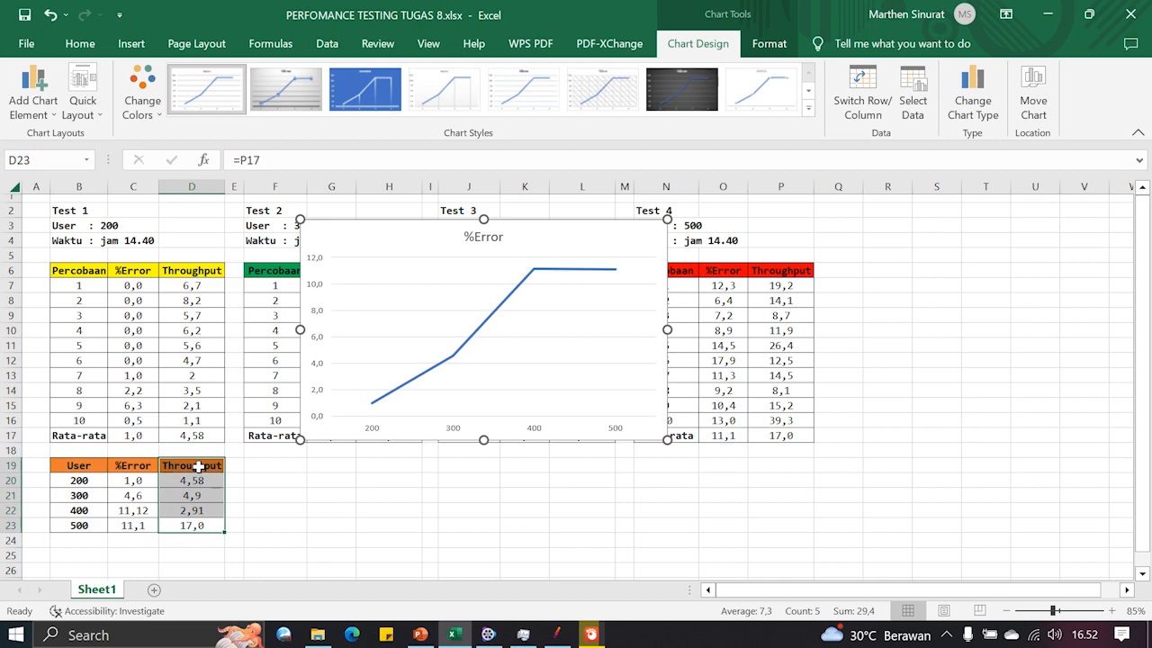
left_click(131, 44)
left_click(474, 90)
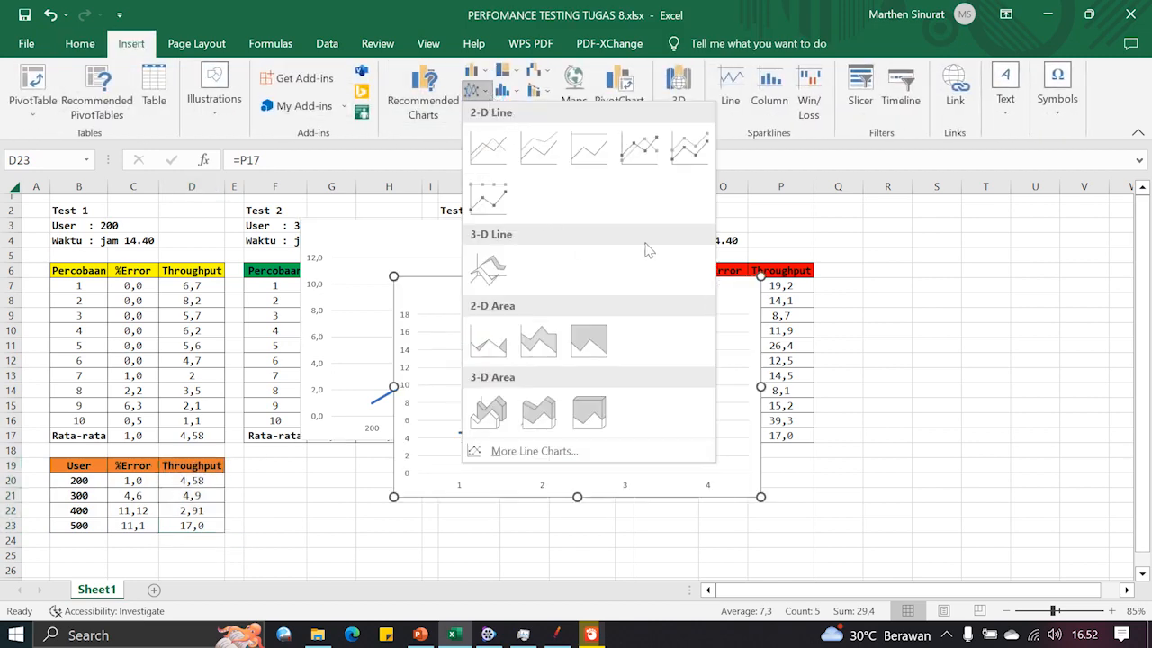
left_click(500, 153)
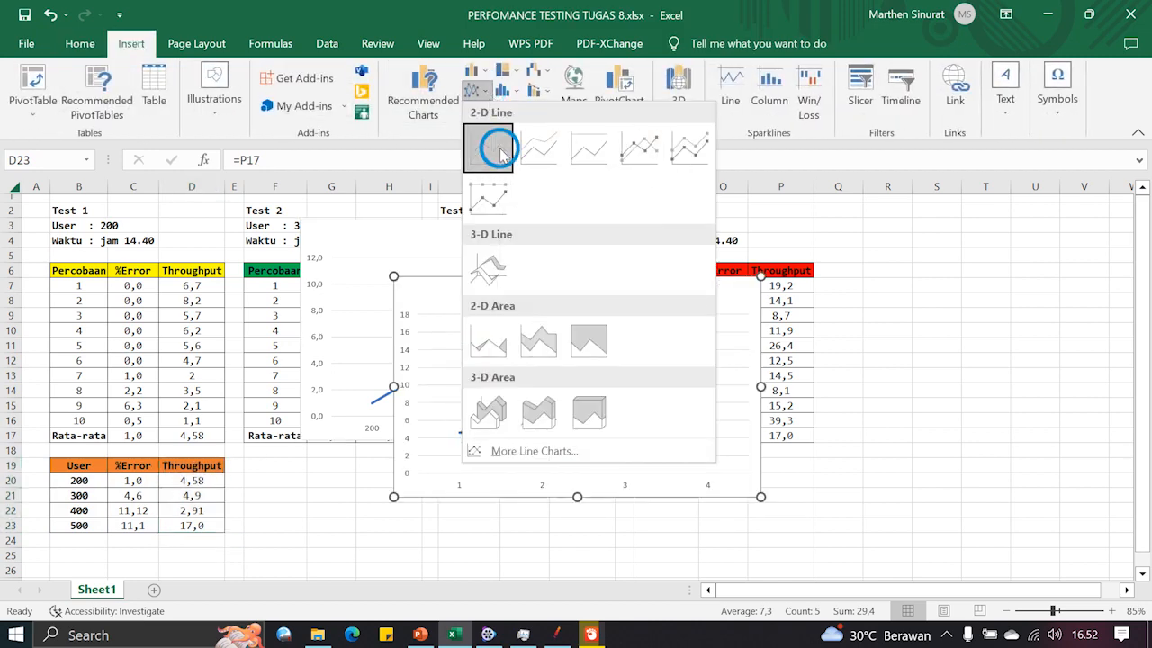
left_click_drag(625, 294, 911, 235)
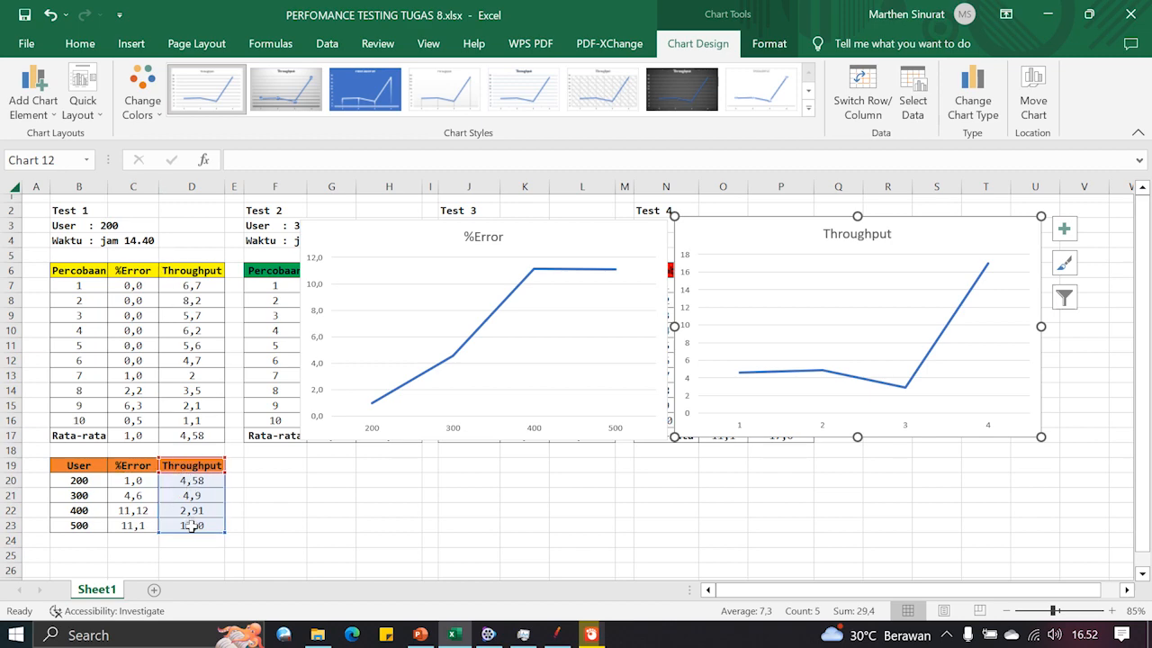
left_click(914, 99)
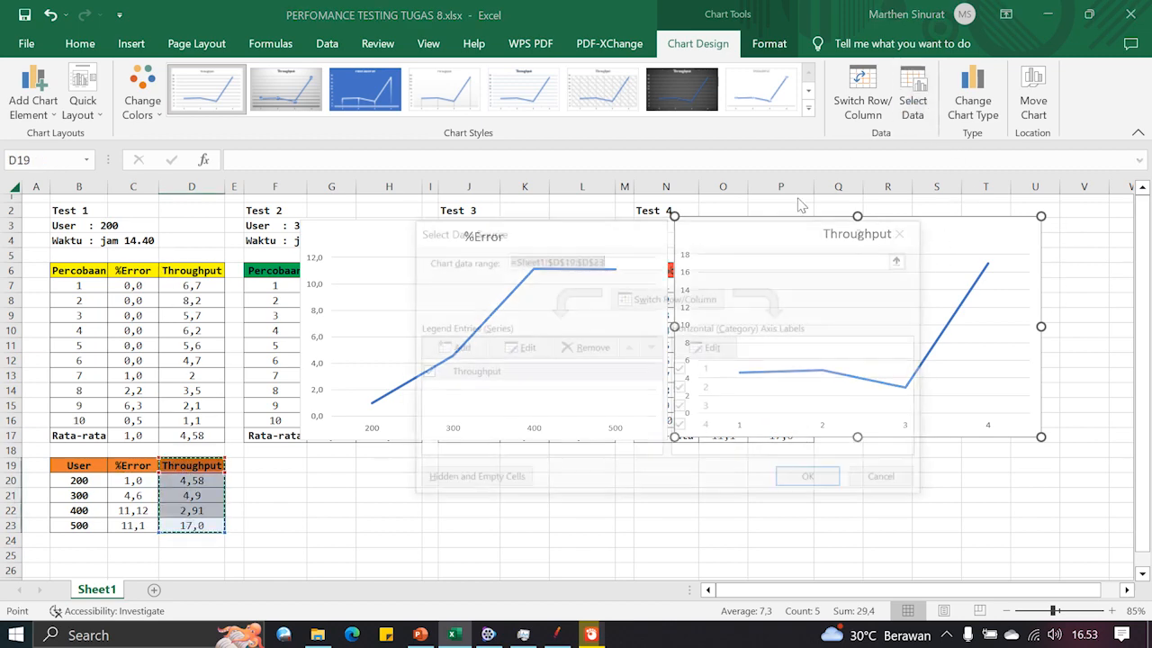
left_click_drag(80, 526, 81, 466)
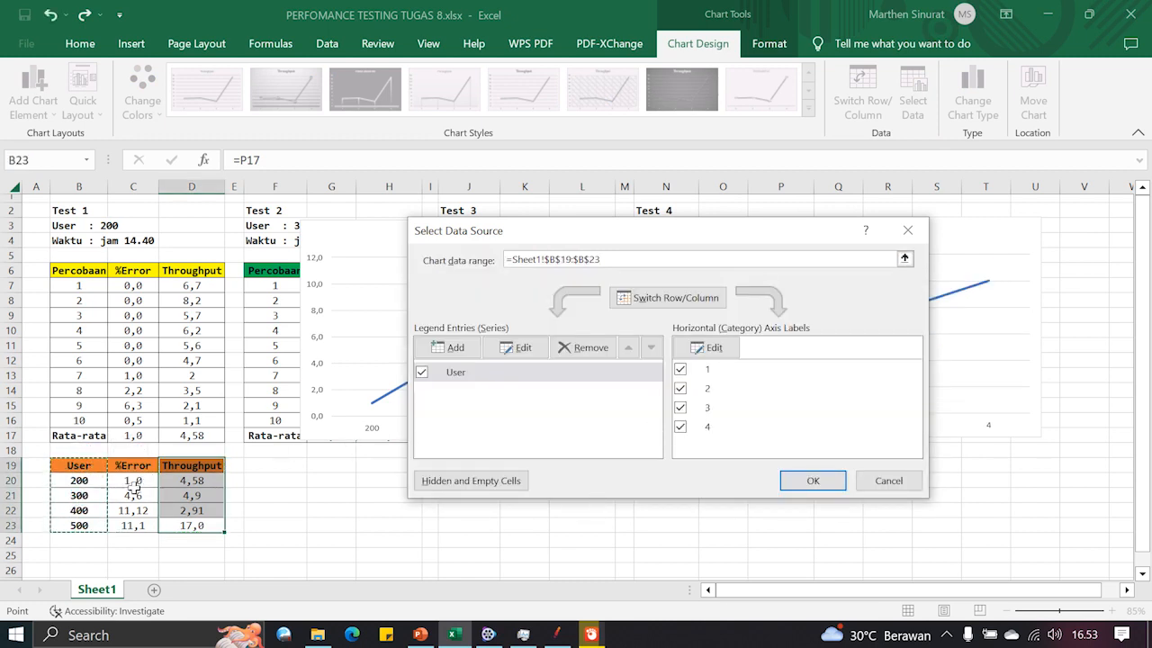
left_click(711, 347)
left_click(764, 388)
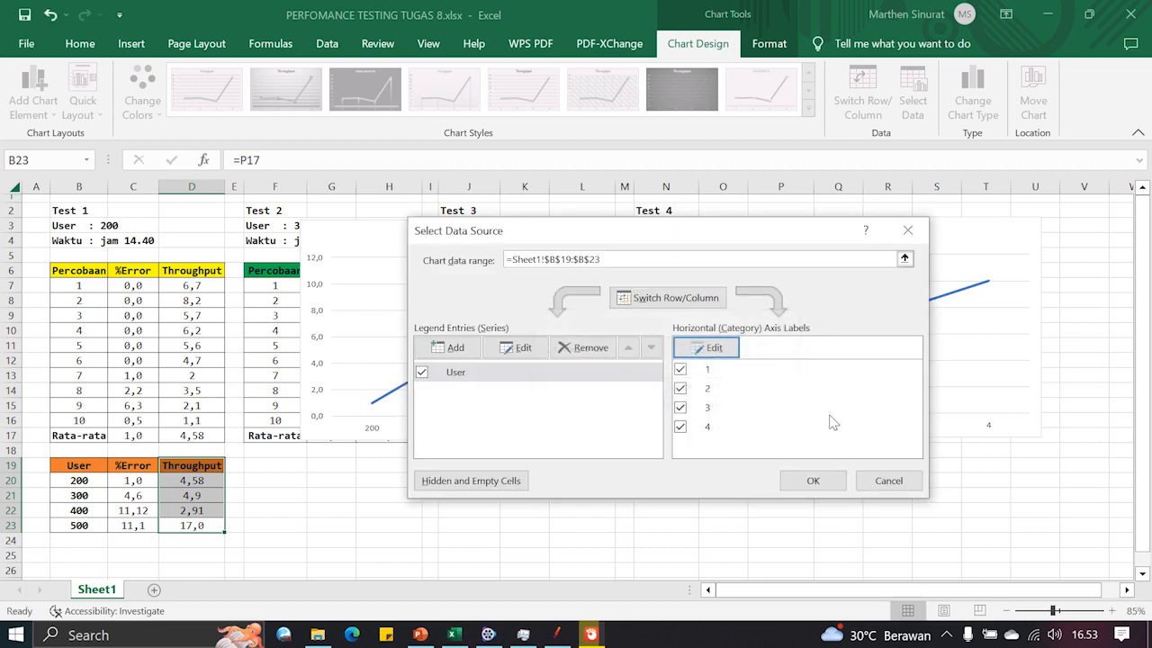
left_click(885, 480)
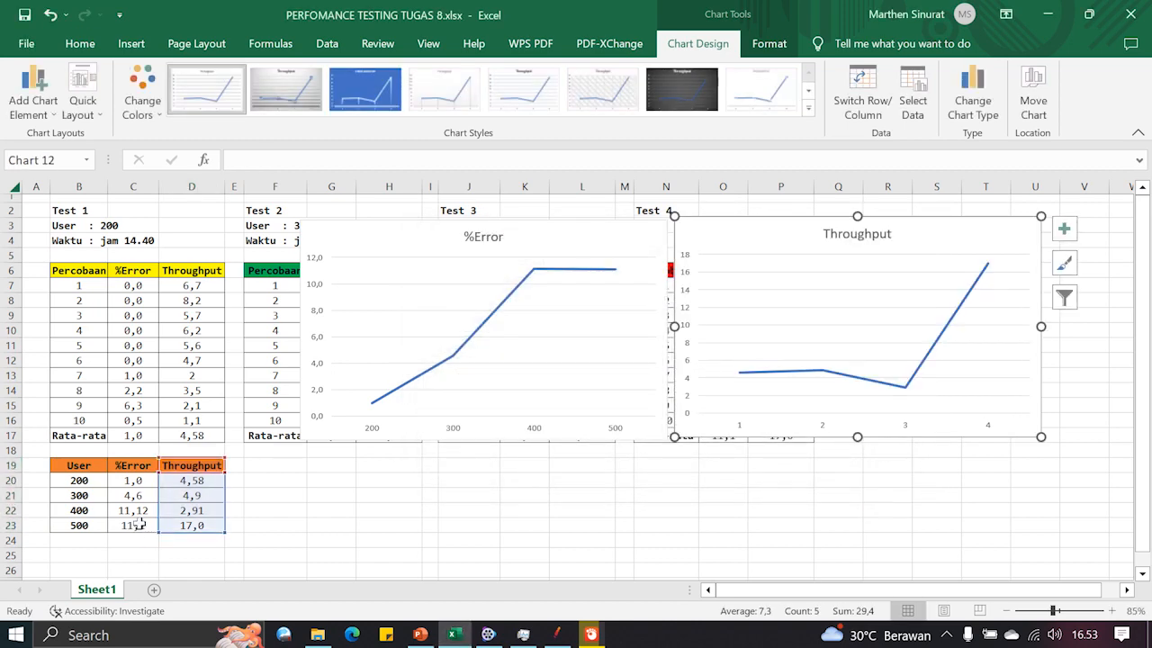
left_click(912, 99)
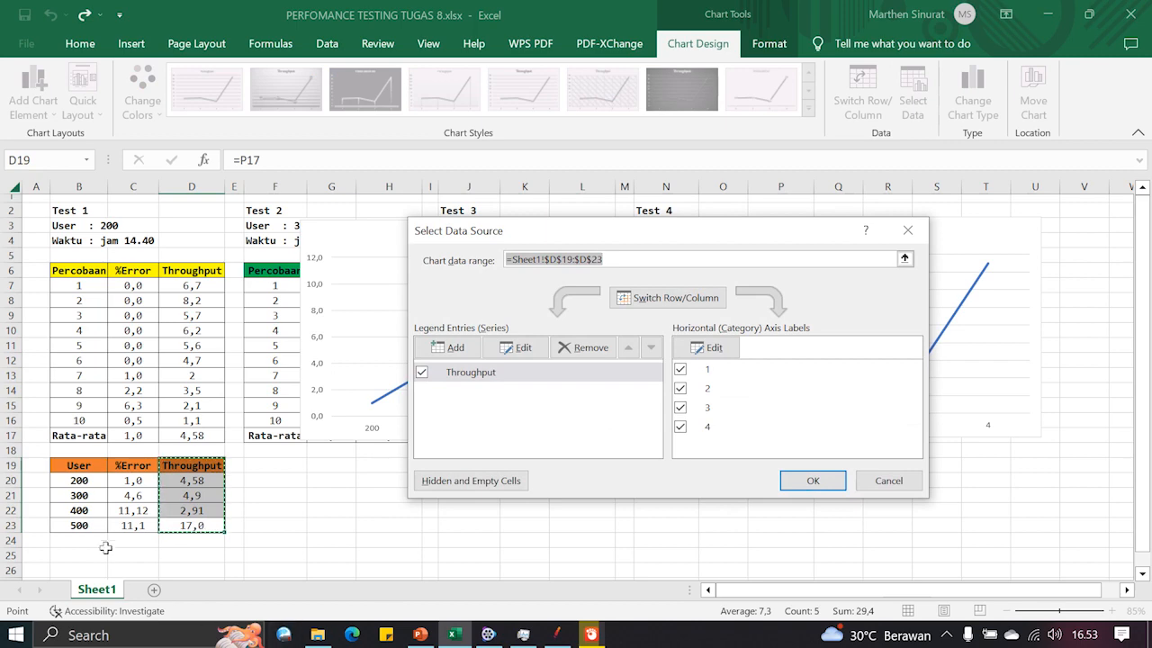
left_click_drag(81, 525, 85, 481)
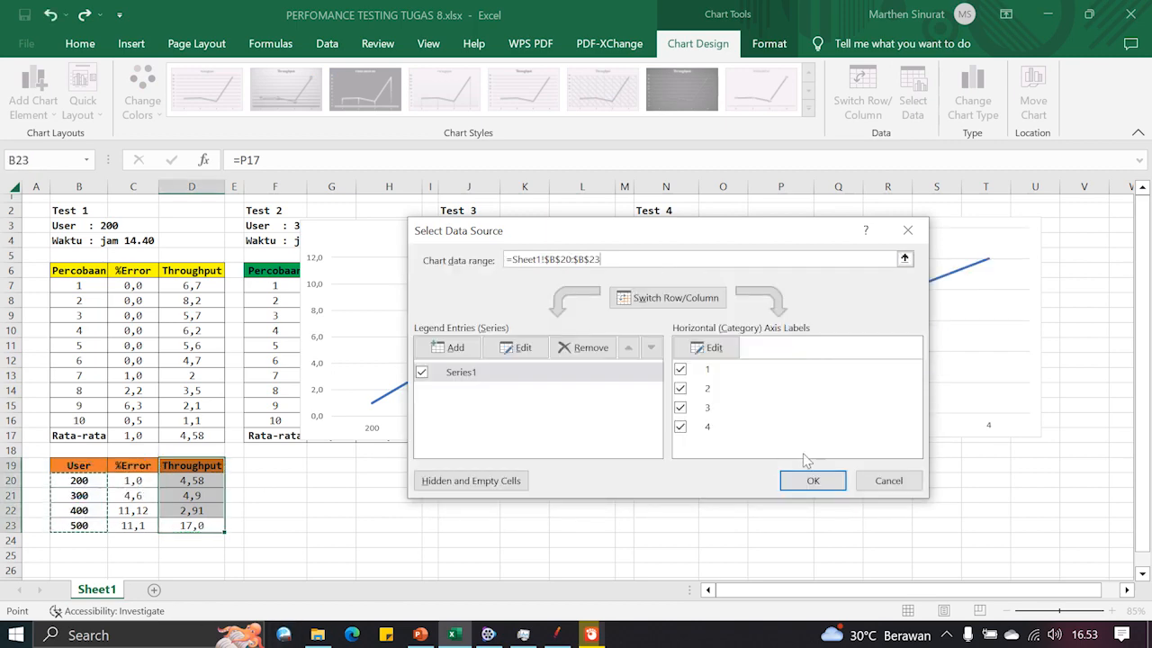
left_click(888, 481)
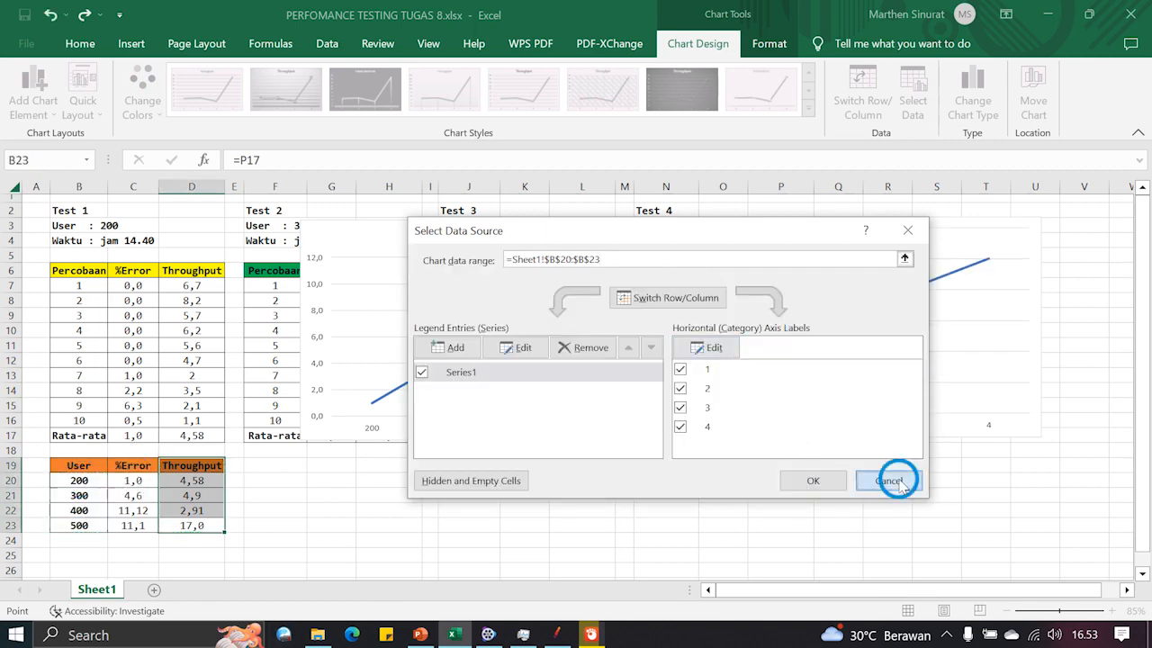
Step: Set the Throughput chart's horizontal axis labels to the user counts in B20:B23
left_click(912, 99)
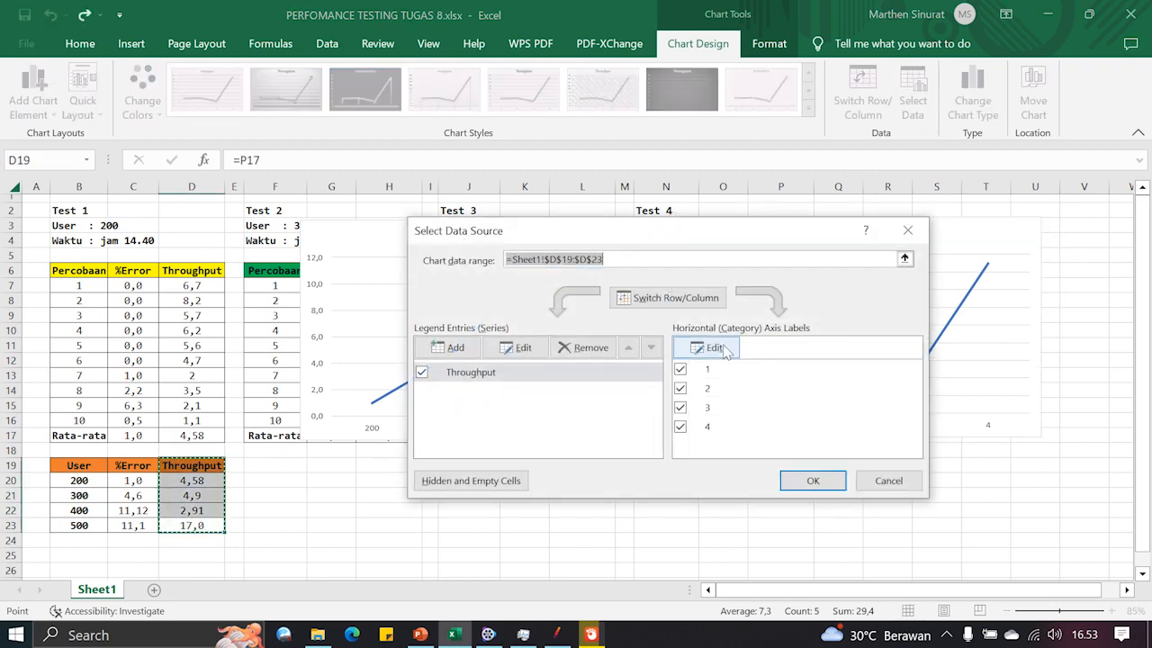
left_click(708, 345)
left_click_drag(83, 525, 80, 480)
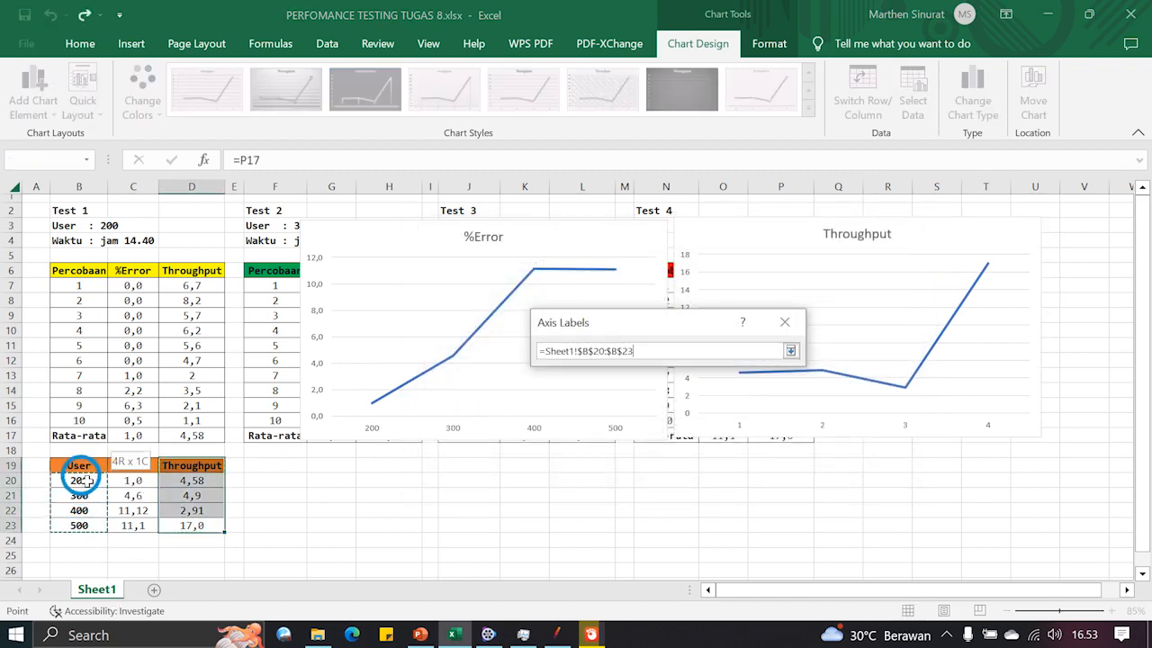
left_click(689, 388)
left_click(812, 481)
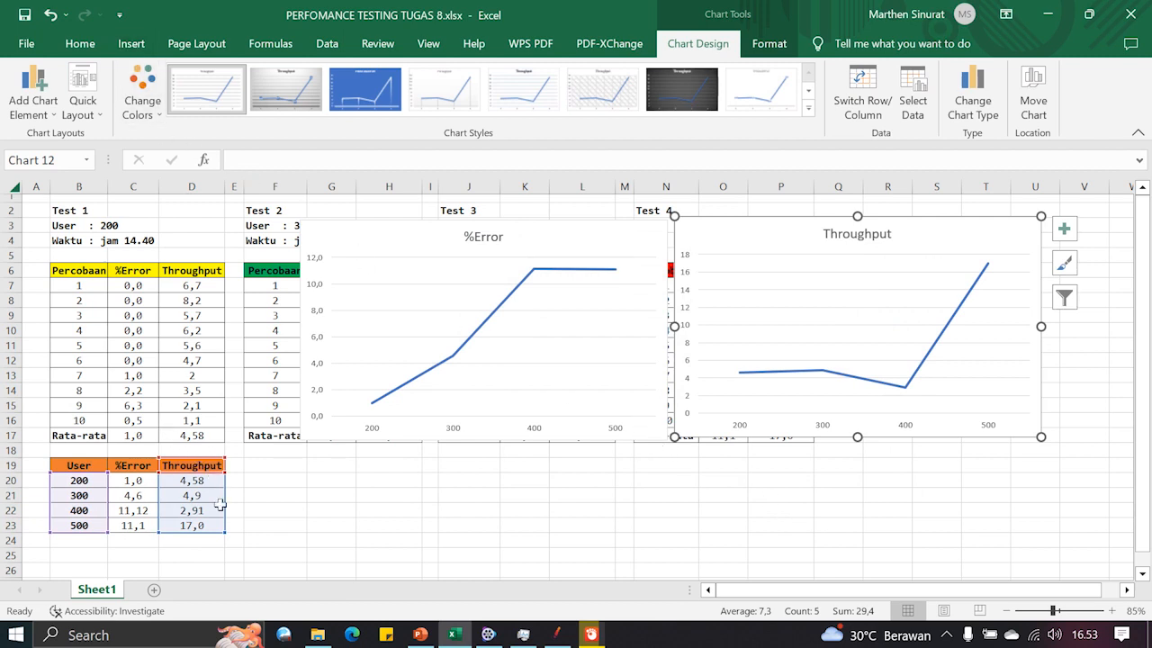
Step: Try a basic 2-D line chart with only the %Error header cell C19 selected, and undo its insertion
left_click(206, 526)
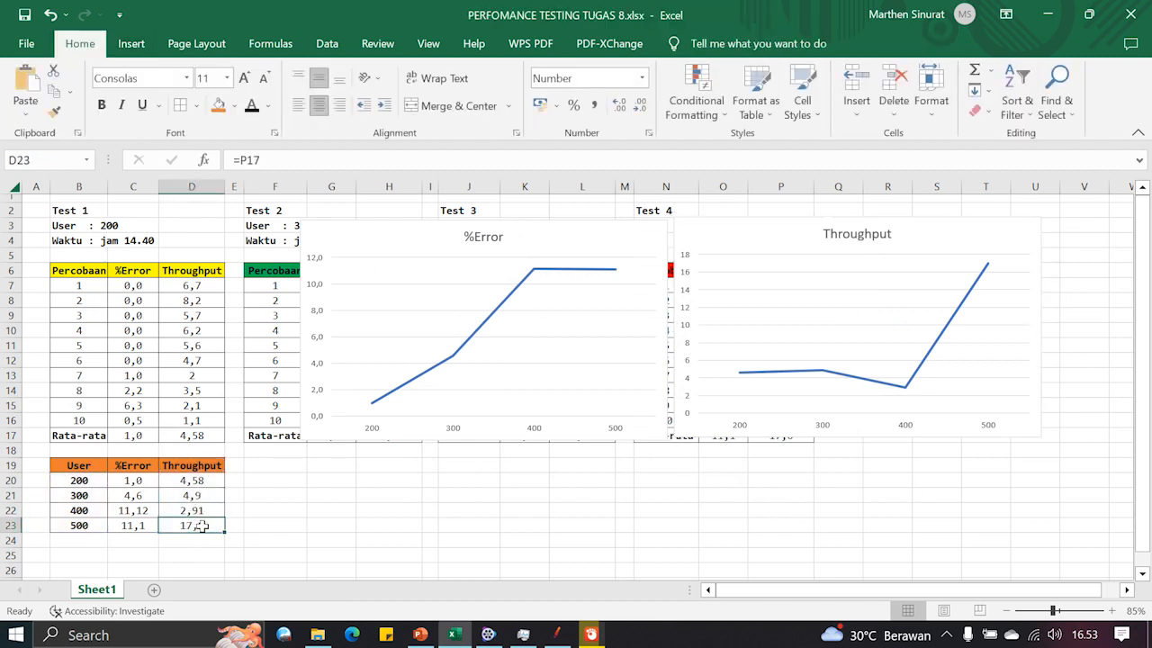
left_click_drag(202, 527, 143, 467)
left_click(143, 467)
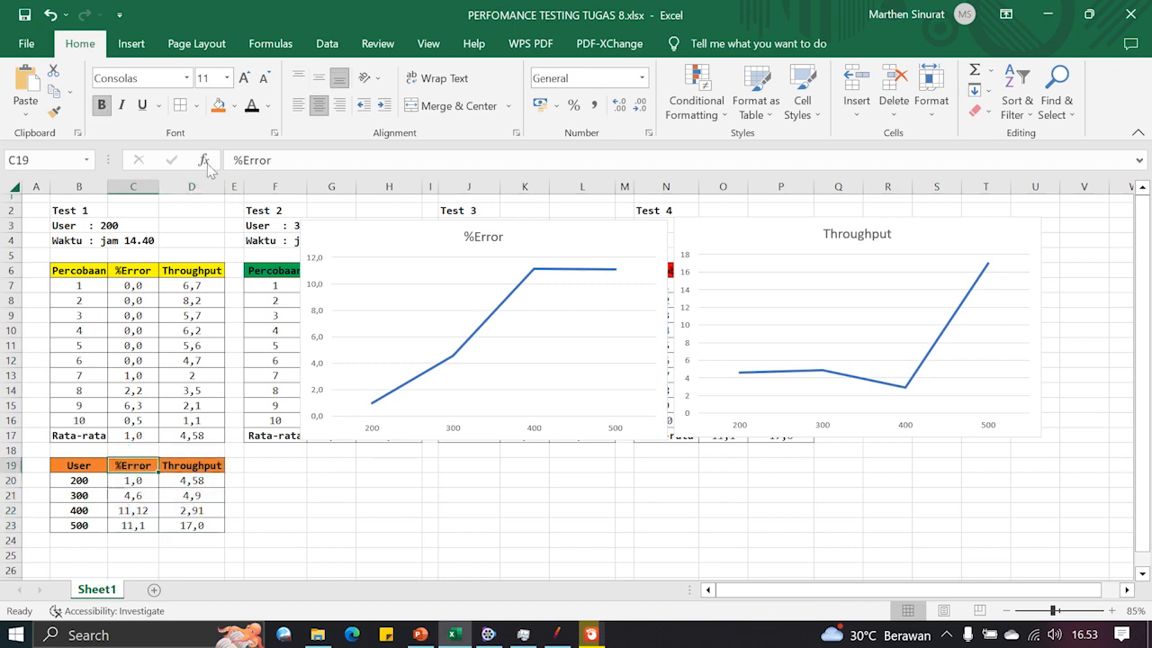
left_click(152, 44)
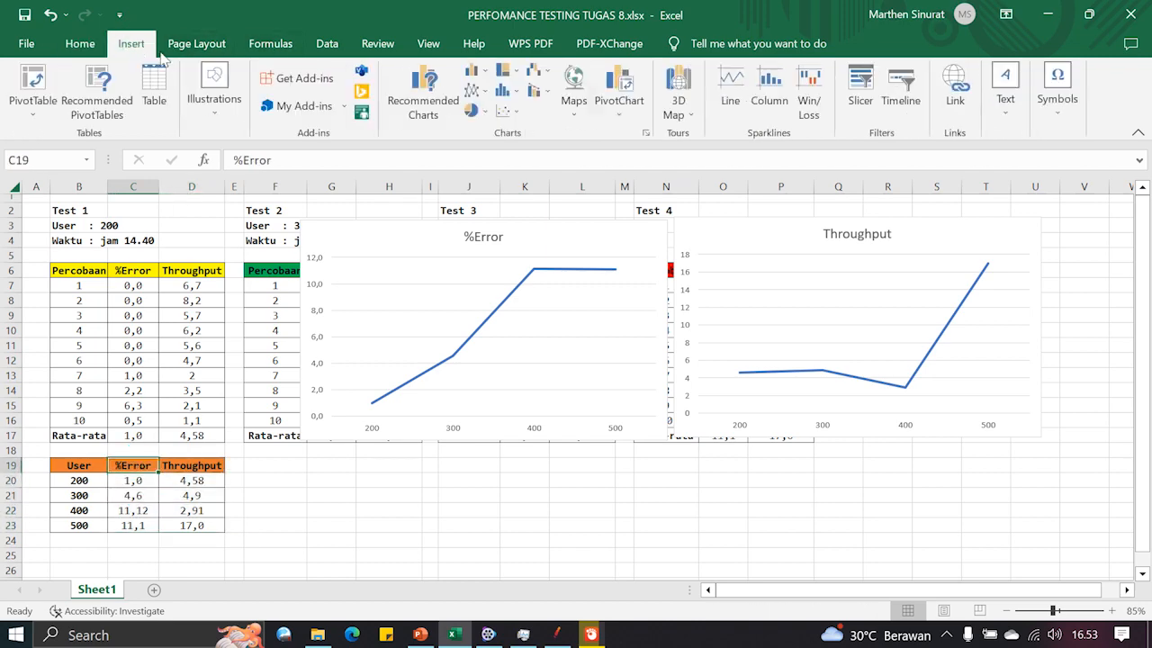
left_click(474, 70)
left_click(500, 150)
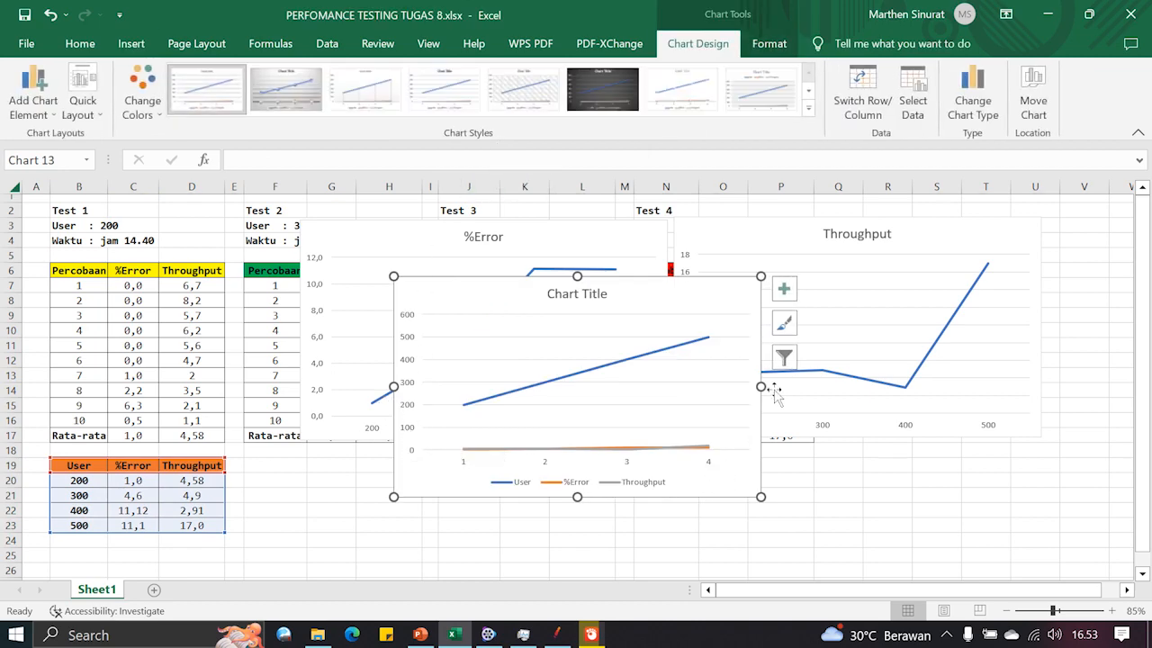
key("ctrl+z")
left_click(491, 465)
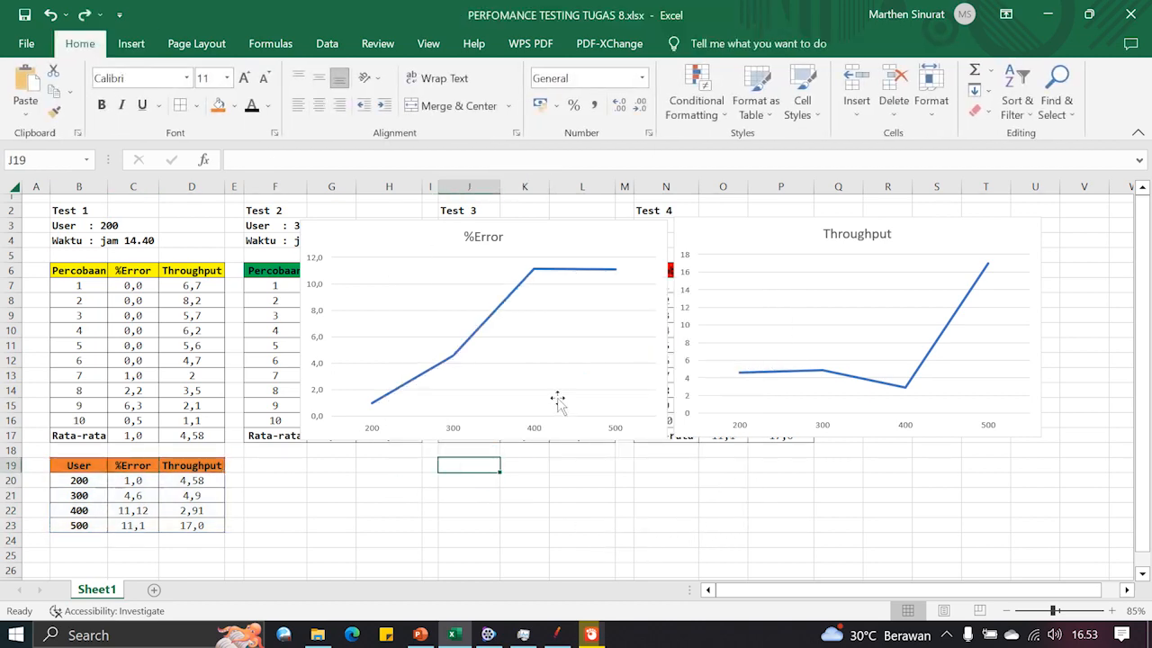
left_click(634, 432)
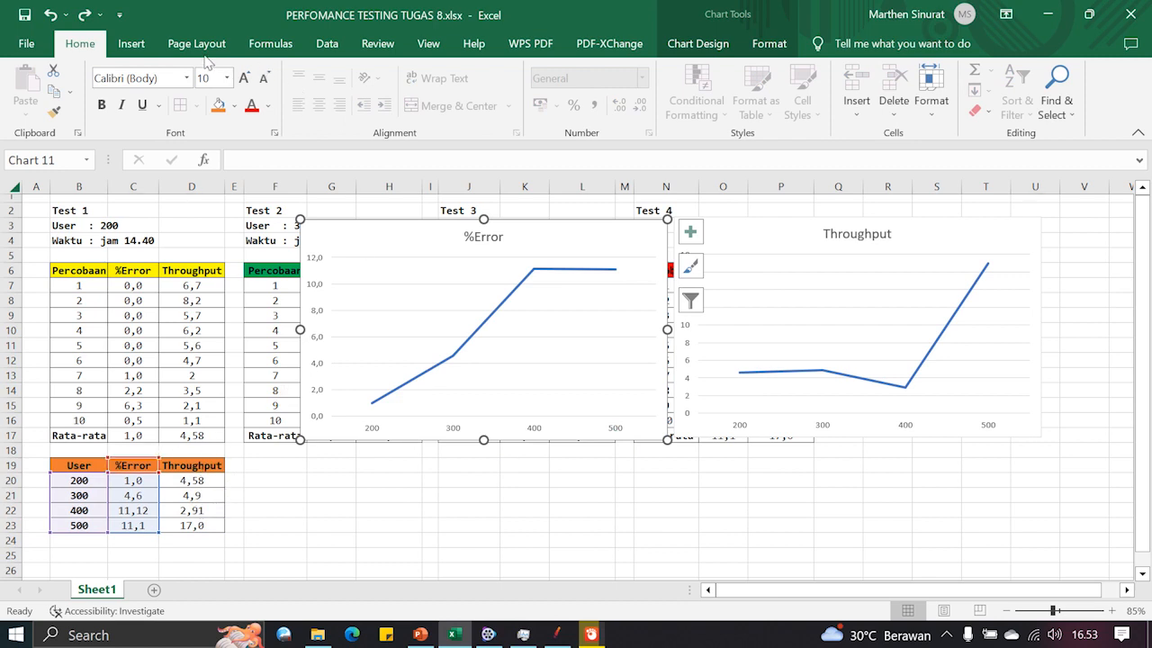
left_click(131, 43)
left_click(627, 428)
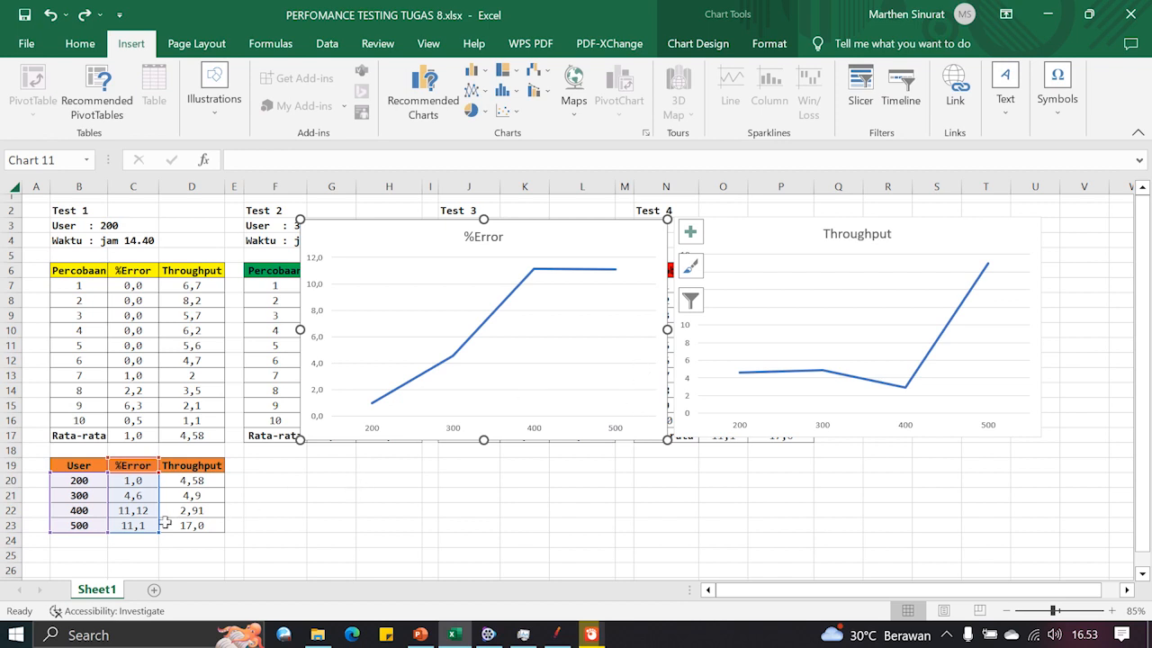
left_click(457, 480)
left_click(435, 528)
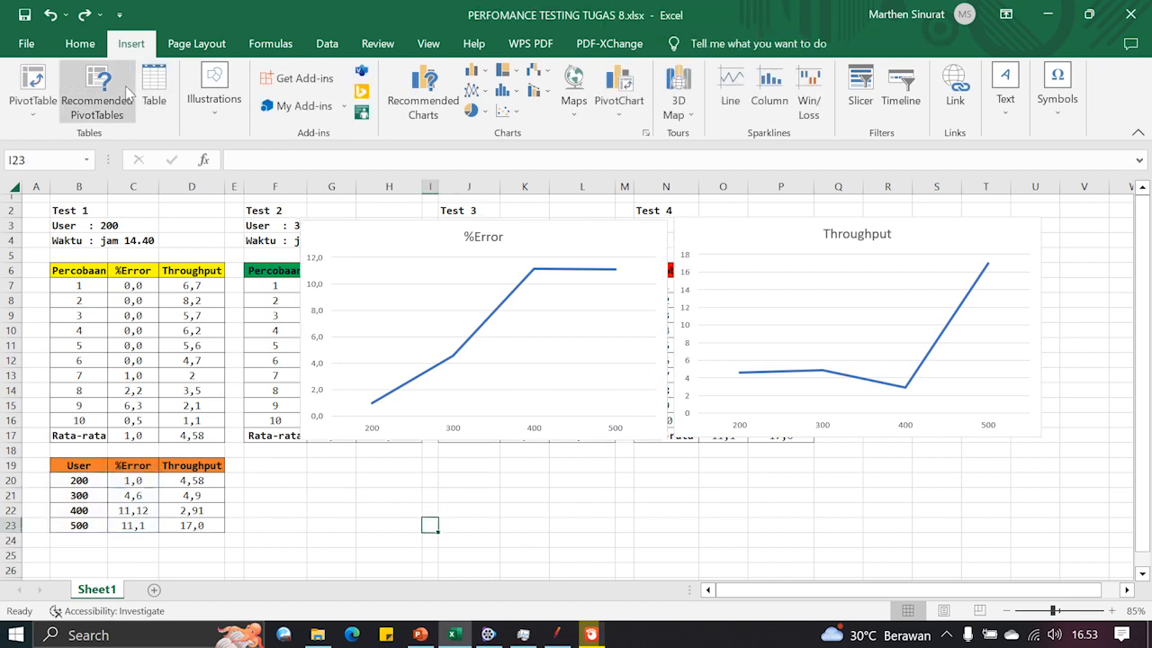
Step: Insert a basic 2-D line chart combining the summary table's %Error and Throughput columns, C19:D23
left_click(209, 524)
left_click_drag(200, 511, 135, 466)
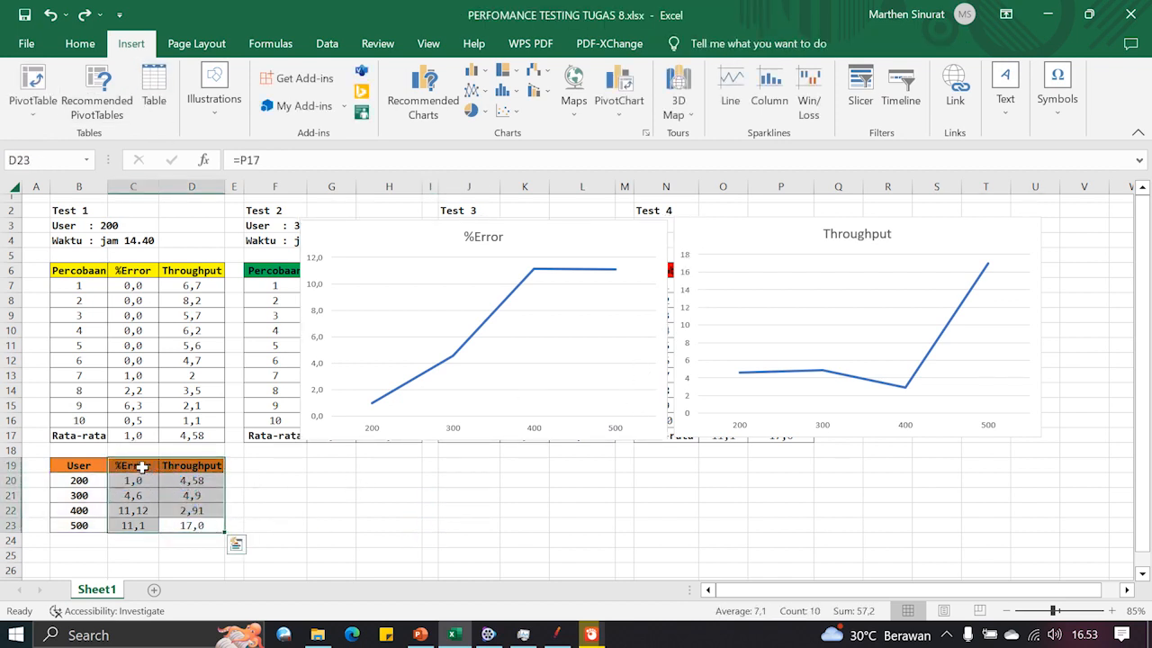
left_click(475, 91)
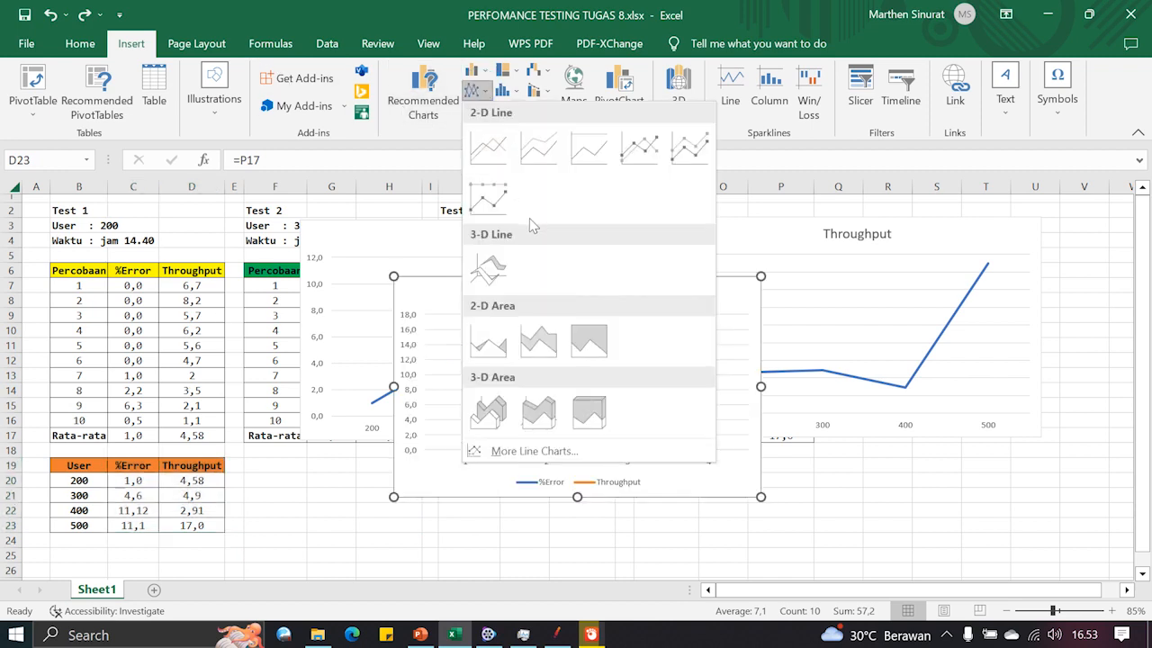
left_click(488, 148)
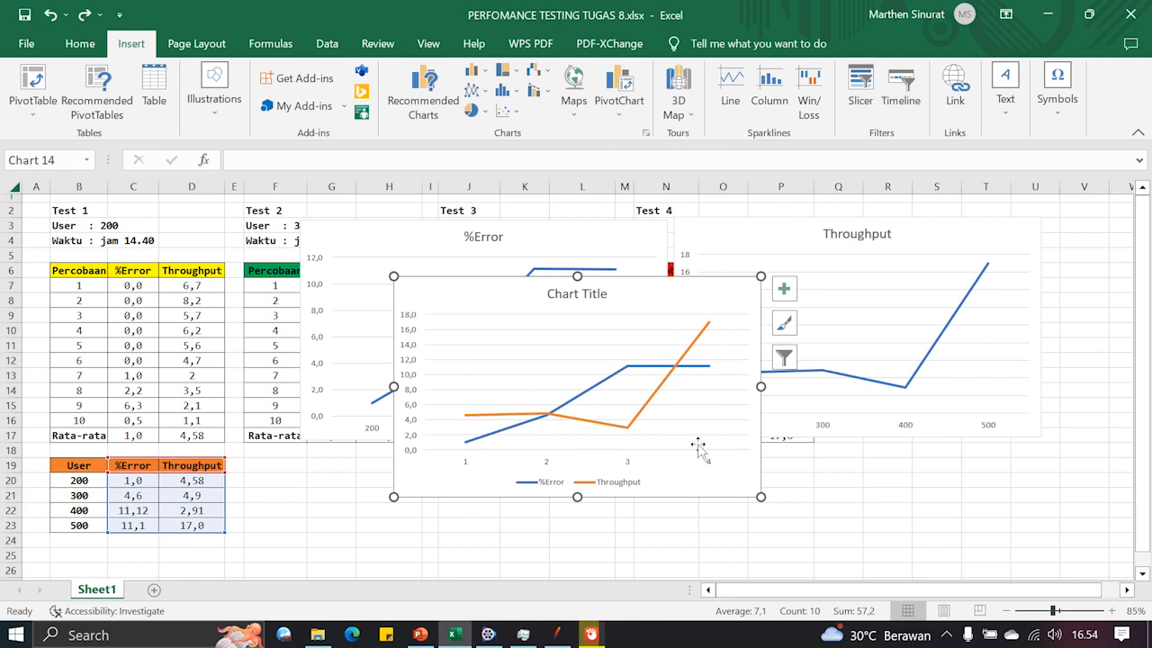
Step: Set the combined chart's horizontal axis labels to the user counts in B20:B23
left_click(712, 478)
left_click(912, 93)
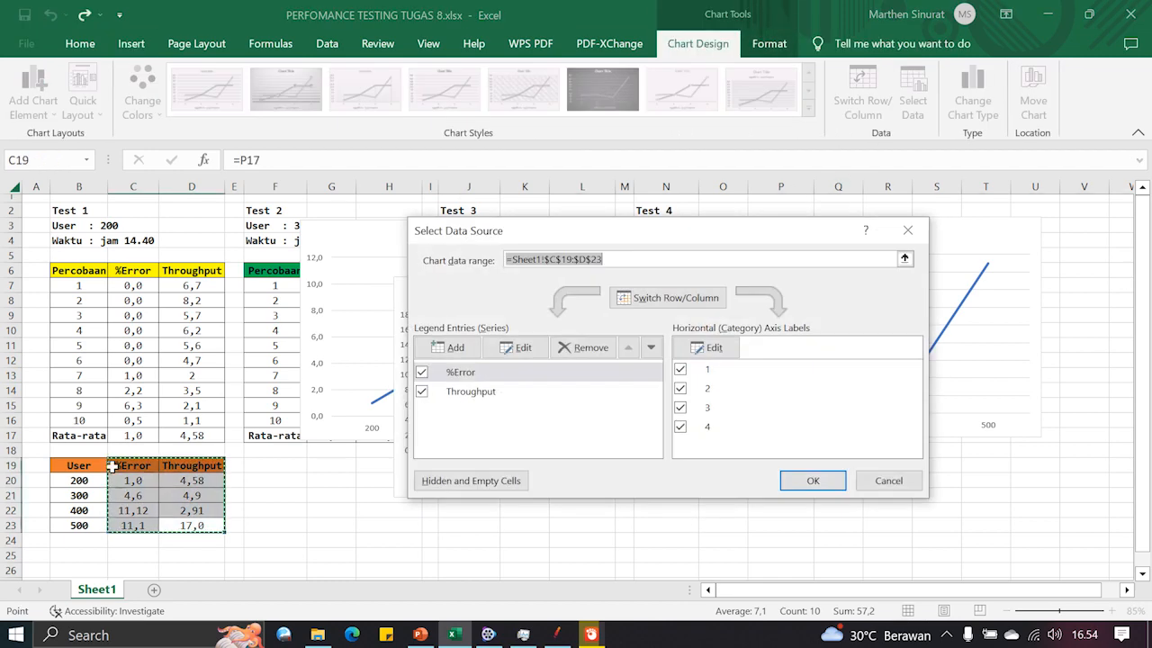
left_click(710, 352)
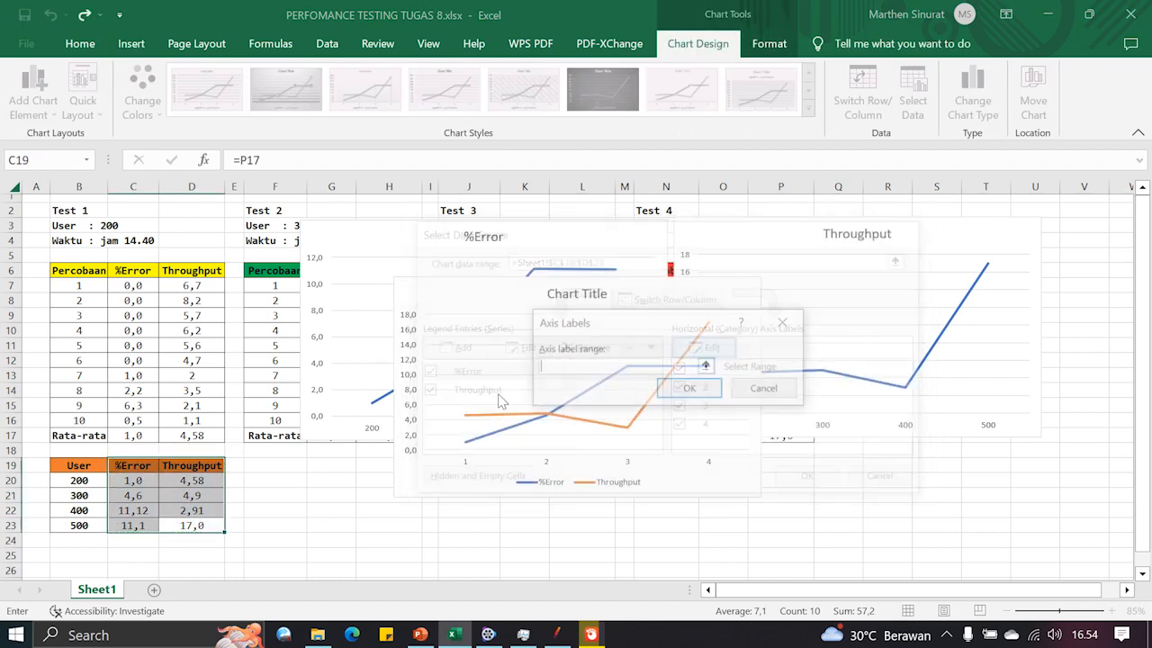
left_click_drag(81, 525, 82, 480)
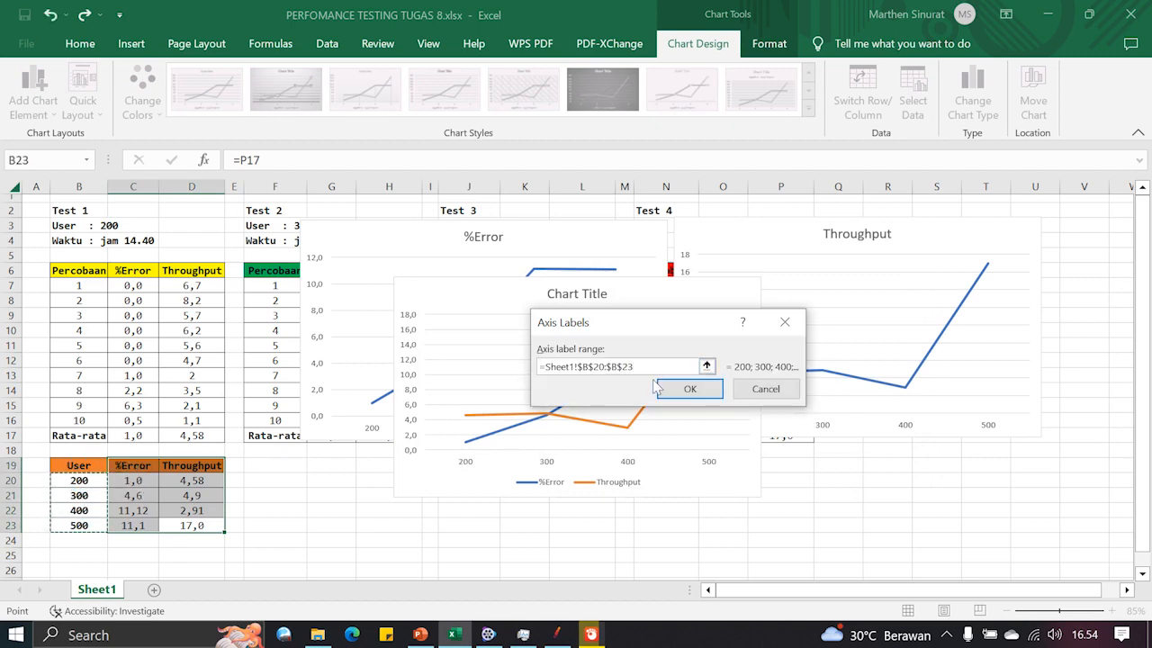
left_click(675, 390)
left_click(812, 480)
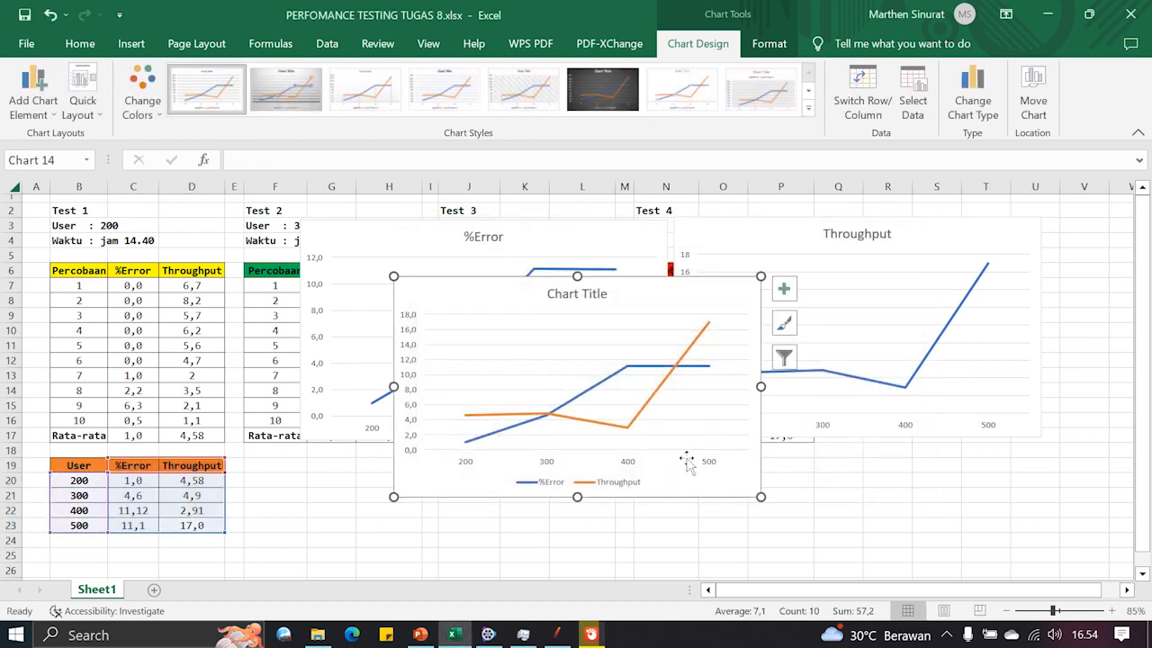
Step: Title the combined chart "ERROR DAN THROUGHPUT" and move it down between the %Error and Throughput charts
mouse_move(675, 297)
left_mouse_down()
mouse_move(773, 375)
mouse_move(794, 352)
mouse_move(766, 307)
left_mouse_up()
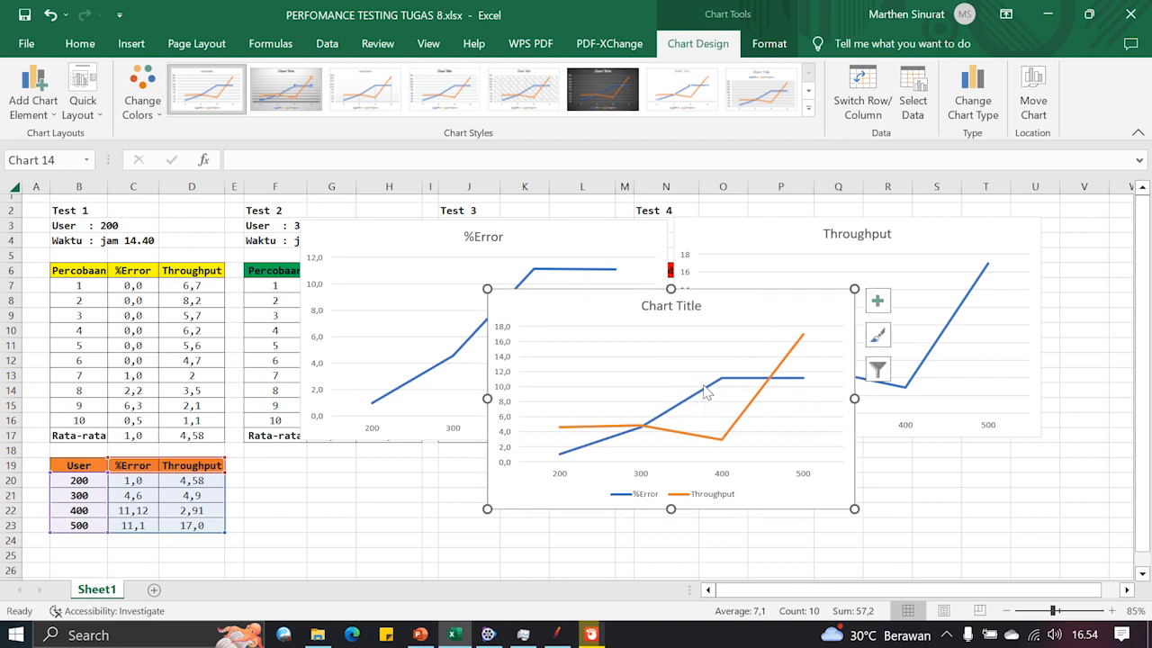
mouse_move(702, 397)
left_click(672, 308)
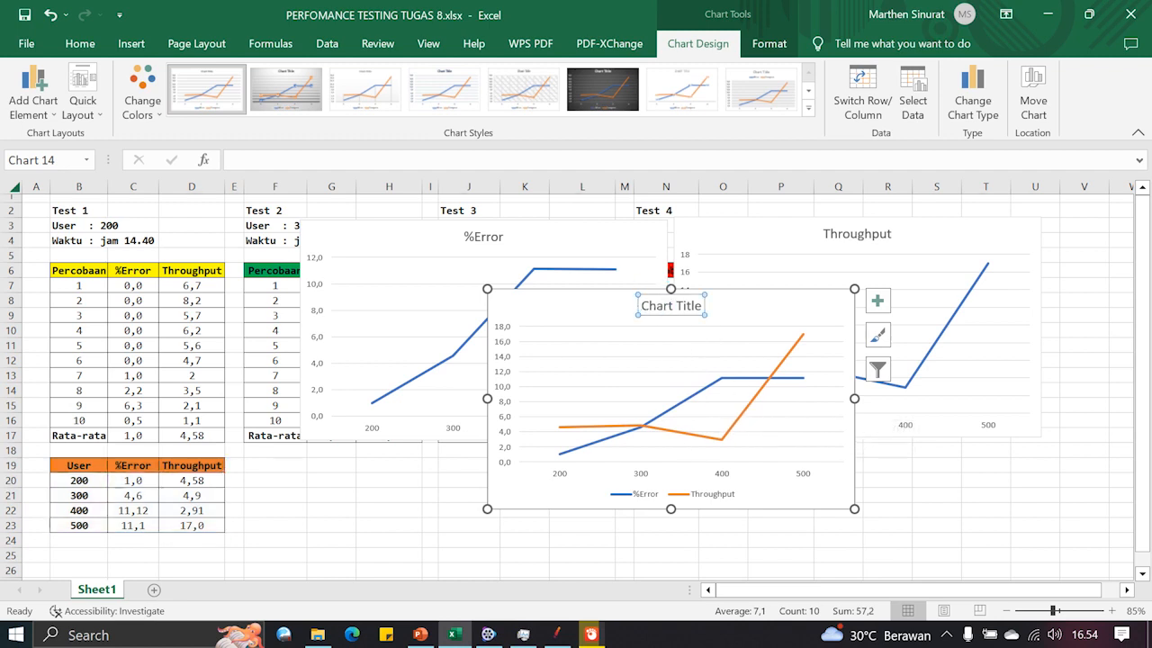
left_click(669, 306)
key("ctrl+a")
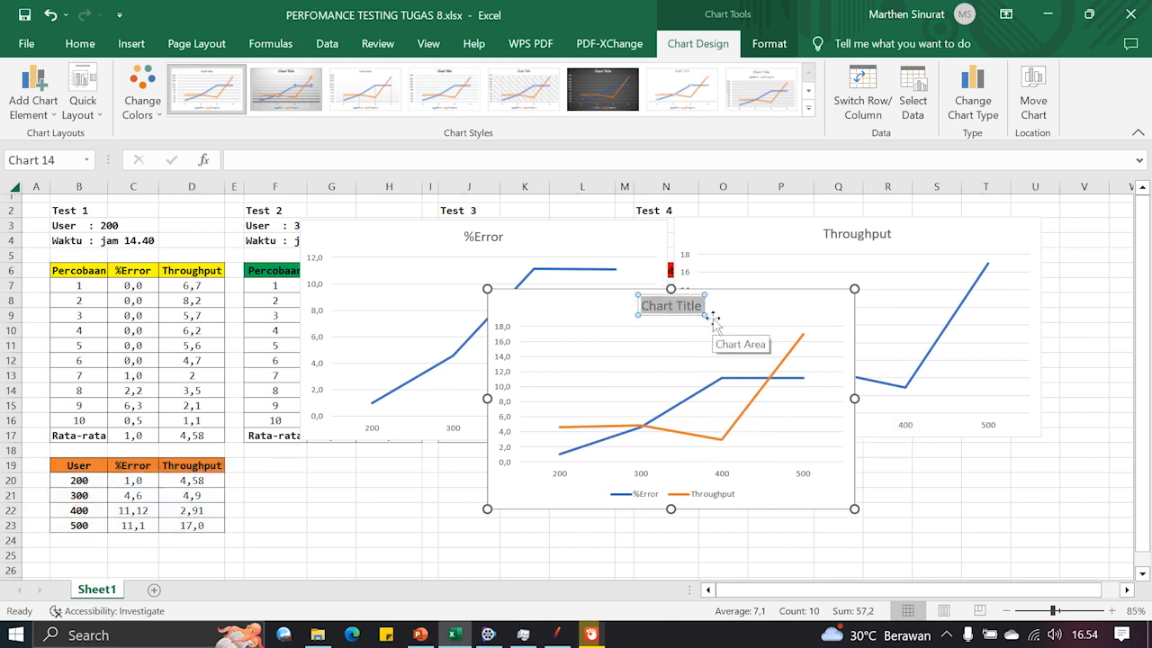
type("ER")
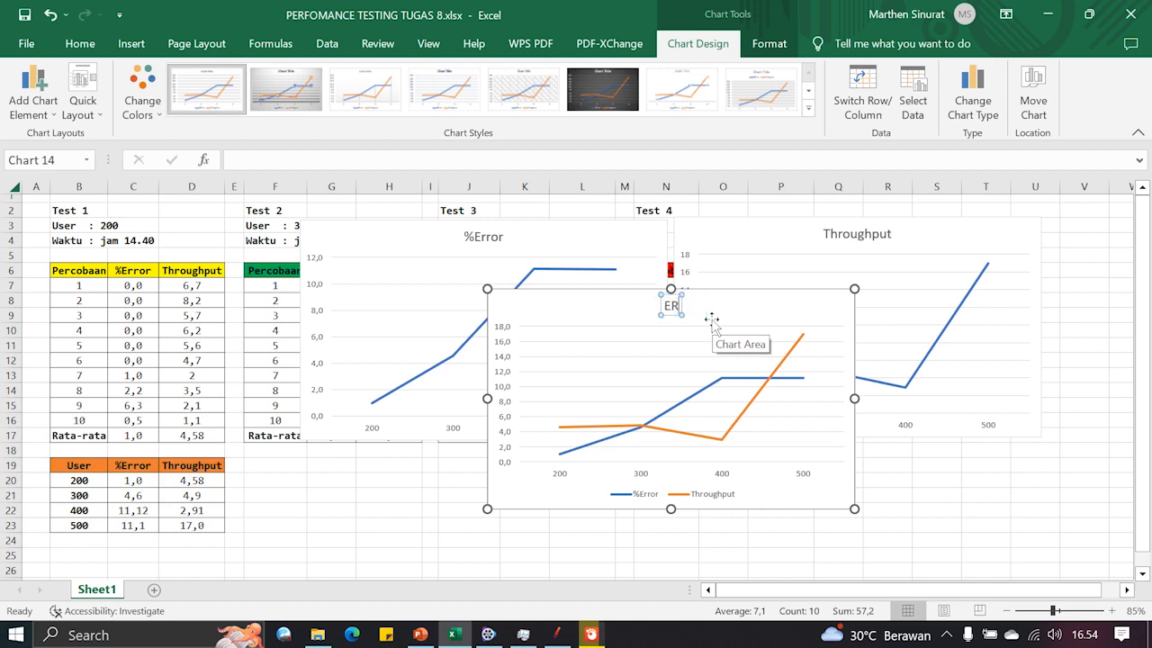
type("ROR DAN")
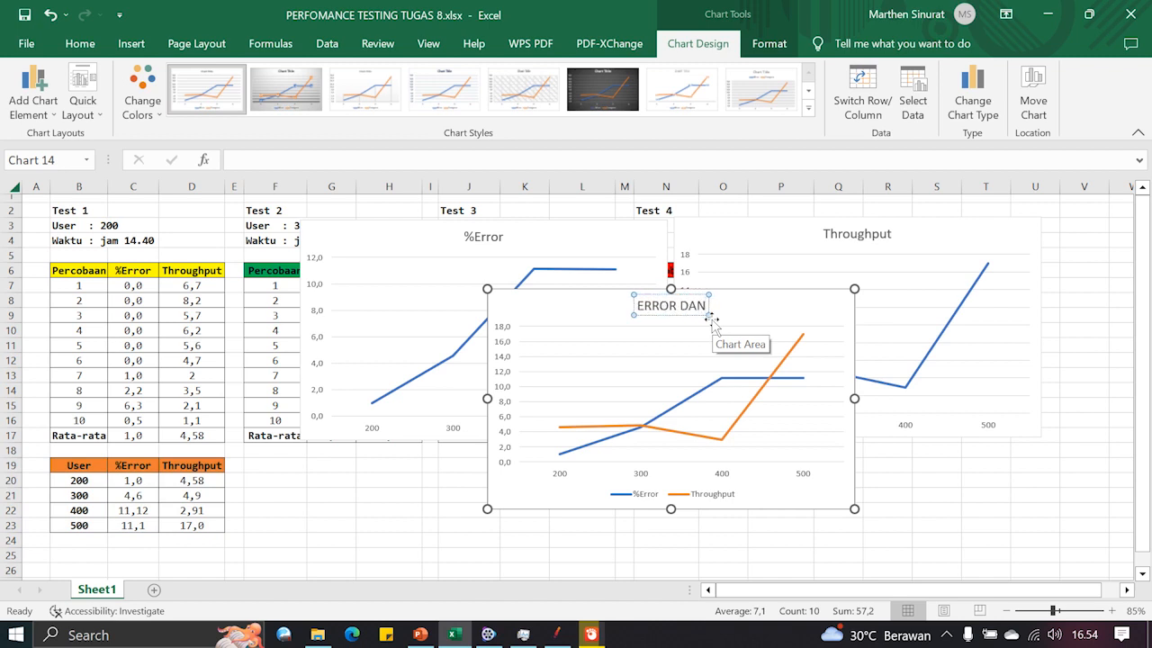
type(" THROUG")
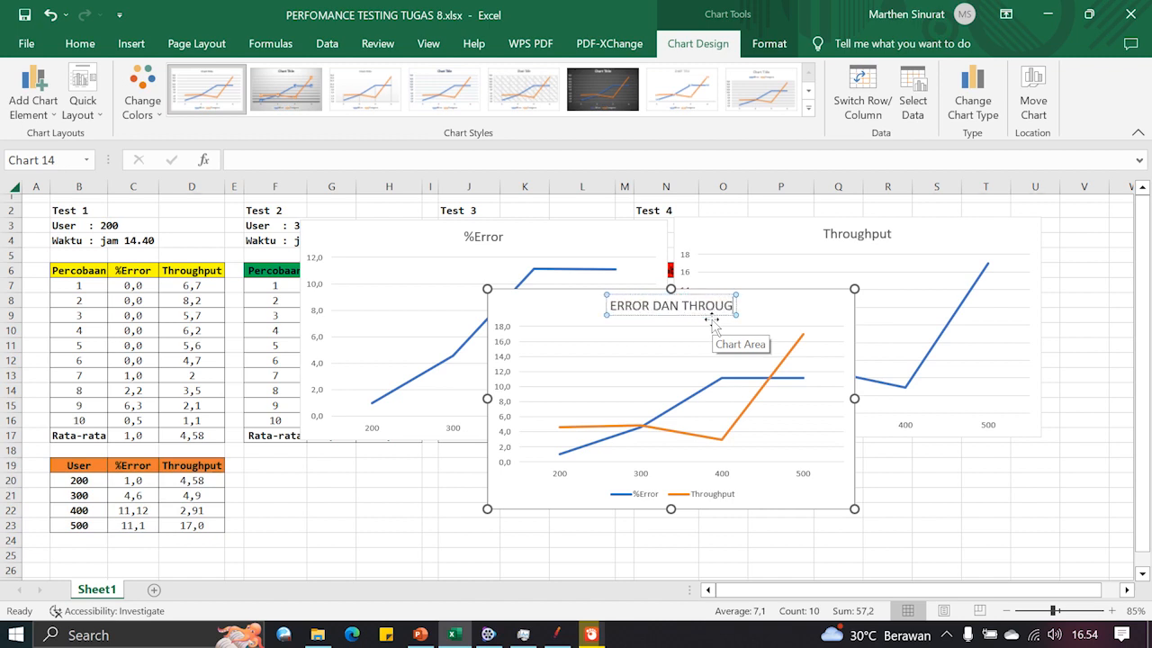
type("HPUT")
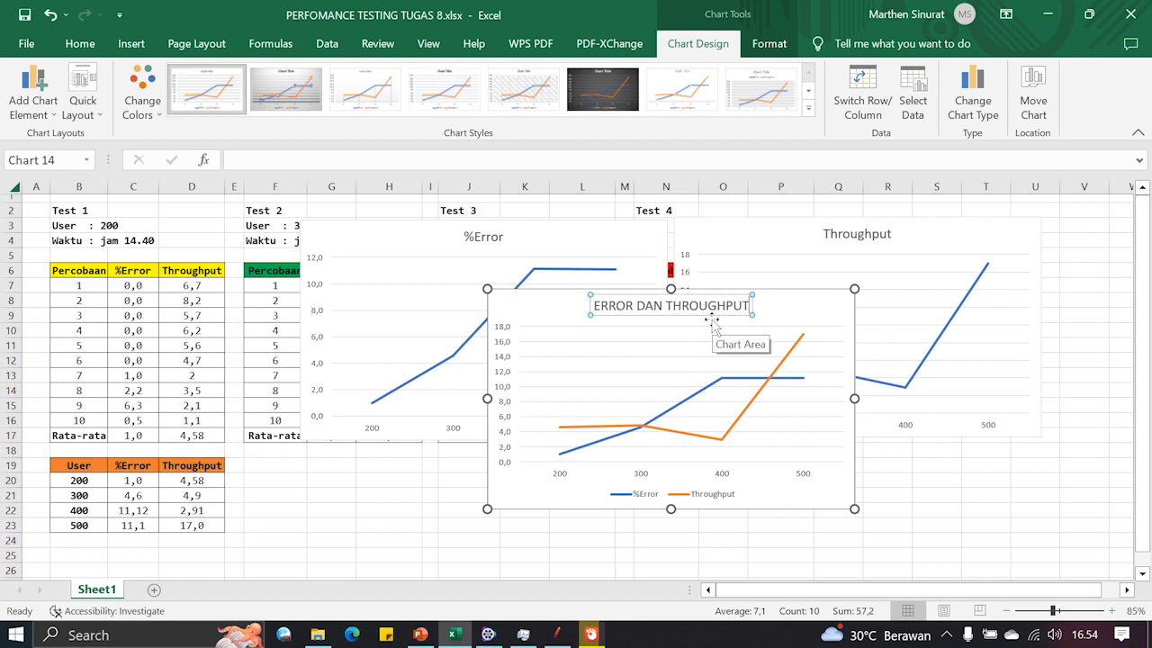
left_click_drag(792, 306, 729, 355)
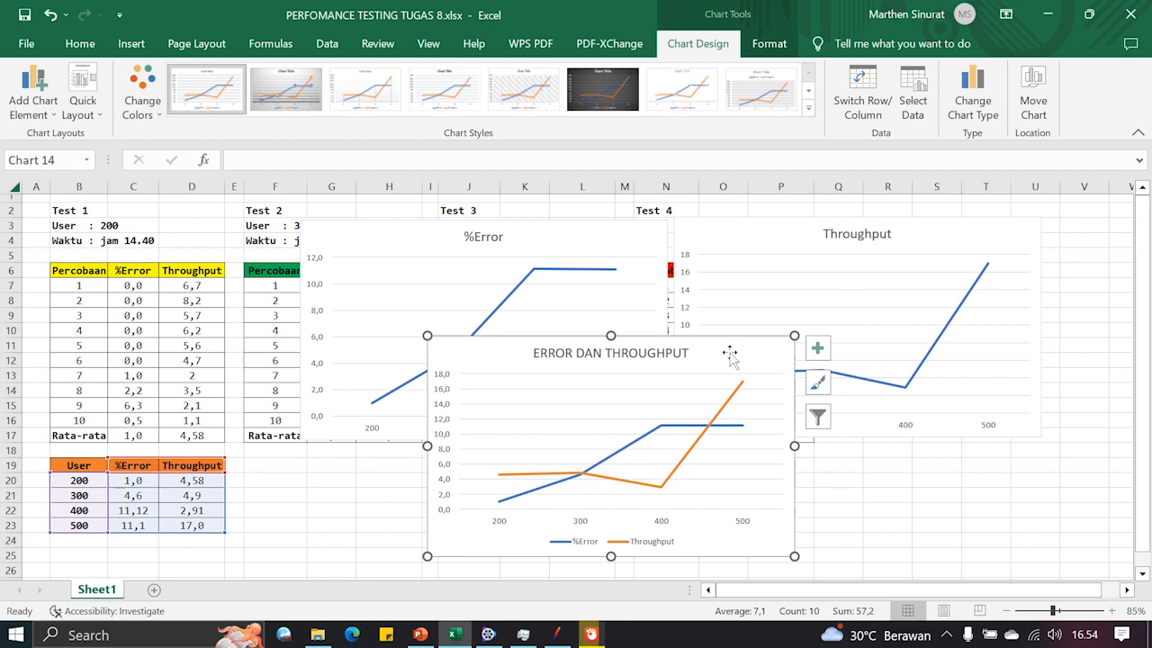